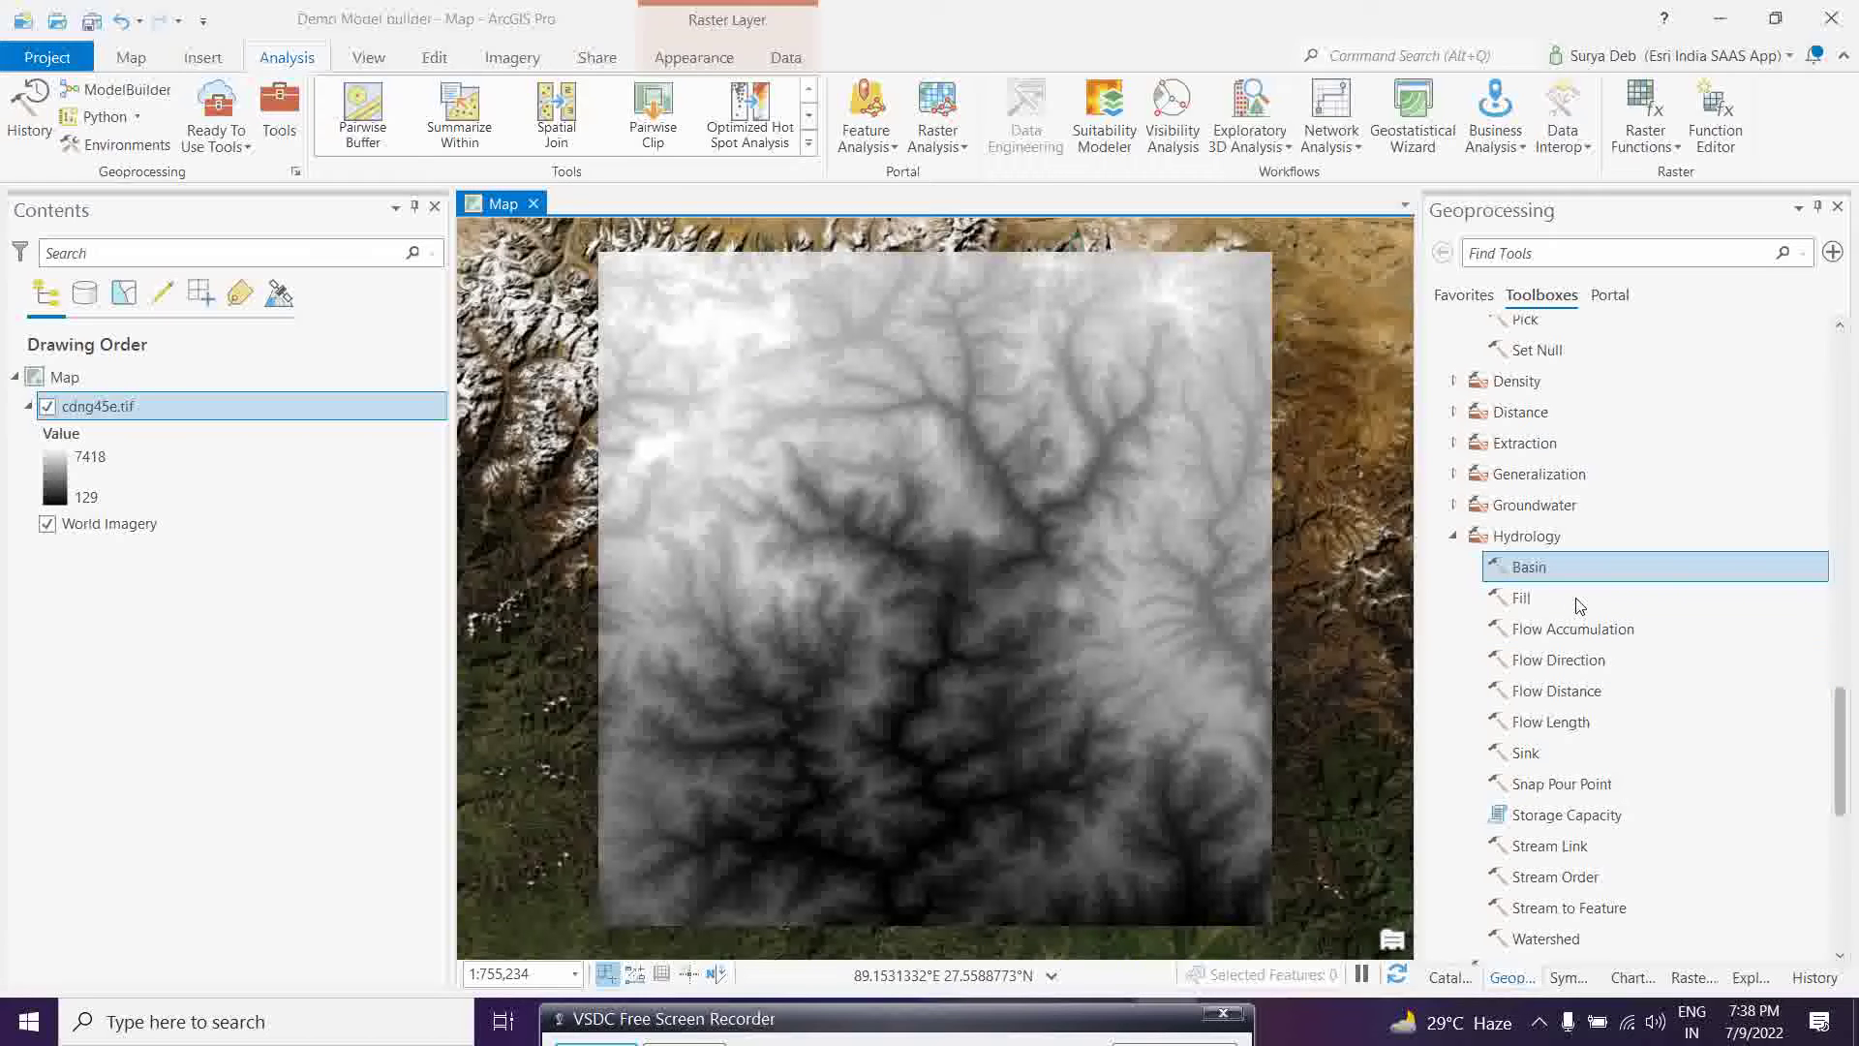
Step: Look through the geoprocessing toolboxes, from the conversion tools to the Hydrology tools in Spatial Analyst
scroll(1577, 606, up, 5)
scroll(1577, 606, up, 12)
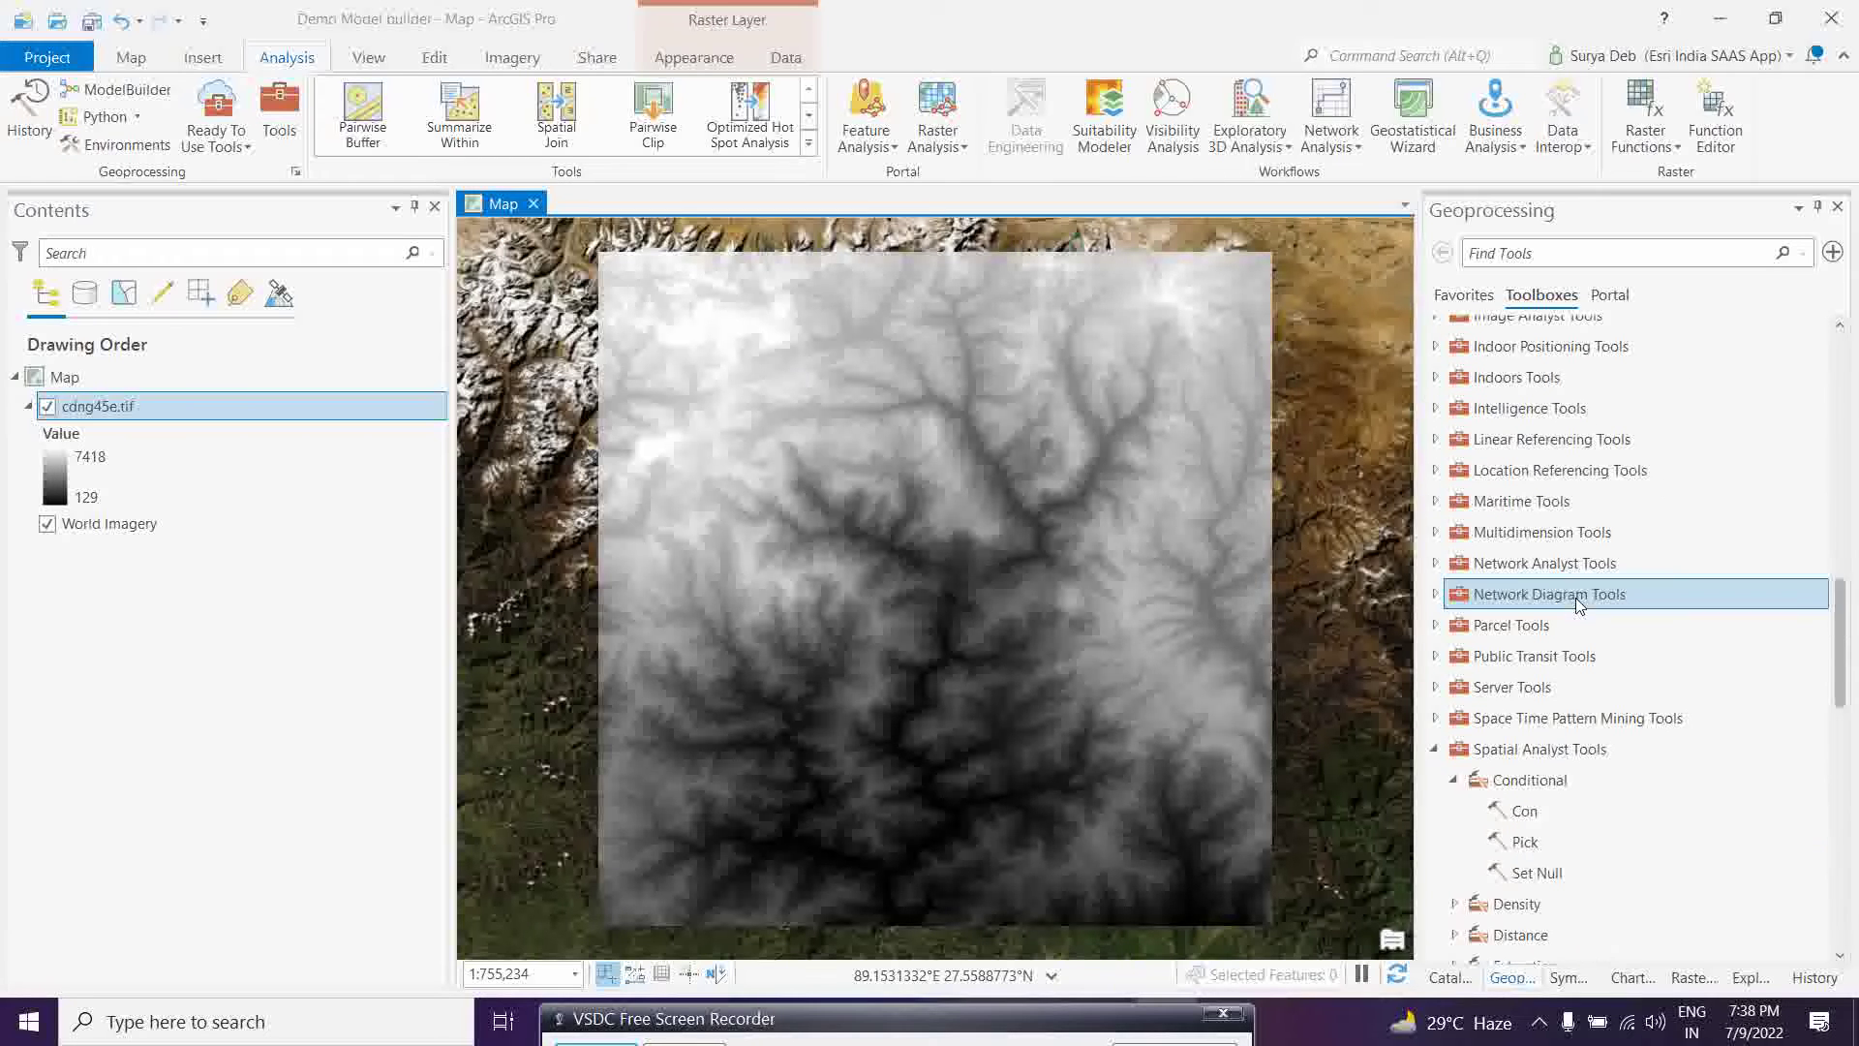
scroll(1577, 605, up, 8)
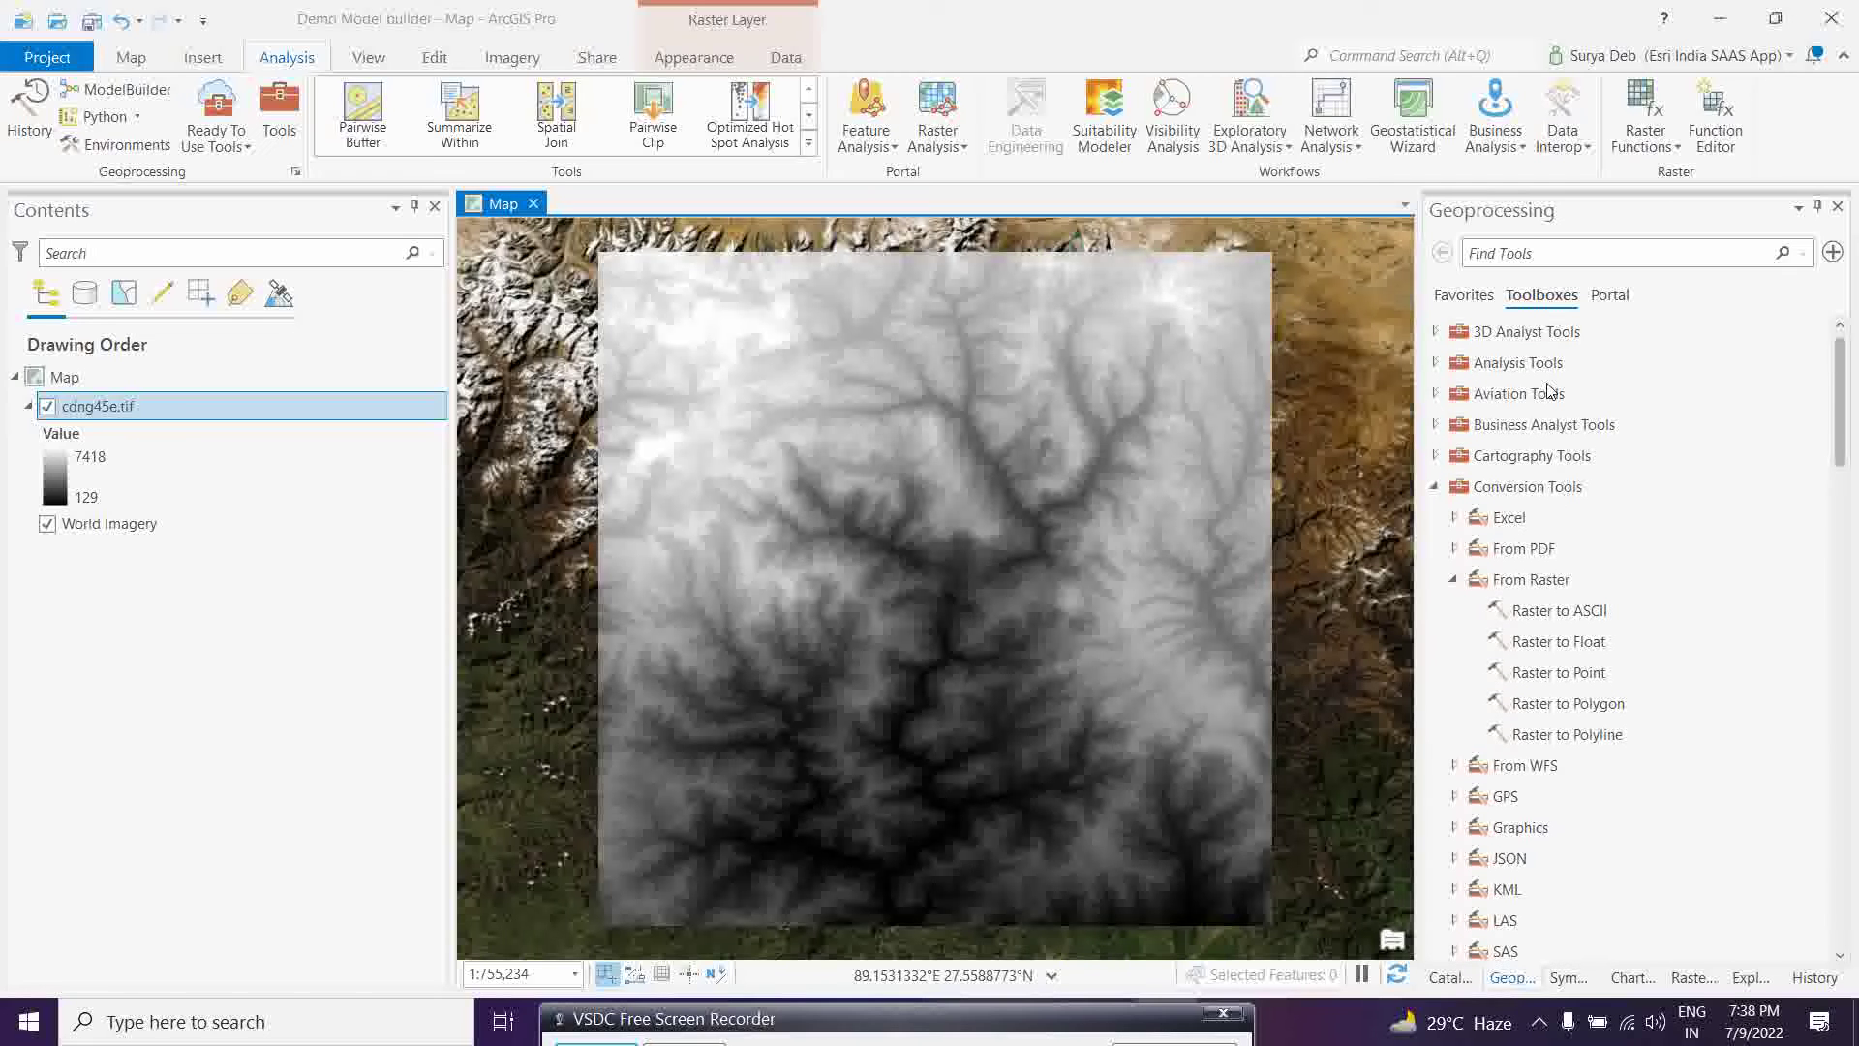
scroll(1549, 647, down, 2)
scroll(1552, 649, down, 12)
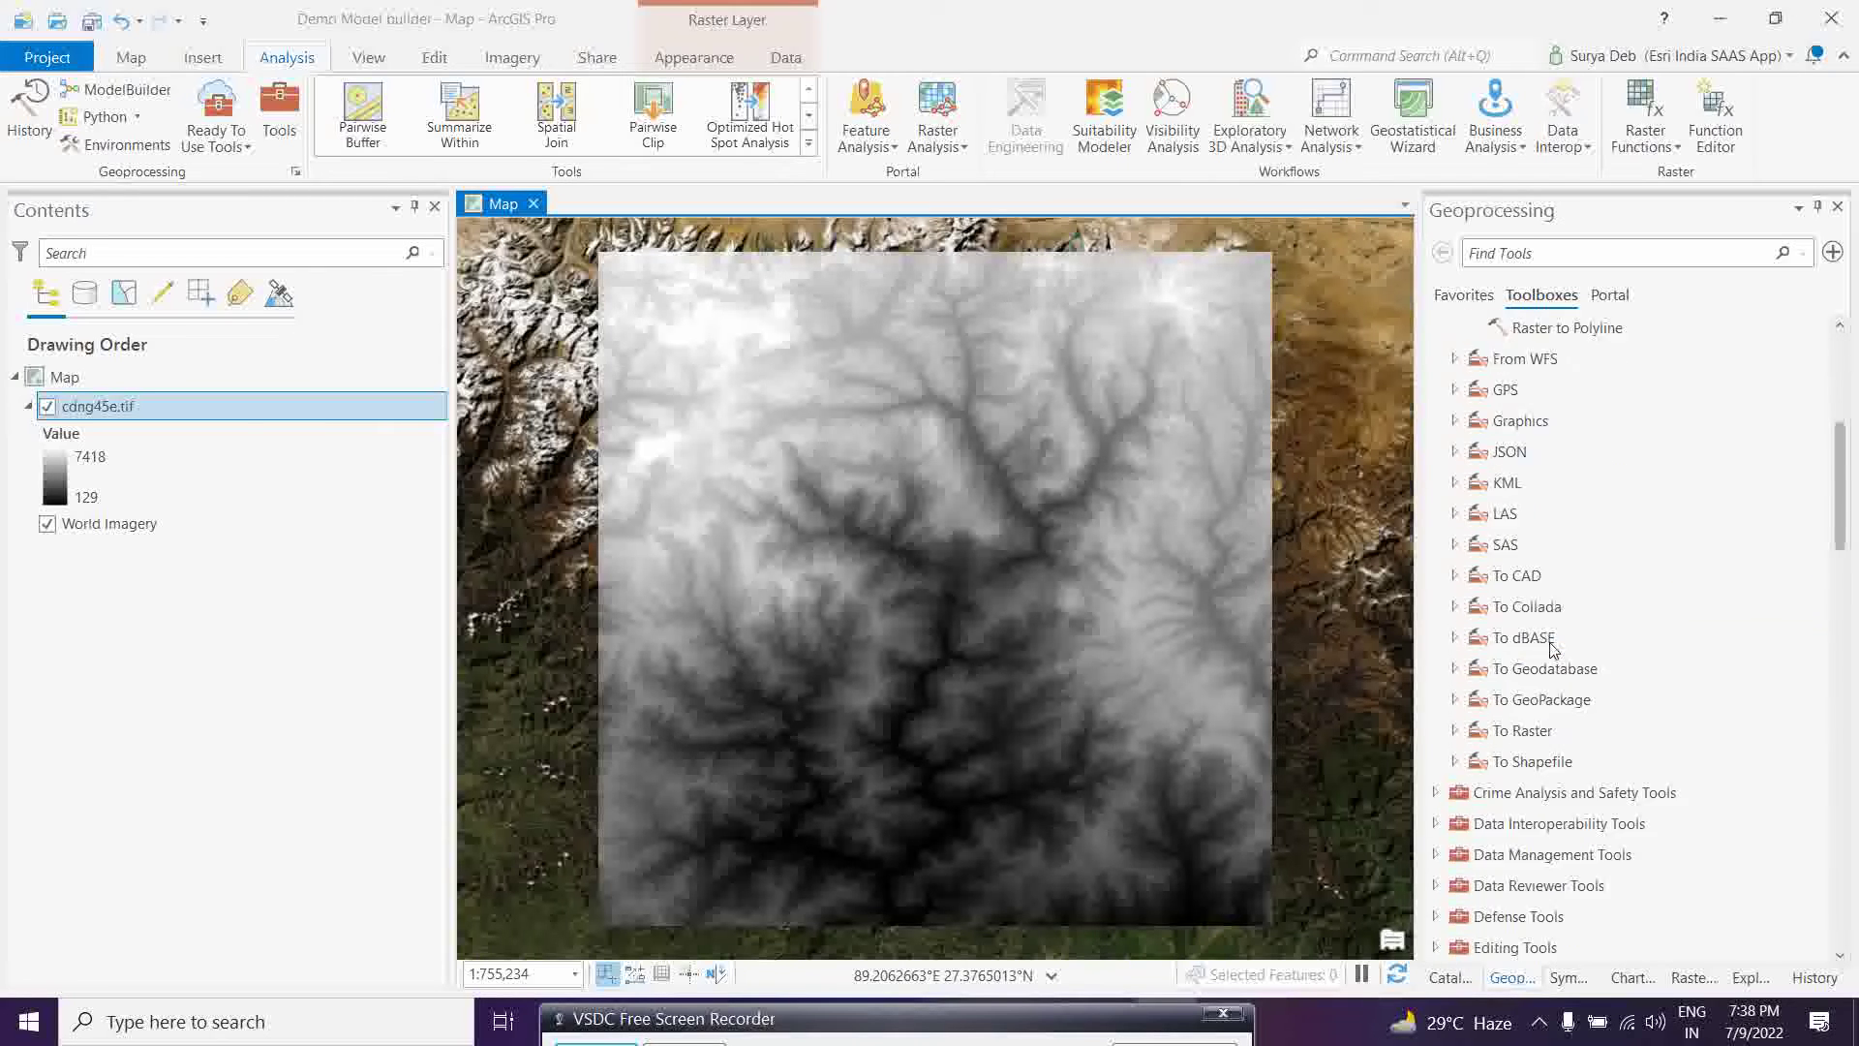
scroll(1586, 710, down, 4)
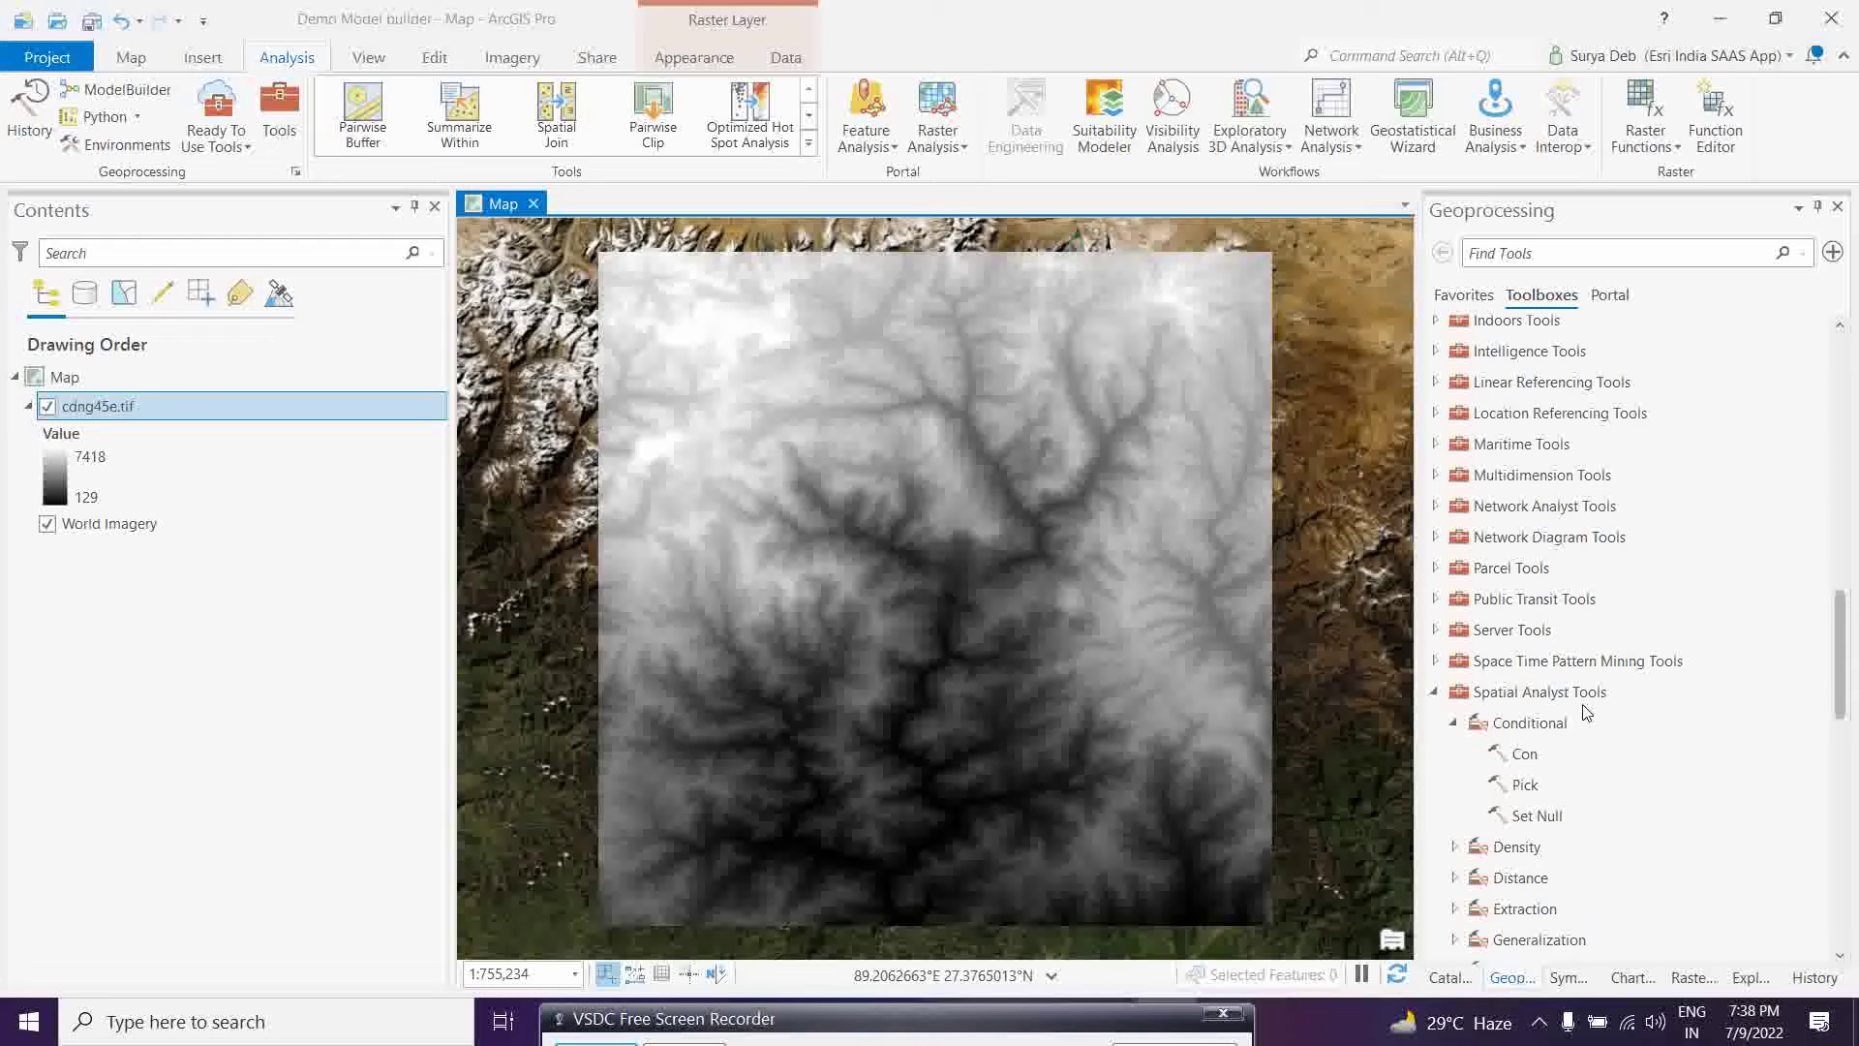
scroll(1574, 721, down, 1)
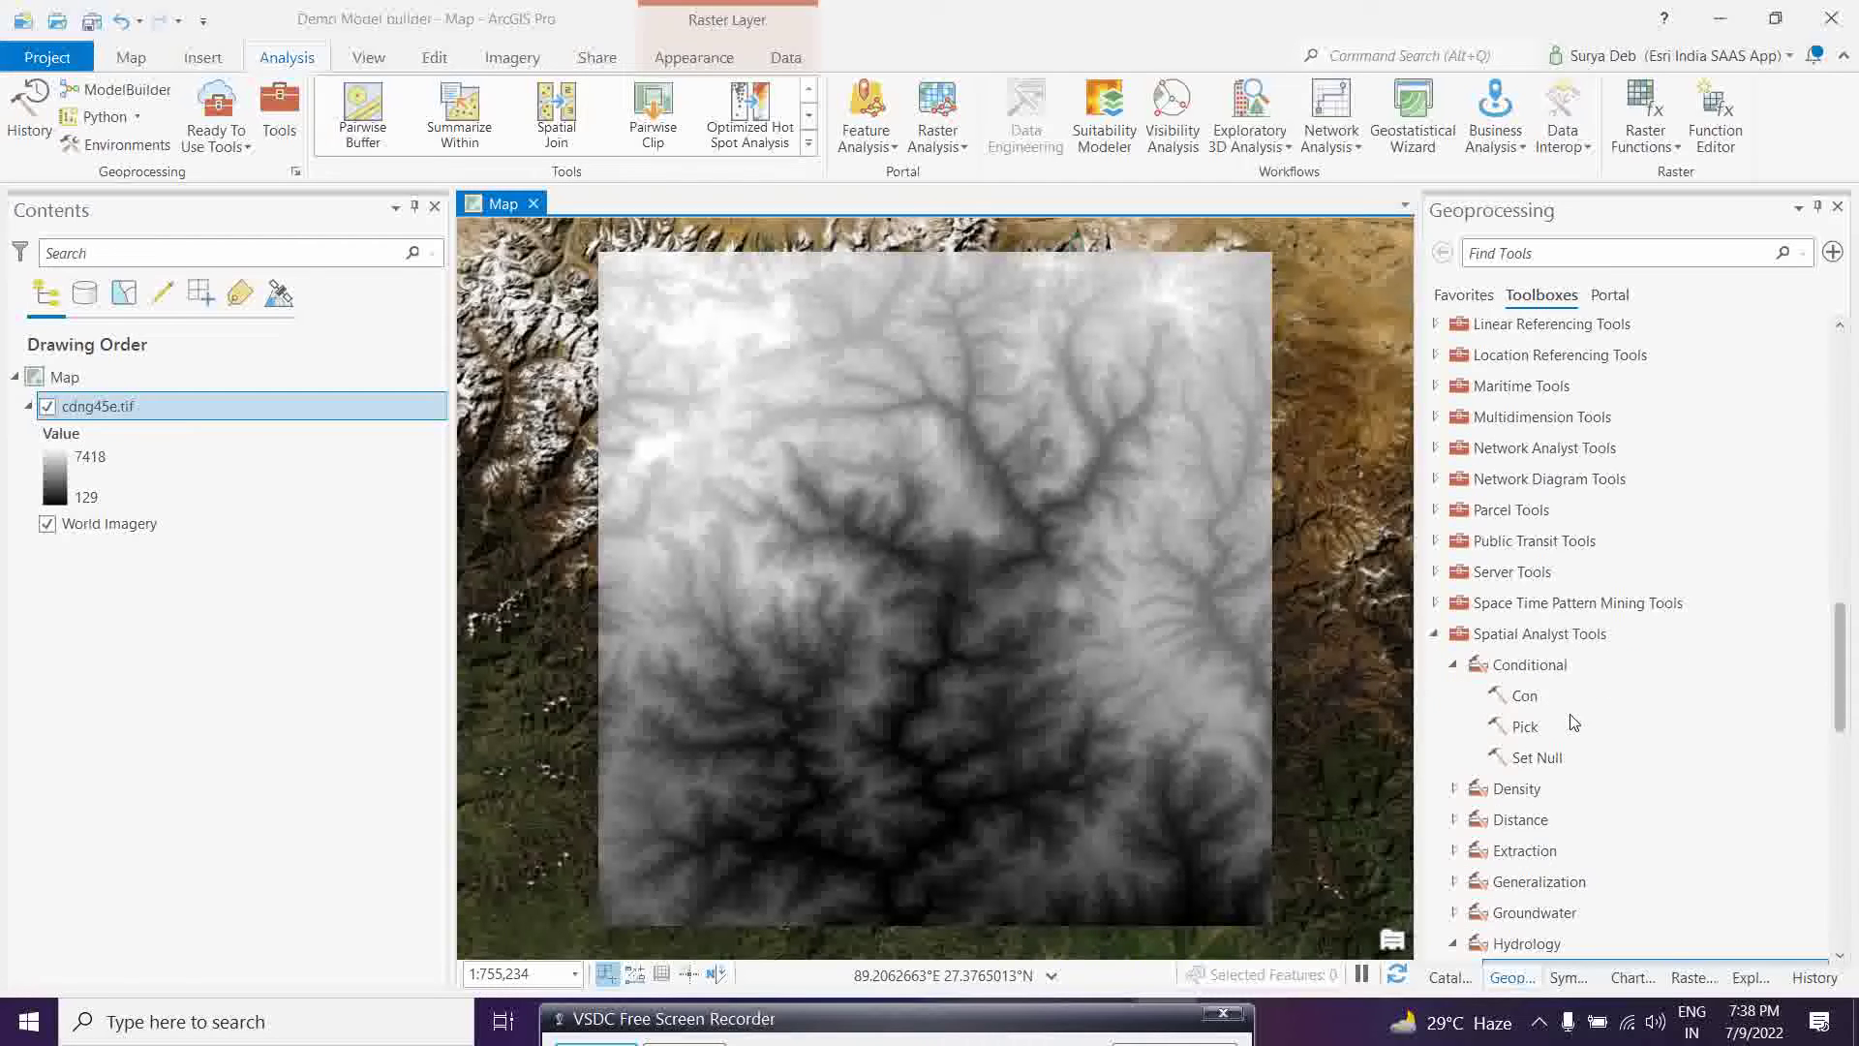
scroll(1572, 721, down, 2)
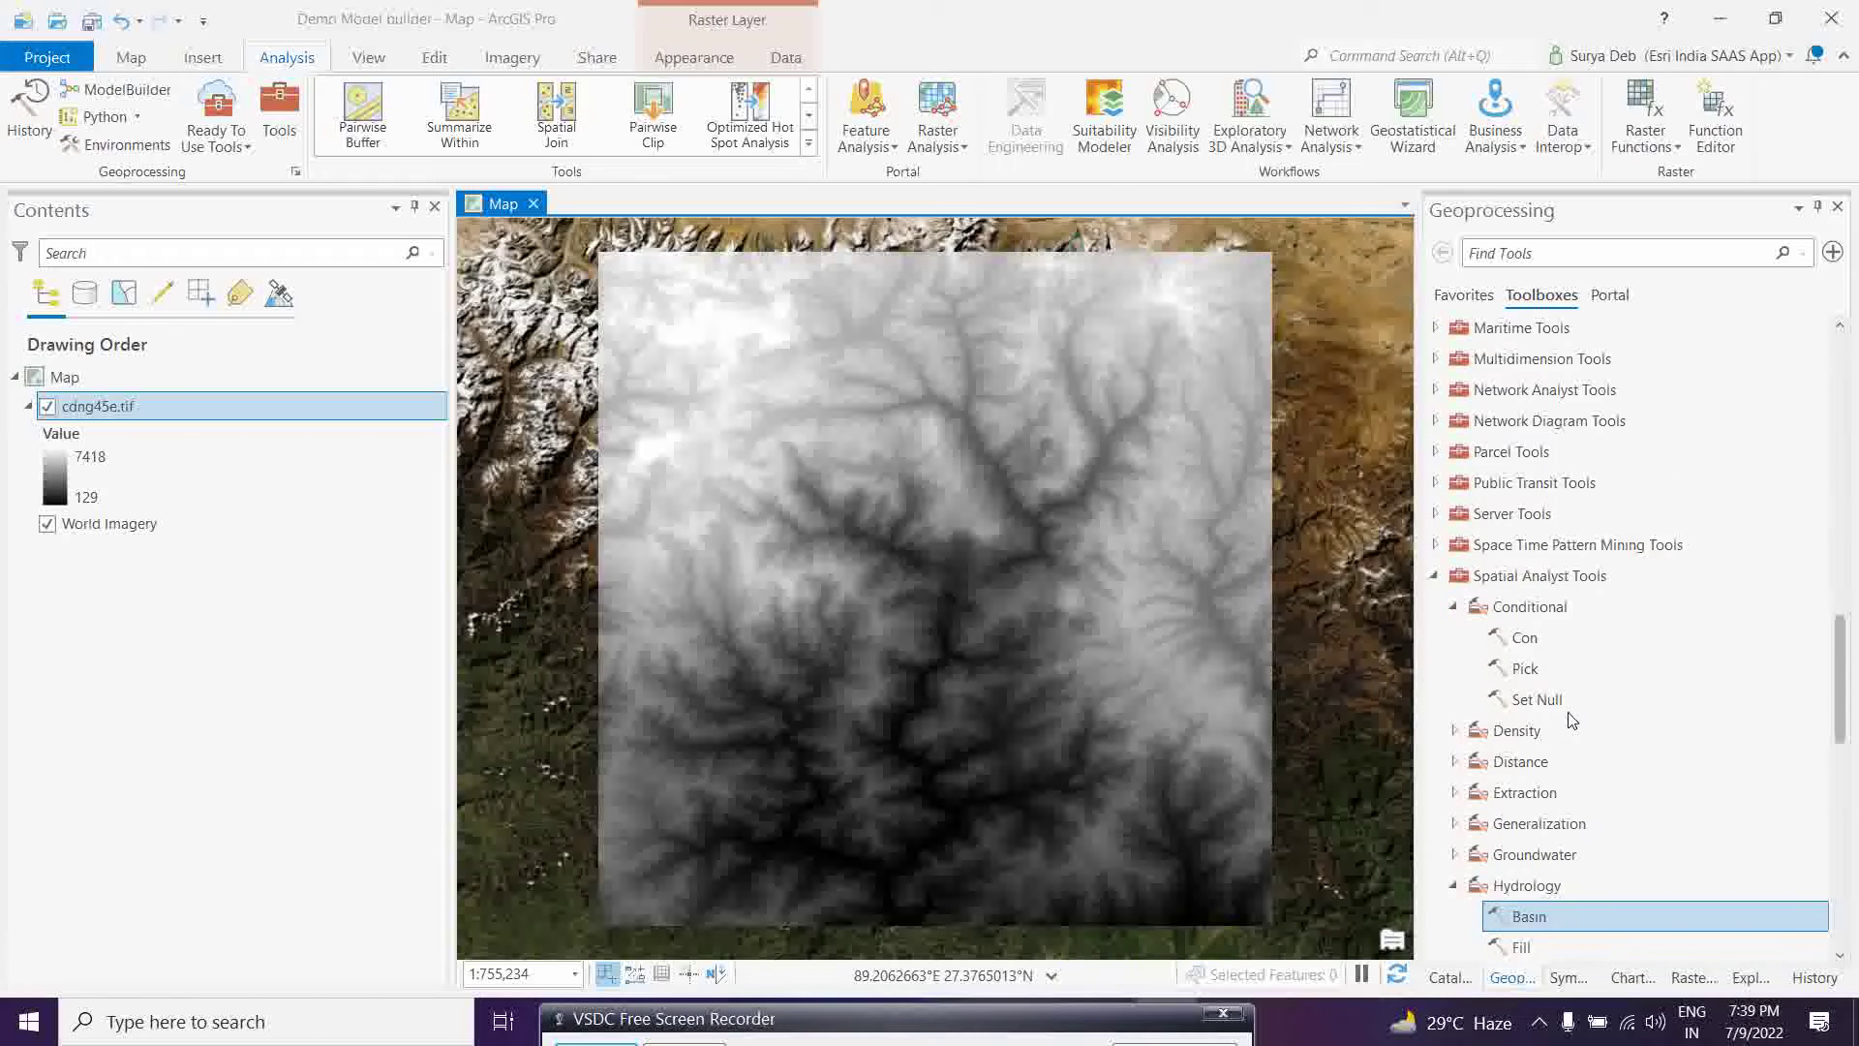
scroll(1572, 721, down, 1)
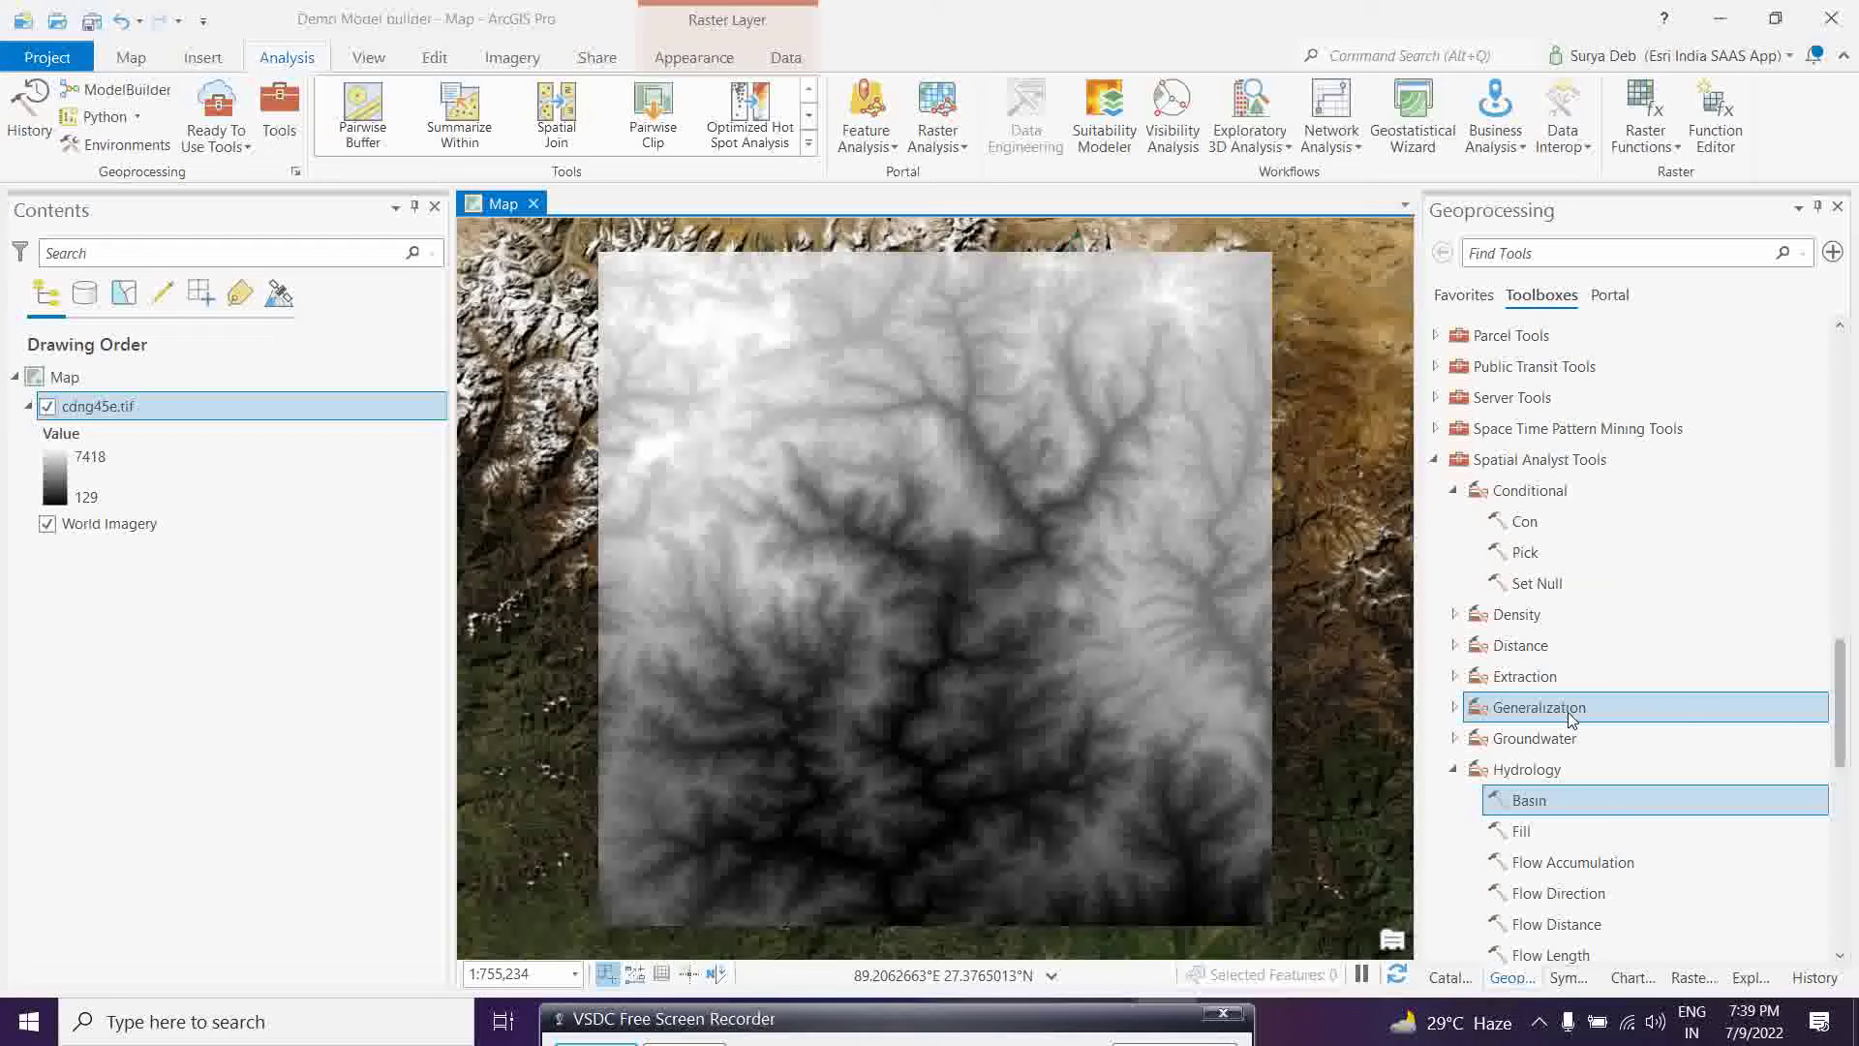
scroll(1562, 647, down, 1)
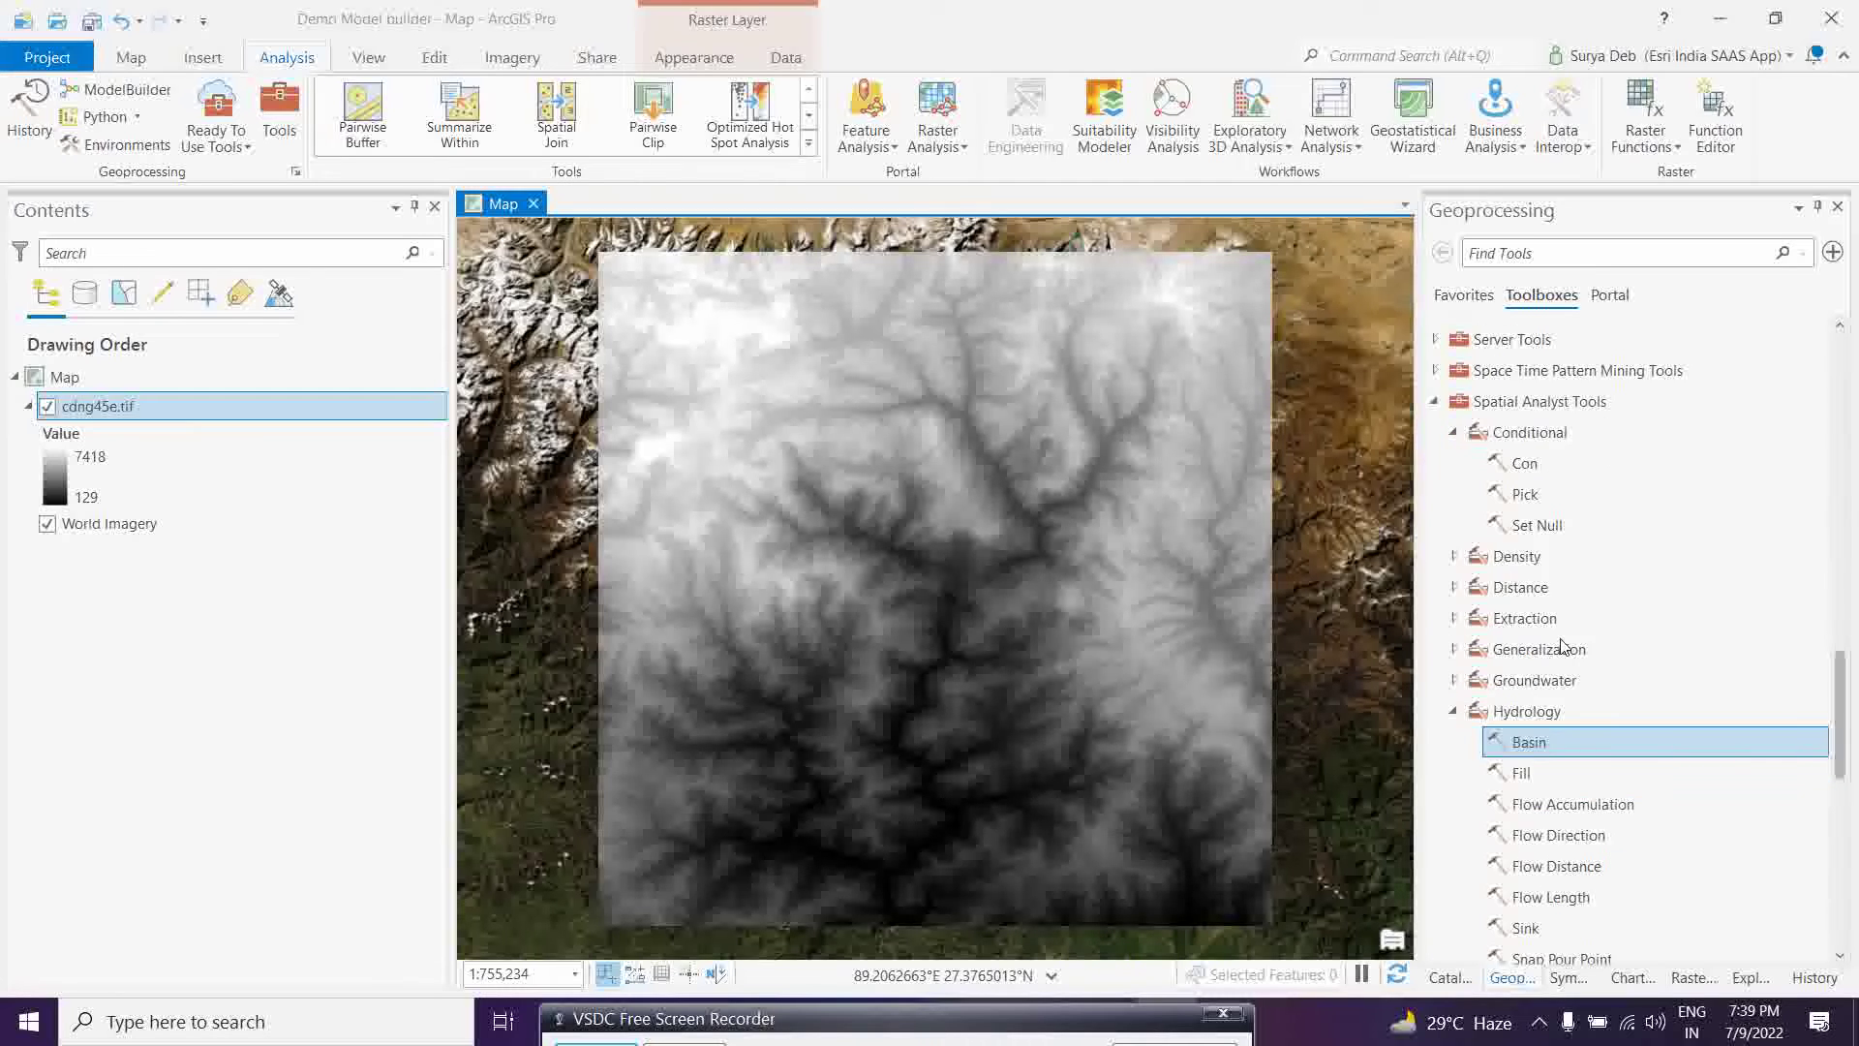
scroll(1560, 646, down, 2)
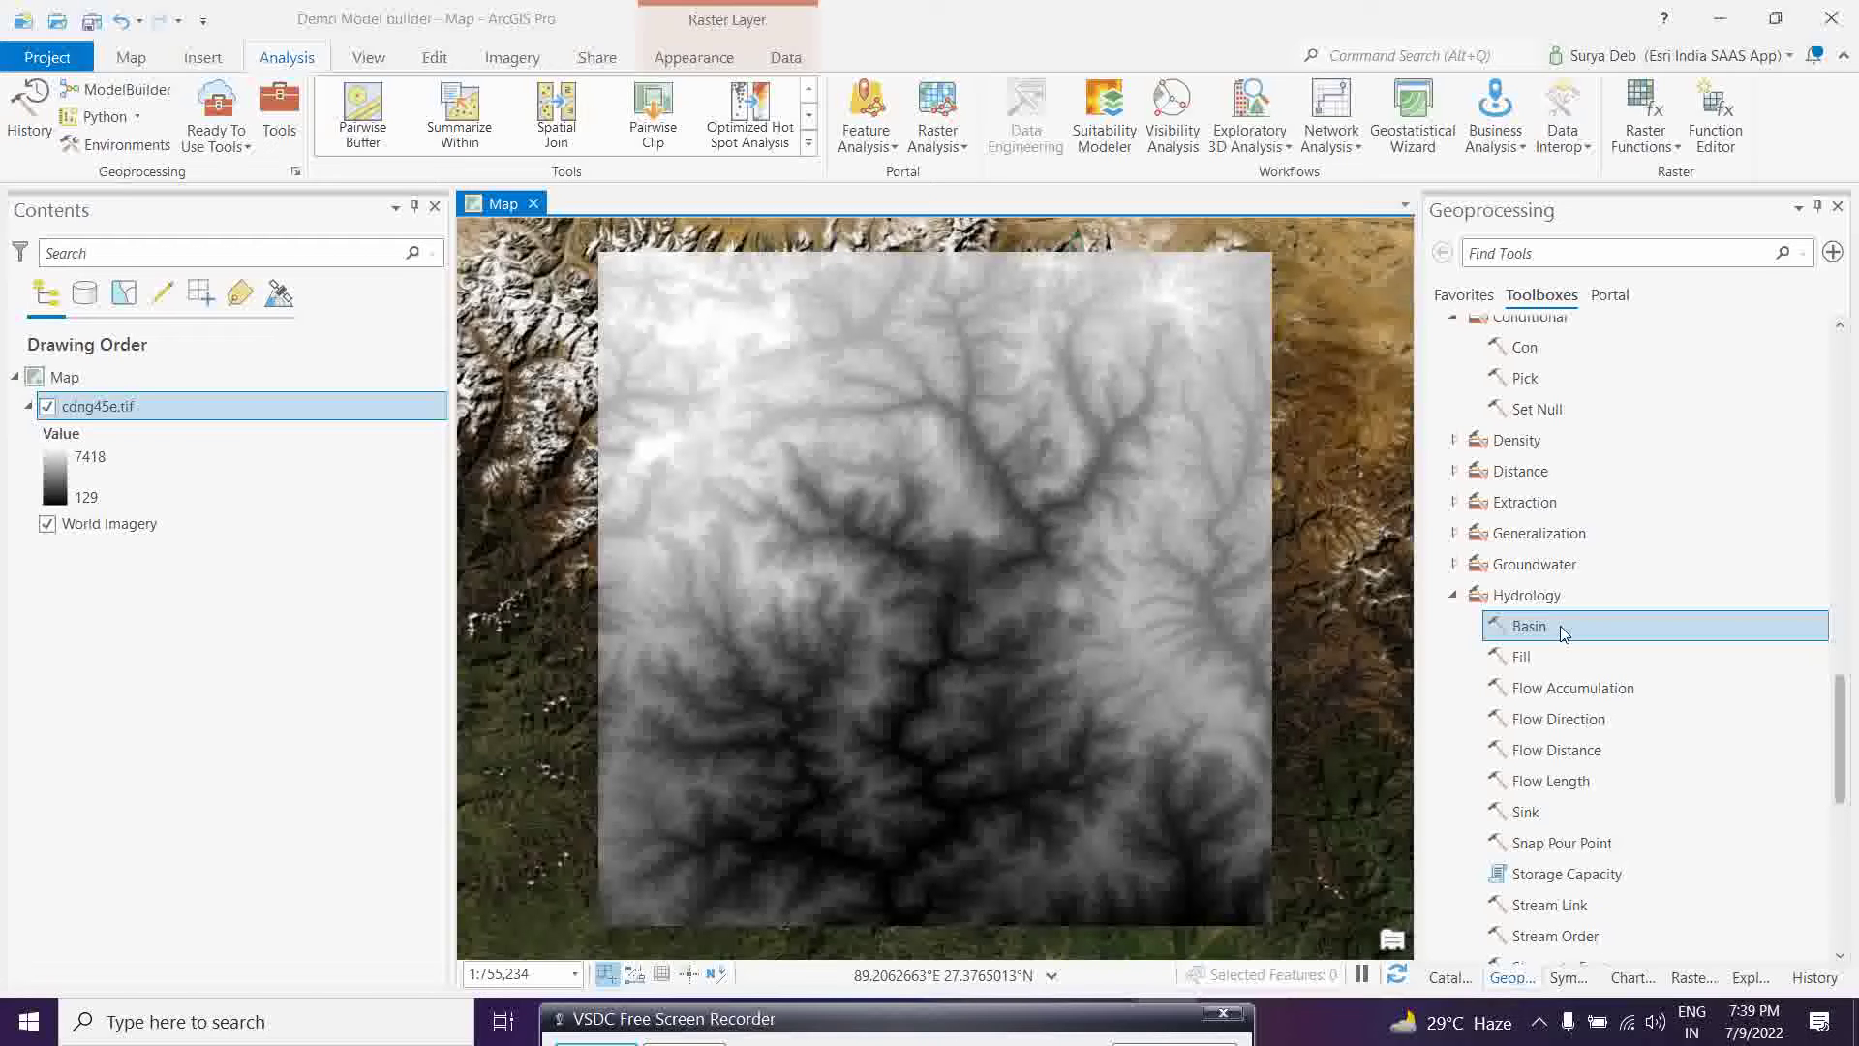
Step: Run the Hydrology Fill tool with cdng45e.tif as the input surface raster
ctrl+click(1509, 663)
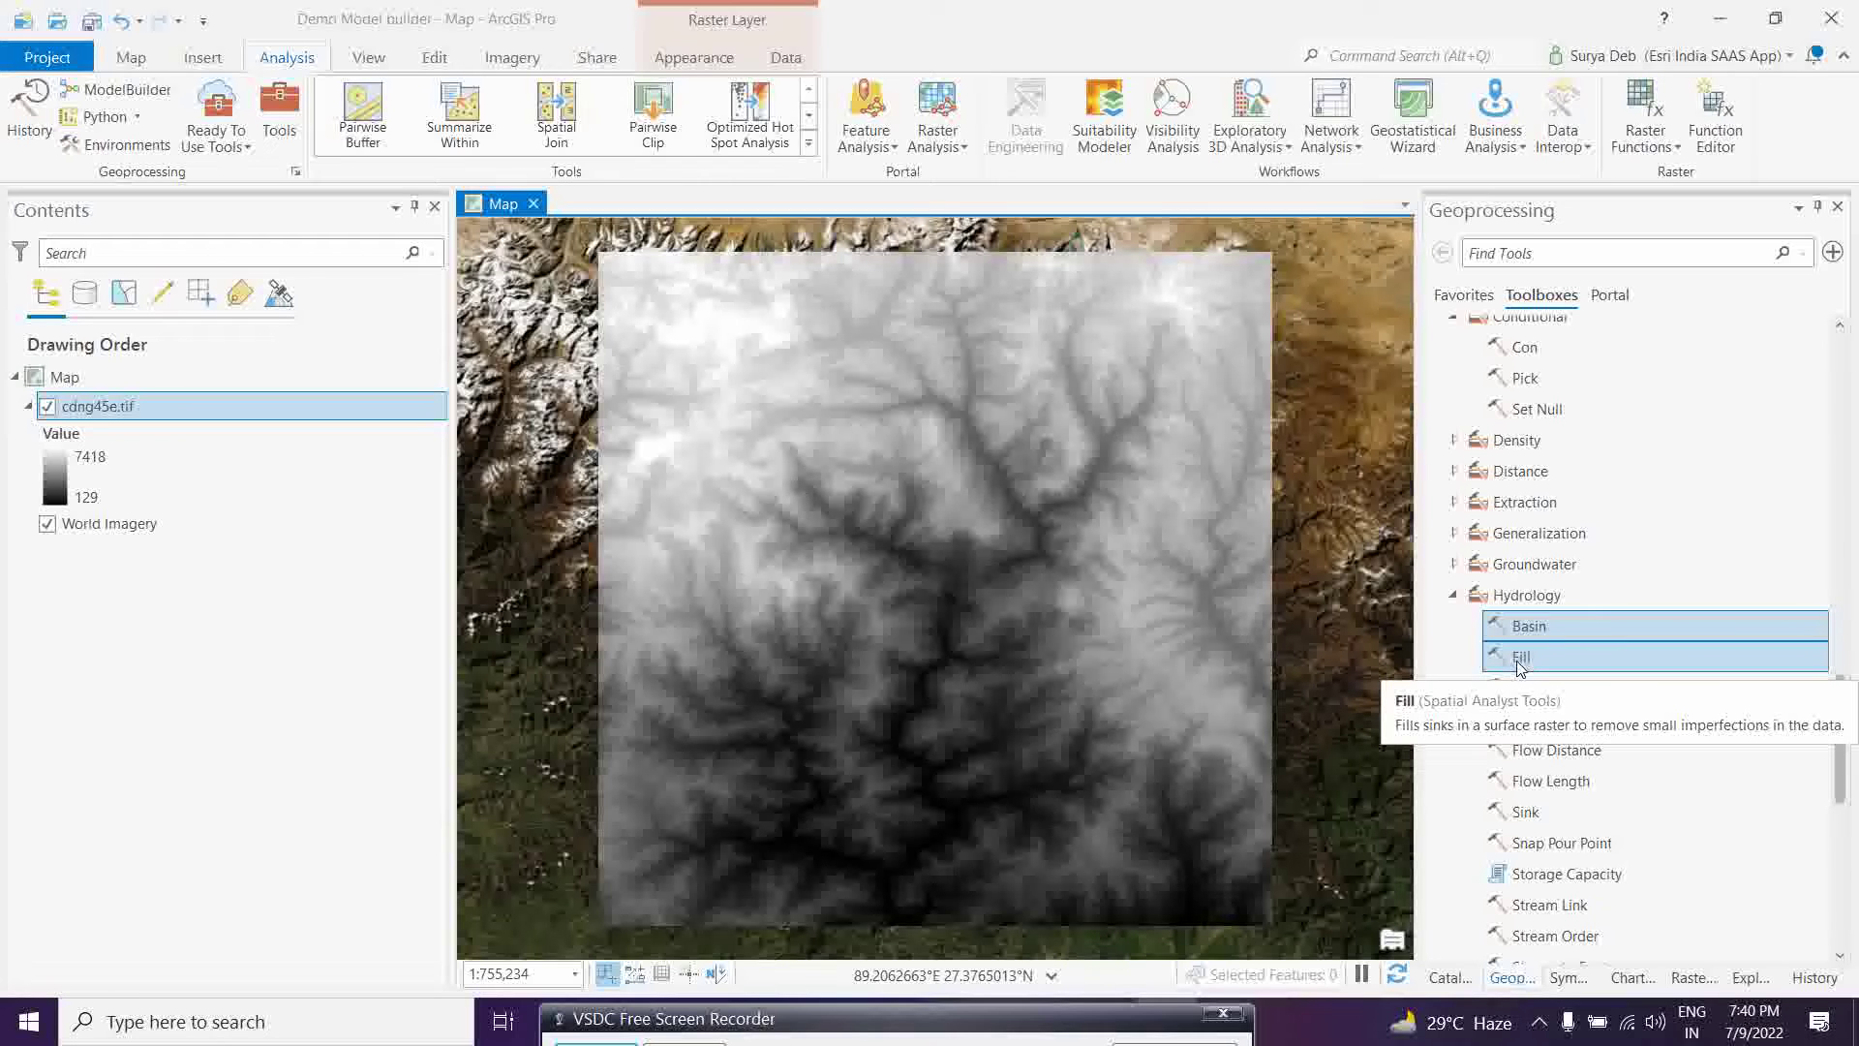
click(1518, 659)
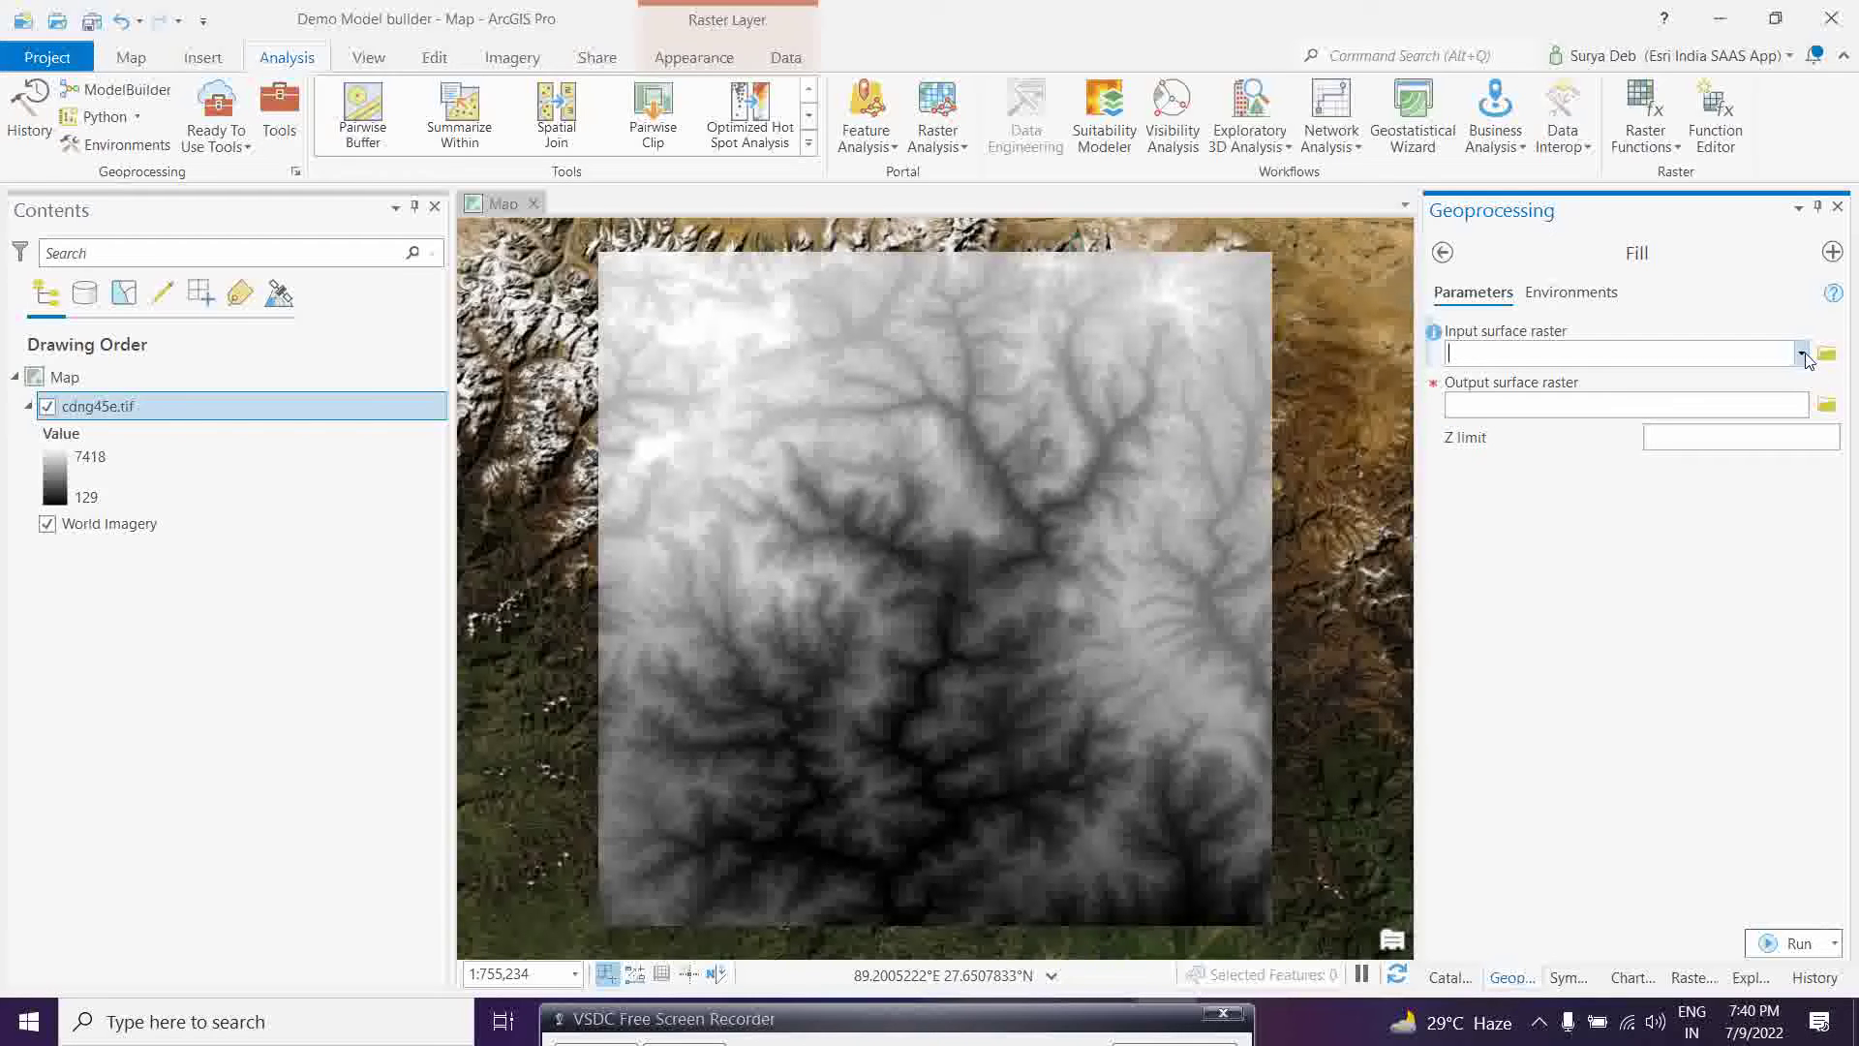
mouse_move(898, 986)
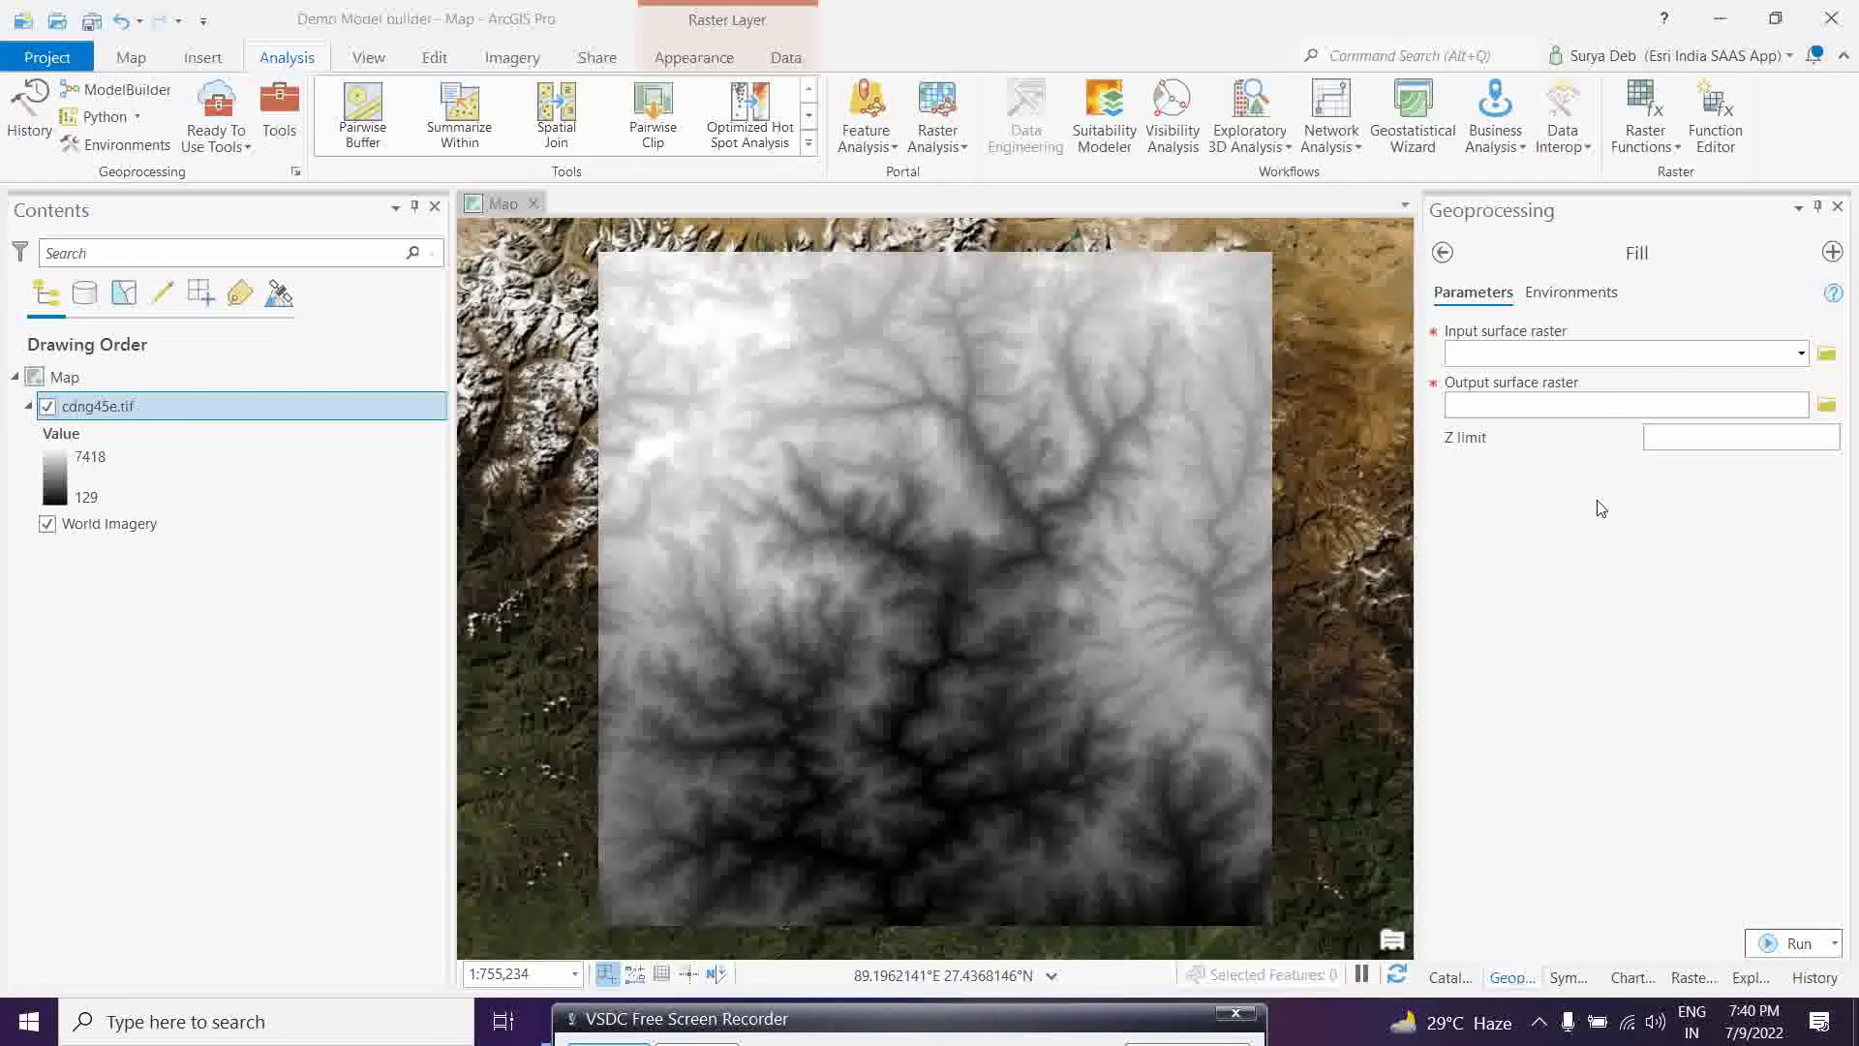
click(1801, 354)
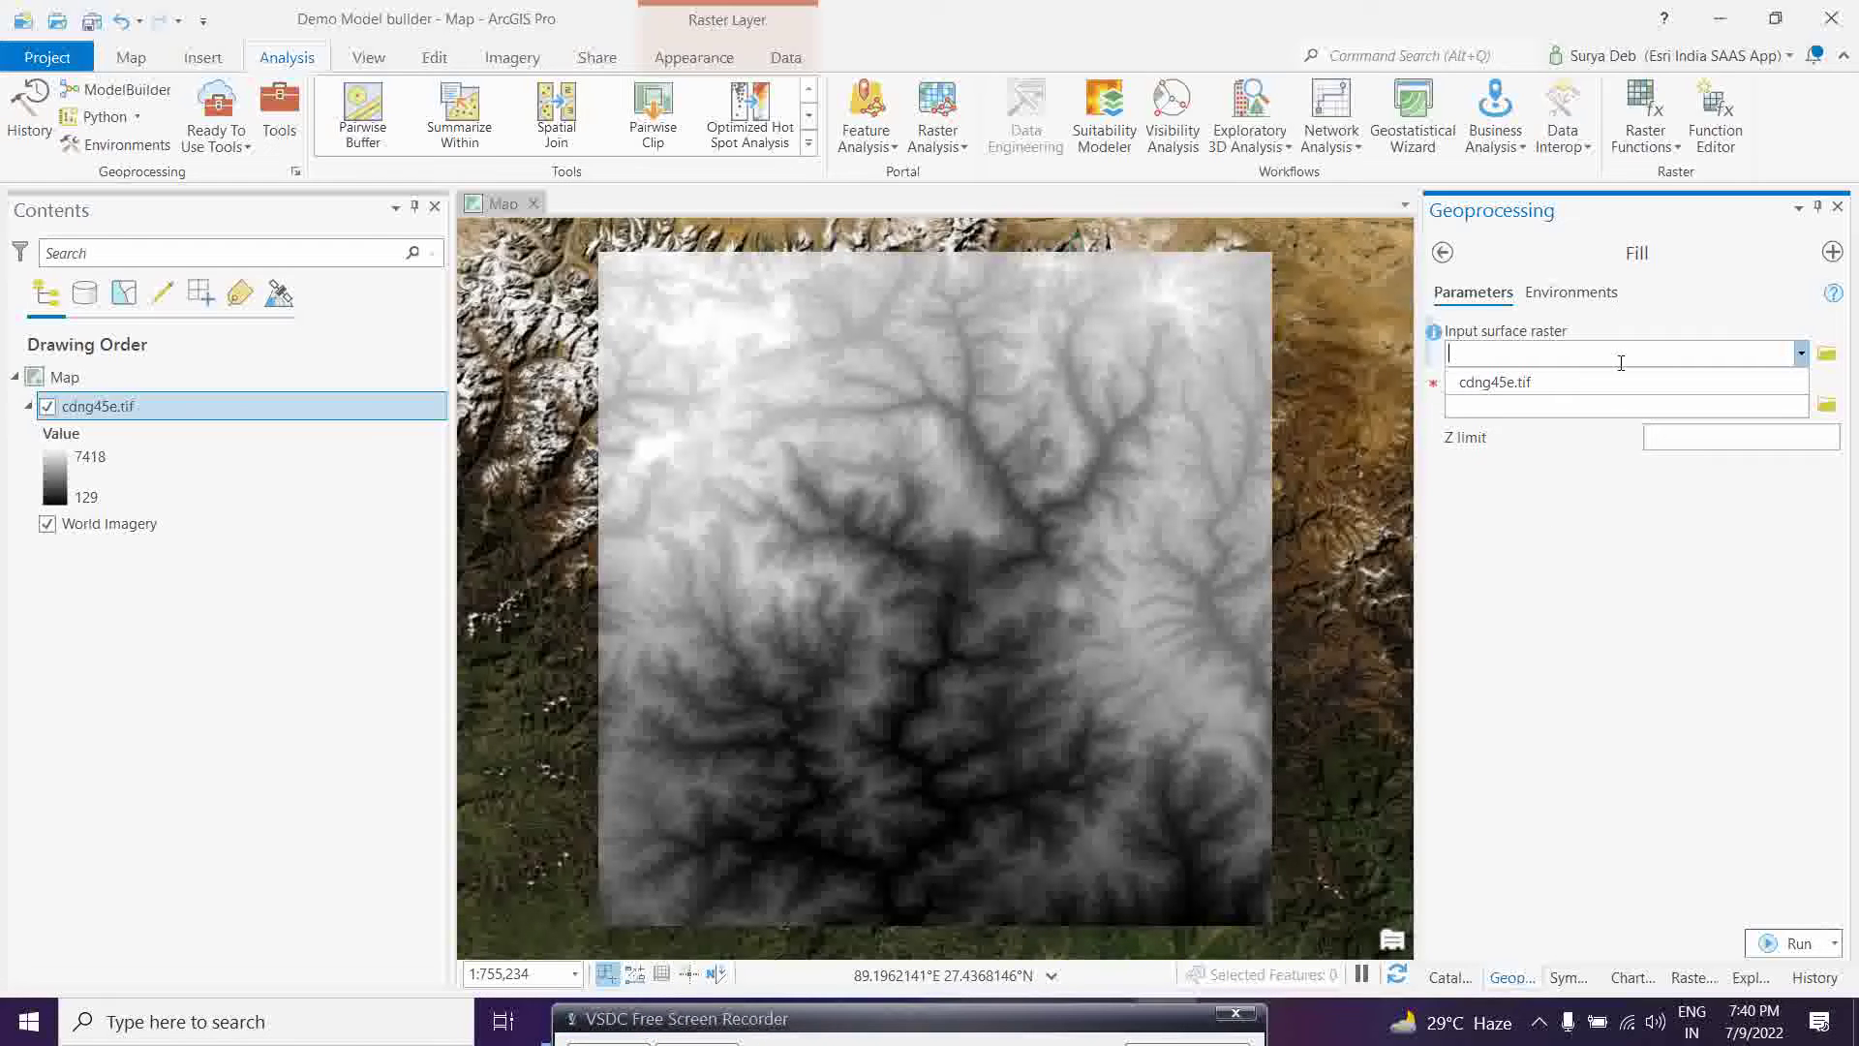
click(1461, 388)
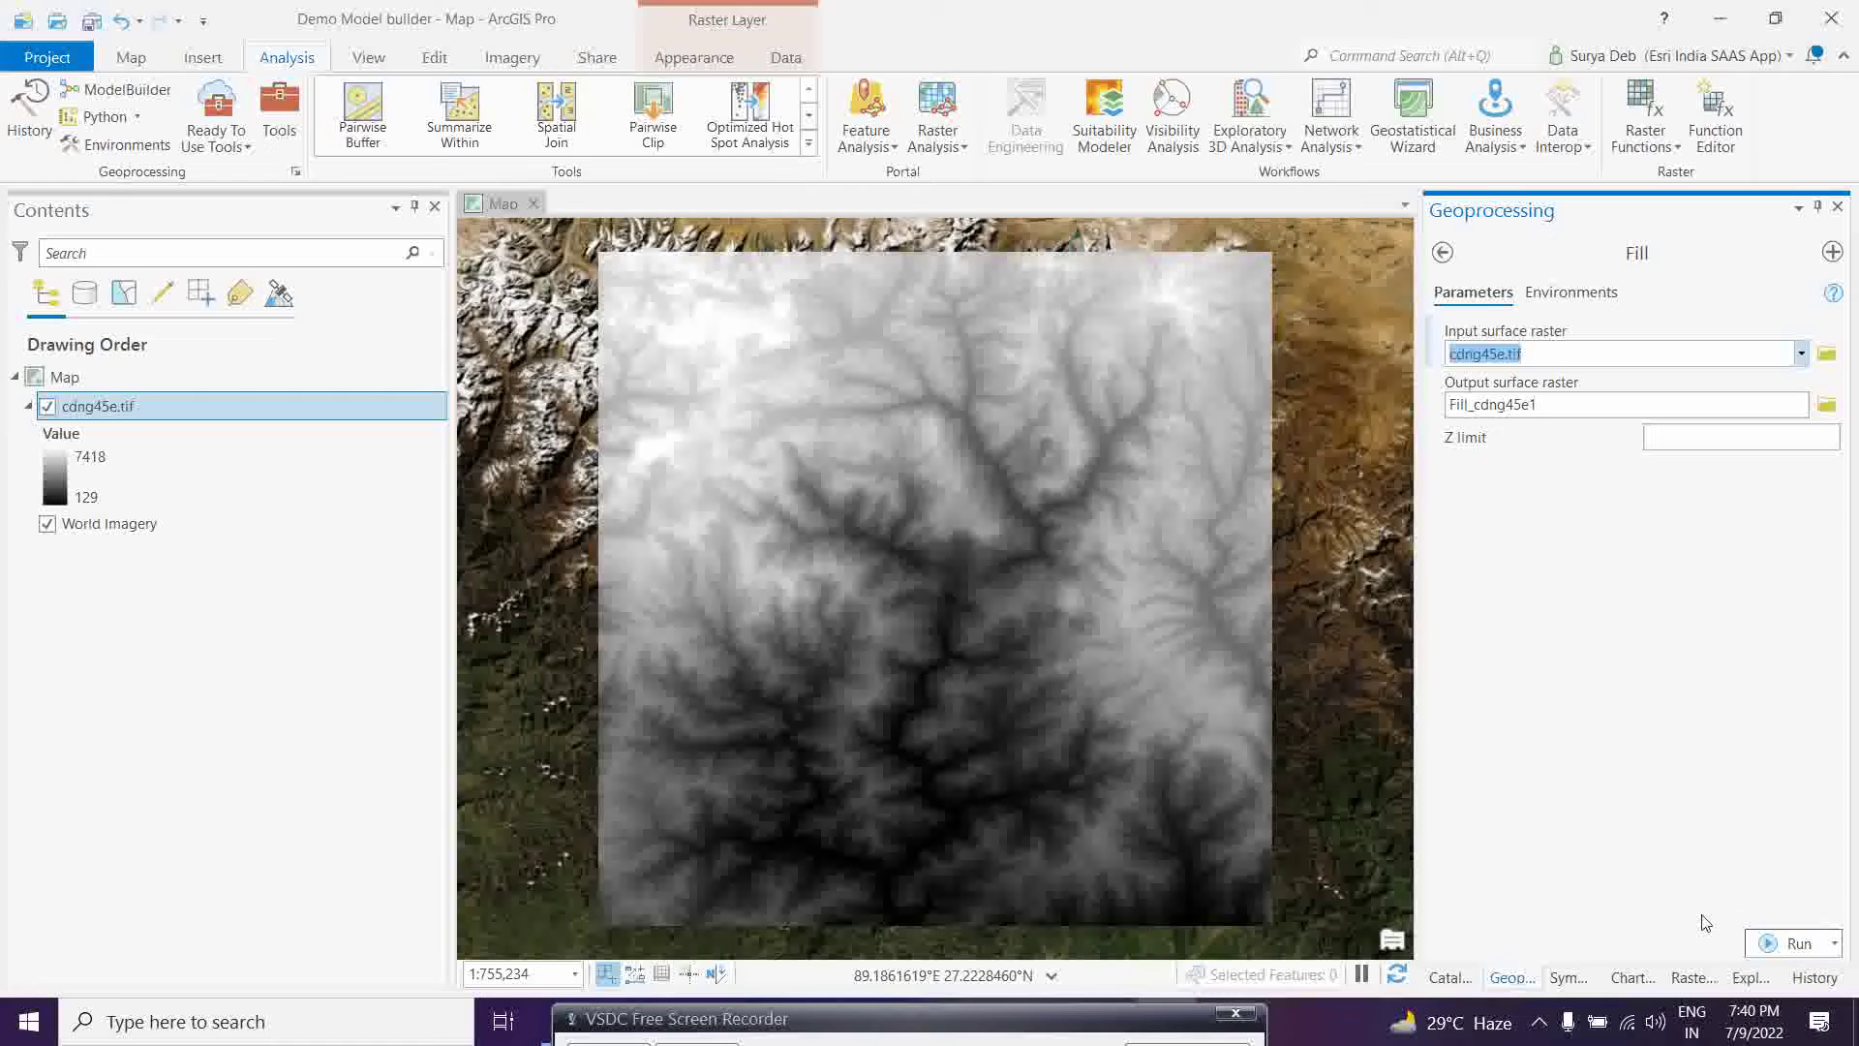
click(1761, 954)
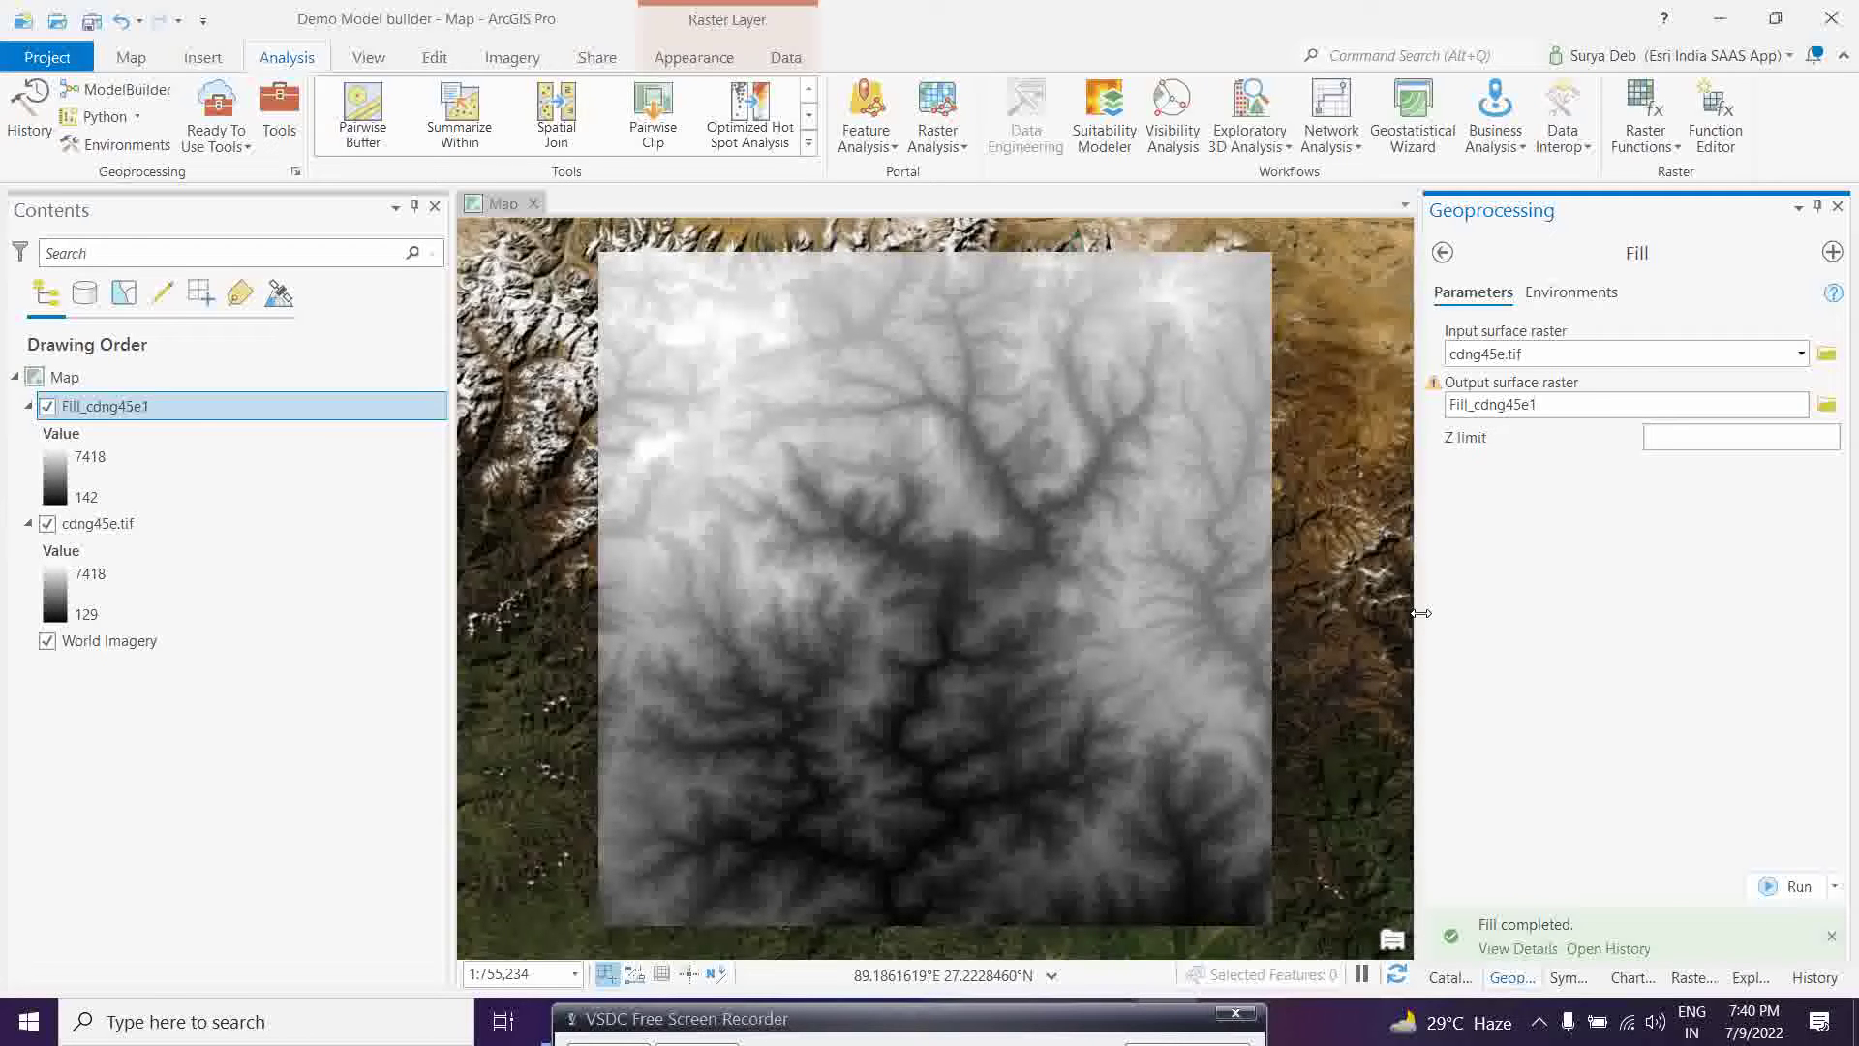
Step: Run the Flow Direction tool on the Fill_cdng45e1 surface raster with the D8 flow direction type
click(1442, 253)
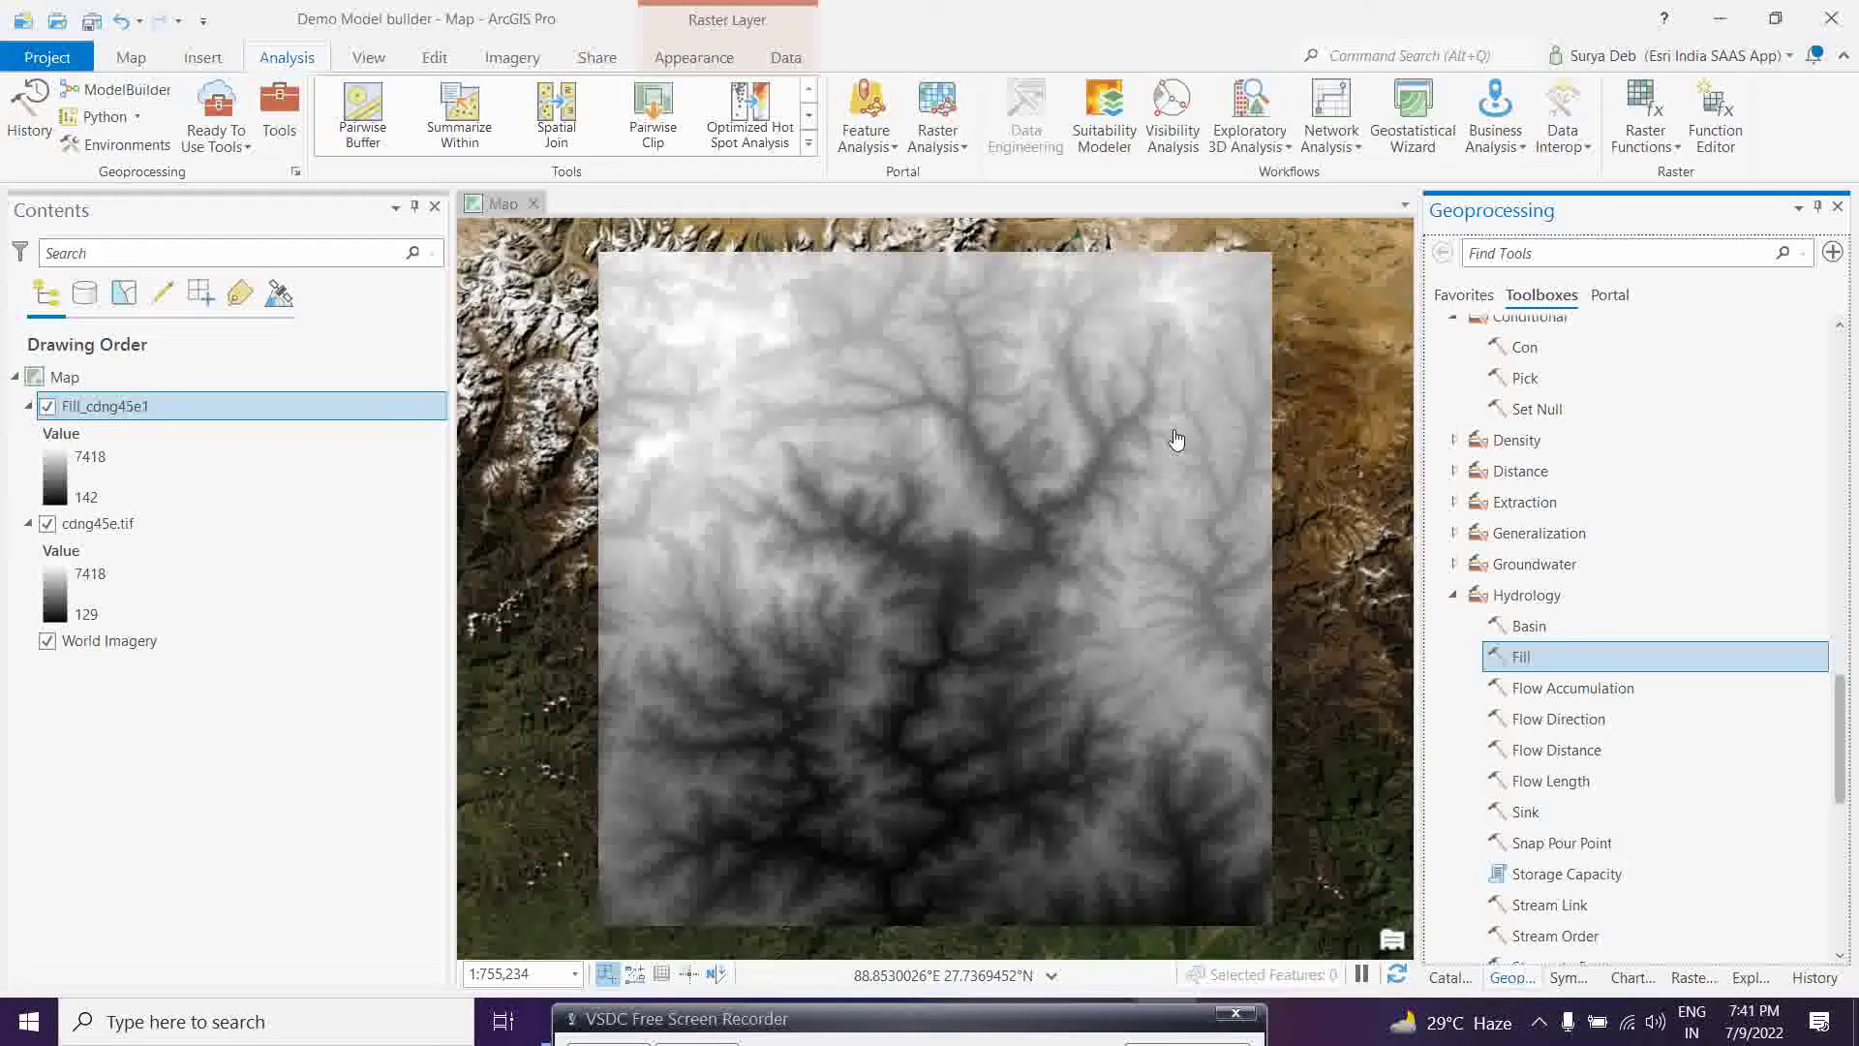
double_click(1531, 726)
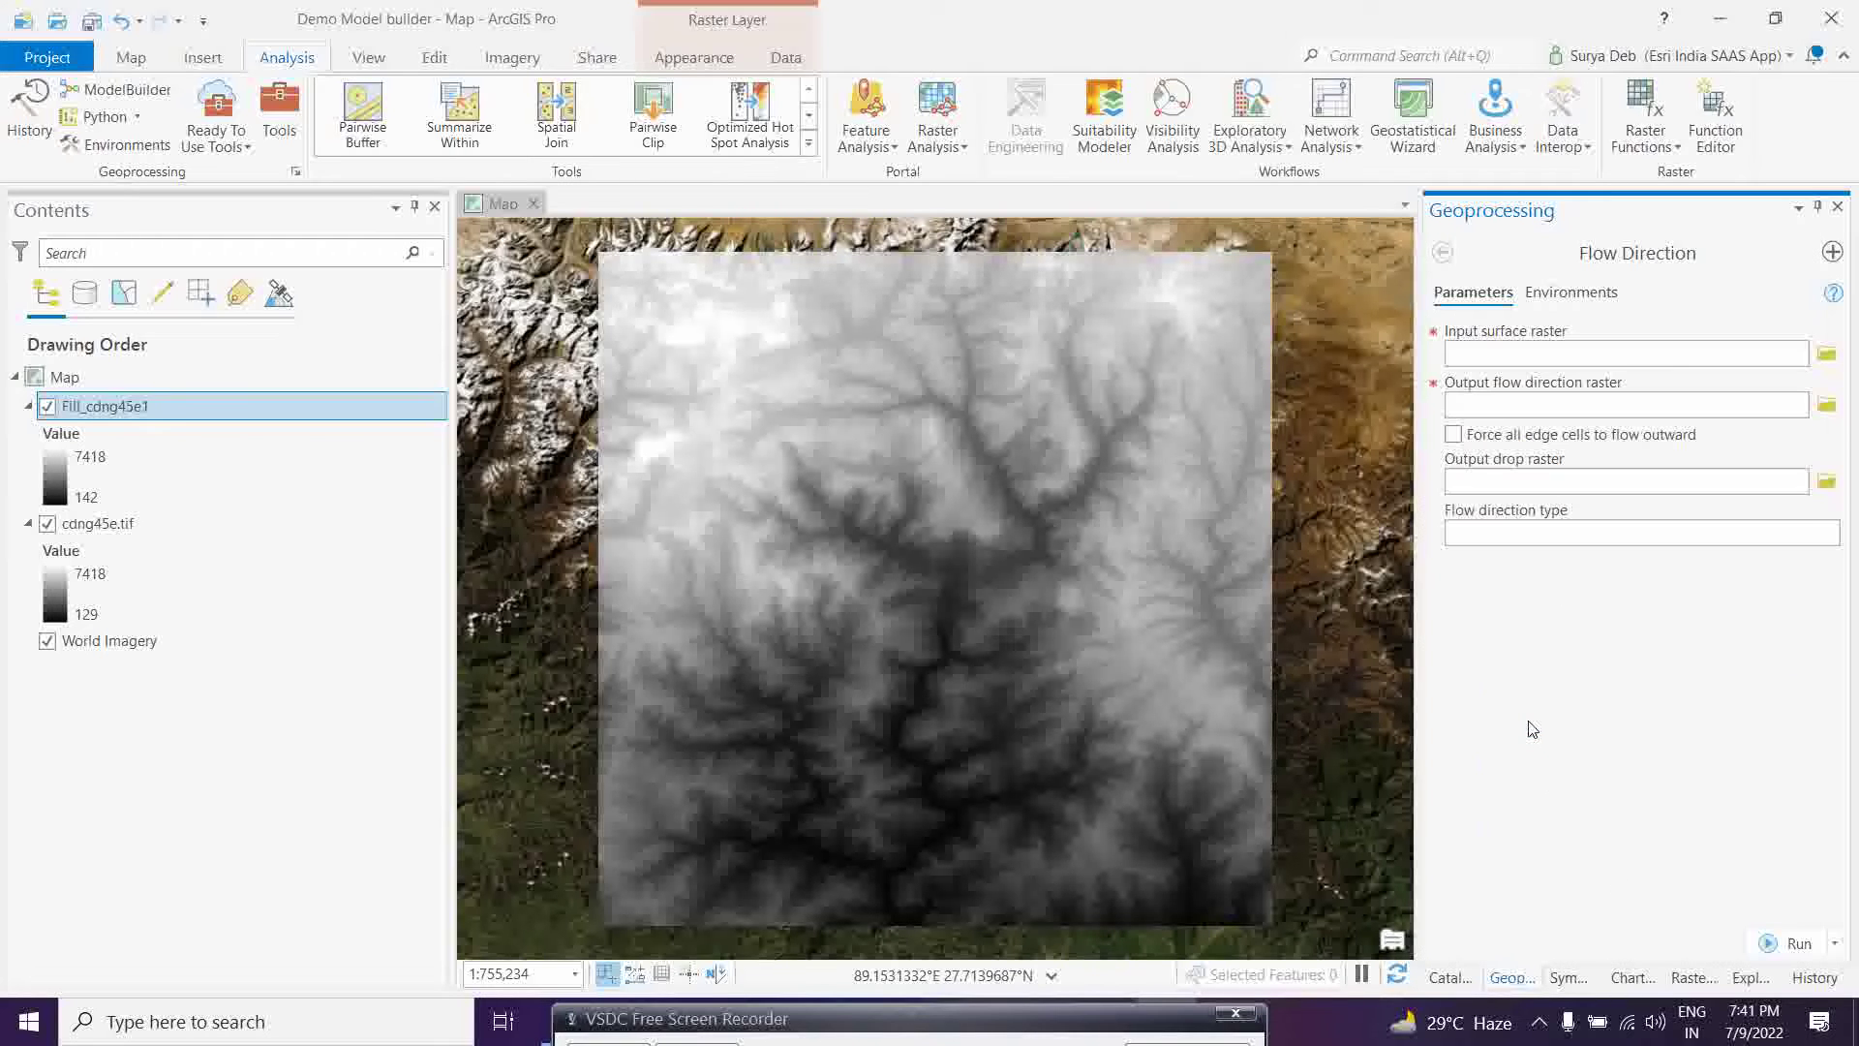
click(1803, 358)
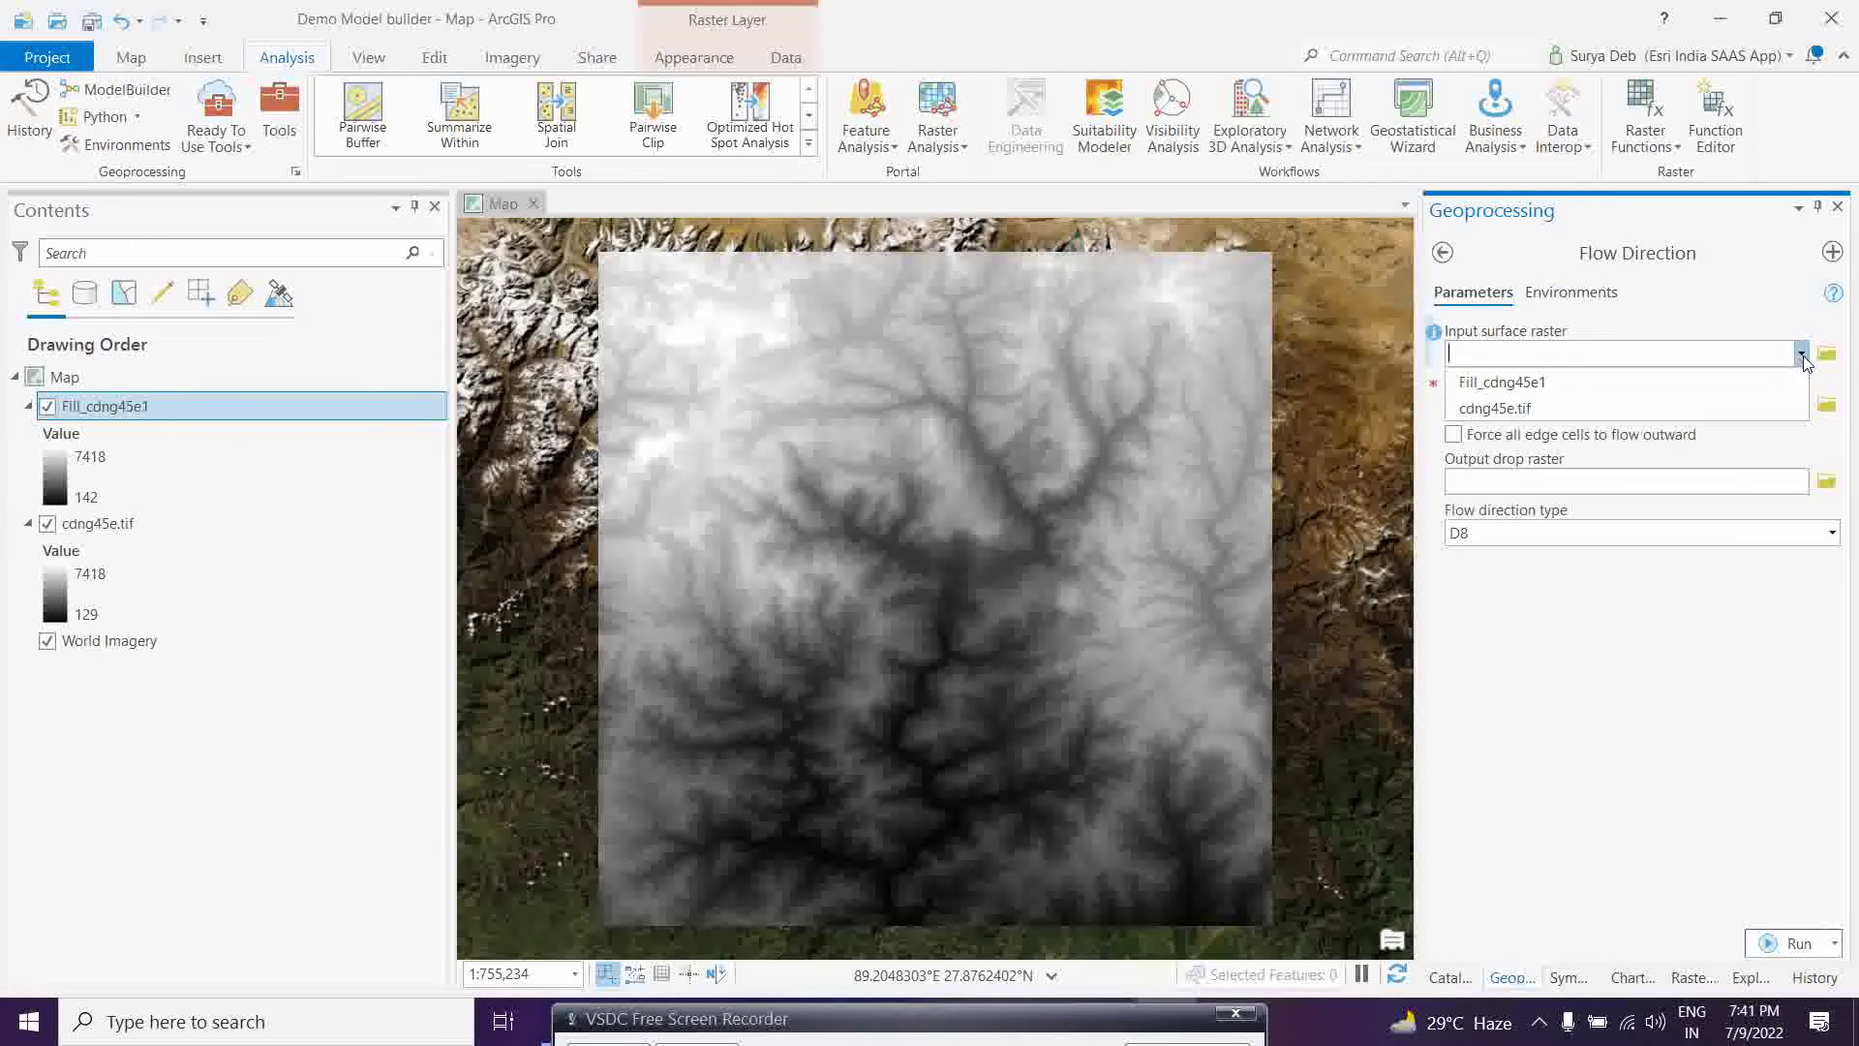
click(1479, 390)
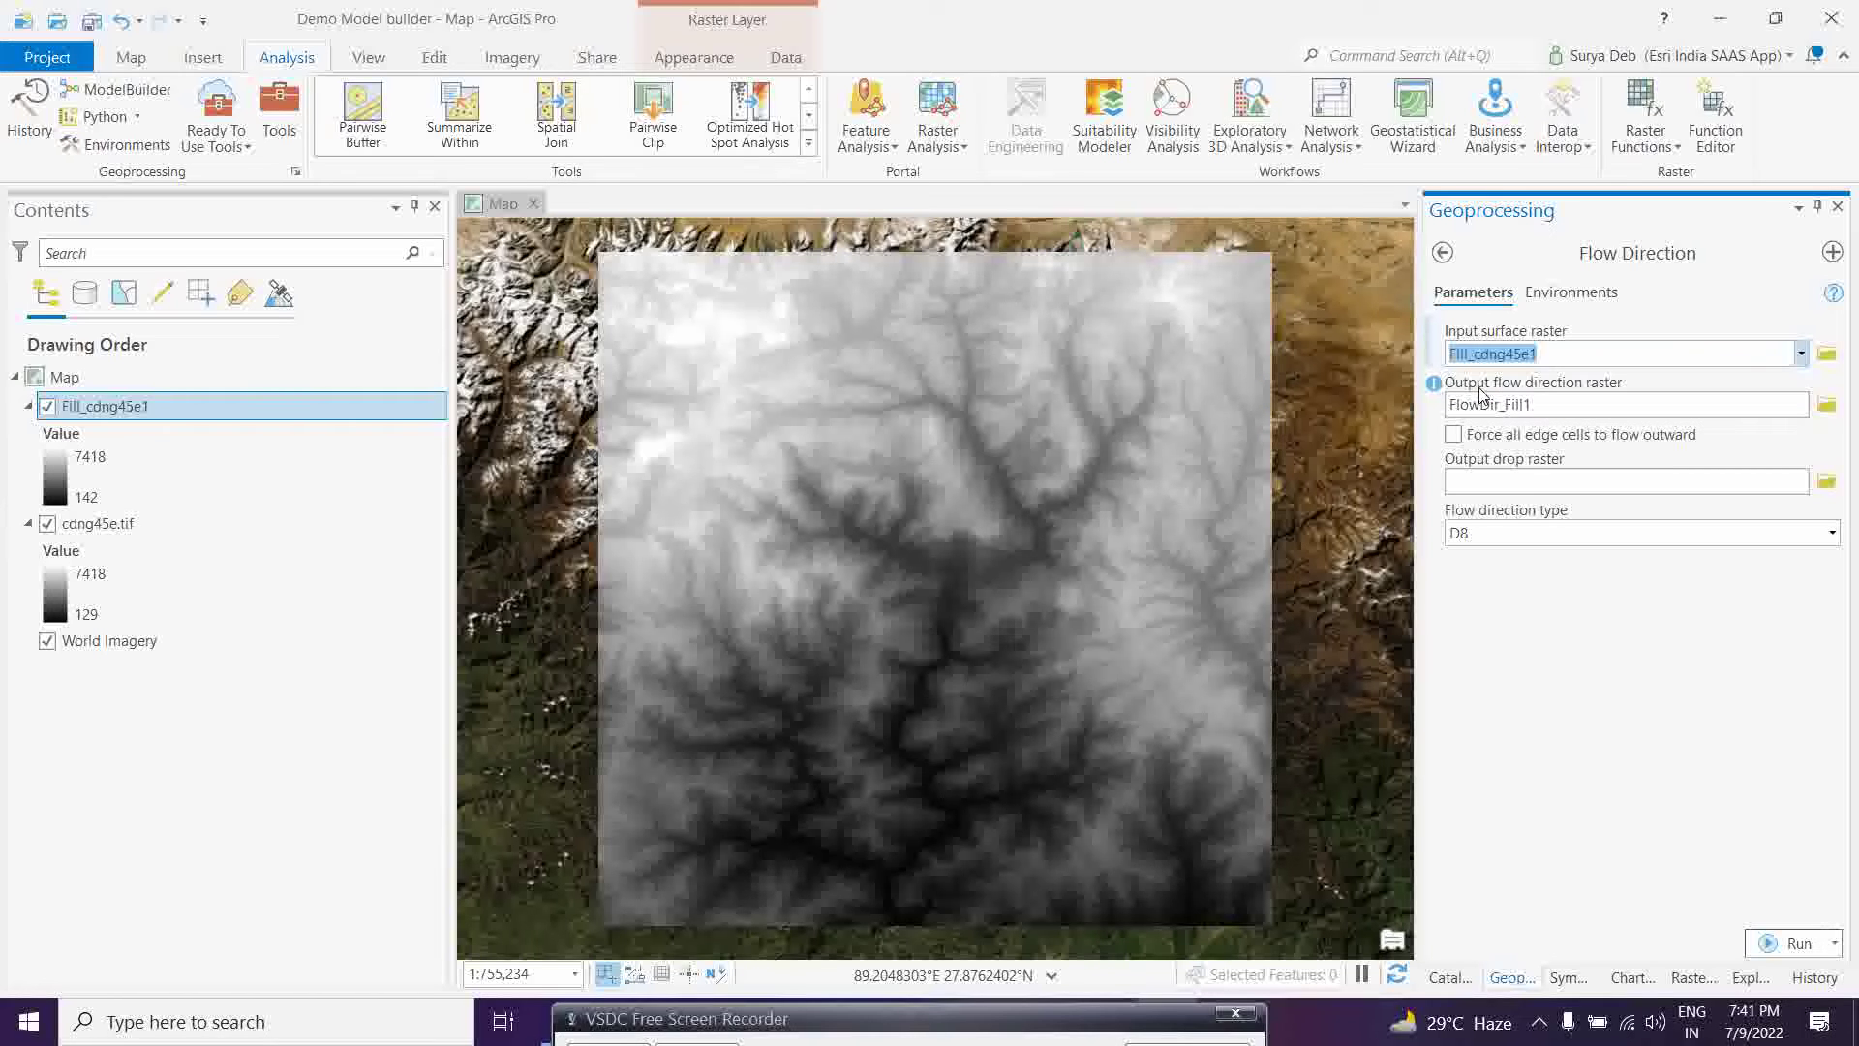
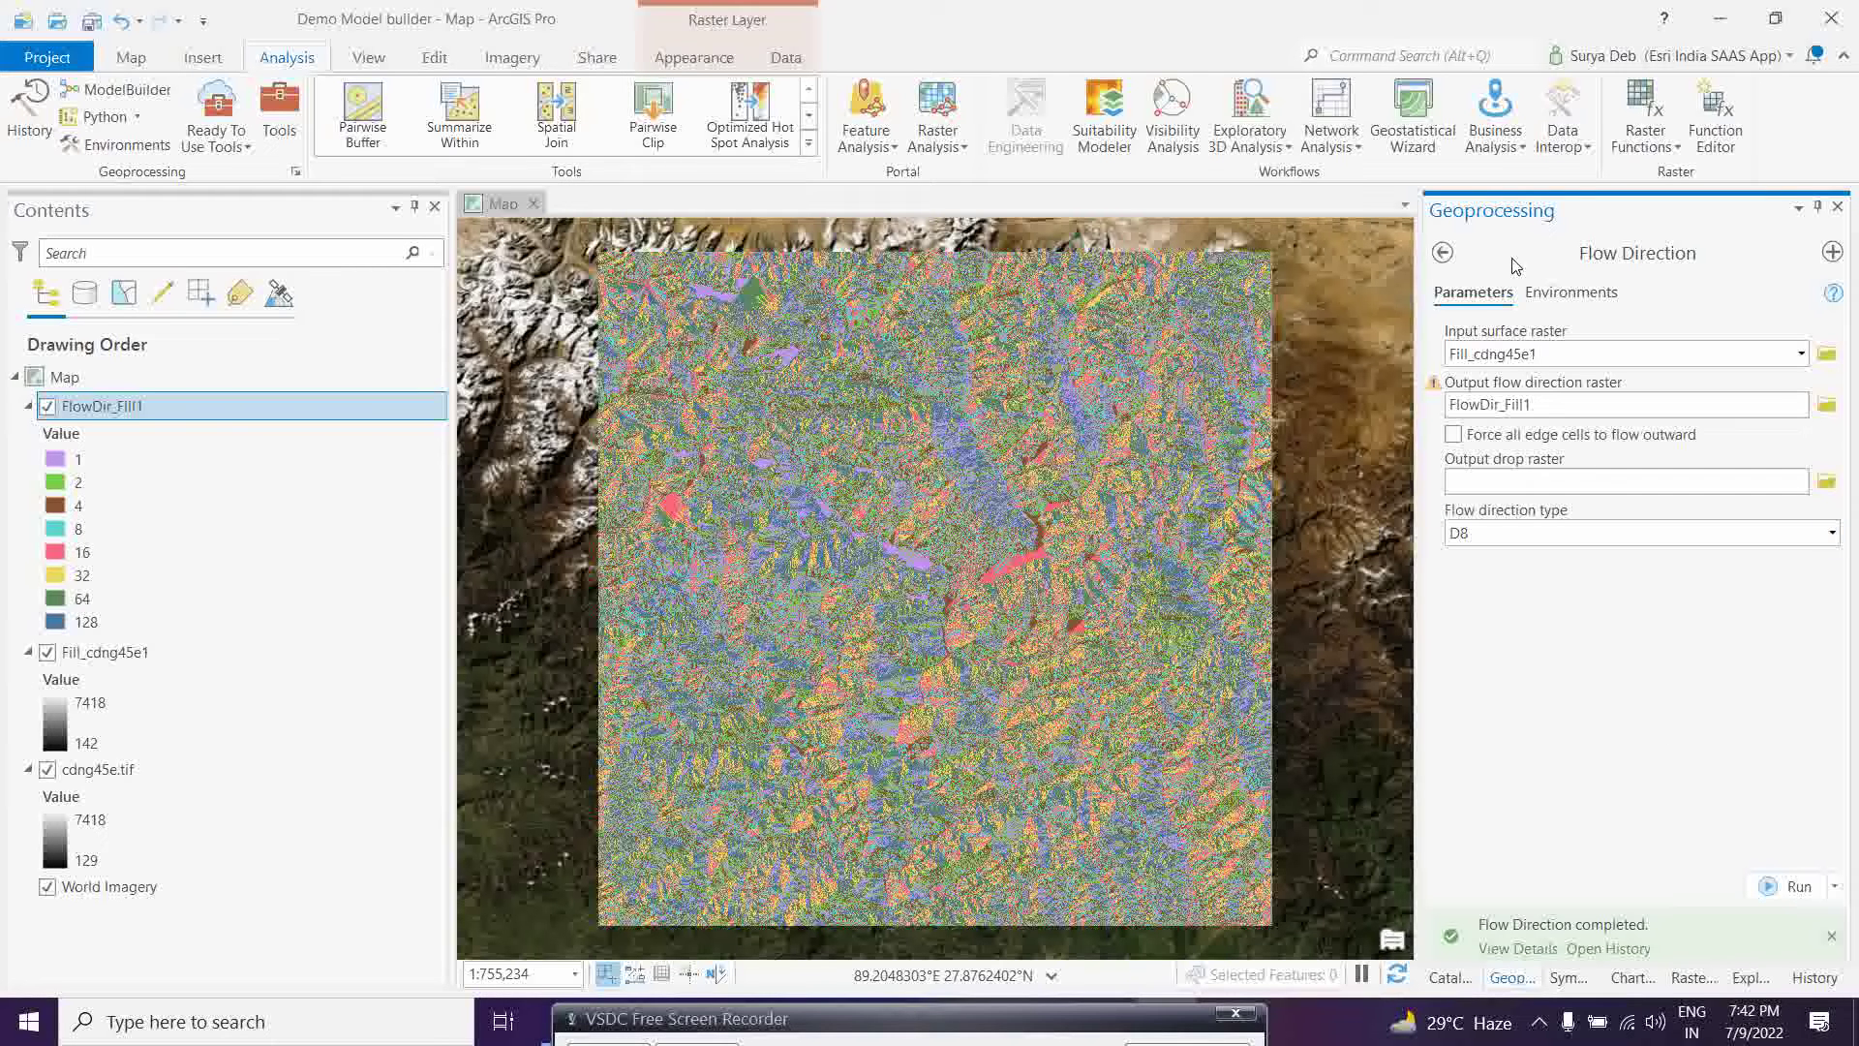
Step: Run the Flow Accumulation tool on the FlowDir_Fill1 raster with Float output and the D8 flow direction type
click(1442, 252)
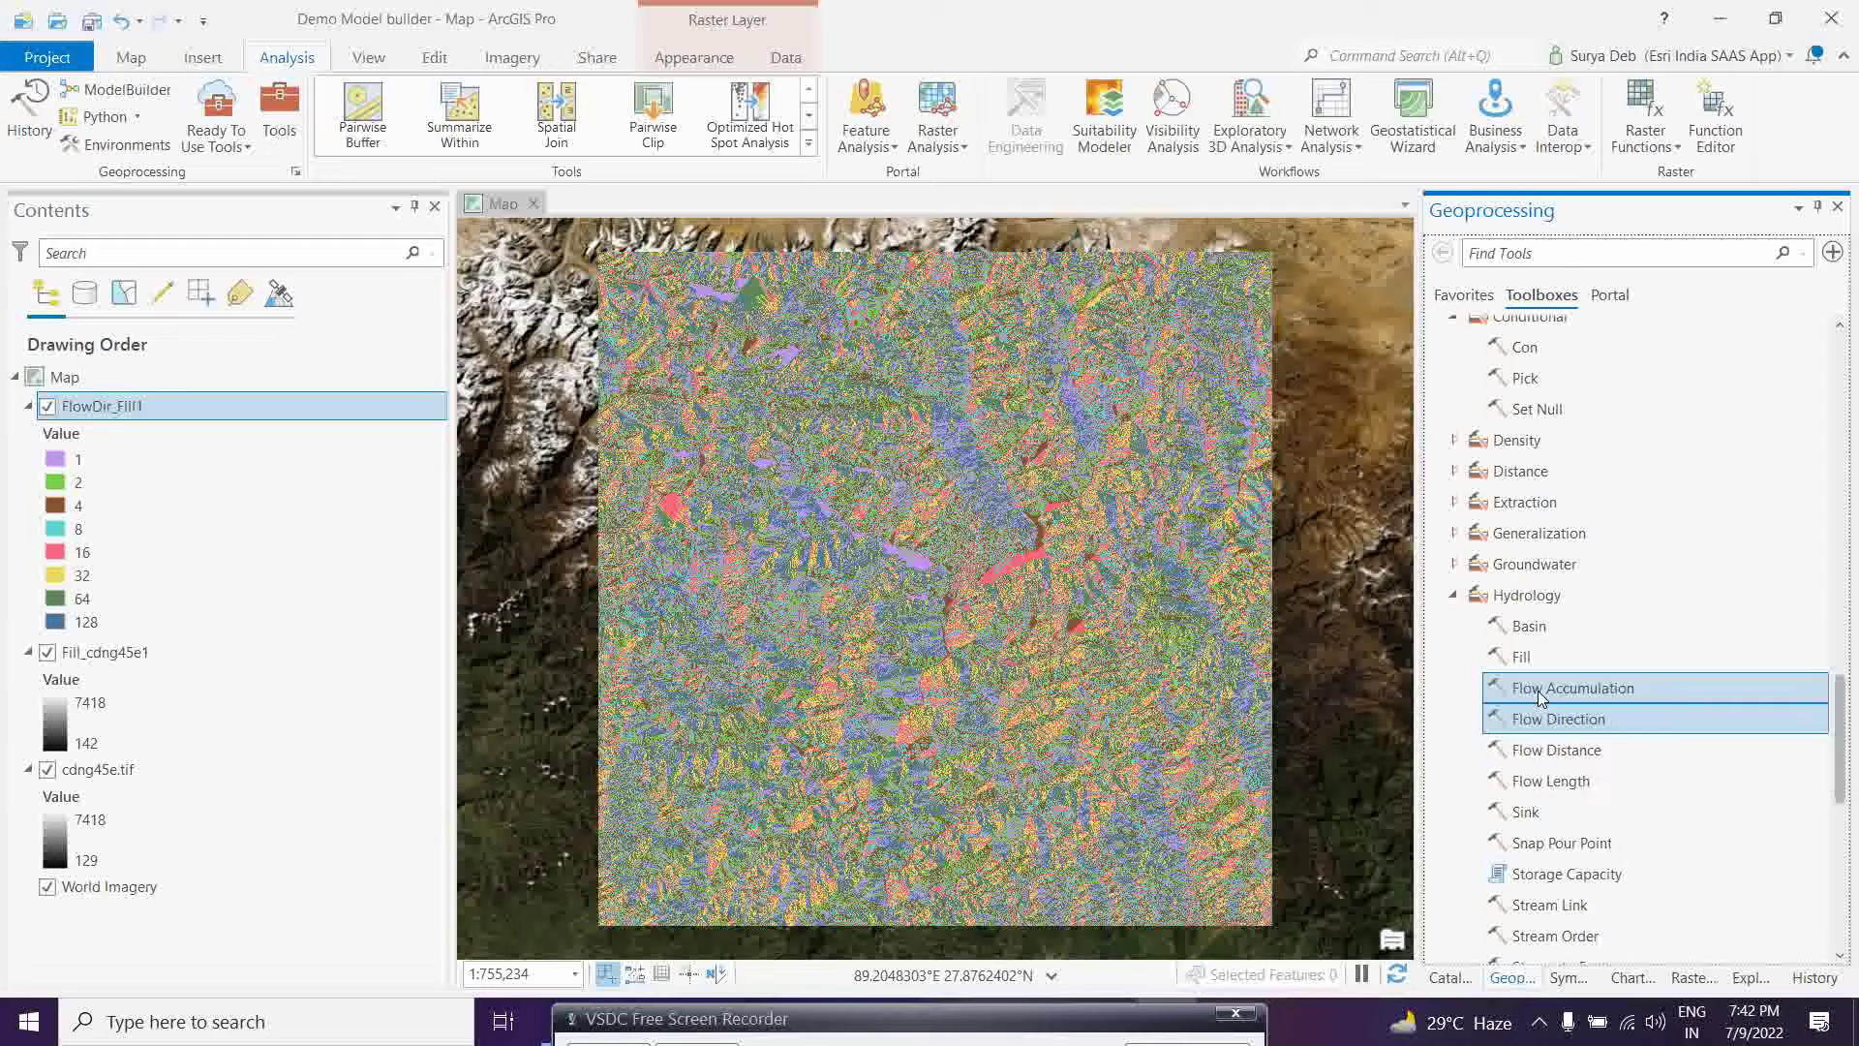
double_click(1540, 690)
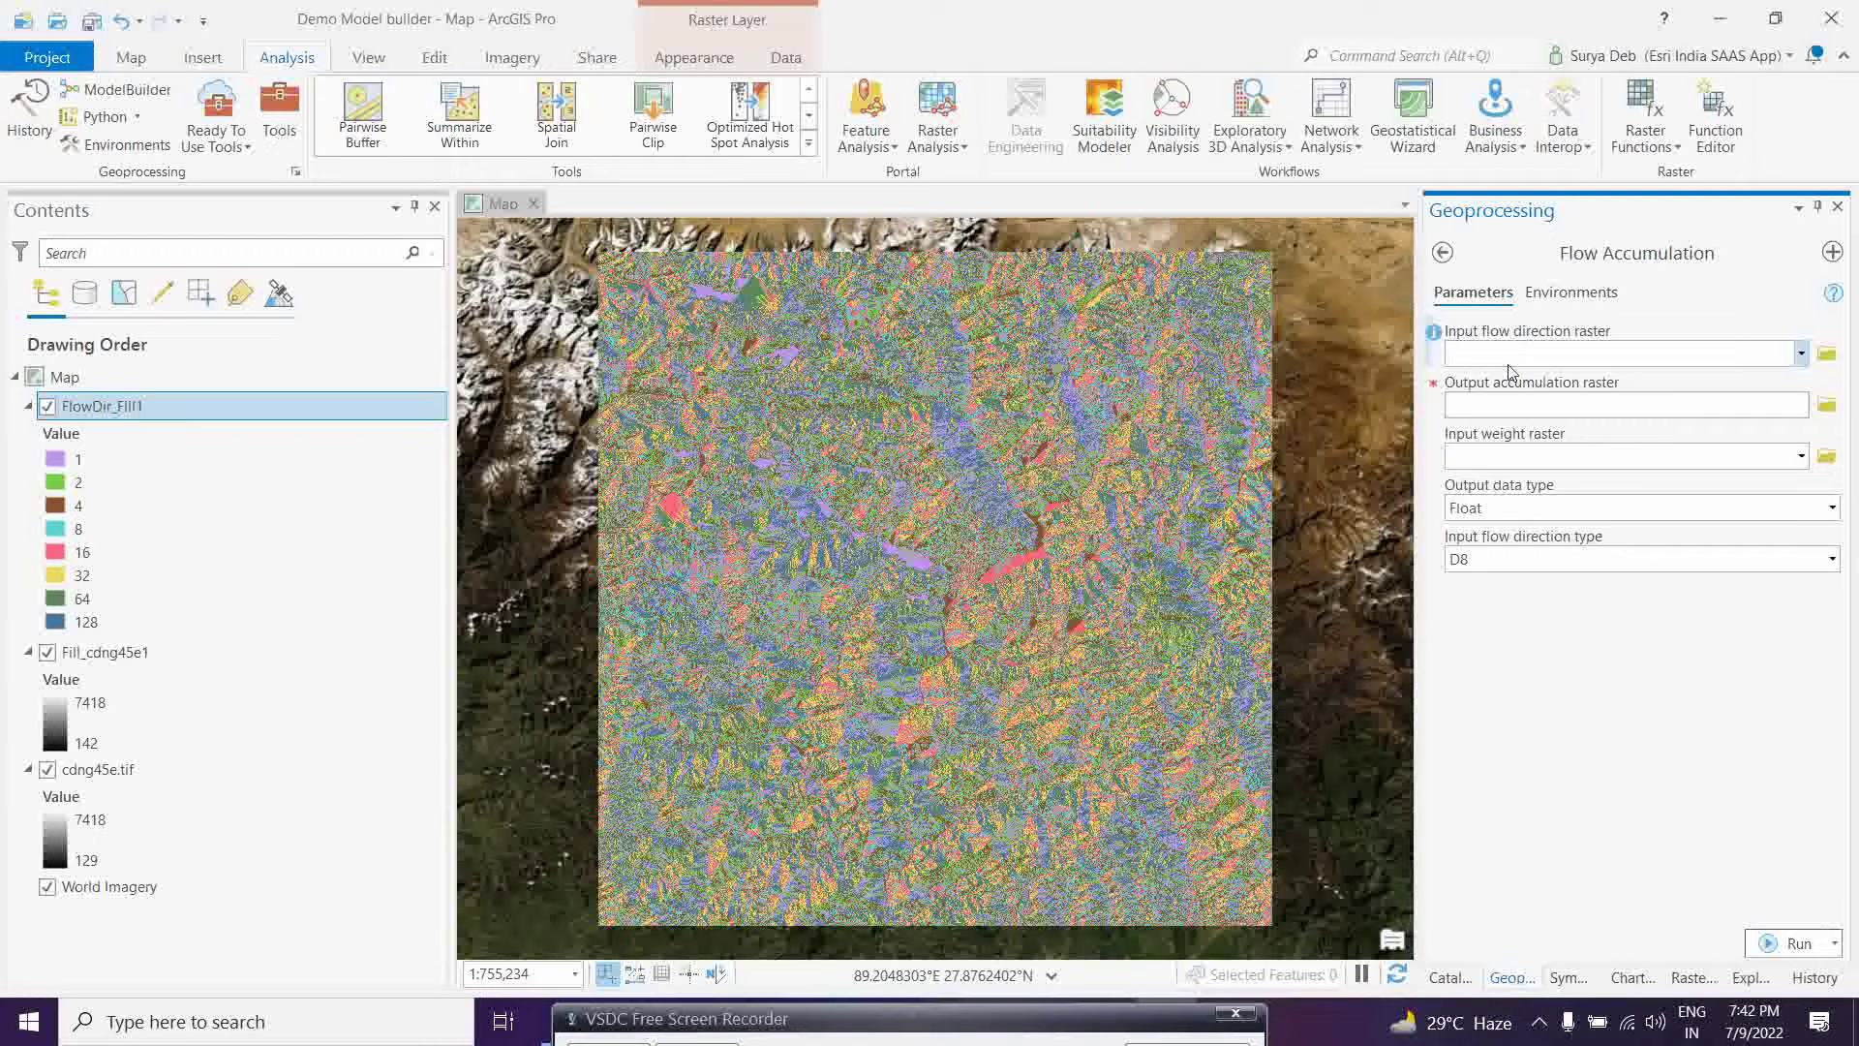
click(1803, 355)
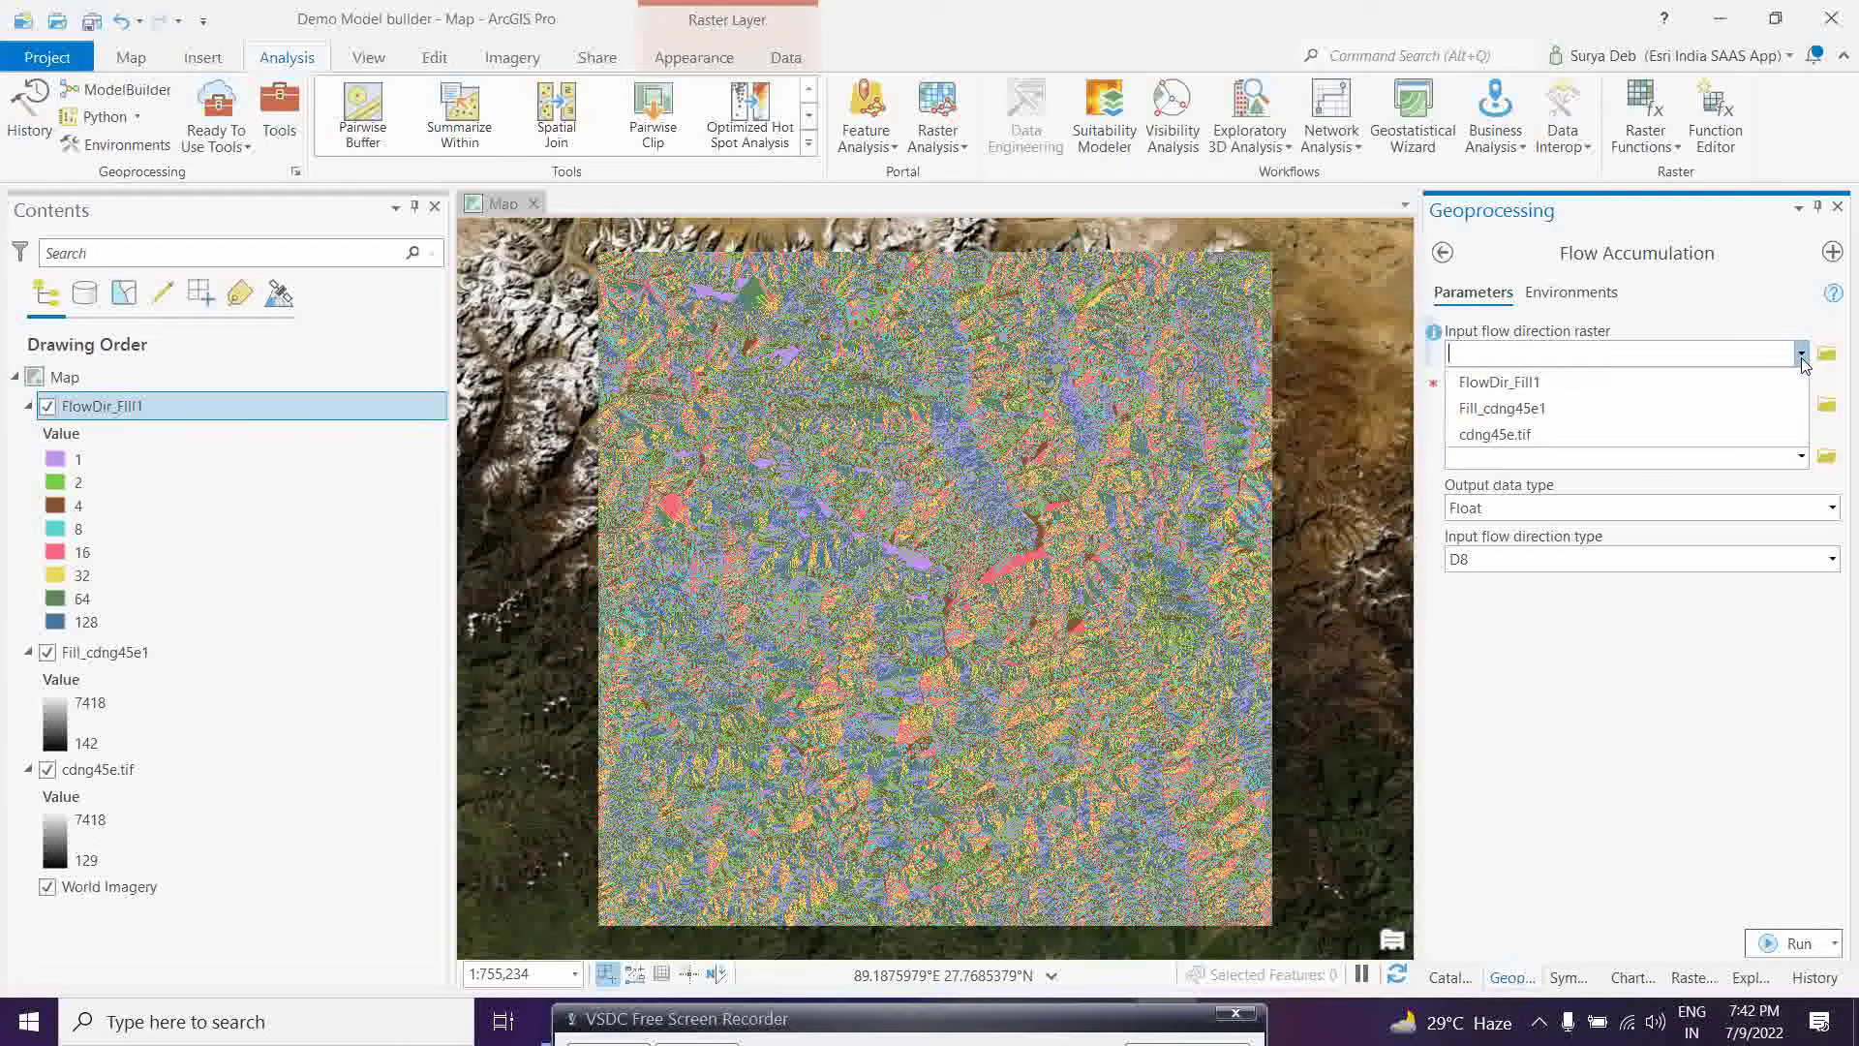
click(1506, 384)
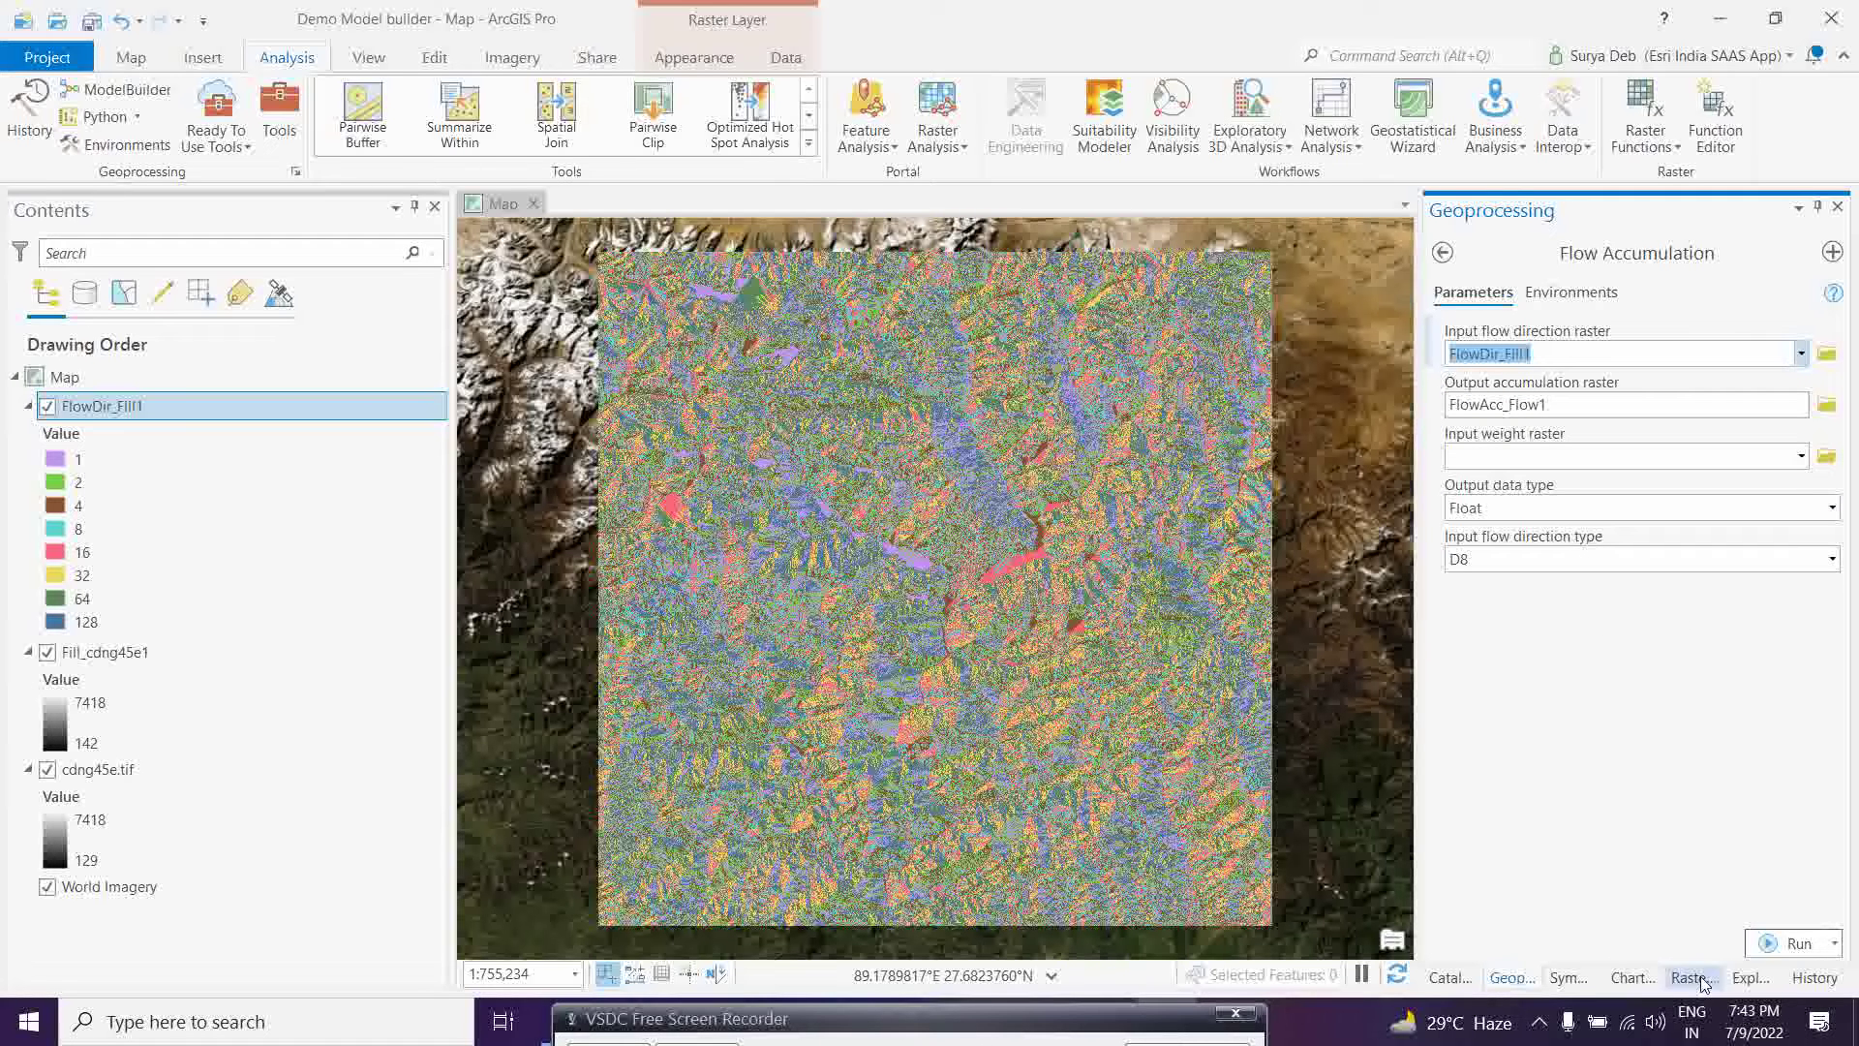
click(1794, 943)
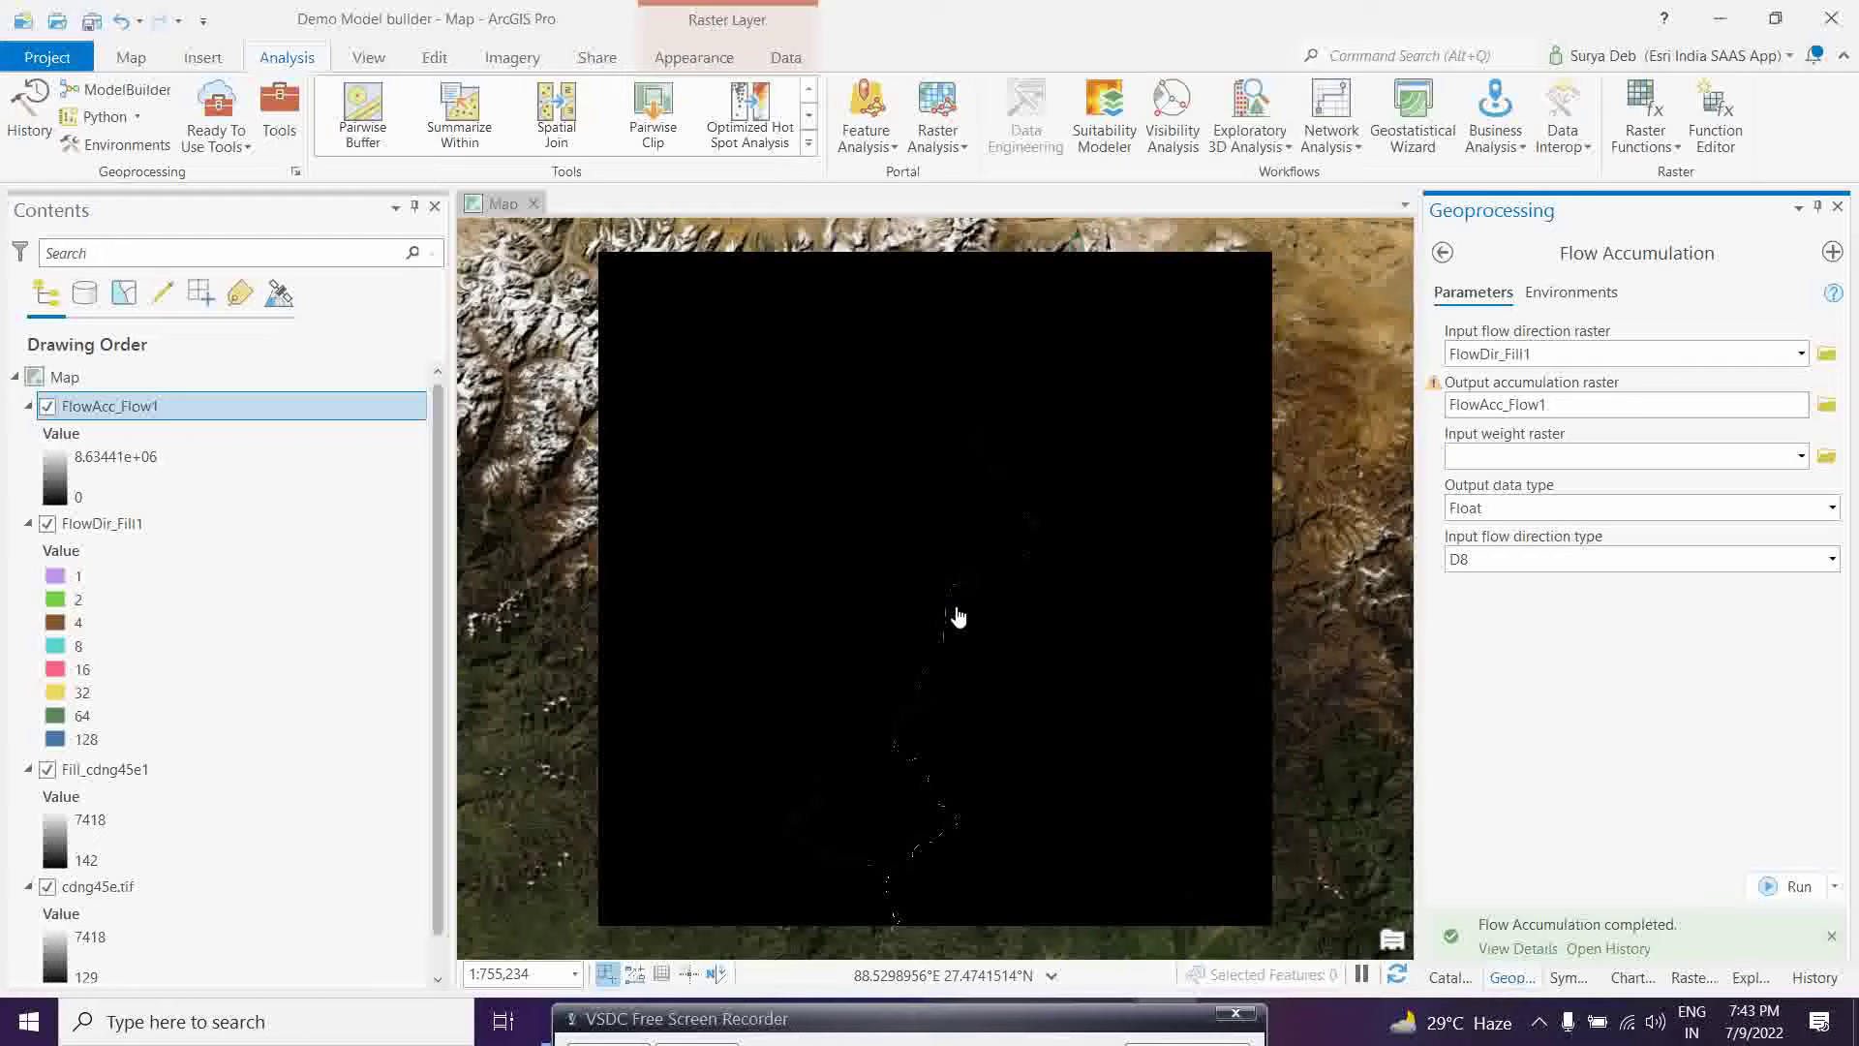
Step: Set the stretch type of the FlowAcc_Flow1 layer's symbology to Histogram Equalize
click(54, 482)
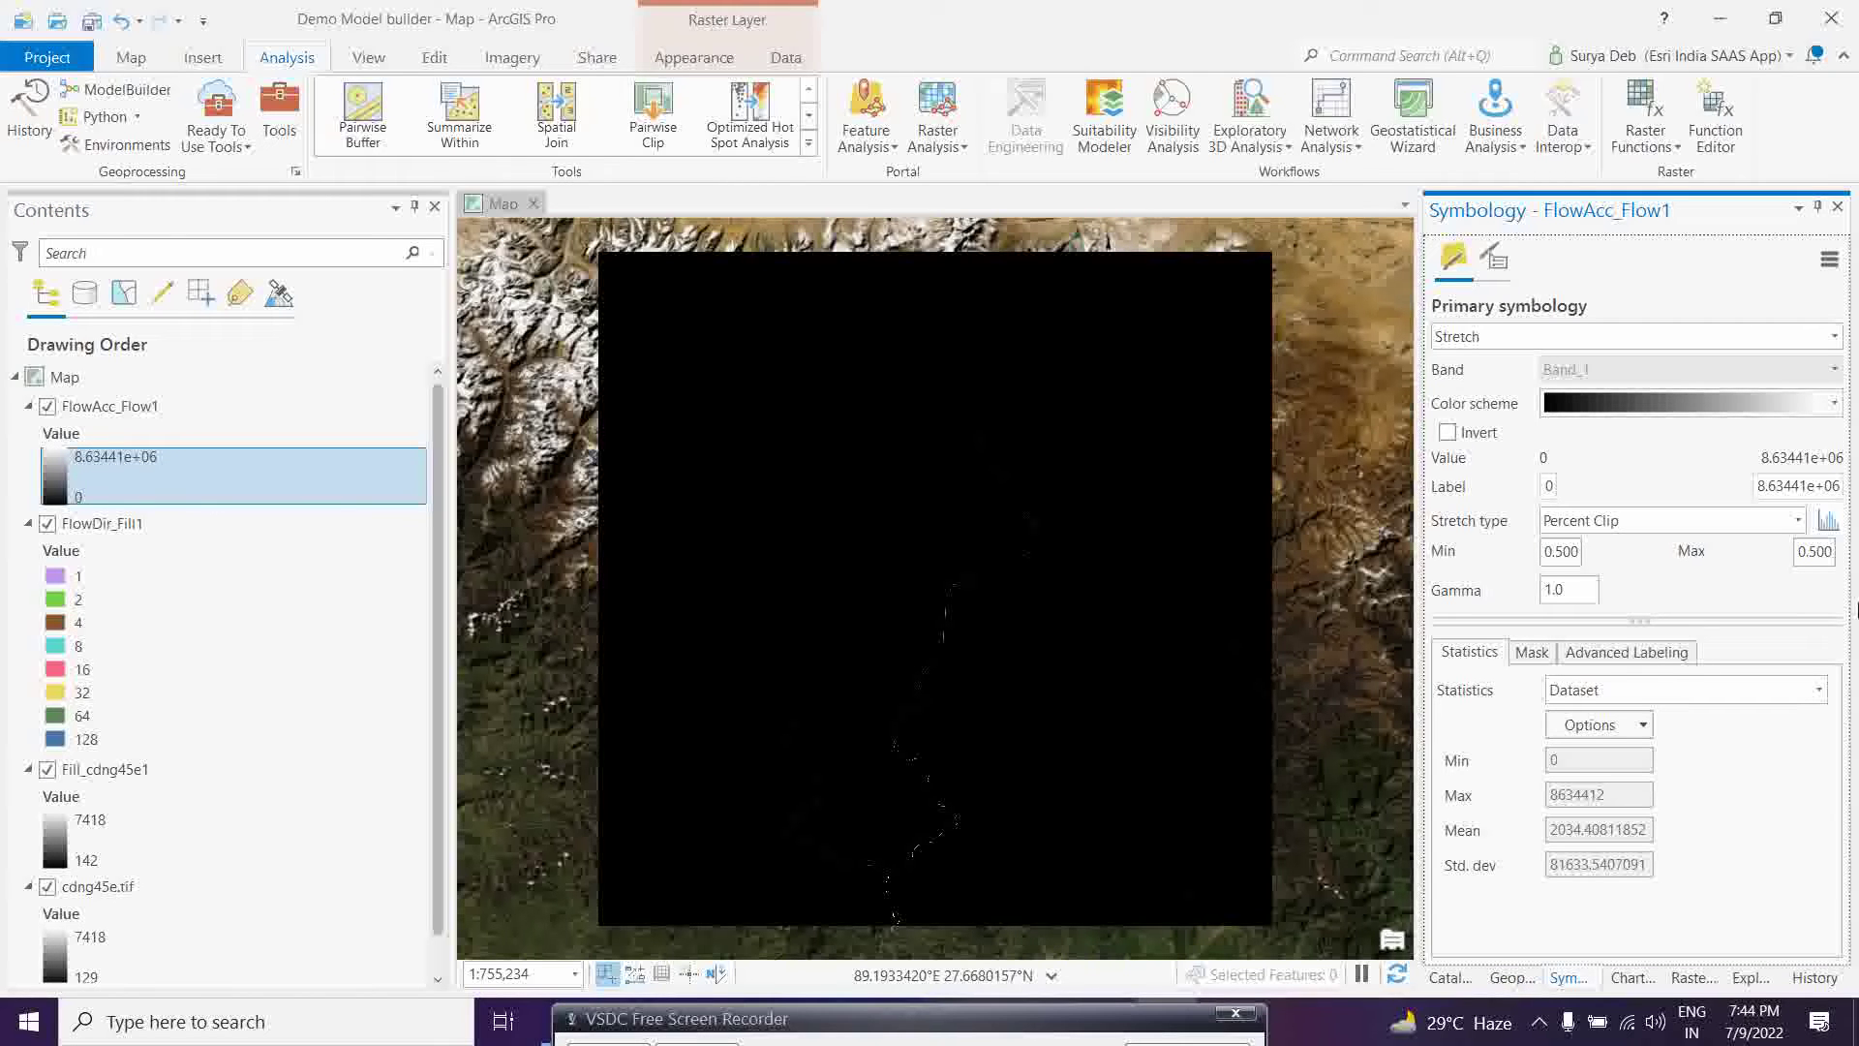
click(1797, 522)
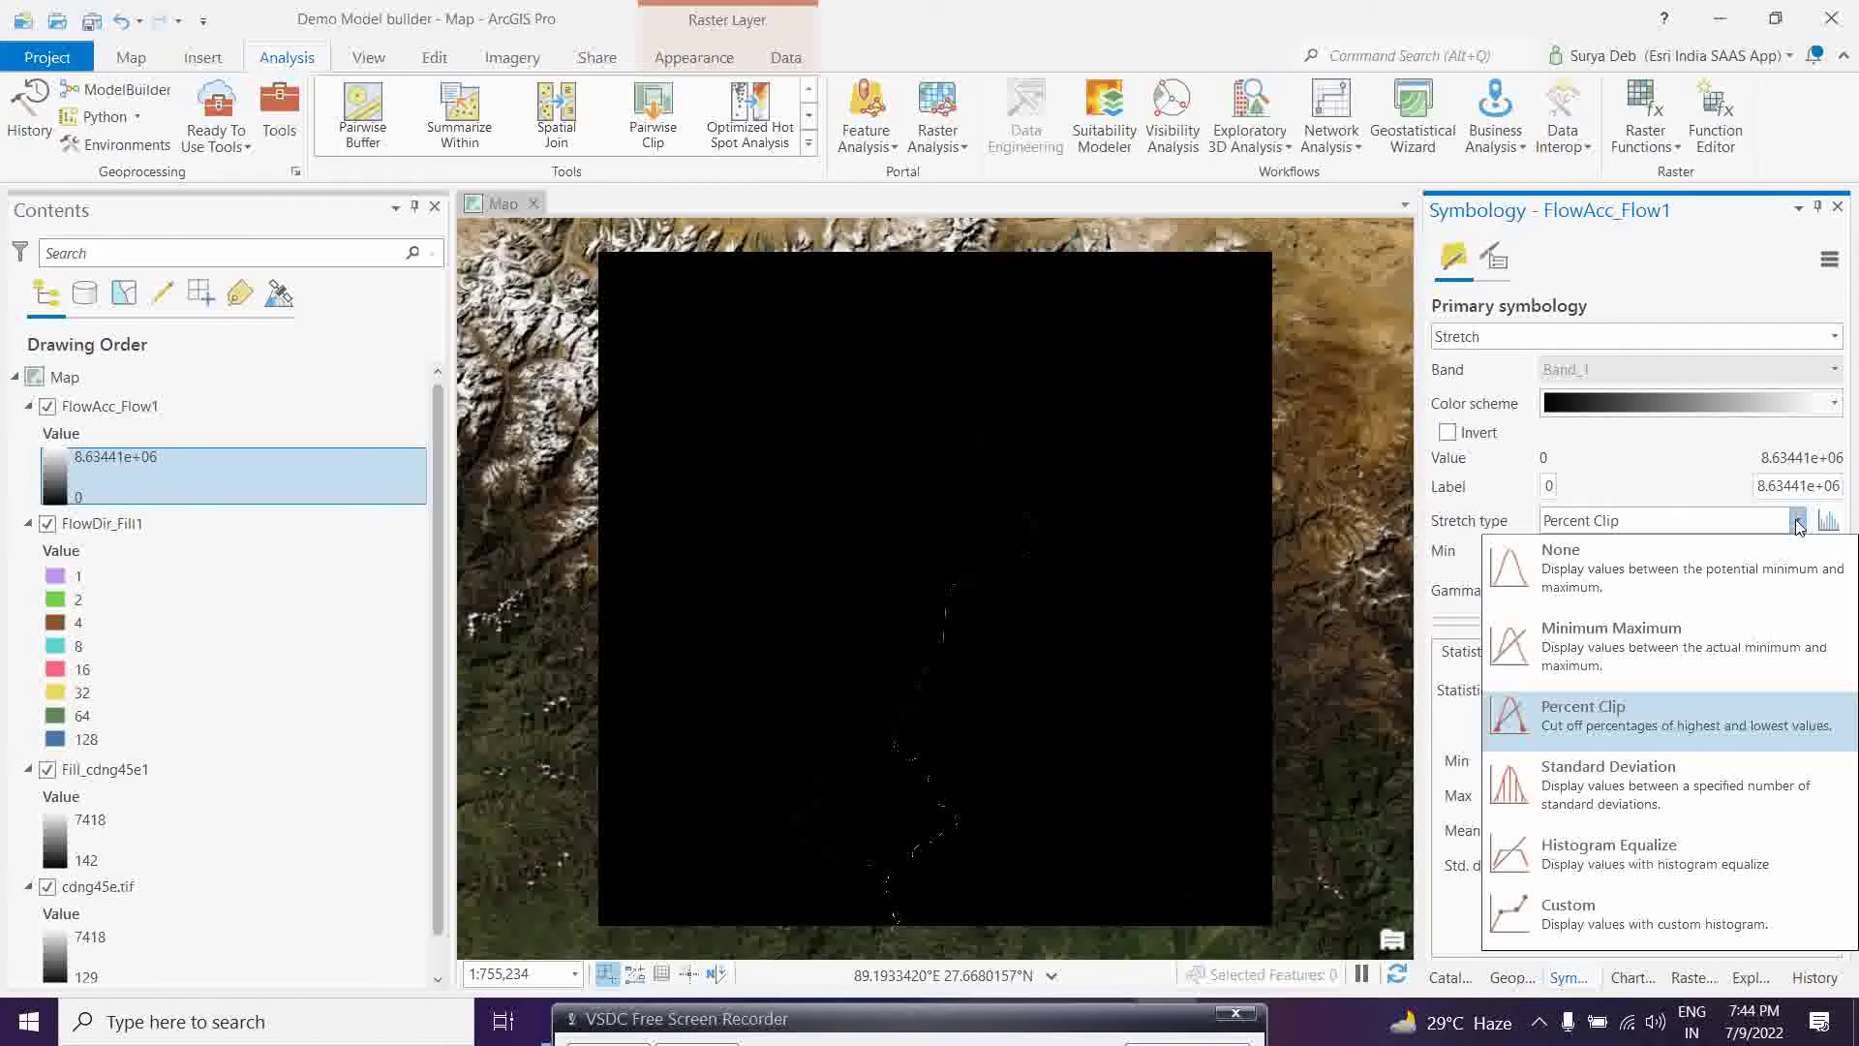
click(1673, 848)
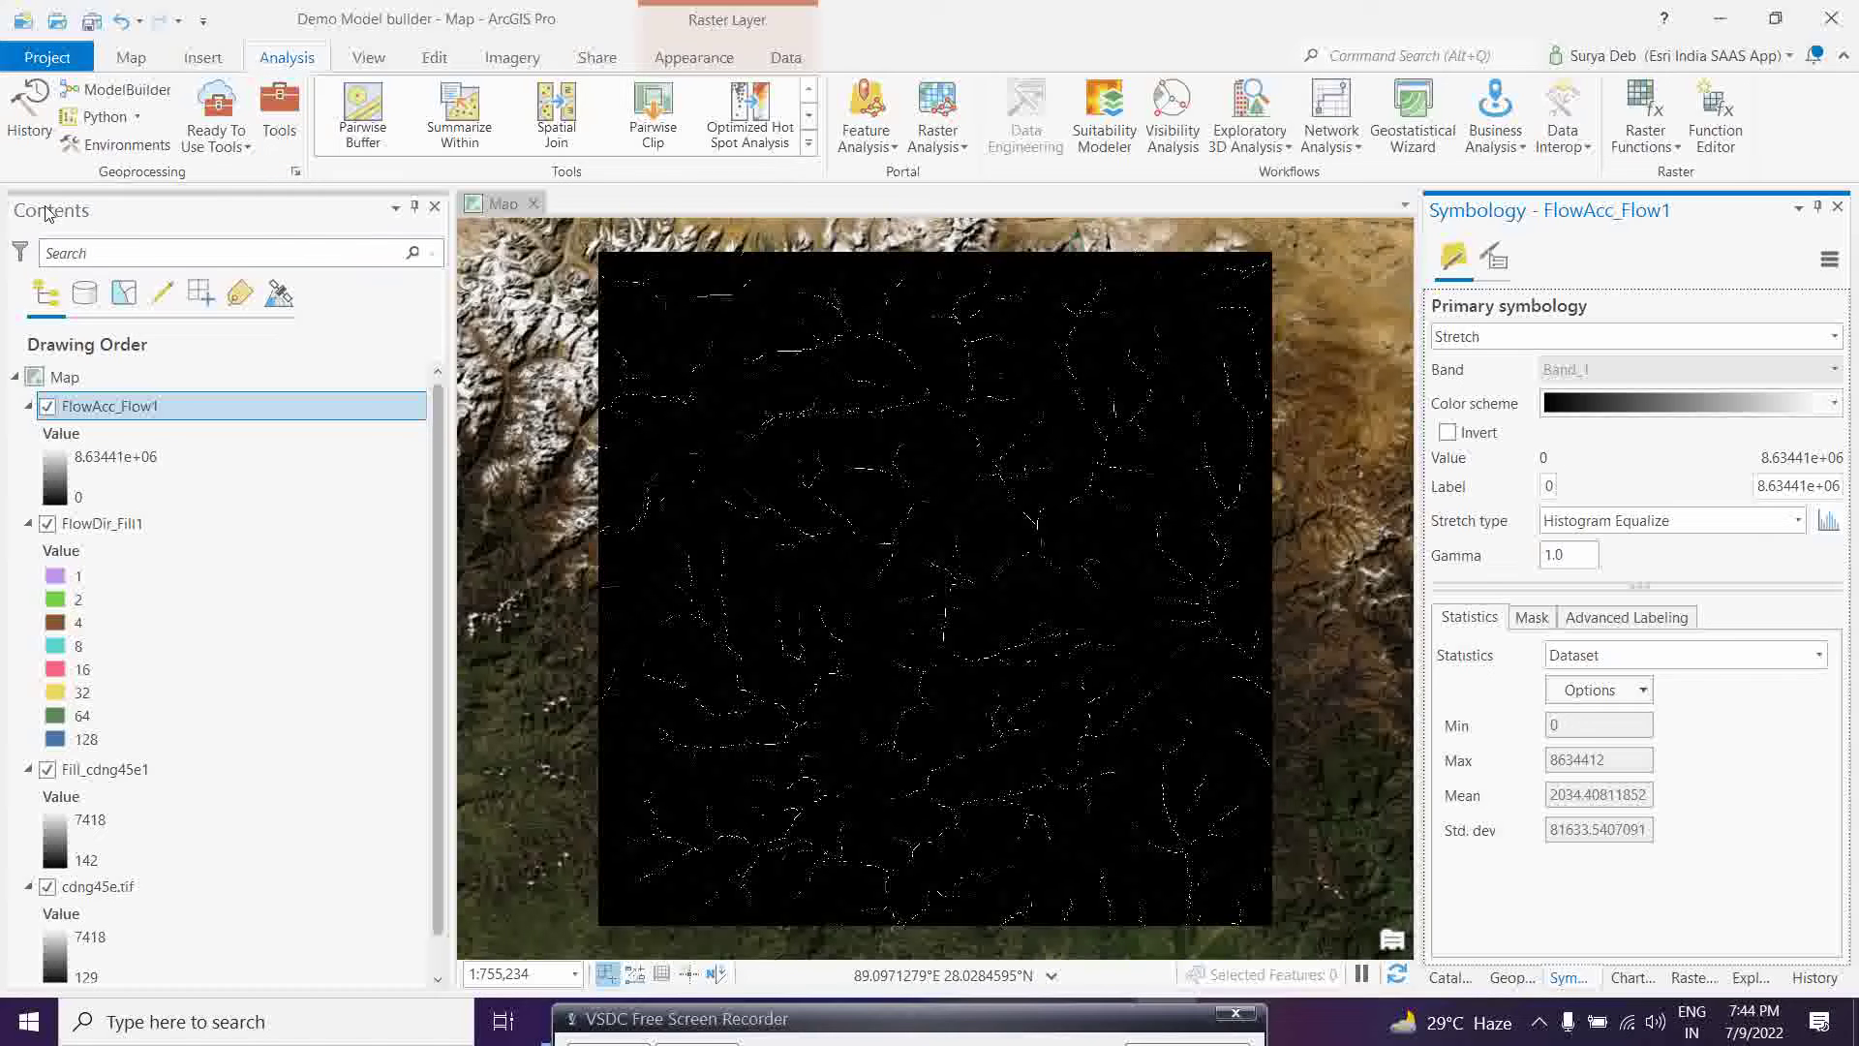
Step: Create a model from the Fill, Flow Direction and Flow Accumulation entries in the geoprocessing history and view its whole workflow
click(27, 128)
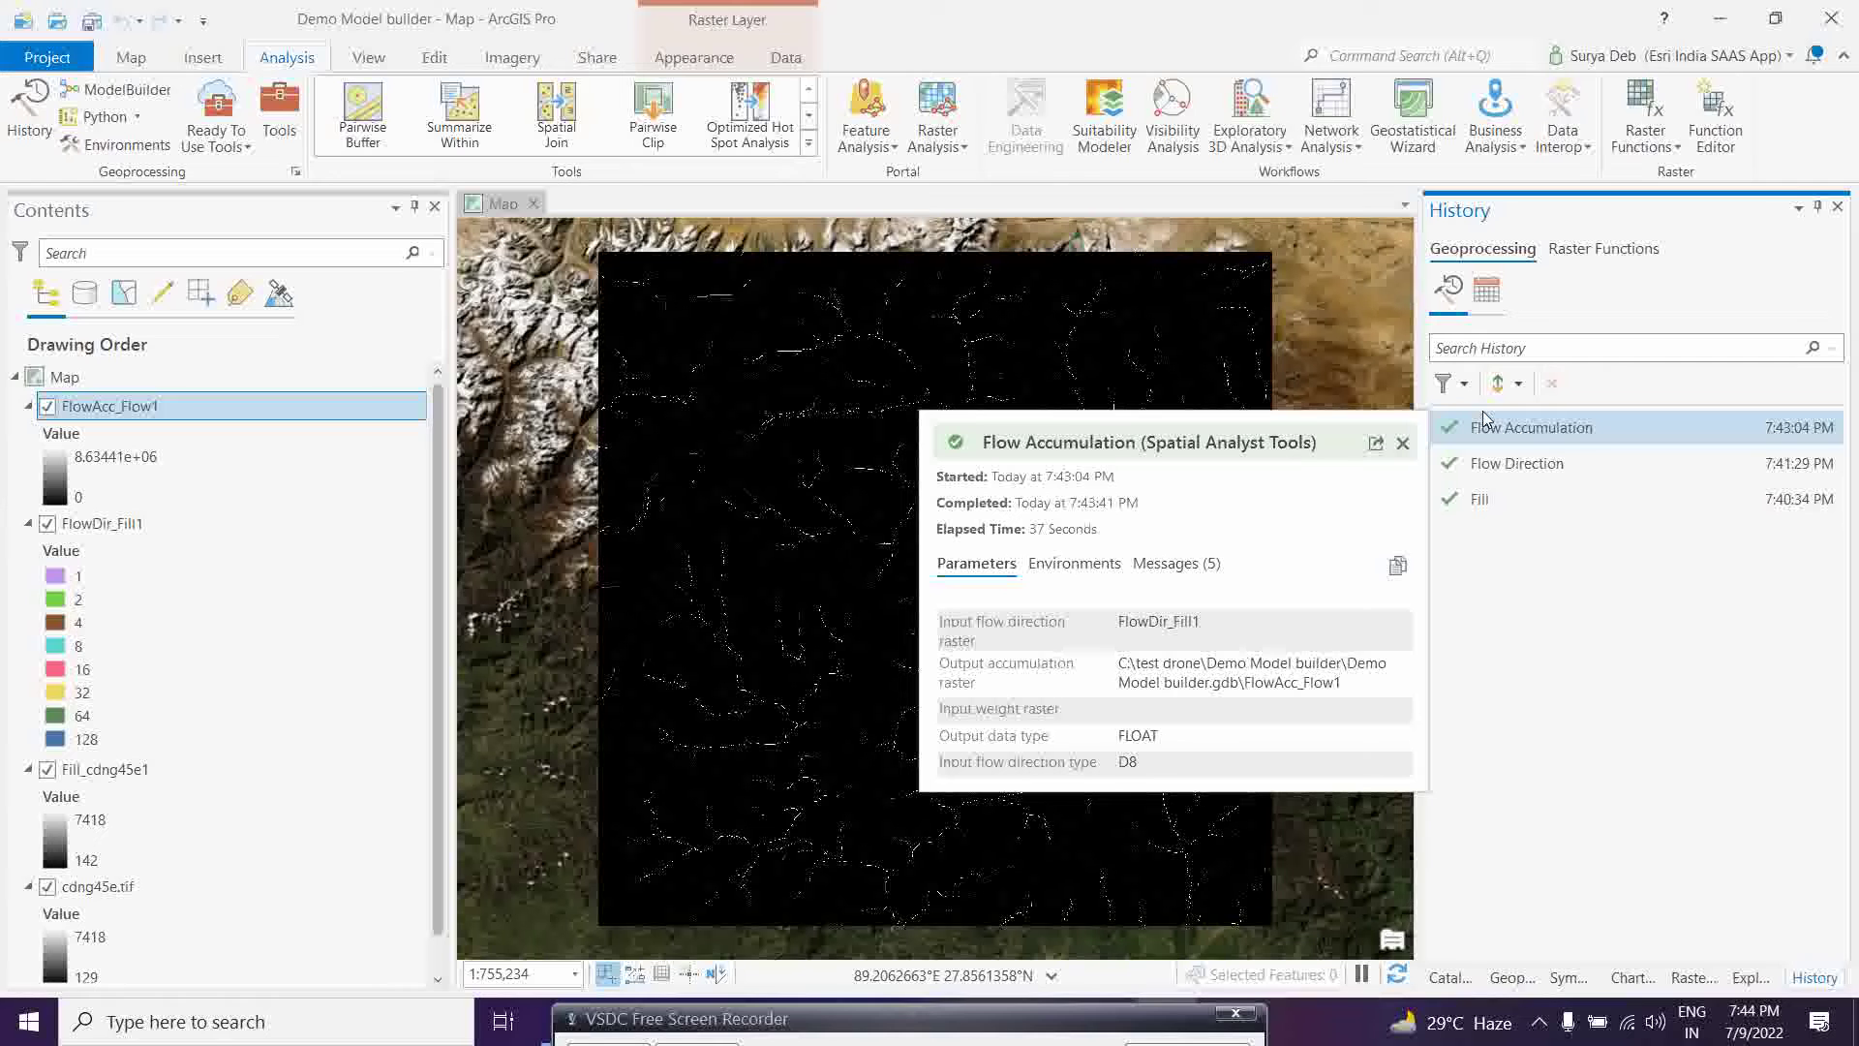
click(1481, 502)
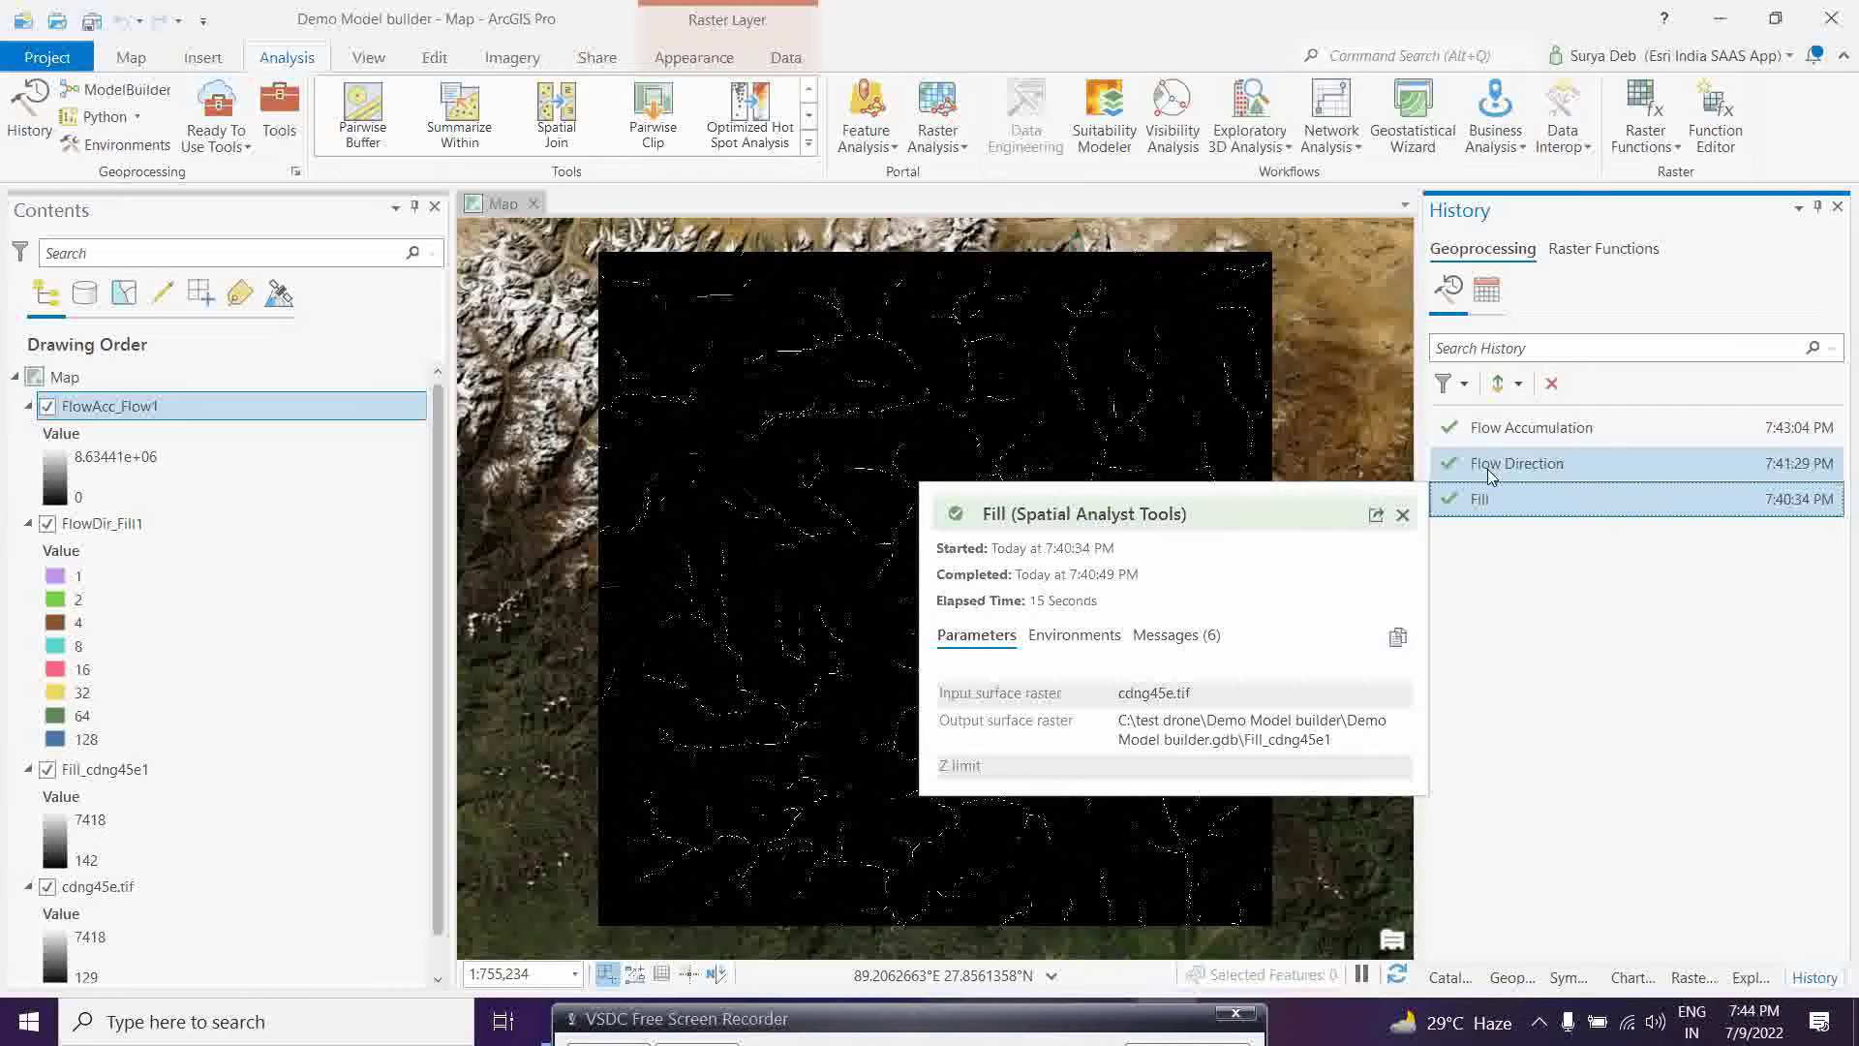
mouse_move(1491, 467)
shift+click(1489, 435)
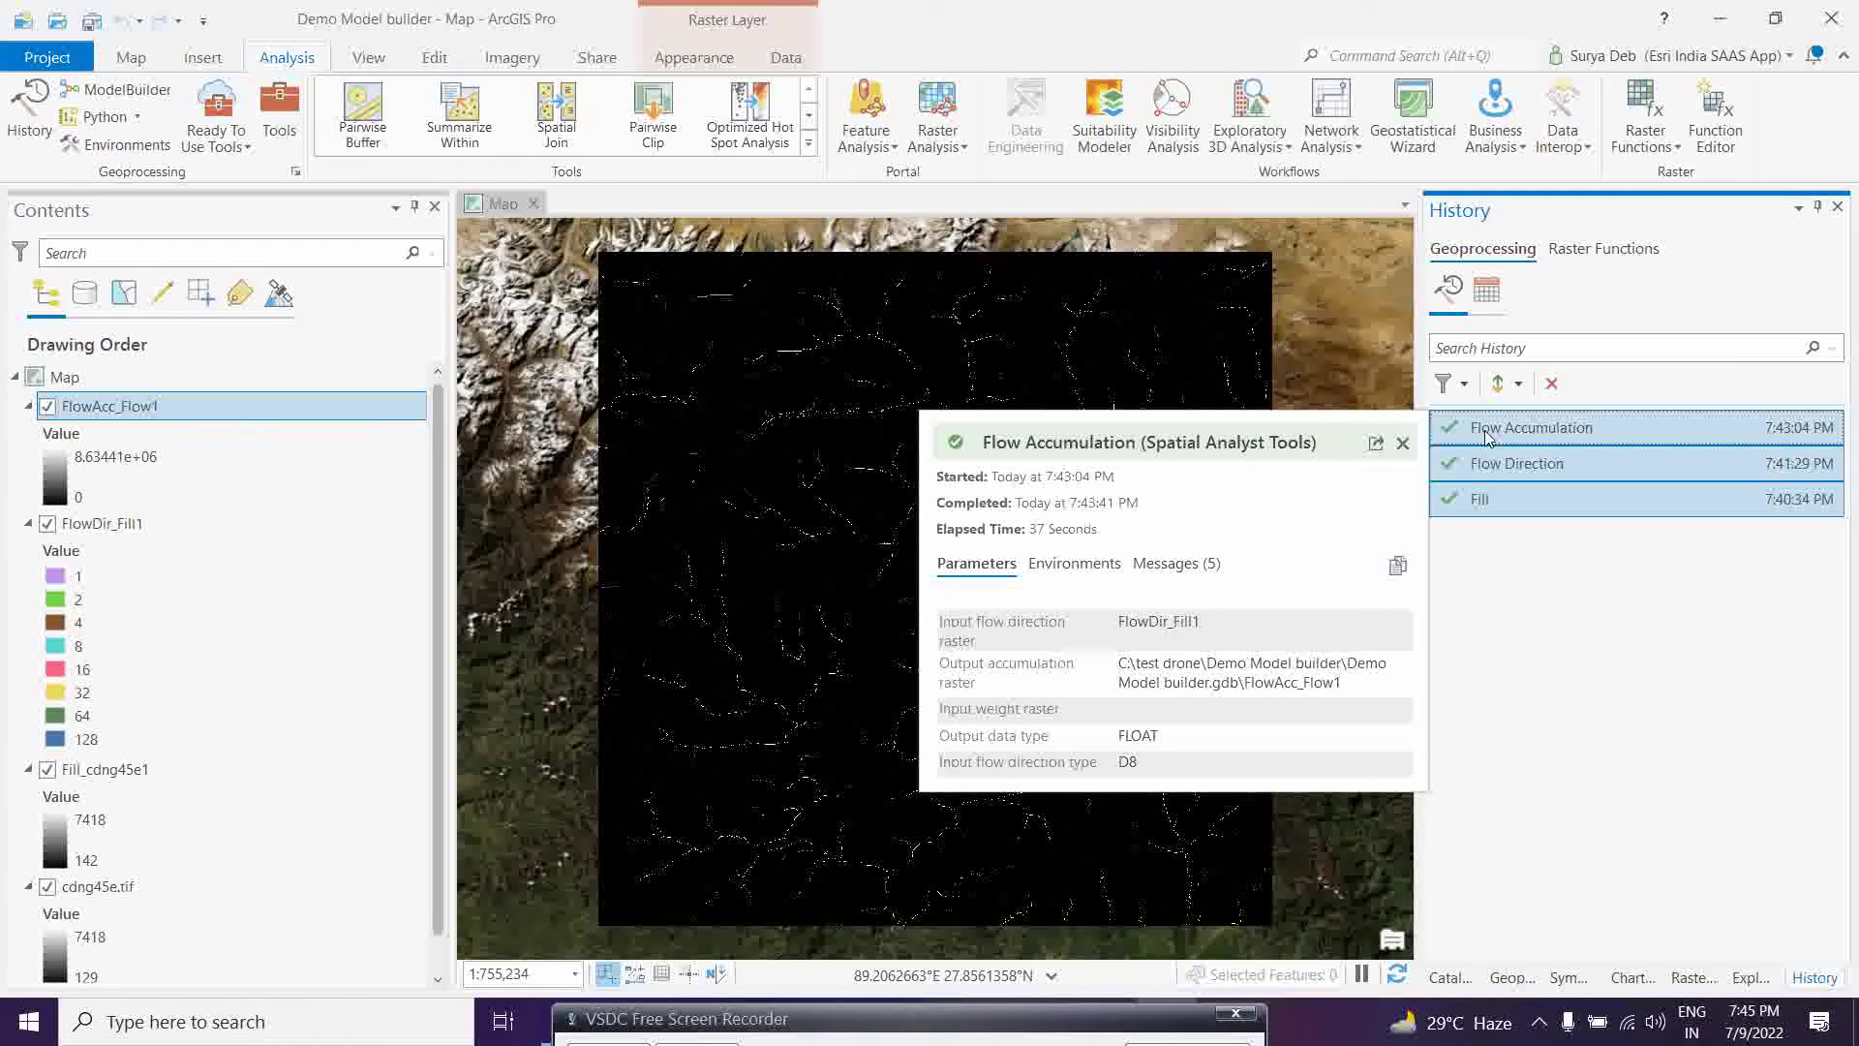
right_click(1488, 437)
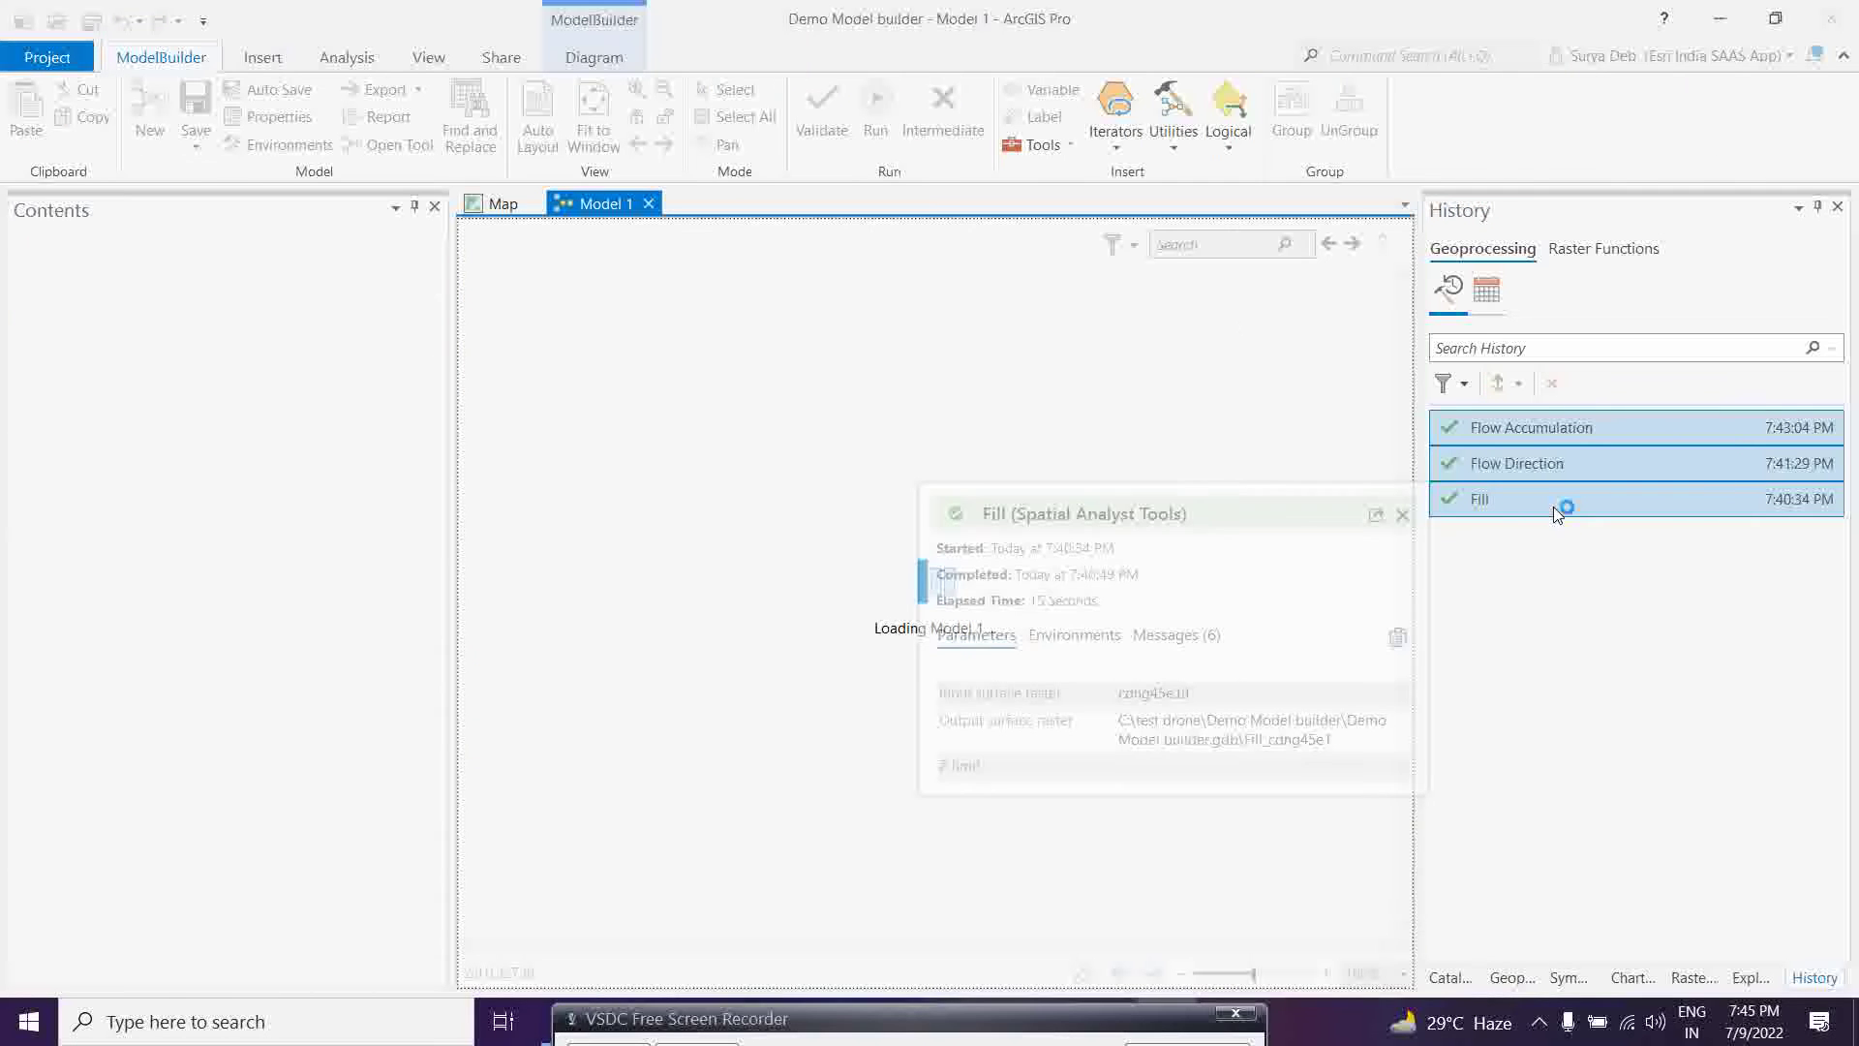
click(773, 432)
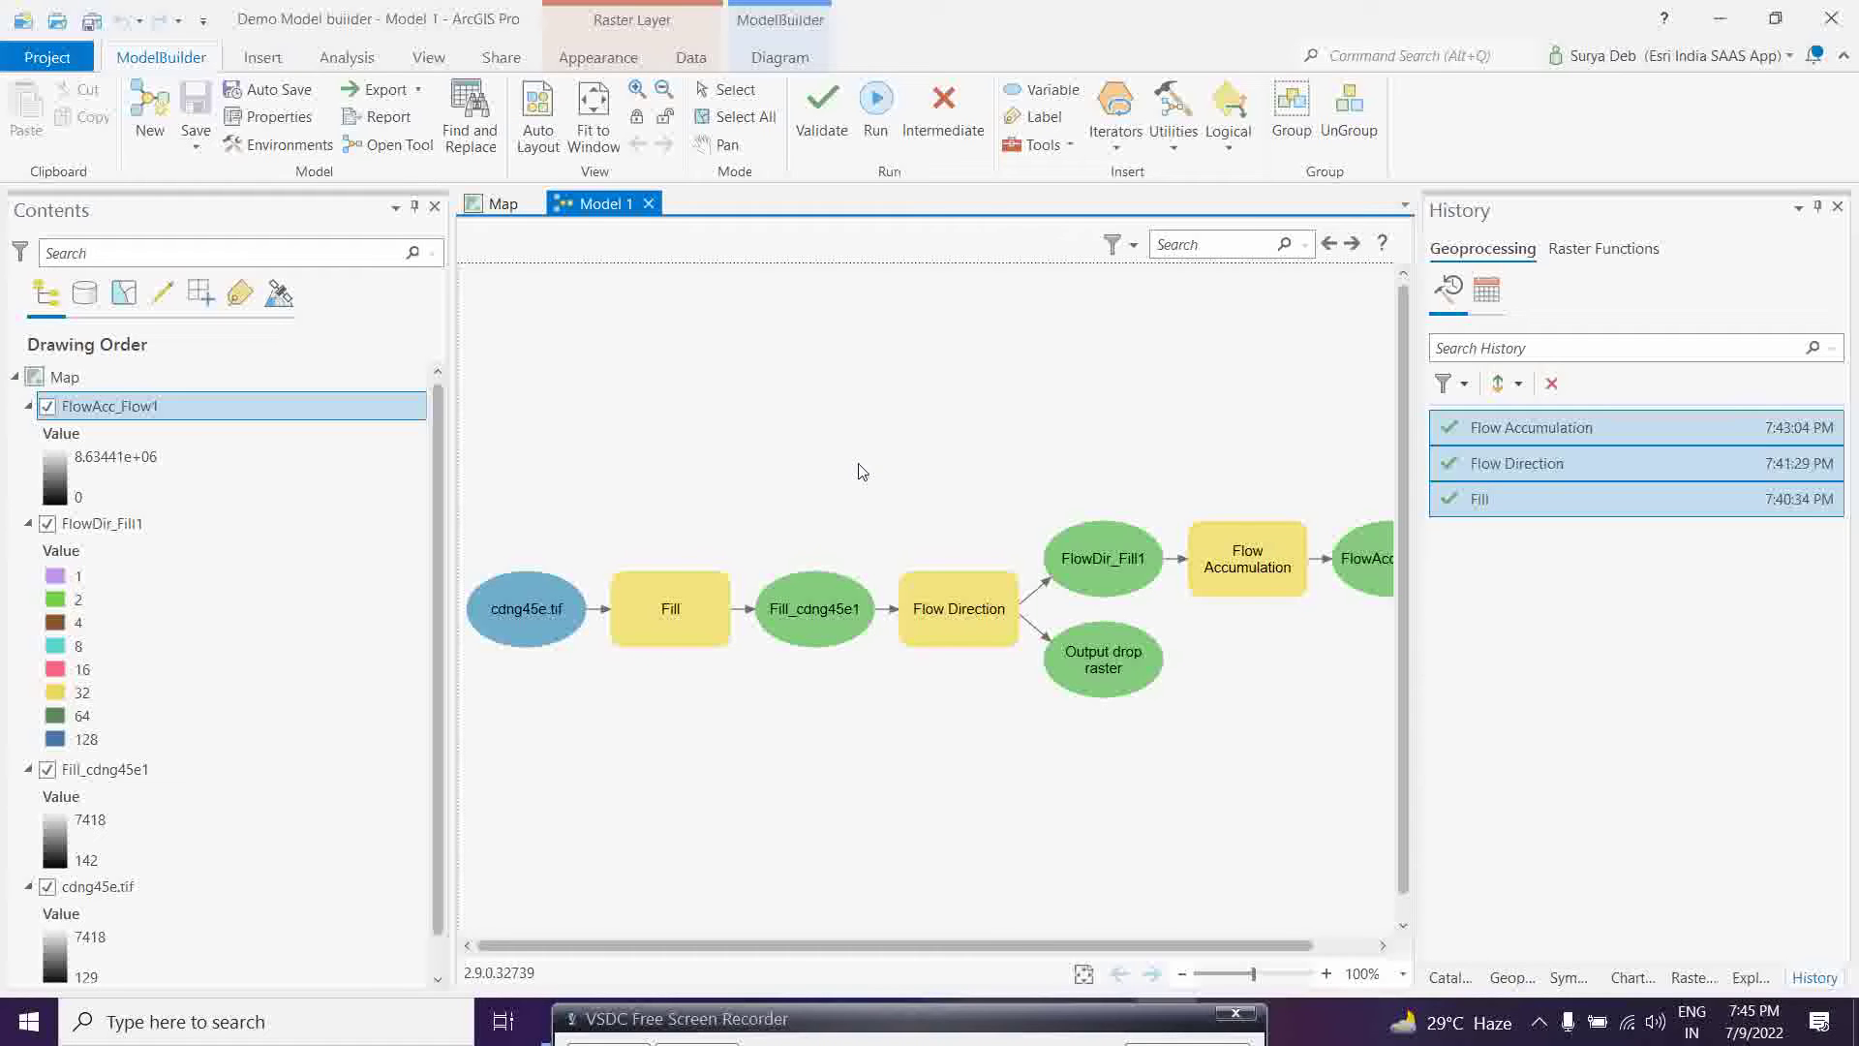
scroll(859, 468, down, 1)
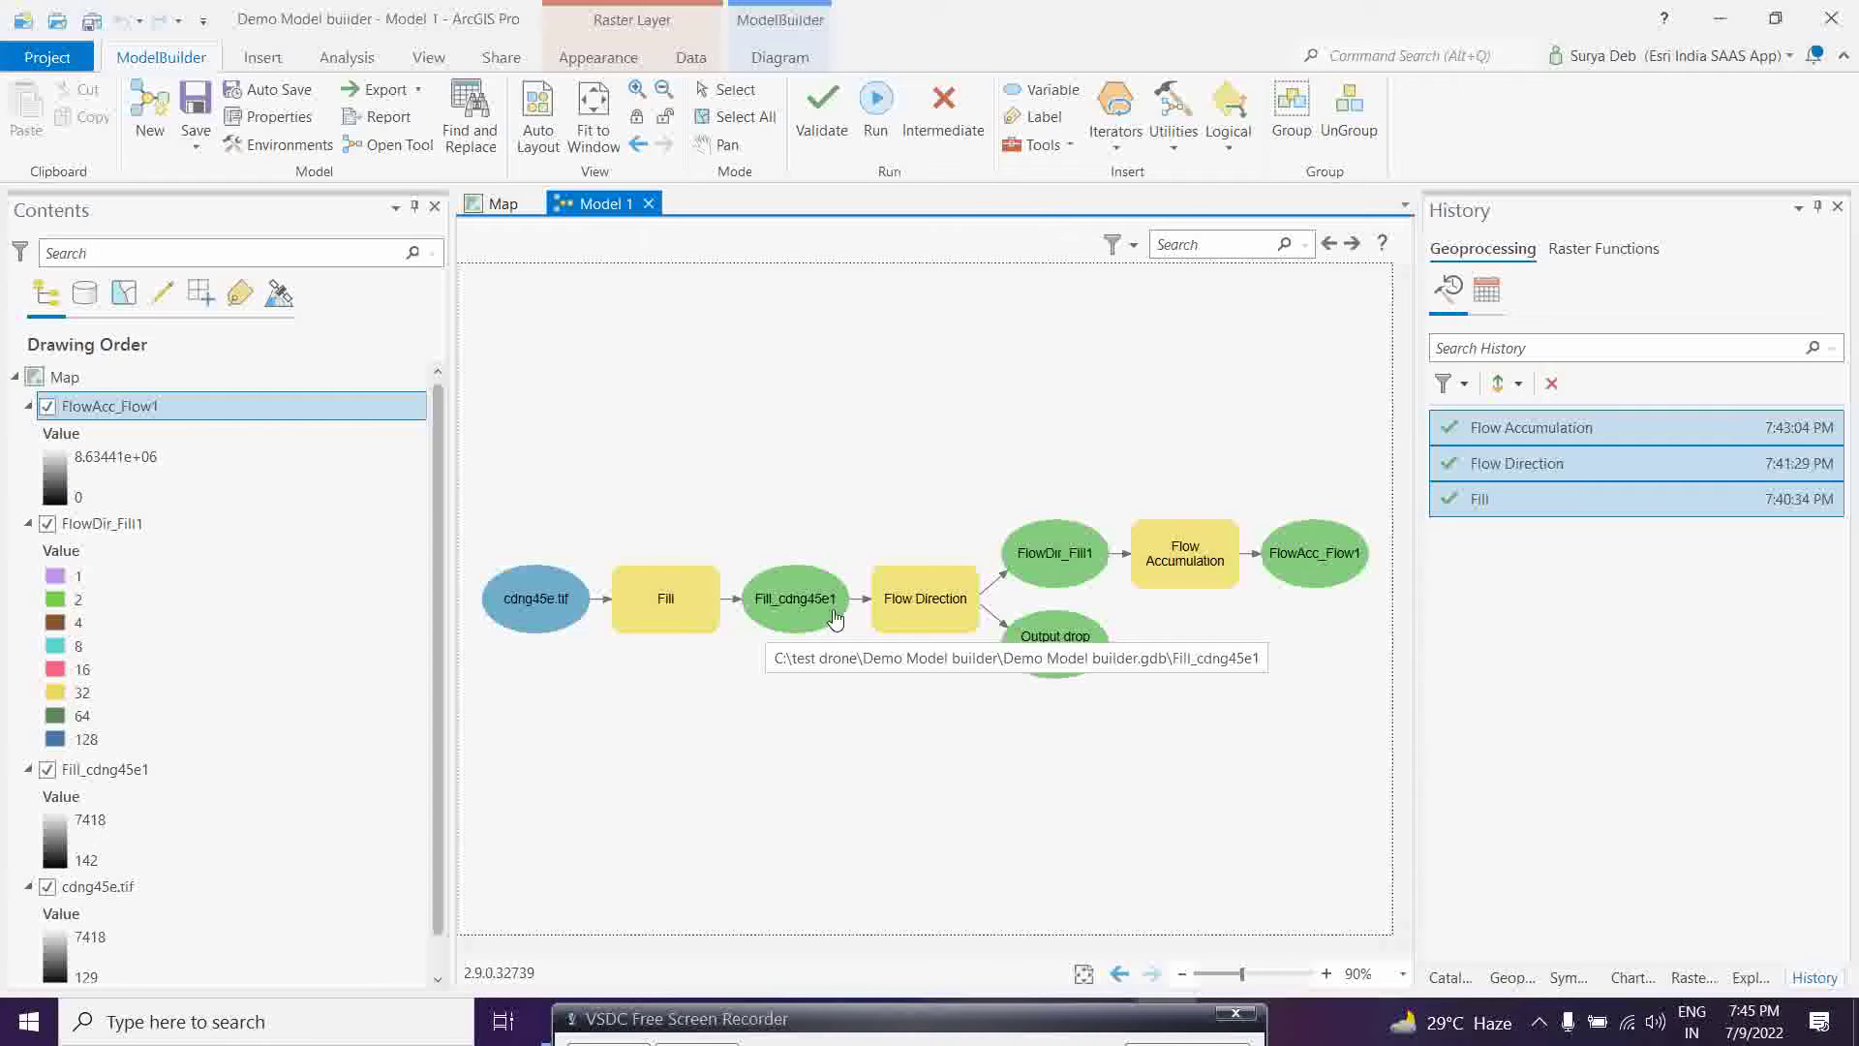
mouse_move(940, 624)
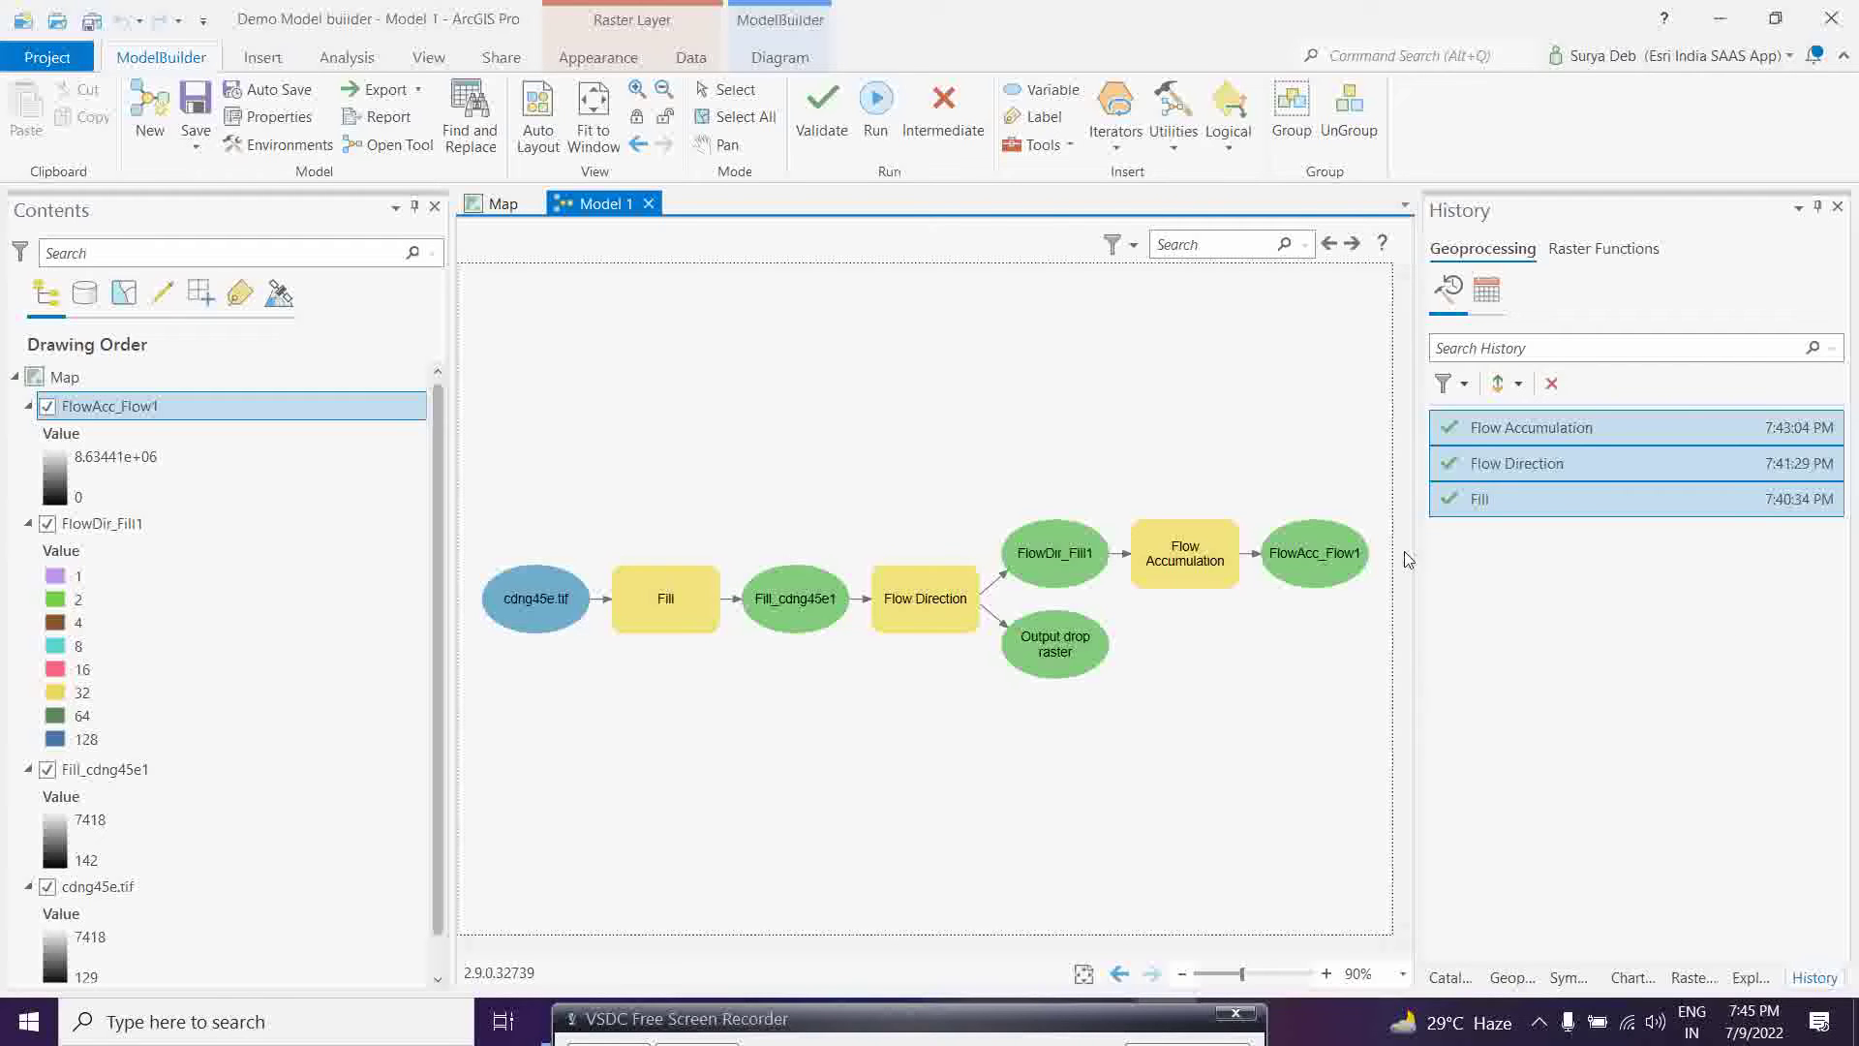
mouse_move(1313, 595)
mouse_move(1227, 555)
click(421, 92)
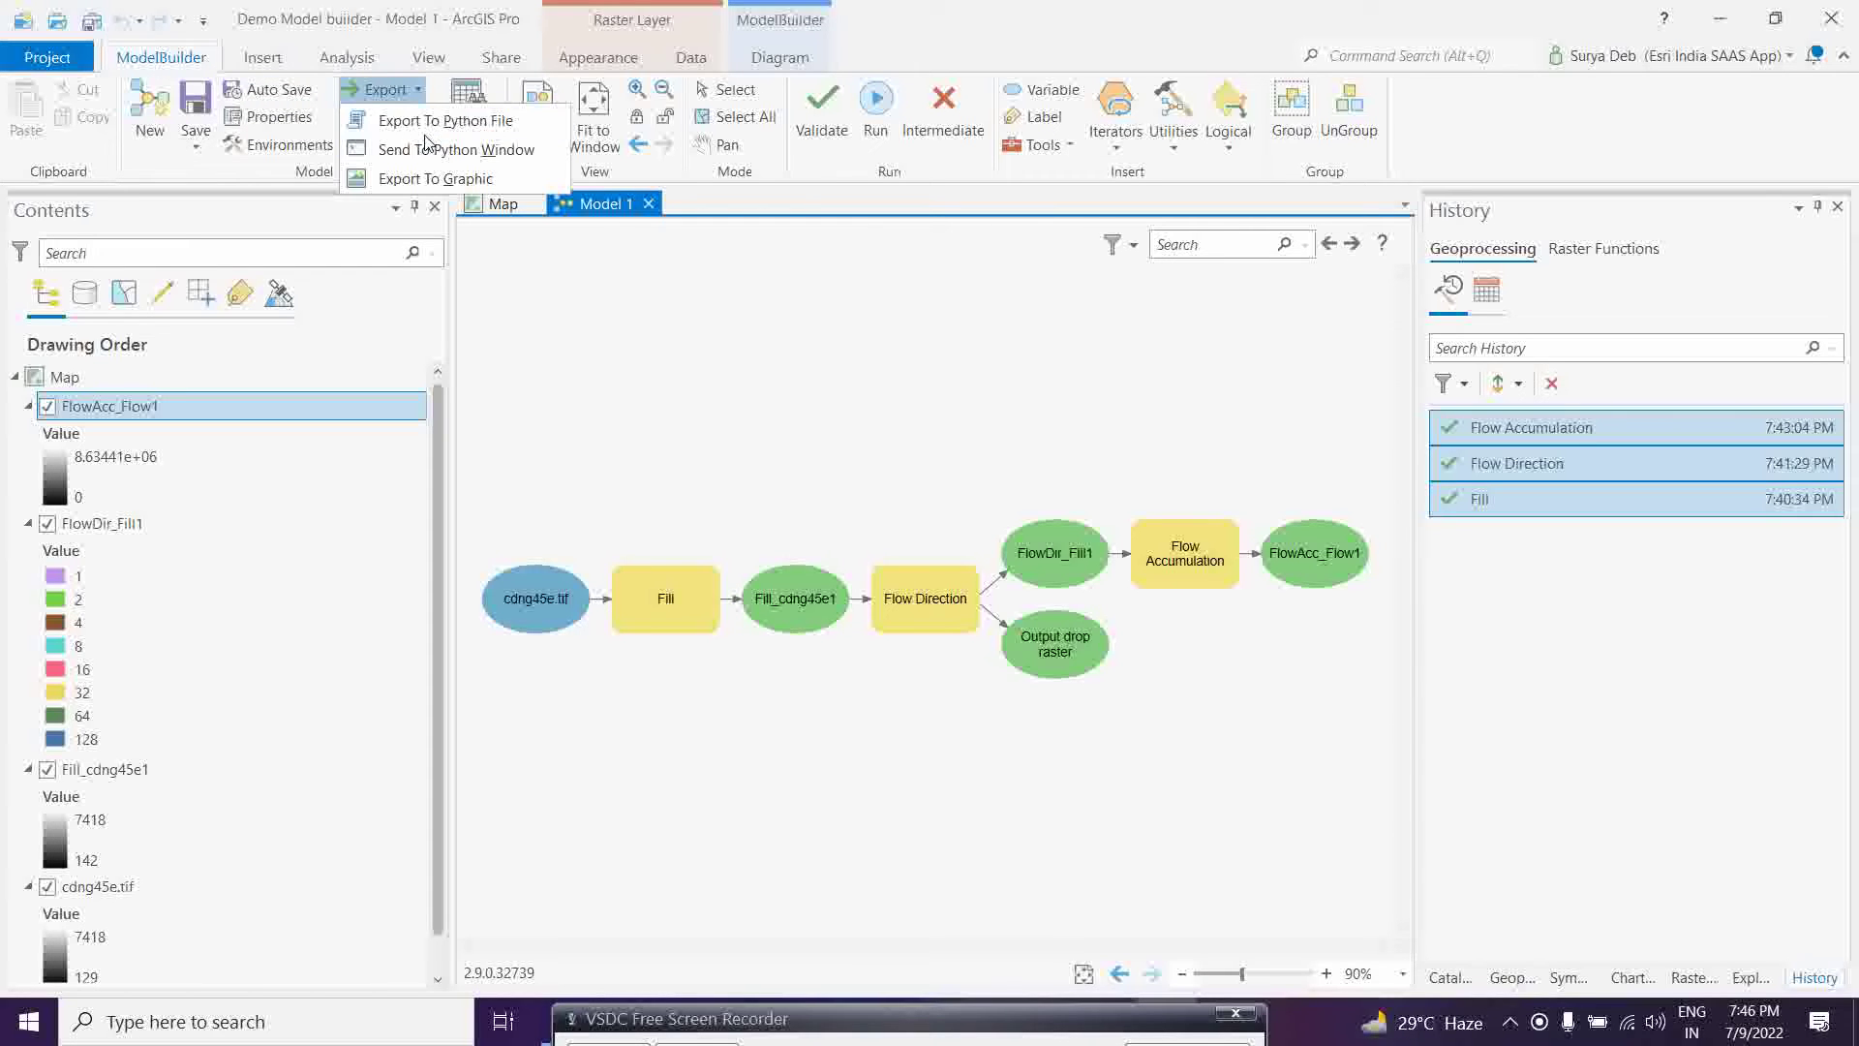
click(431, 126)
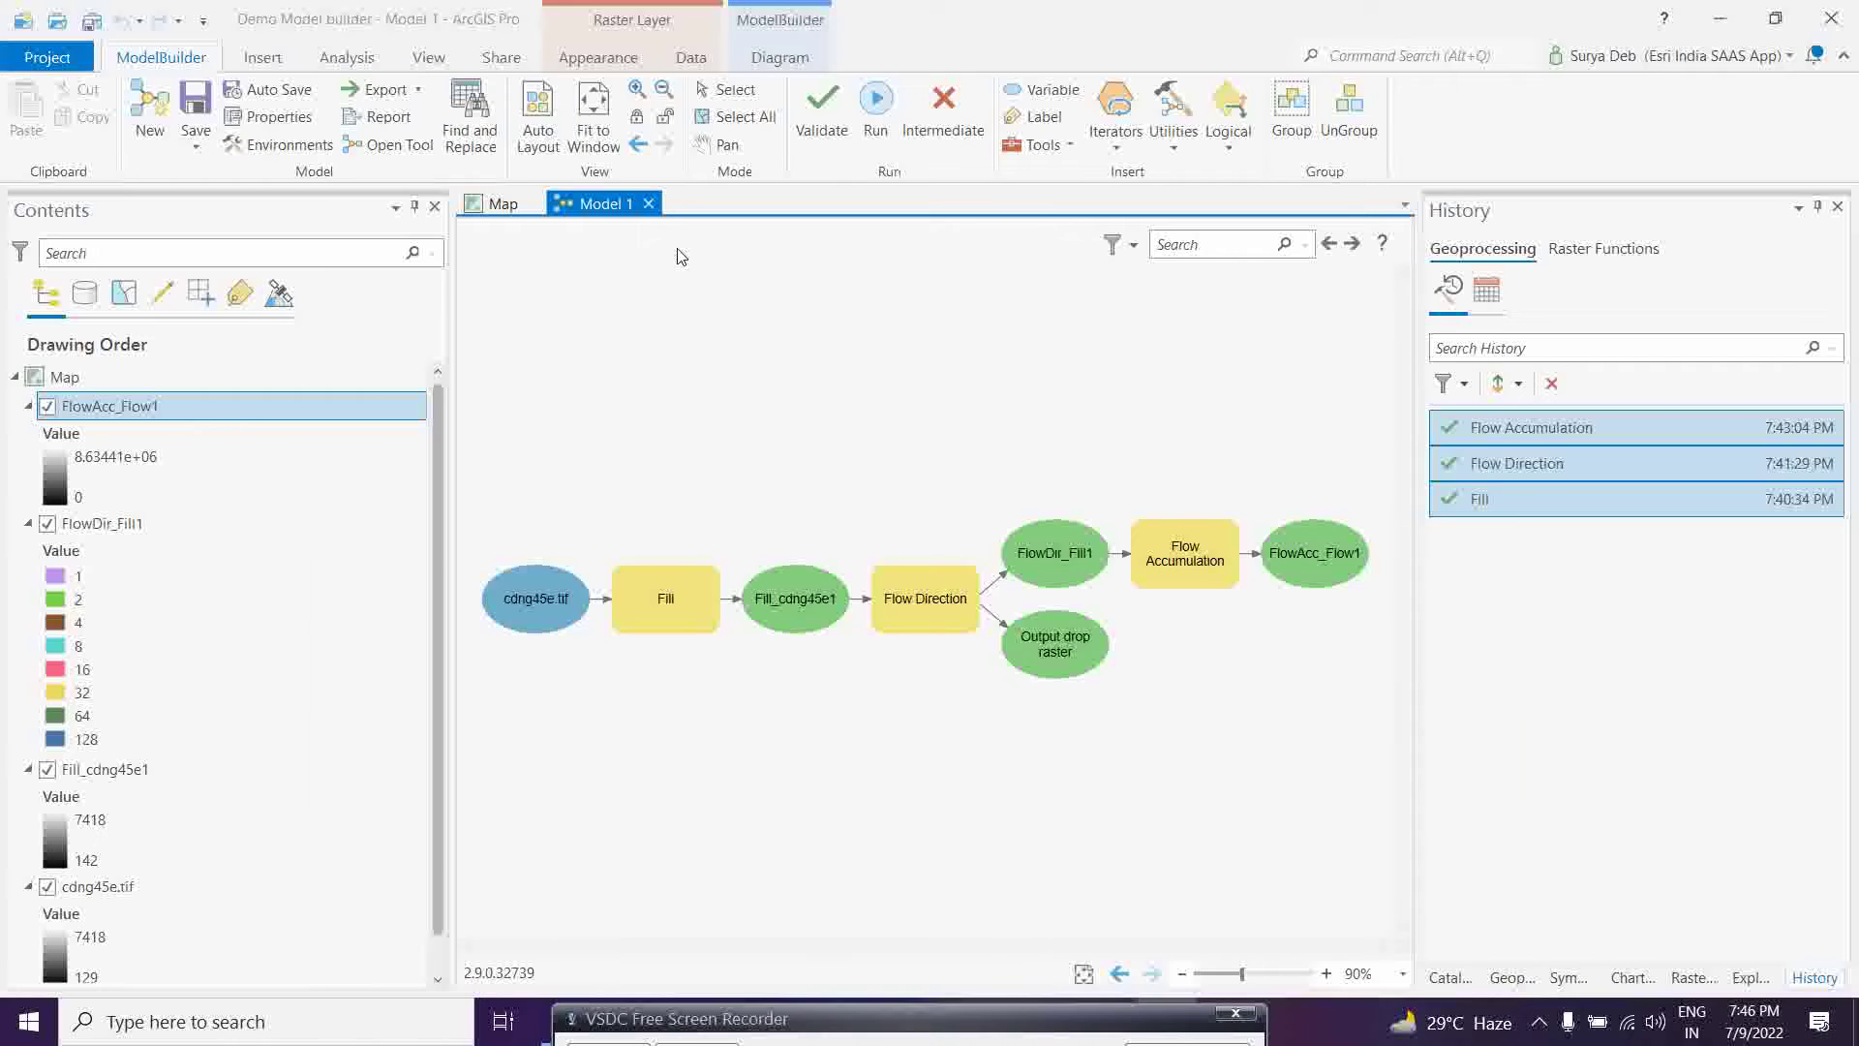
click(1492, 286)
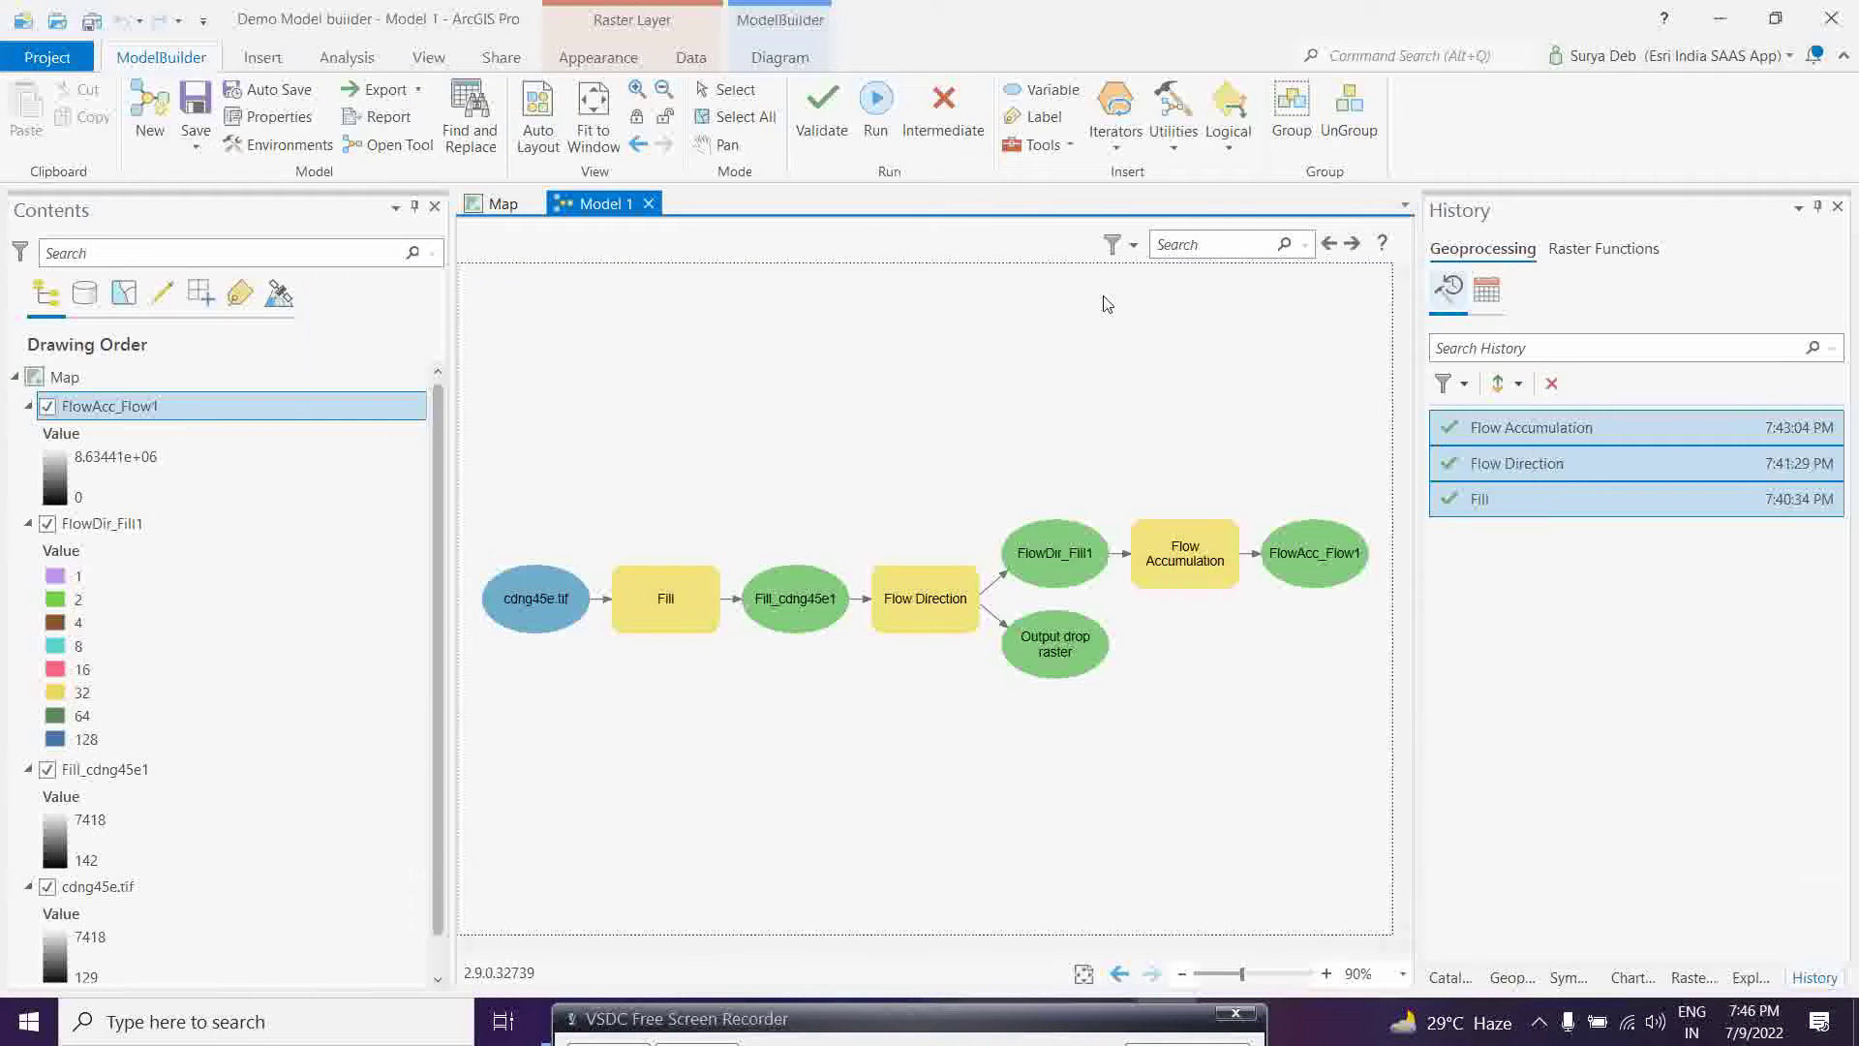
Step: Send the Model 1 workflow to the Python window to view its script, and close that window
click(418, 90)
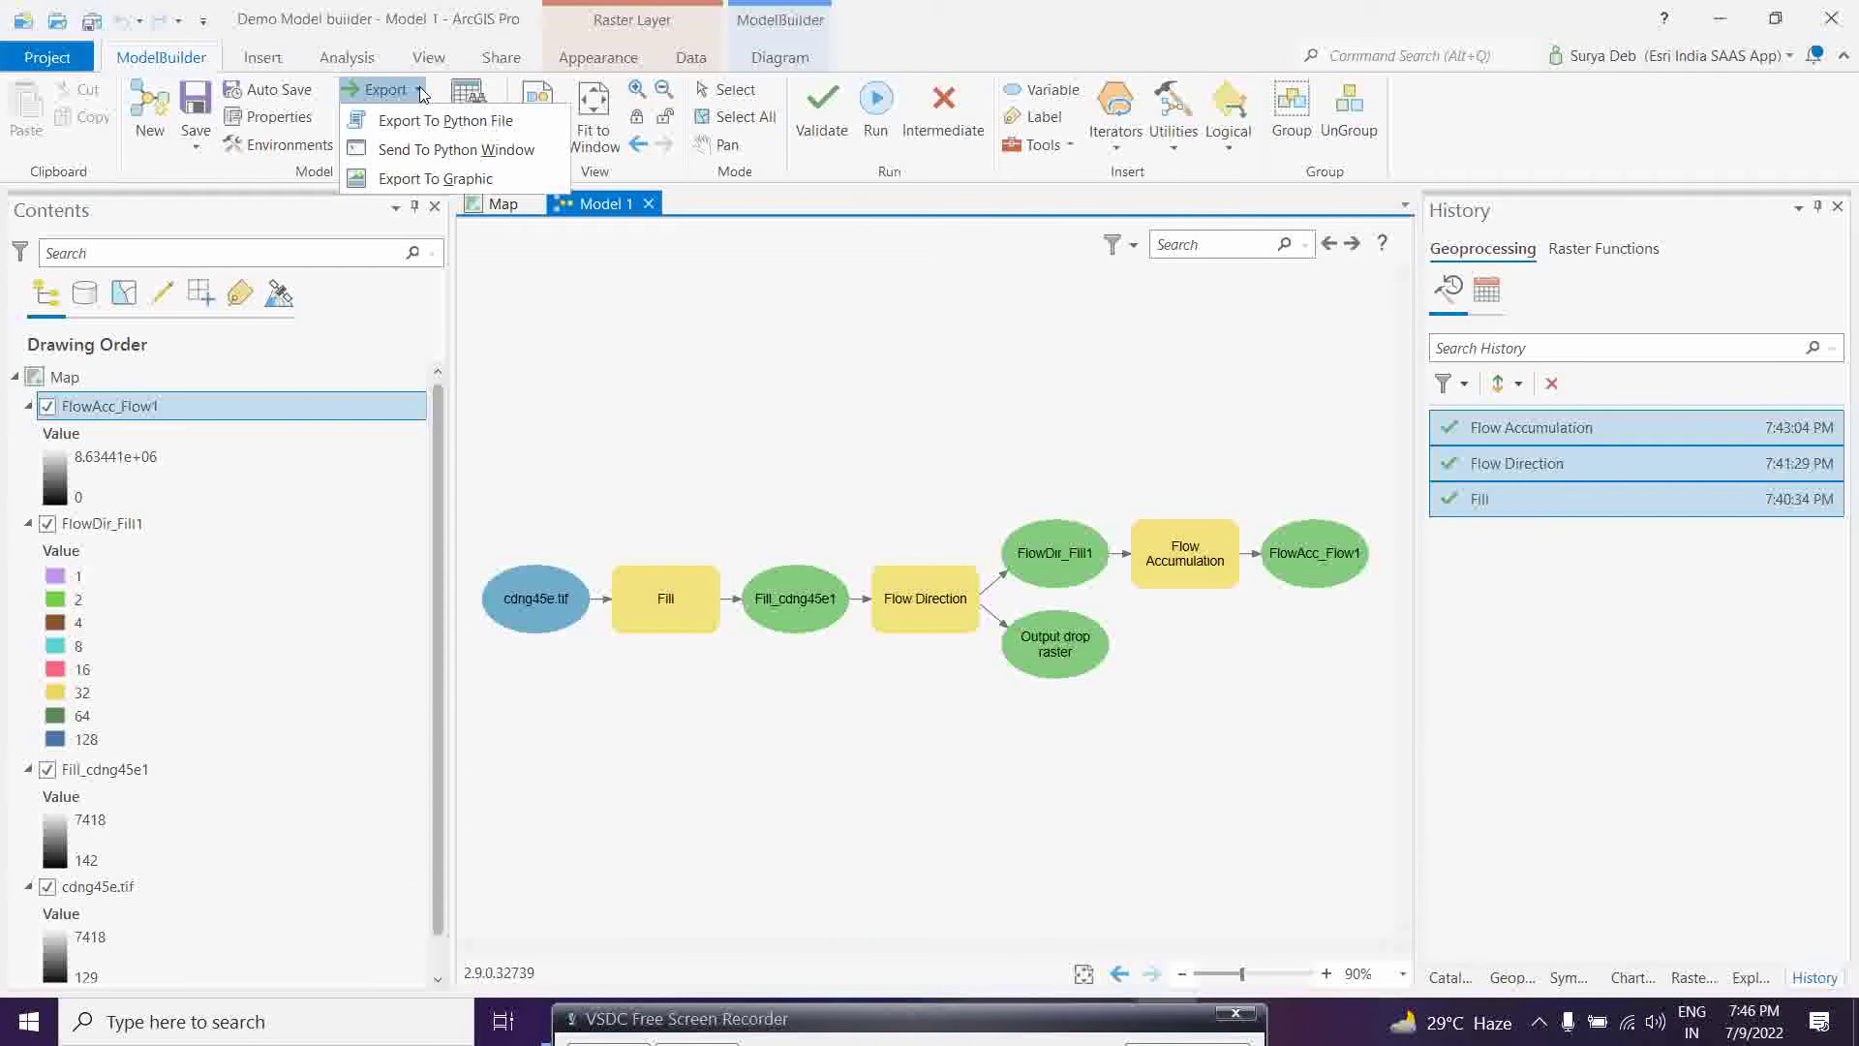
click(436, 150)
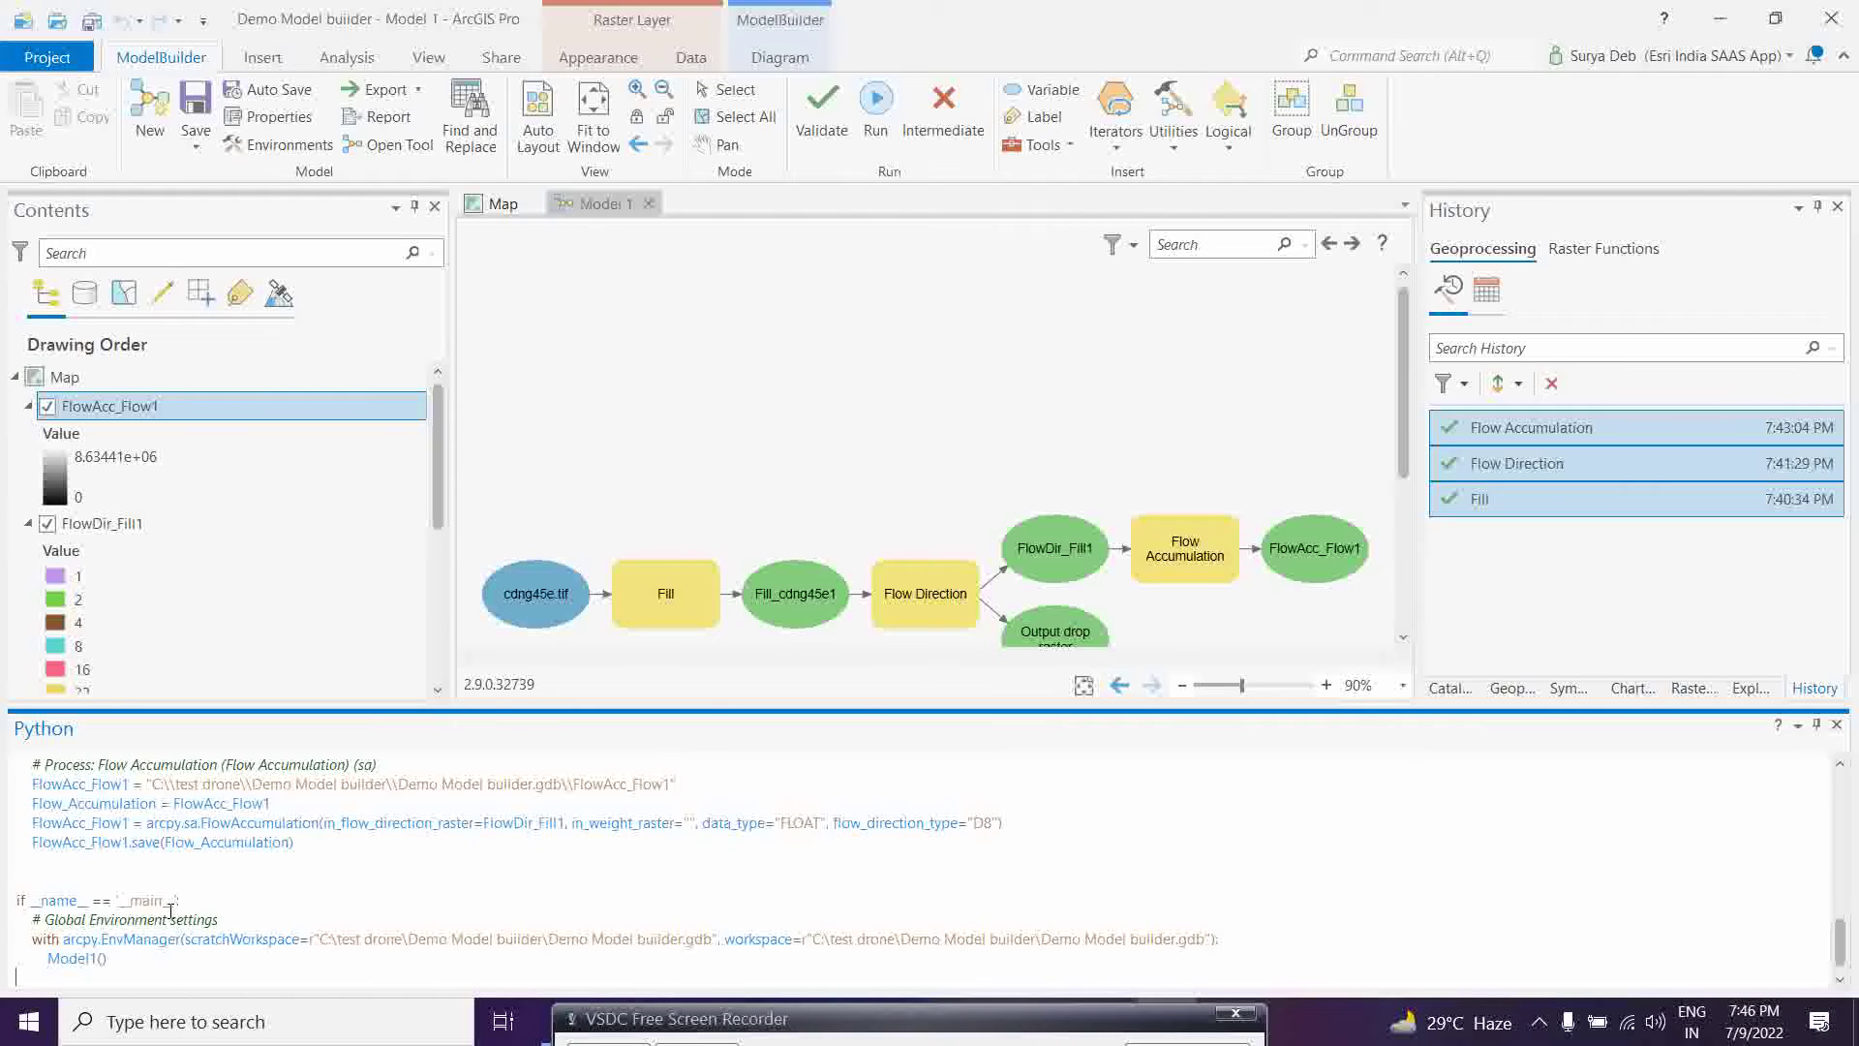
click(1837, 726)
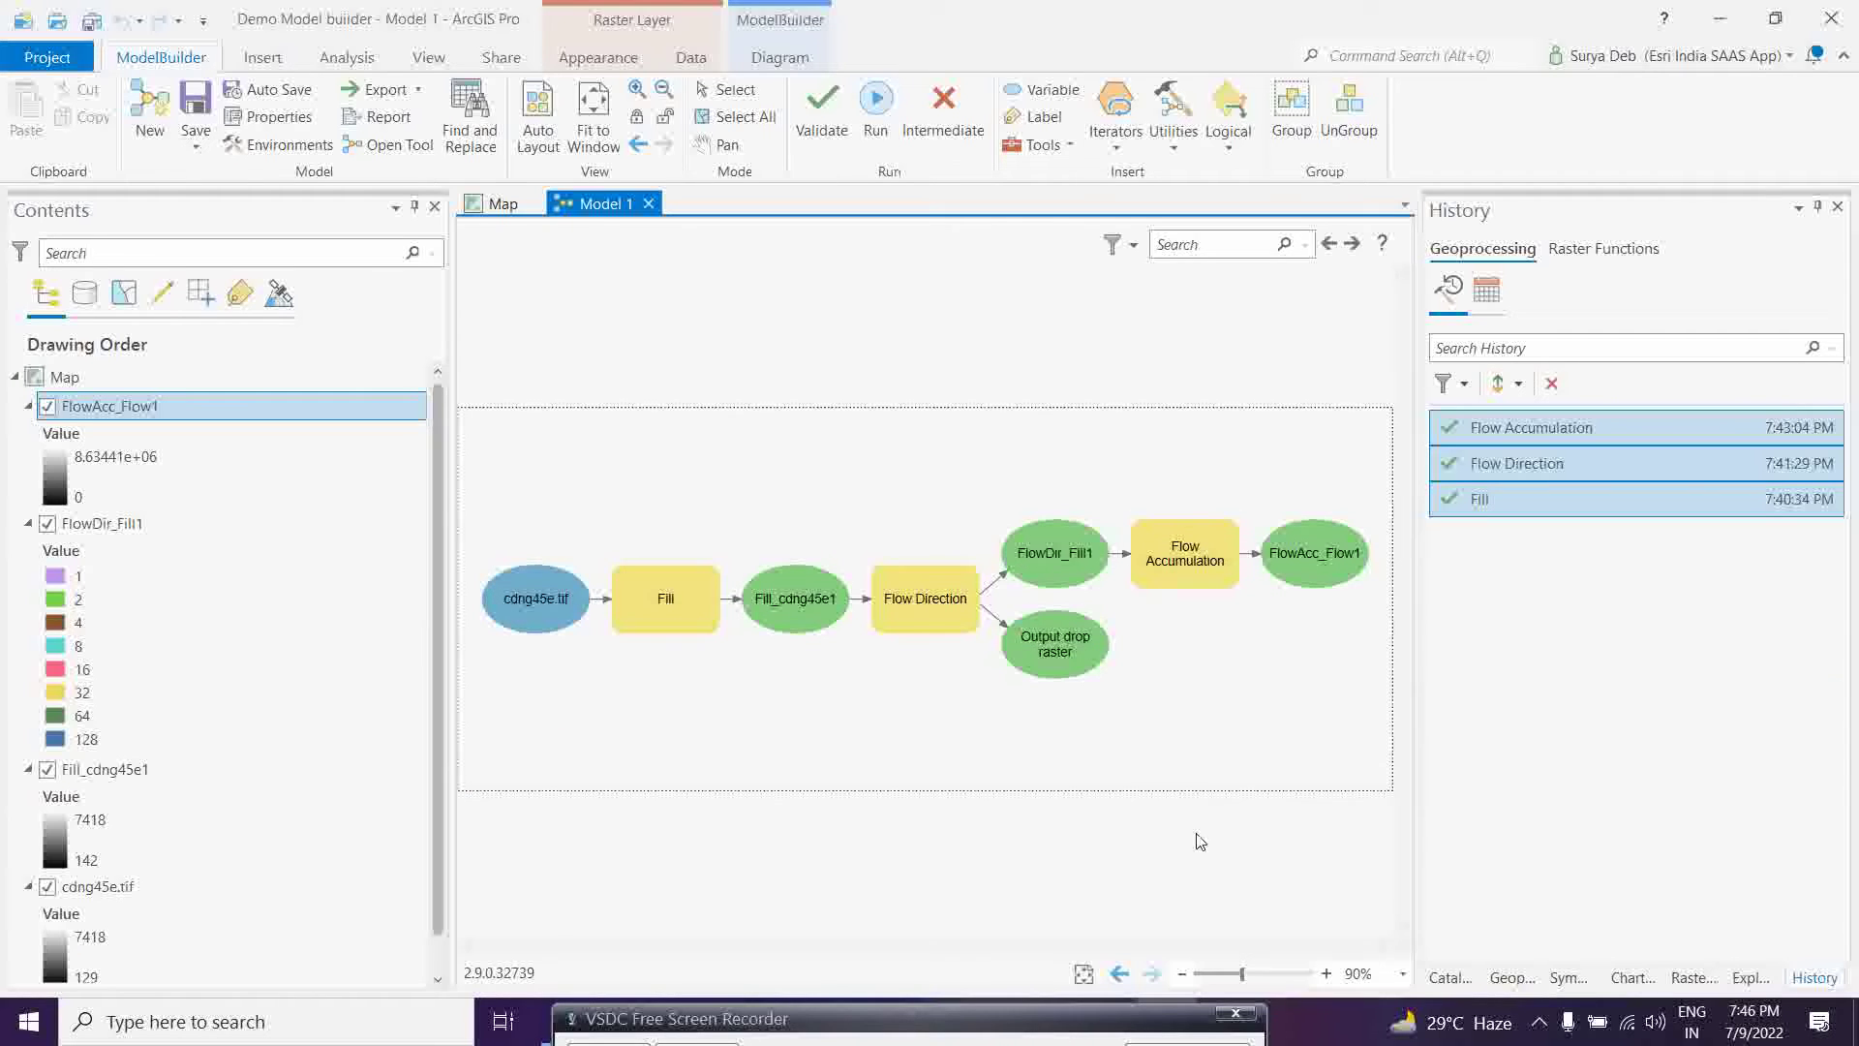
click(416, 92)
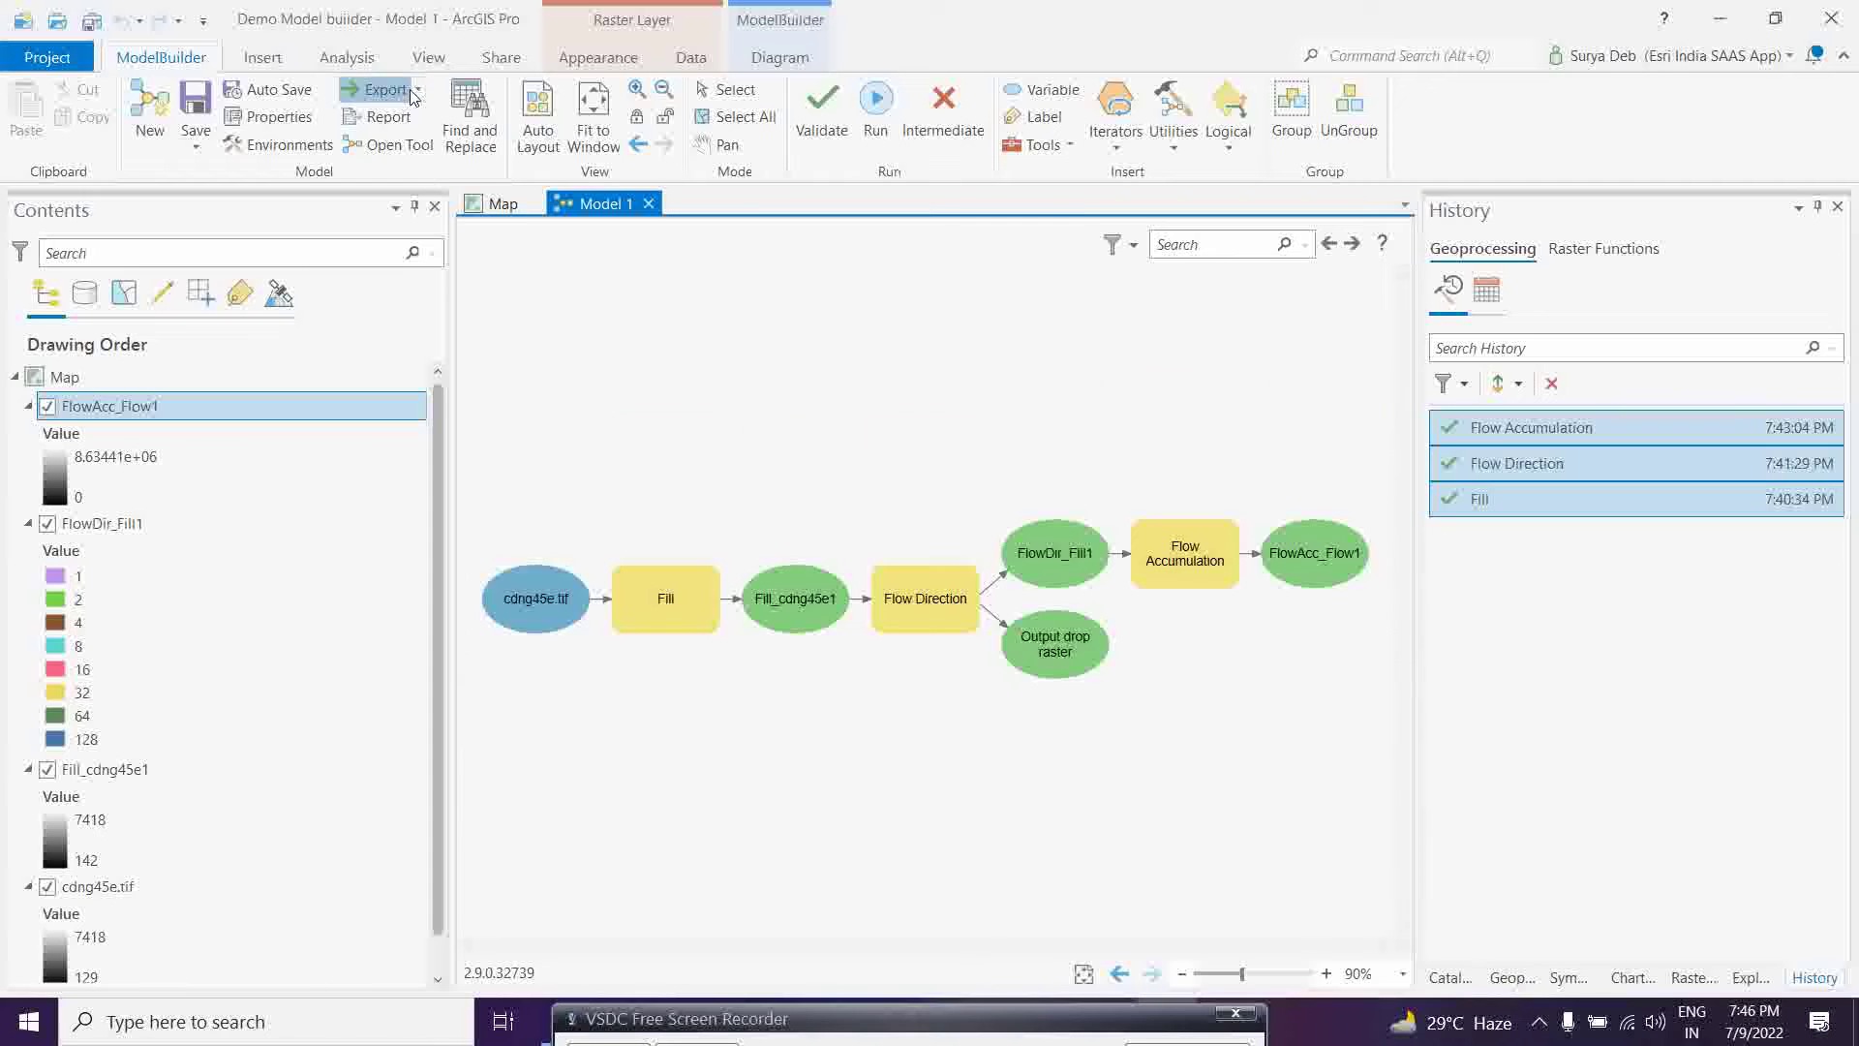
click(418, 93)
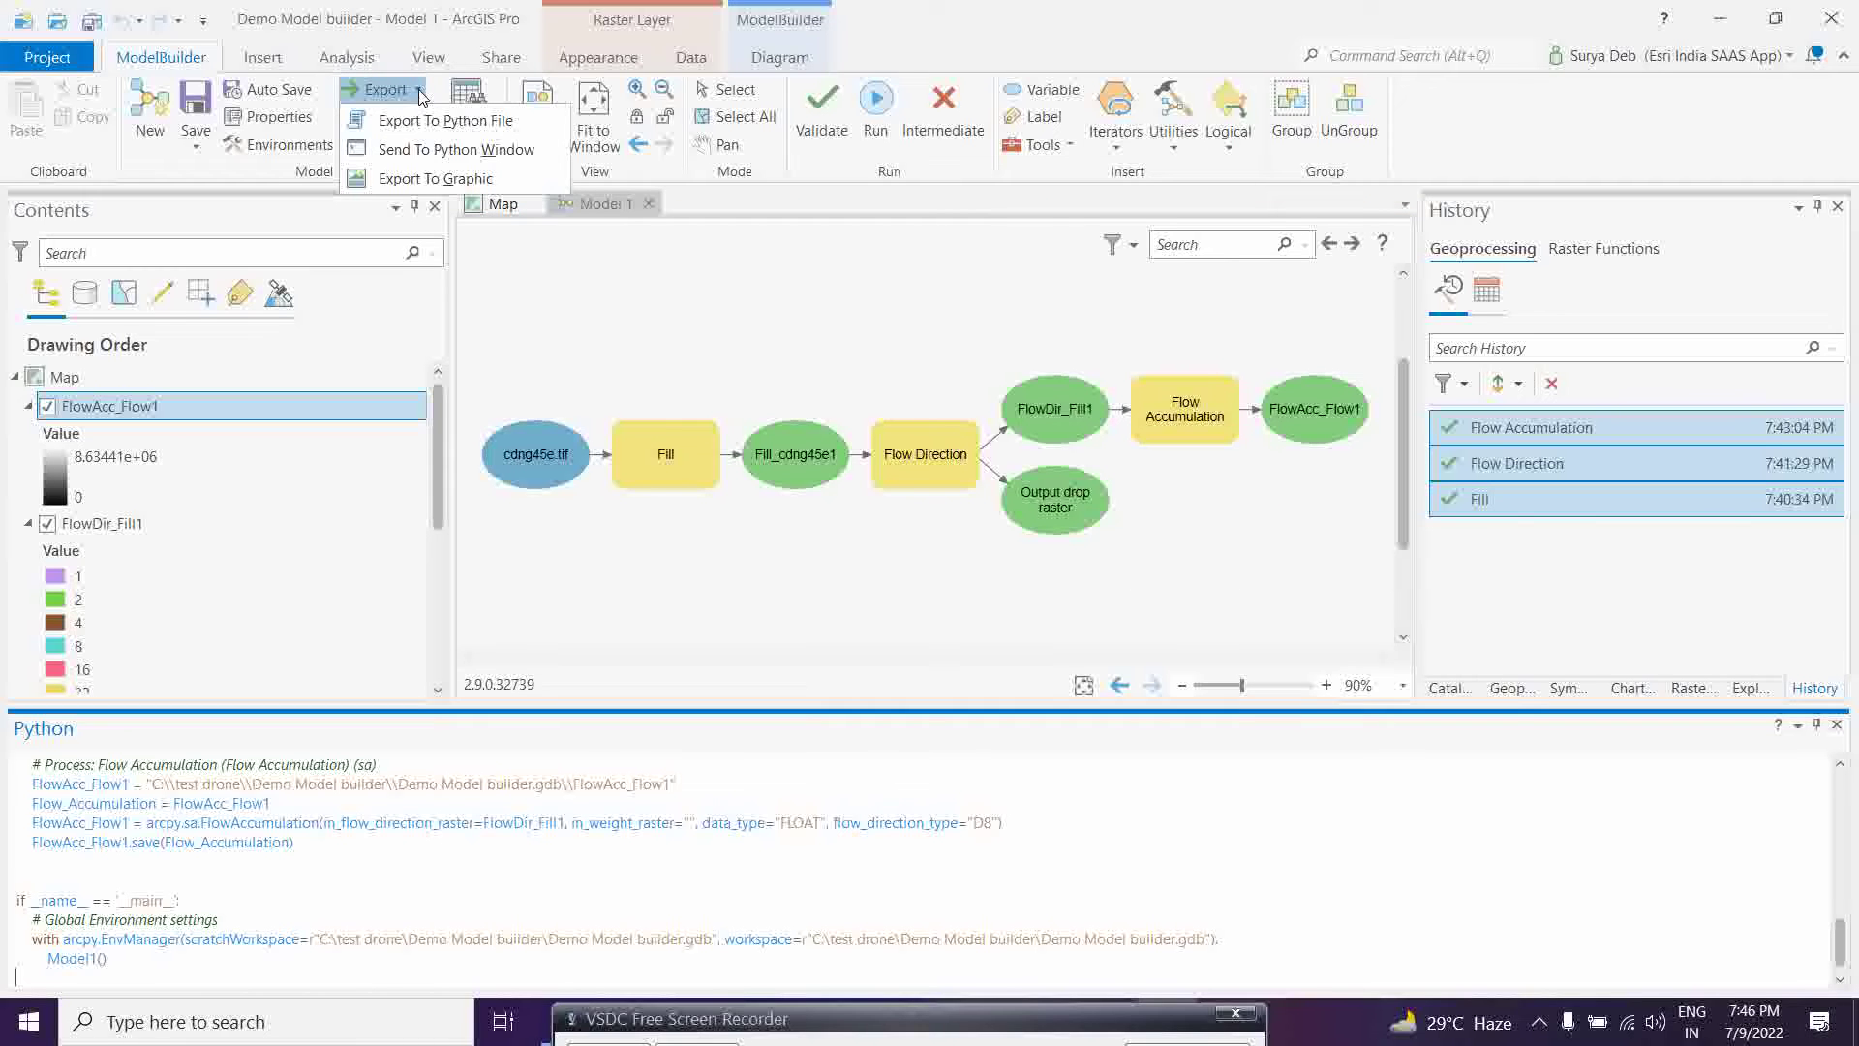
click(432, 120)
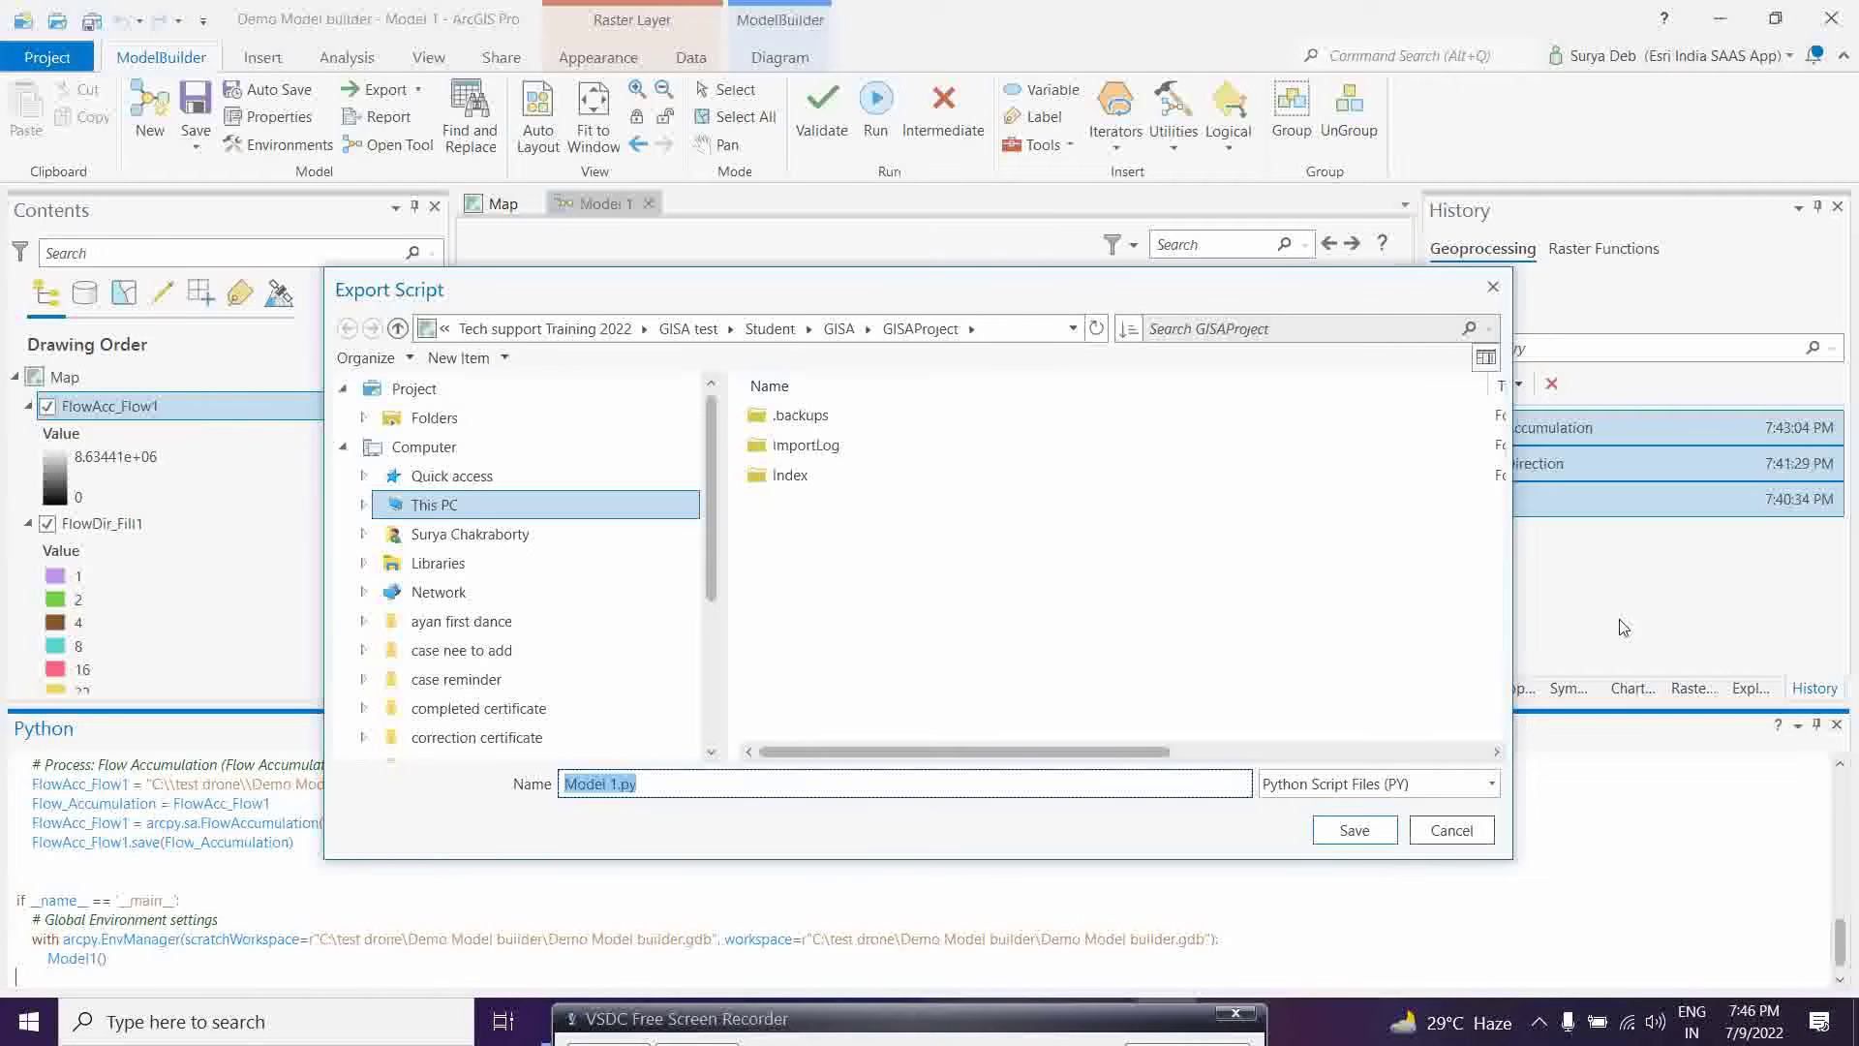
click(1489, 290)
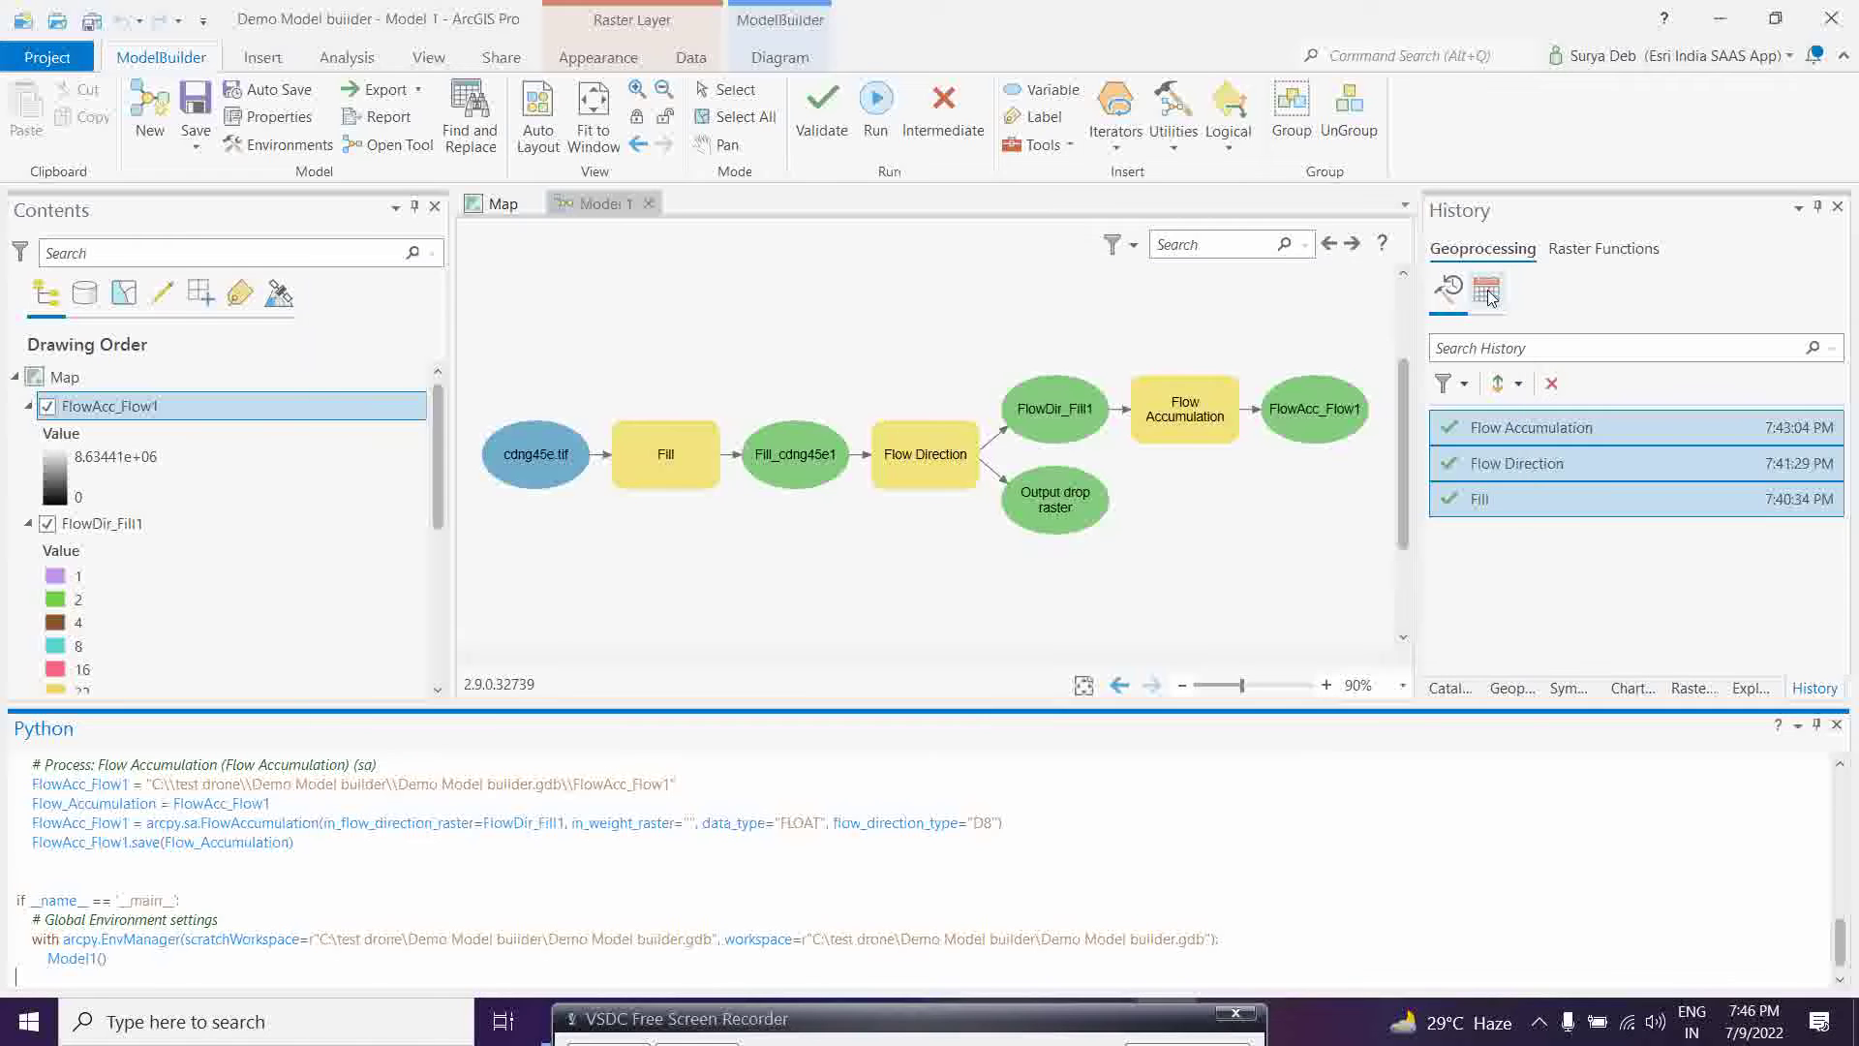
click(1837, 725)
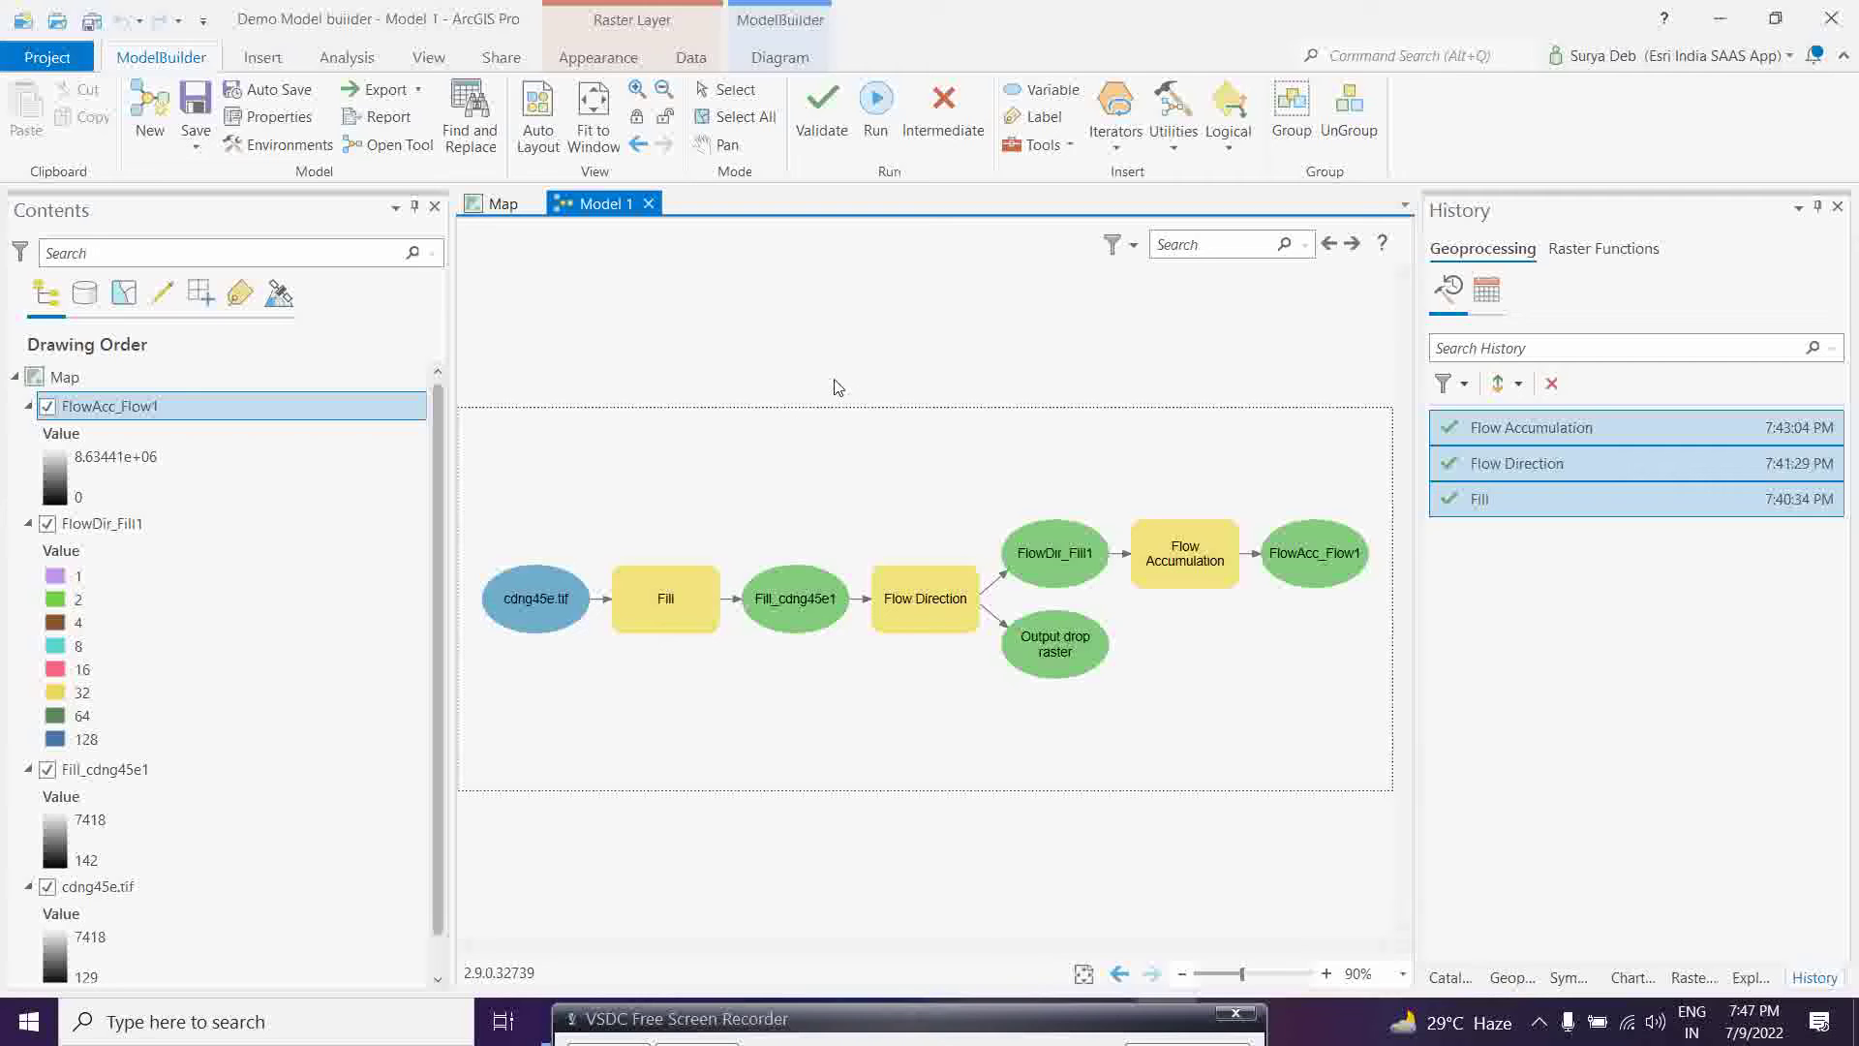
Step: Close the Model 1 view and list the contents of the project's Demo Model builder.tbx toolbox
click(654, 206)
click(1012, 572)
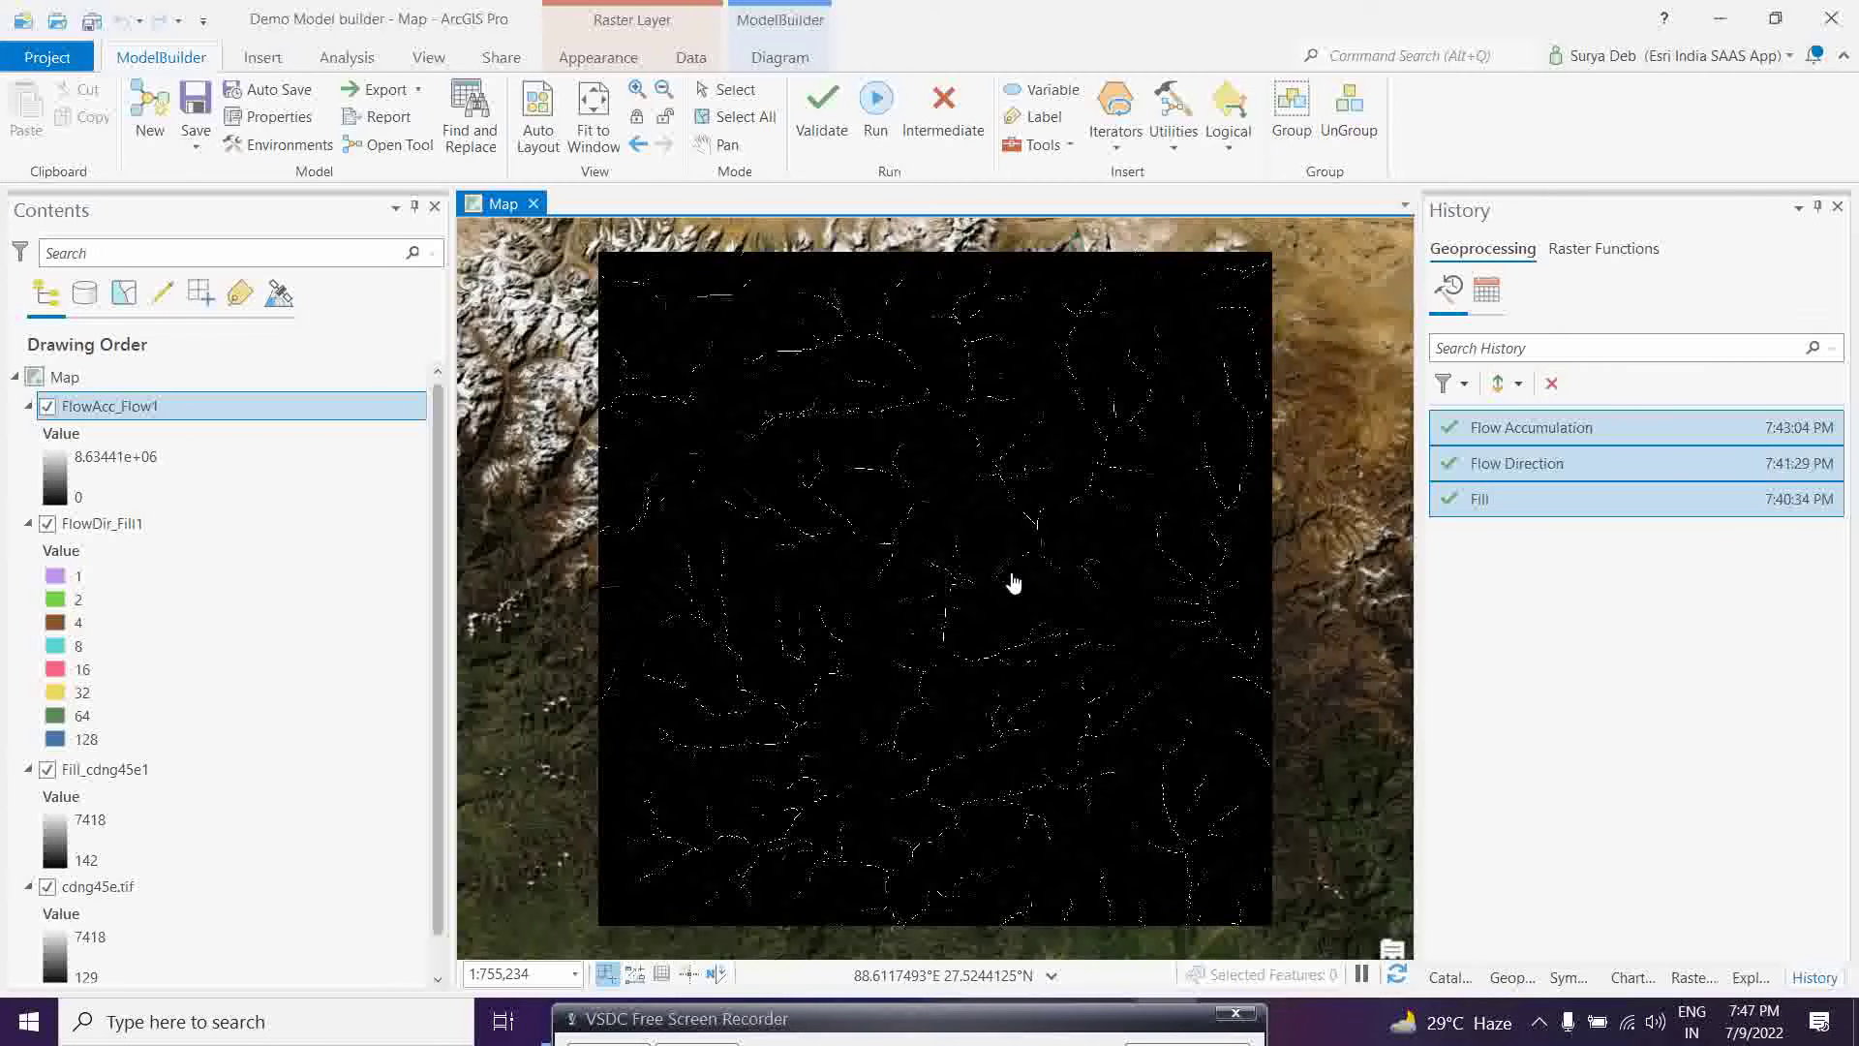
click(1457, 979)
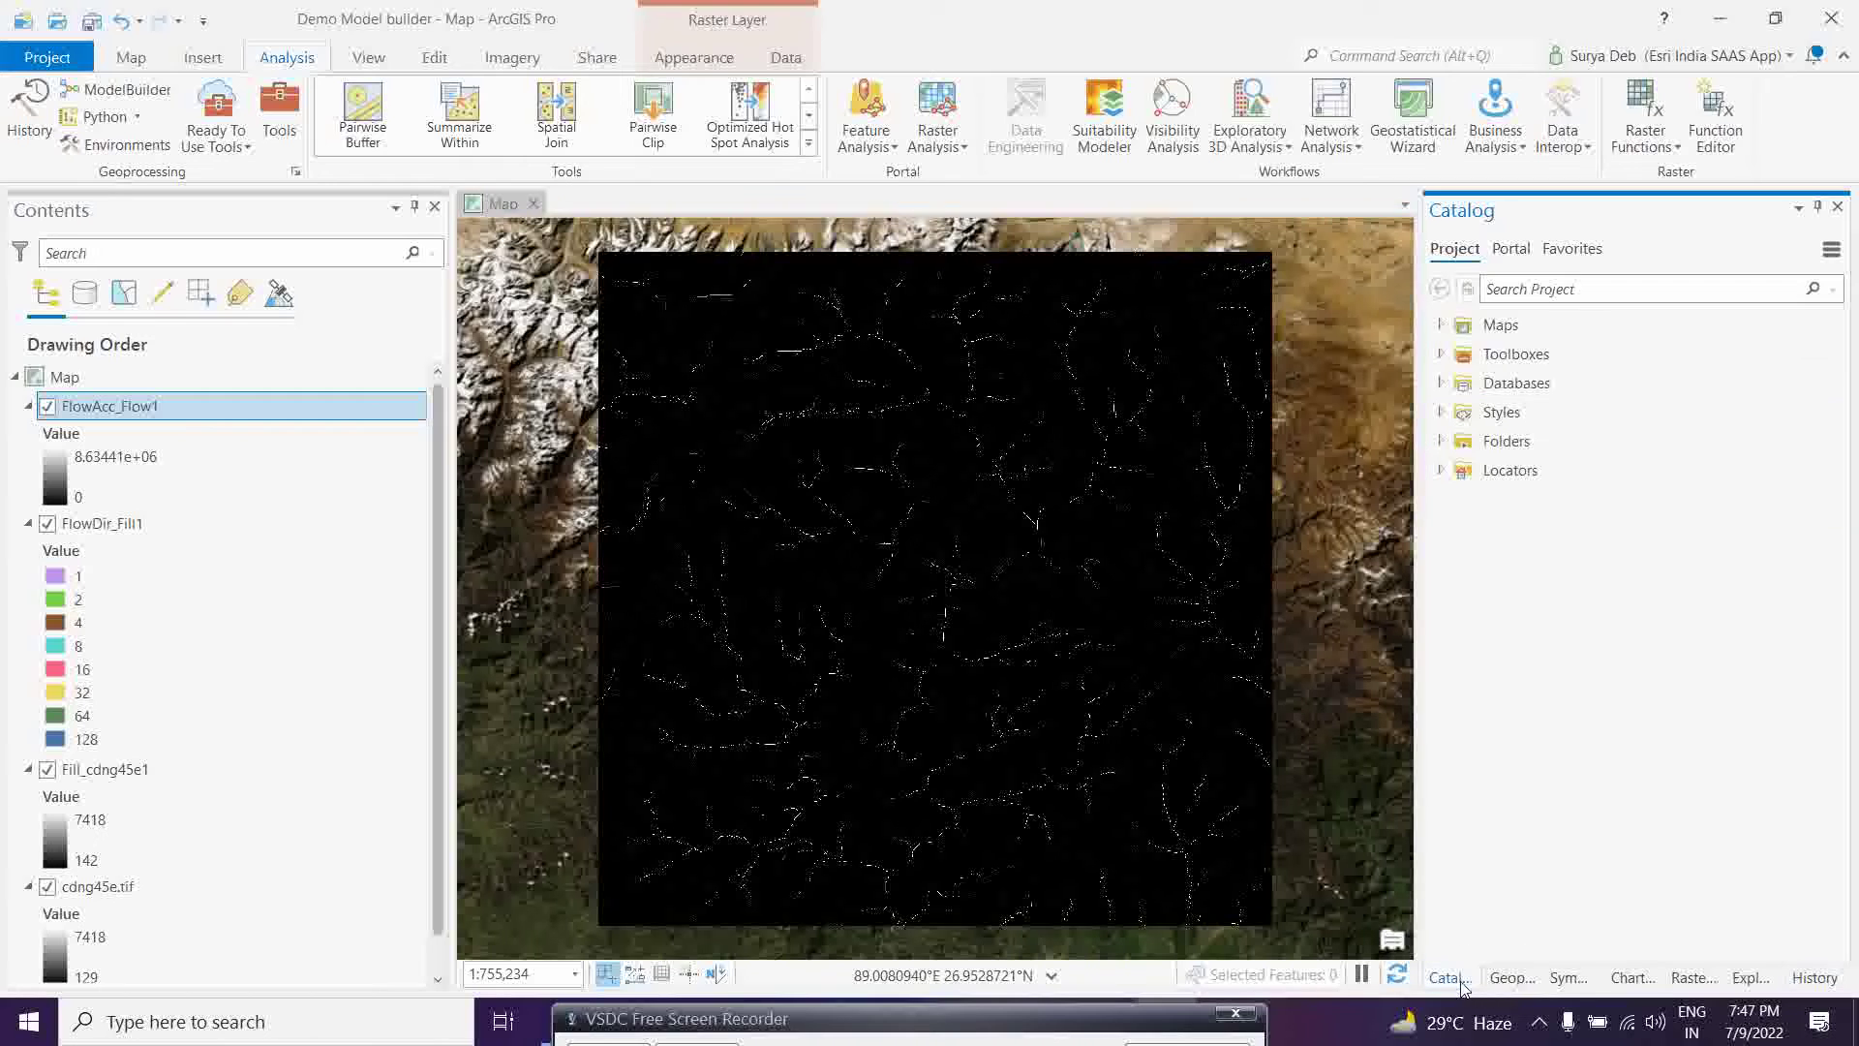
click(1441, 354)
click(1462, 384)
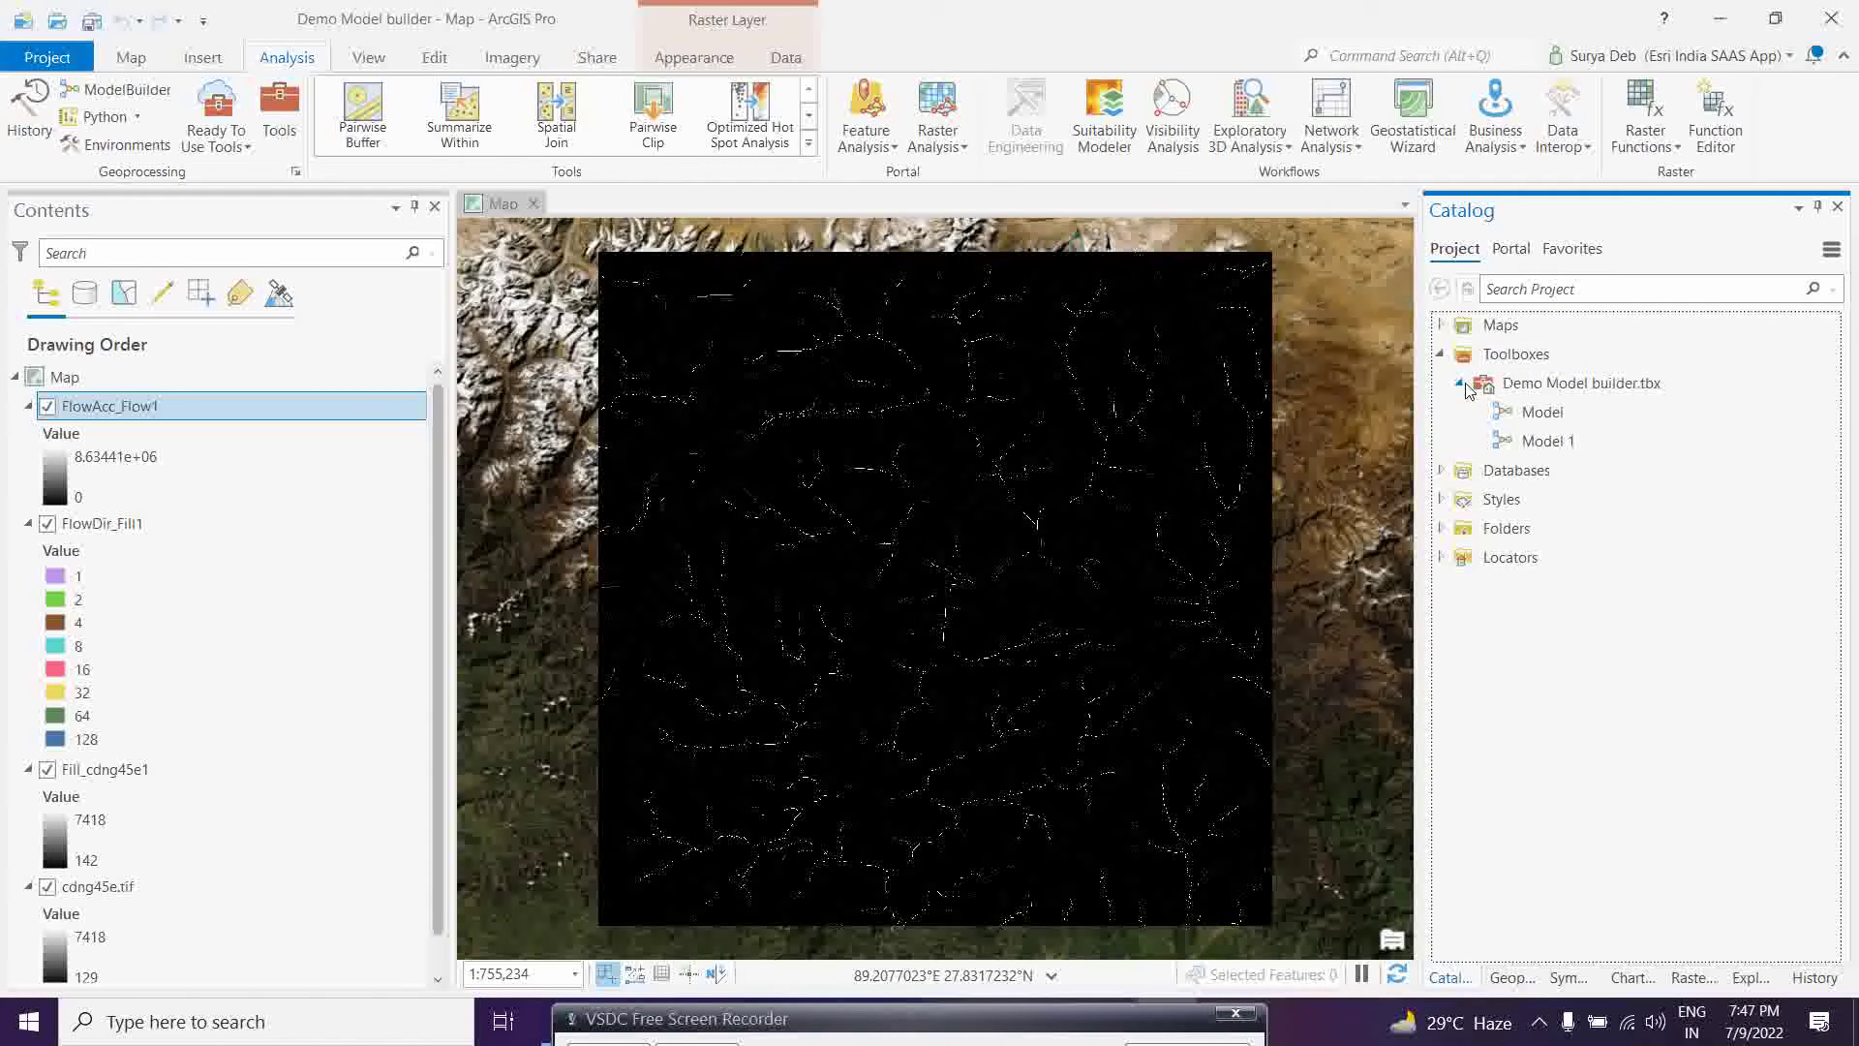
Step: Permanently delete the models Model and Model 1 from the Demo Model builder.tbx toolbox
click(1531, 415)
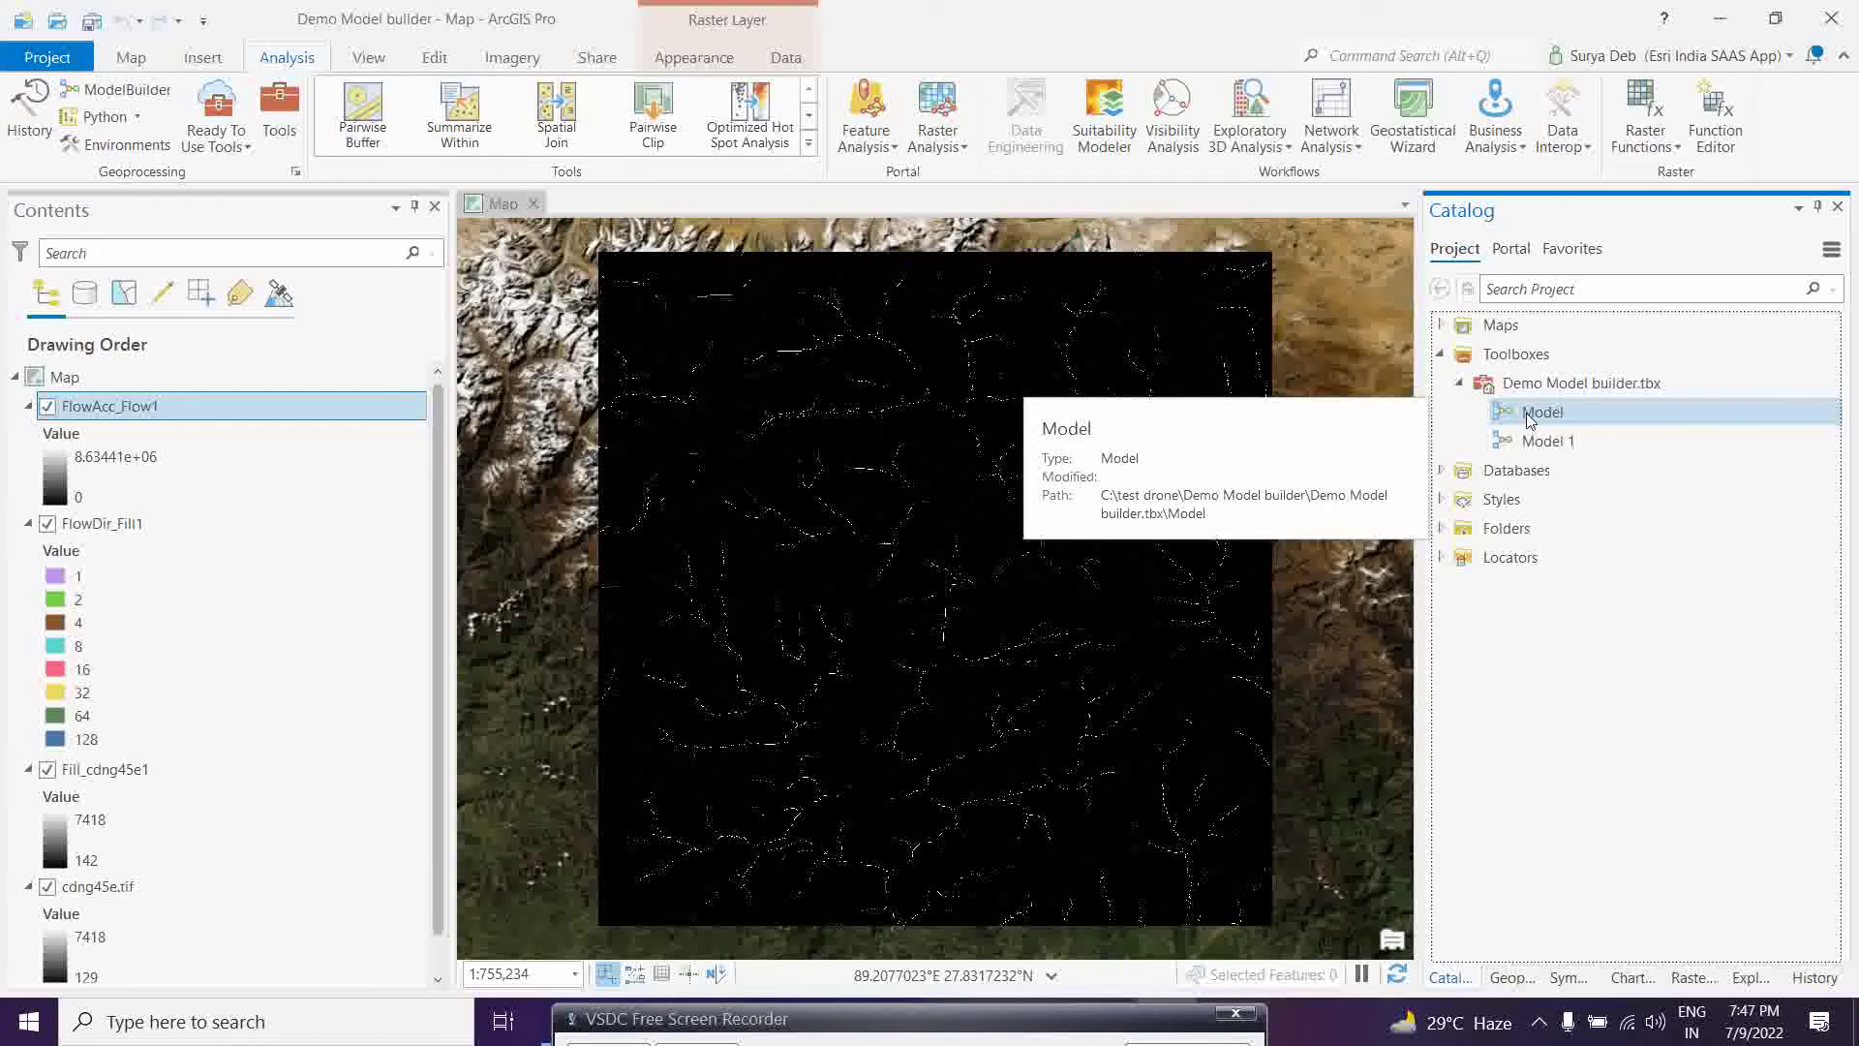
right_click(1529, 415)
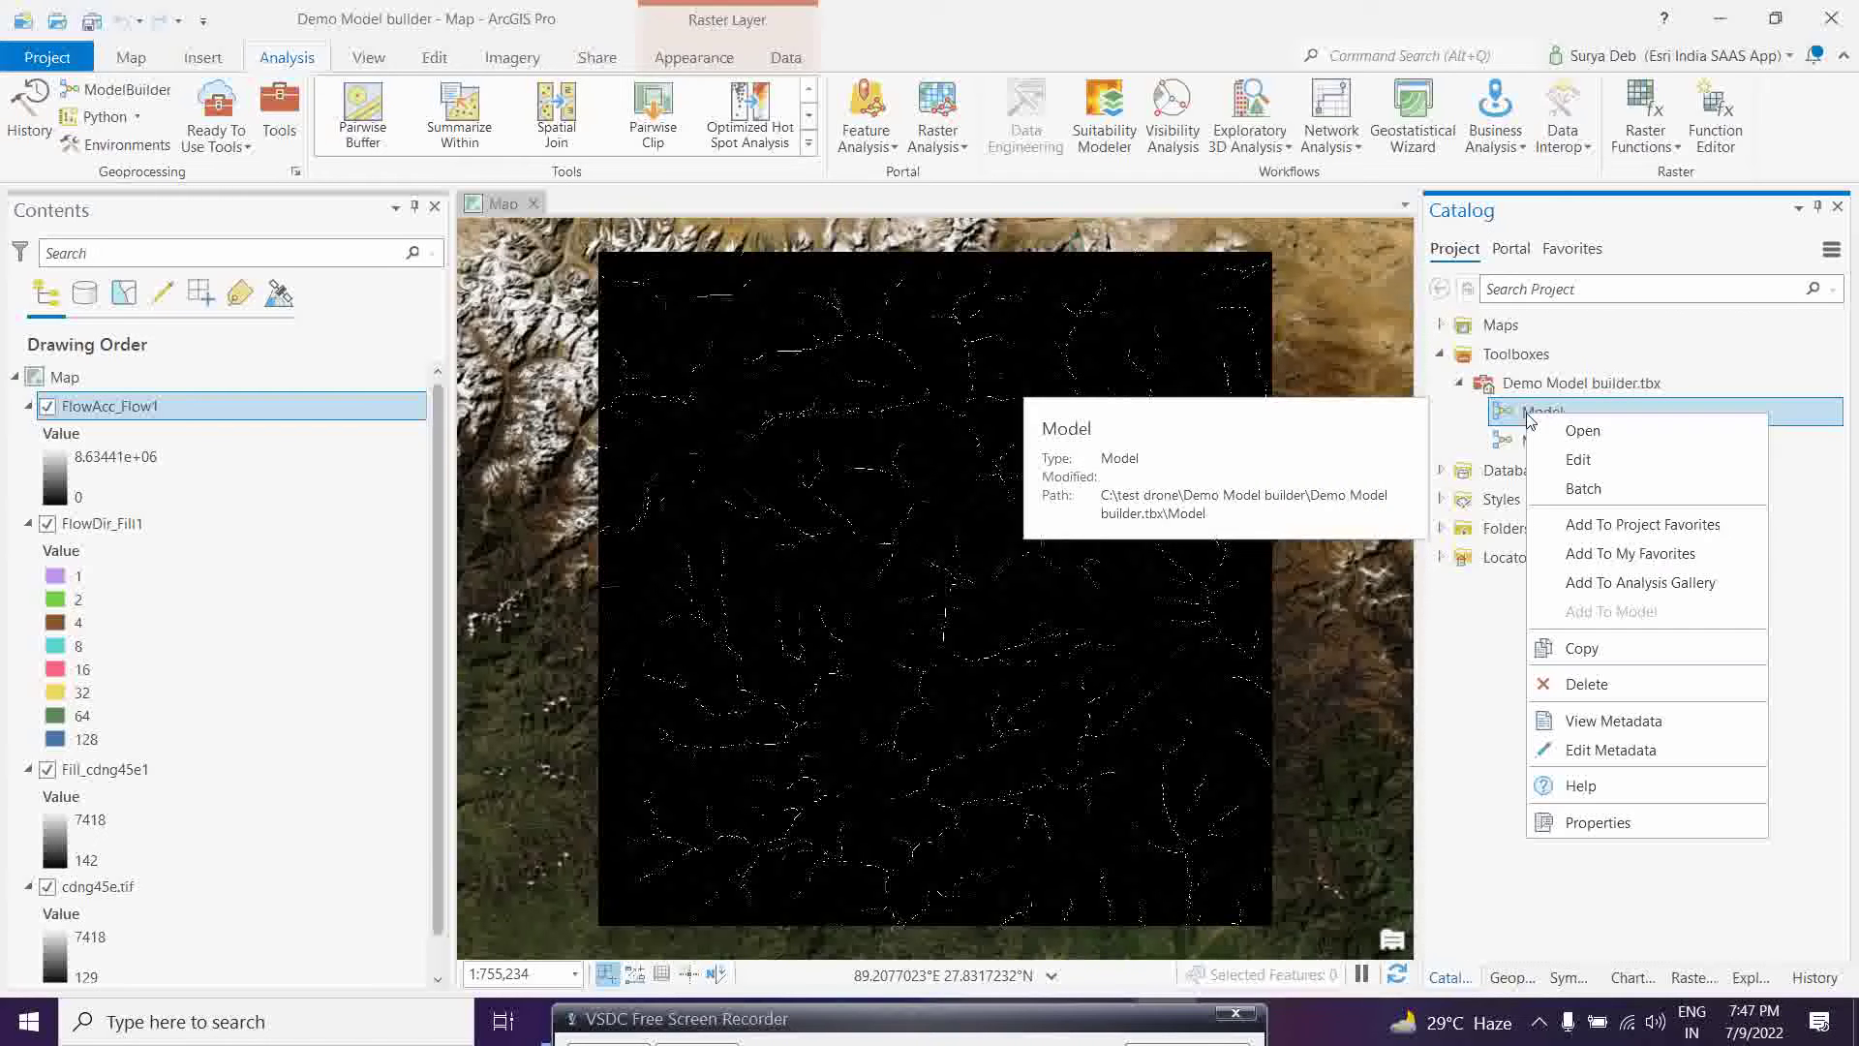
click(1568, 686)
click(1037, 569)
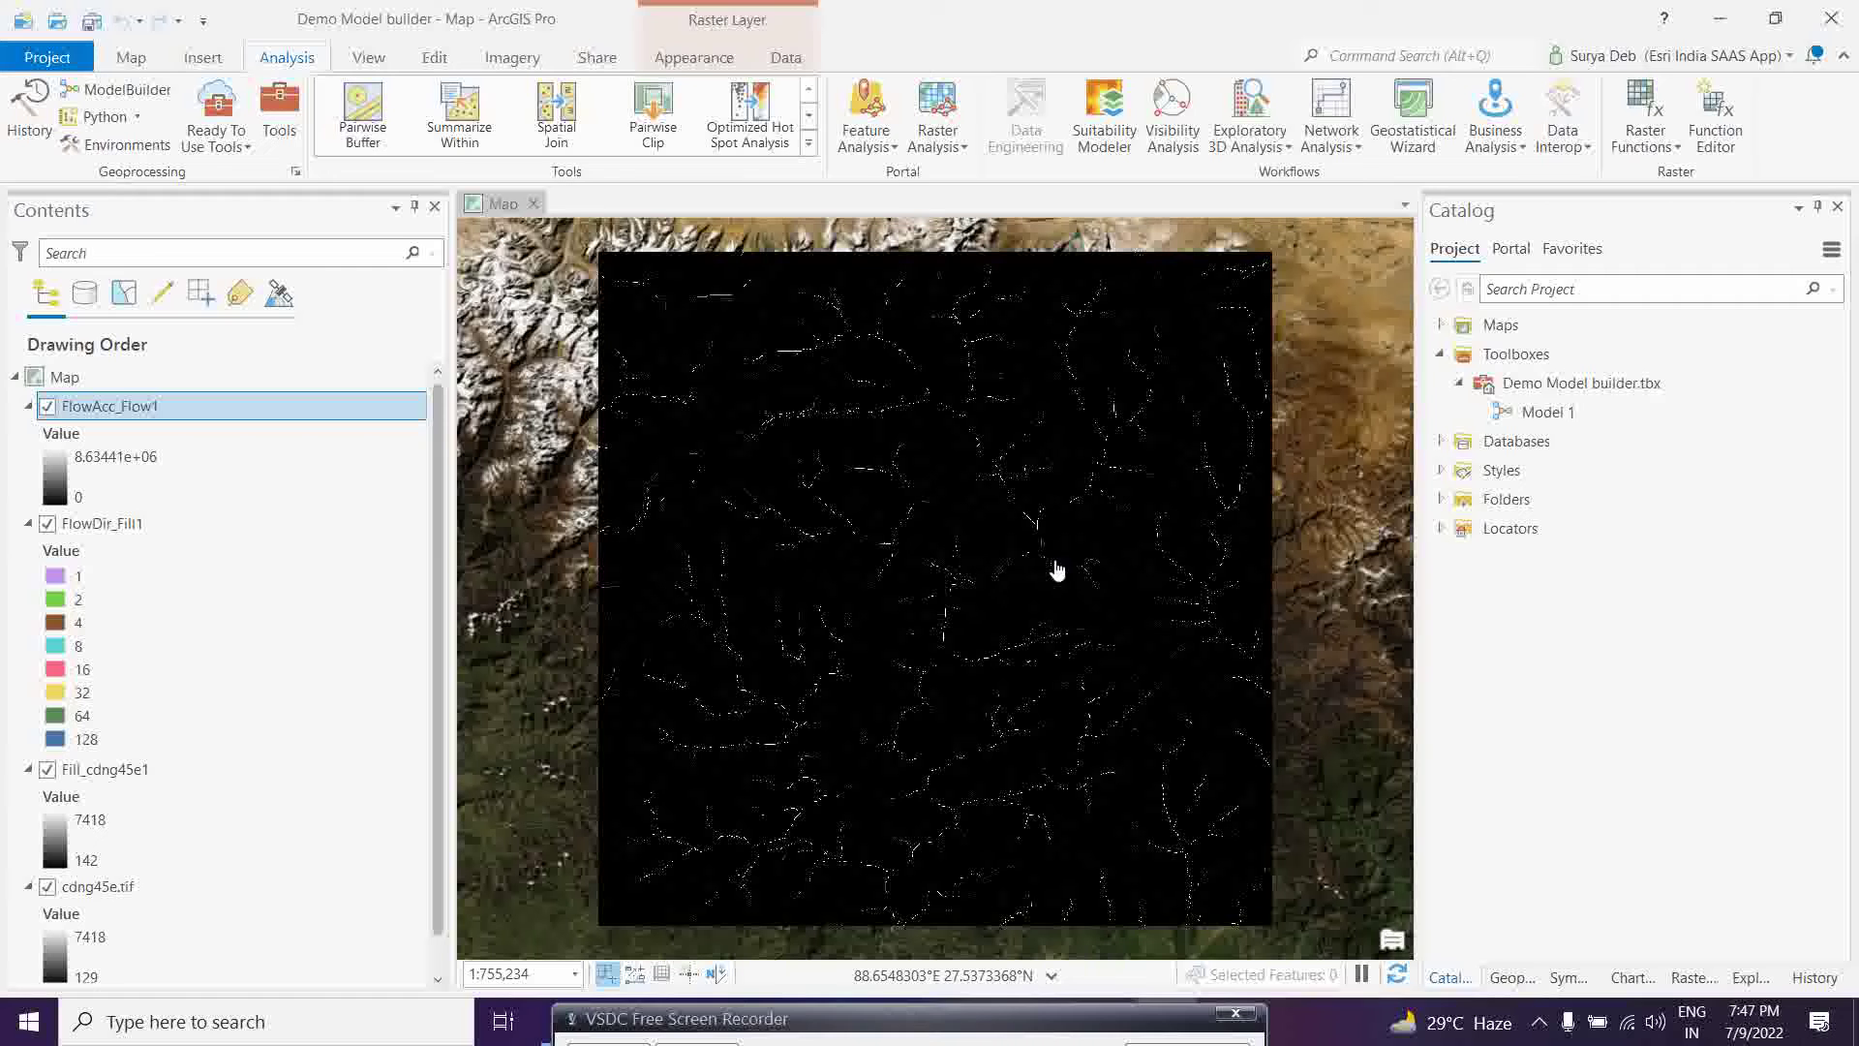
right_click(1580, 415)
click(1588, 413)
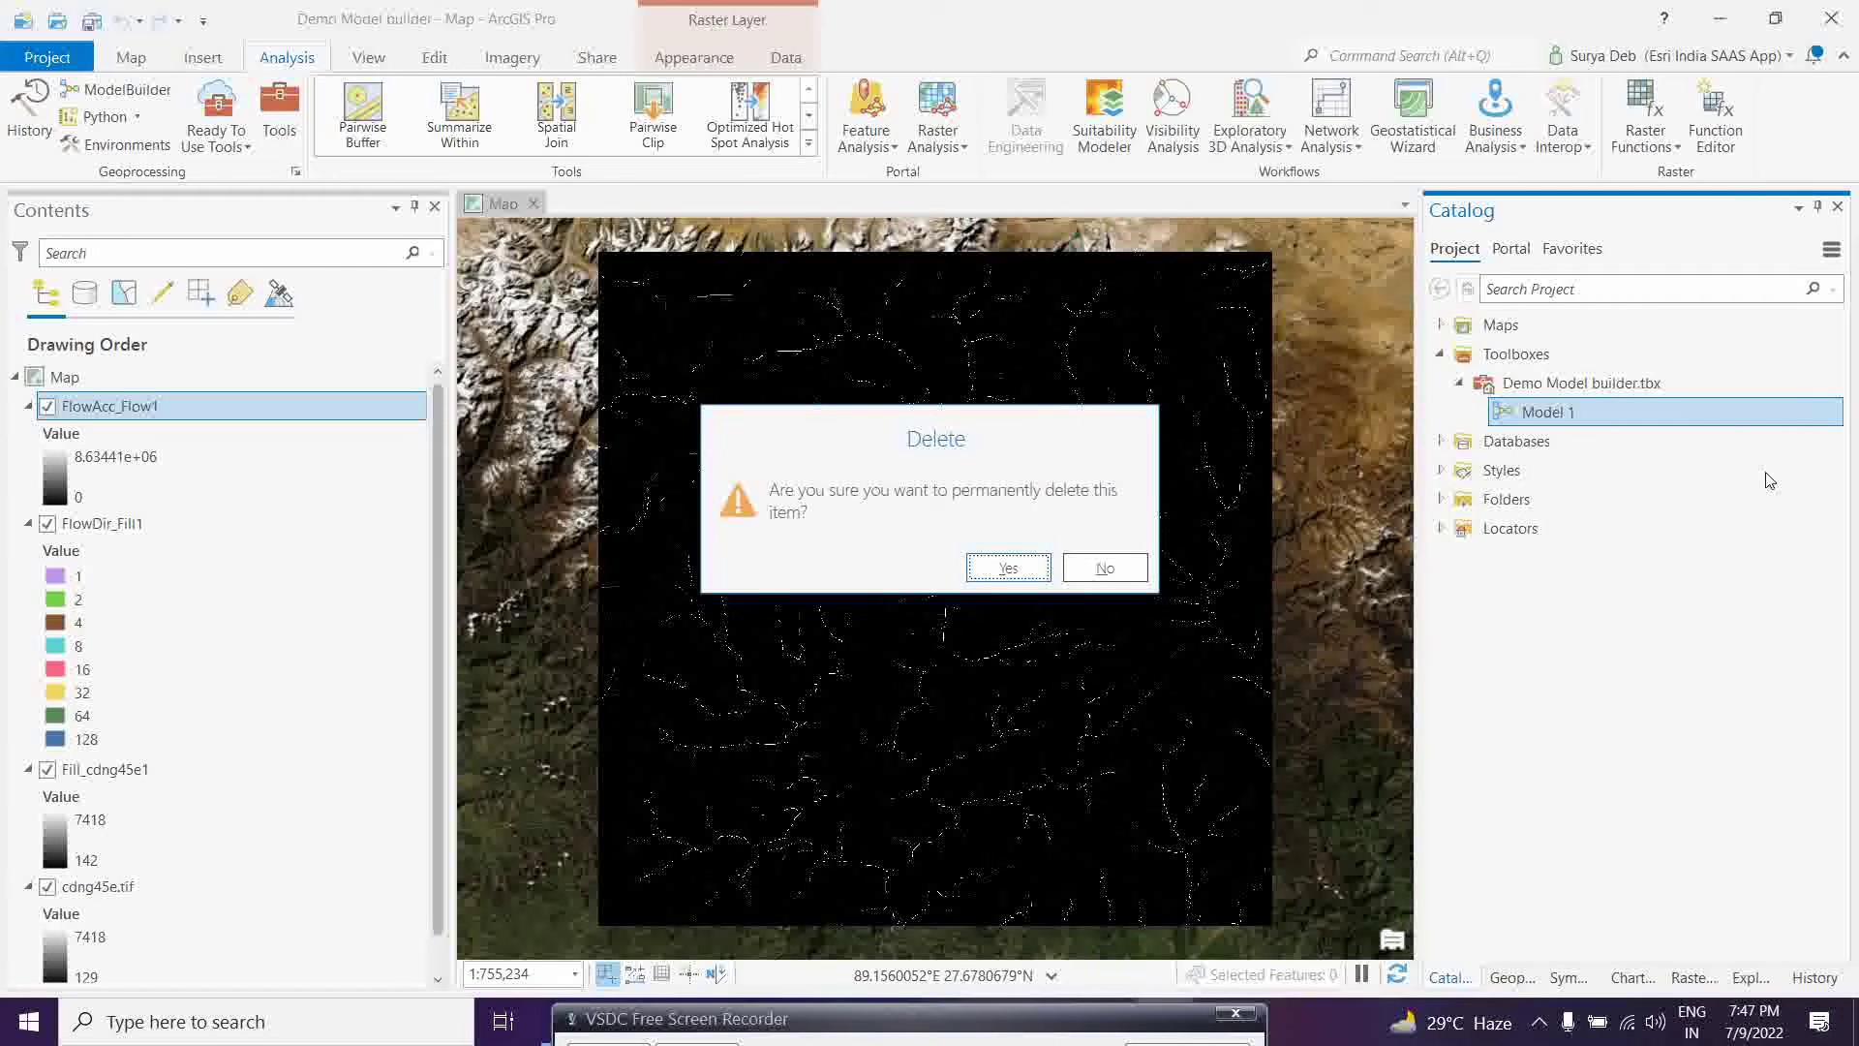
click(1010, 560)
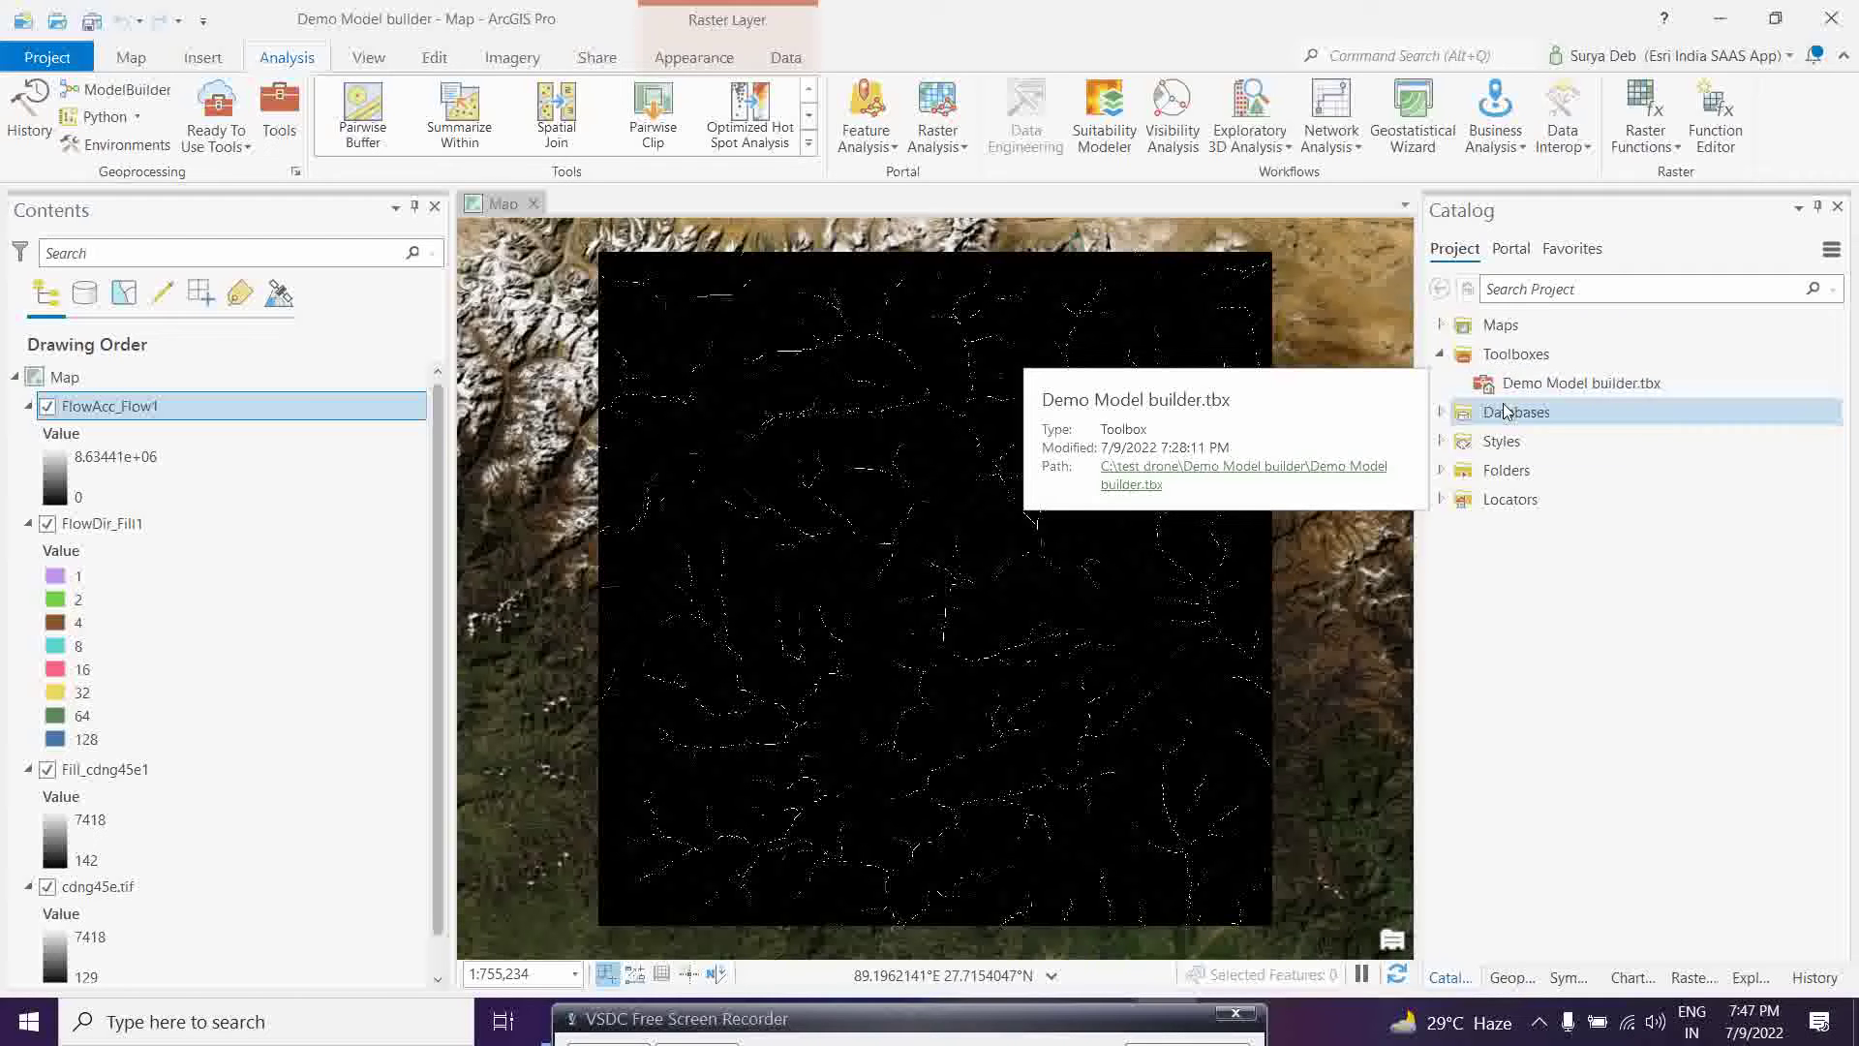
Step: Create a new empty model in the Demo Model builder.tbx toolbox
right_click(1565, 382)
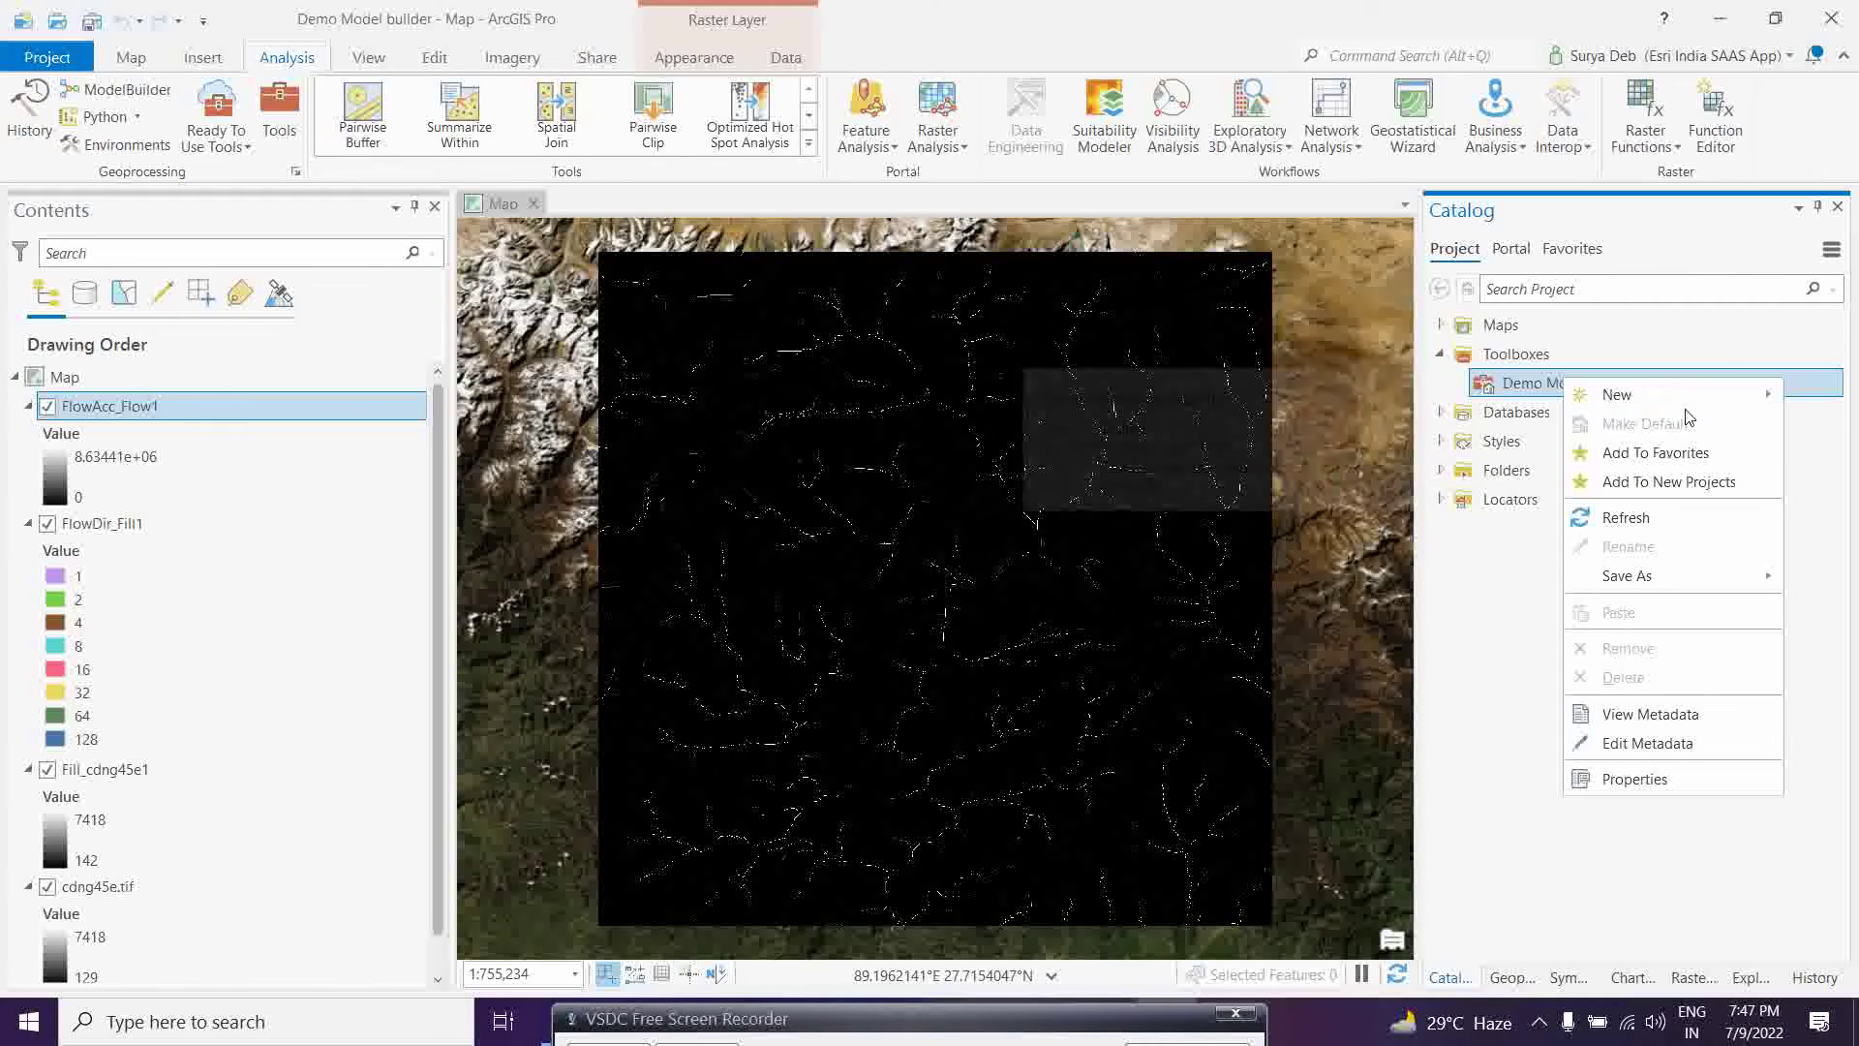
mouse_move(1637, 395)
click(1489, 412)
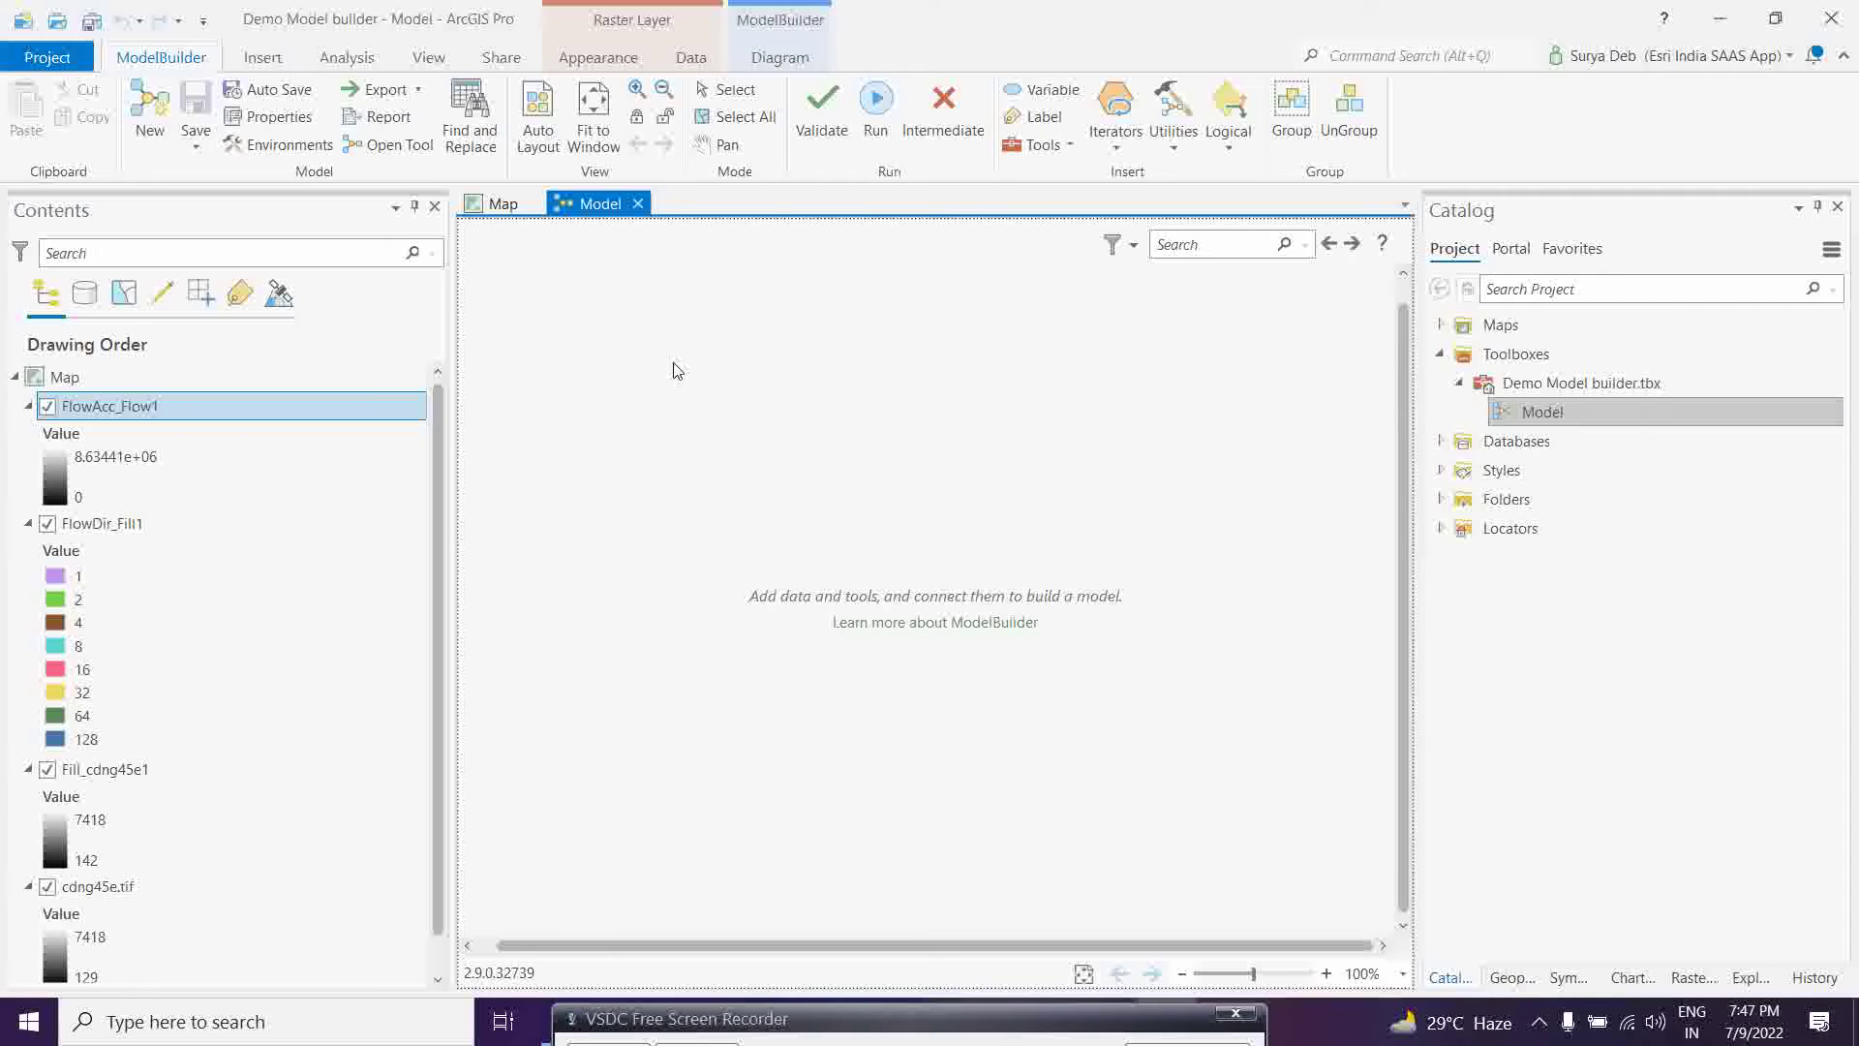
Step: Set the new model's name to Hydro in its tool properties
right_click(1539, 415)
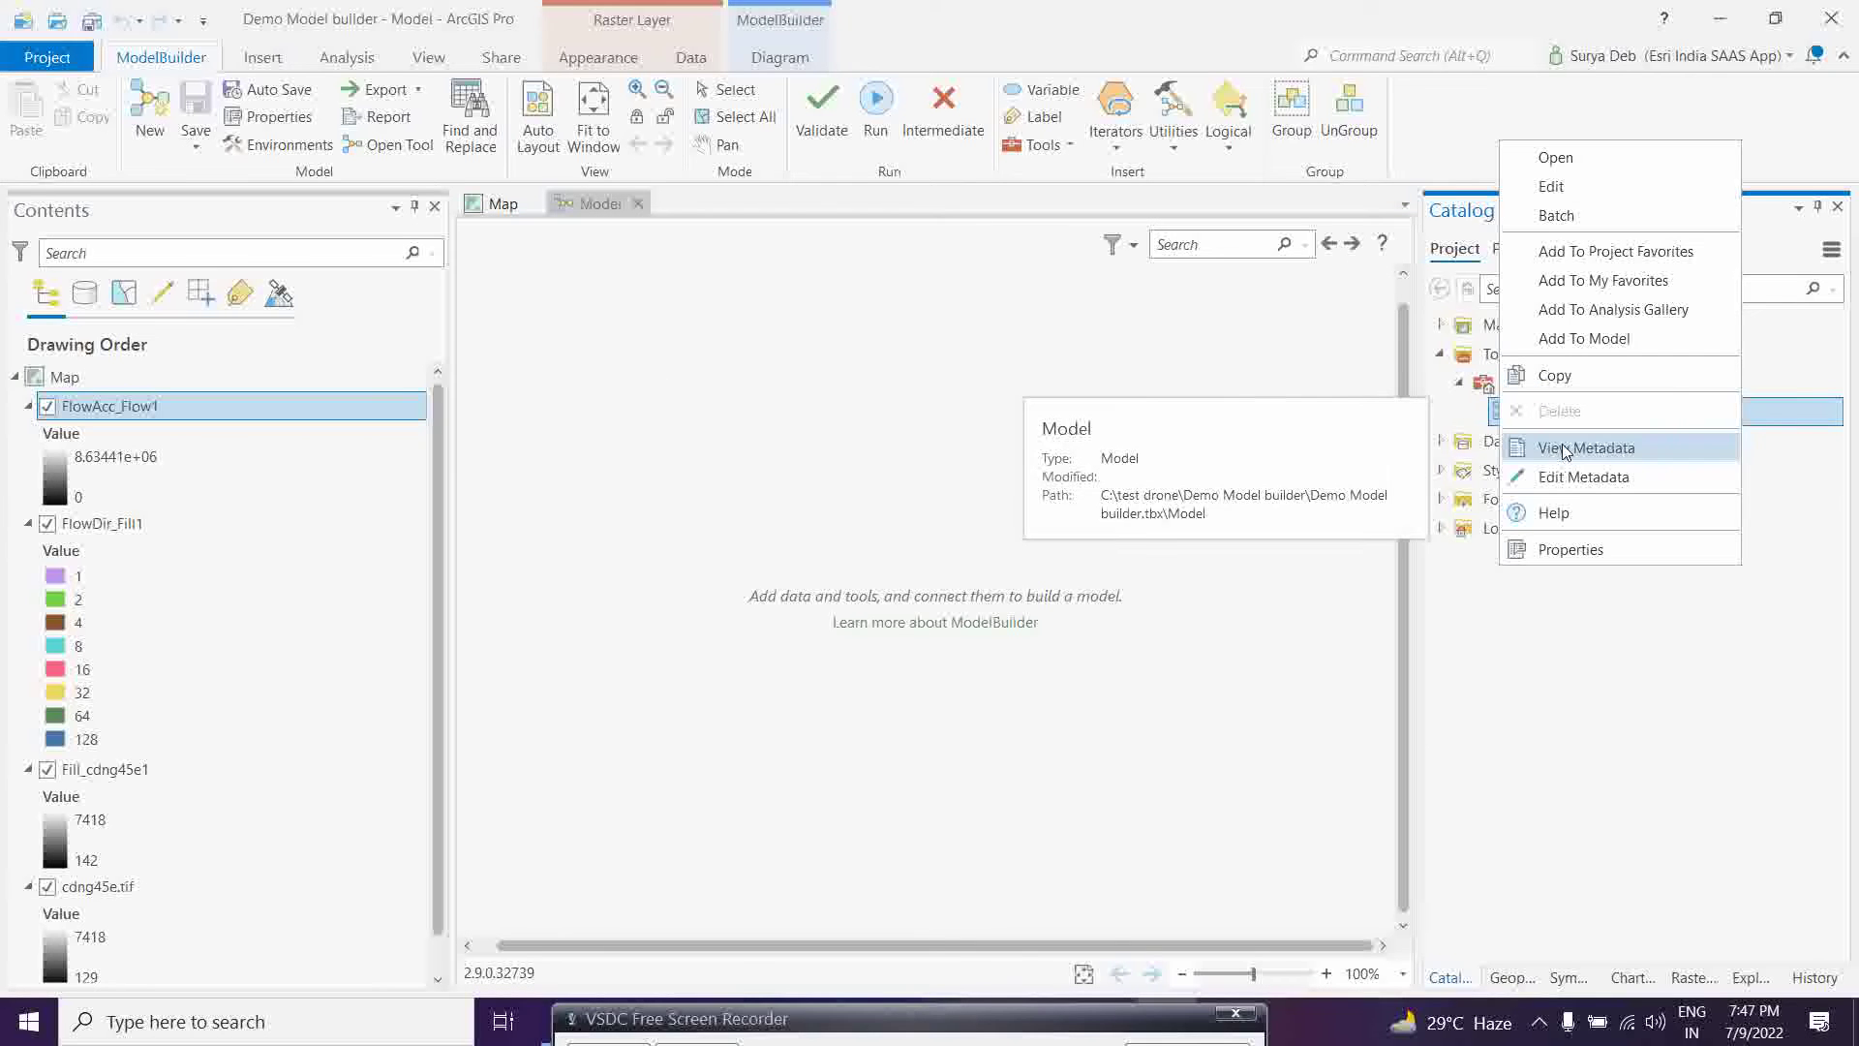
click(1555, 552)
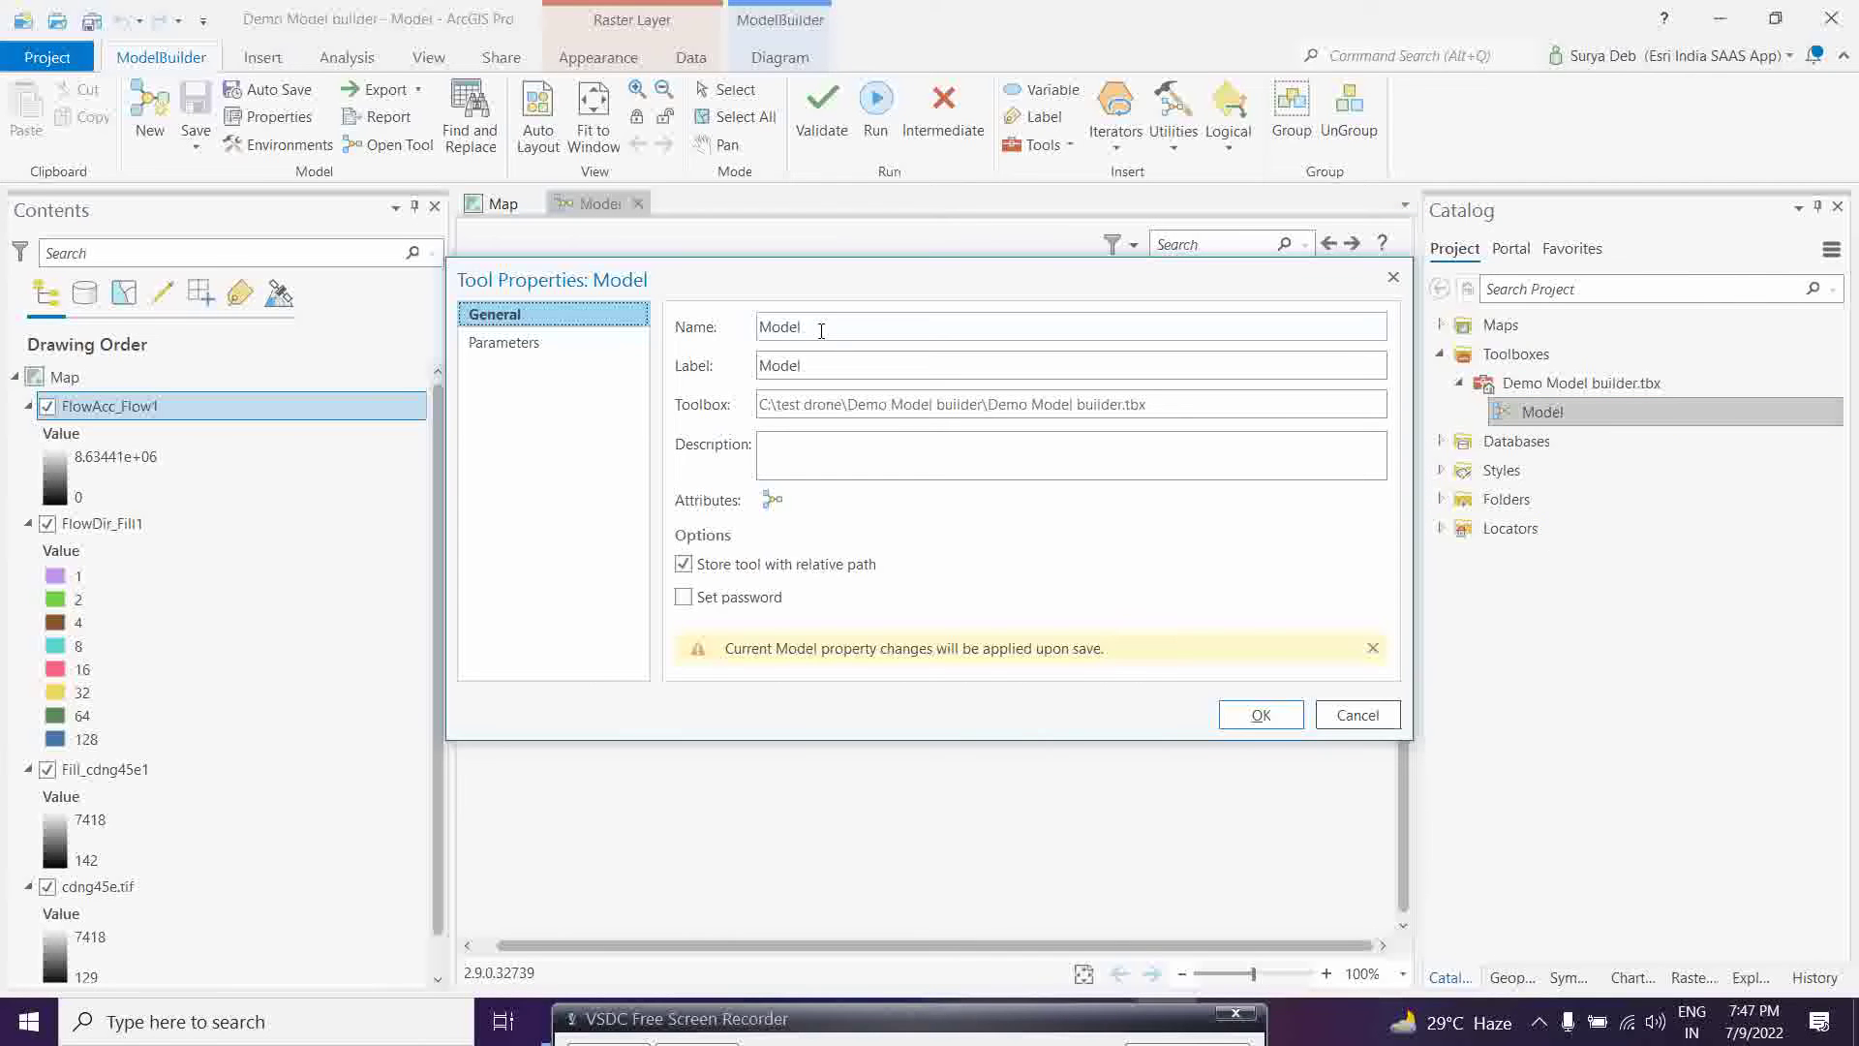
drag(821, 330, 746, 327)
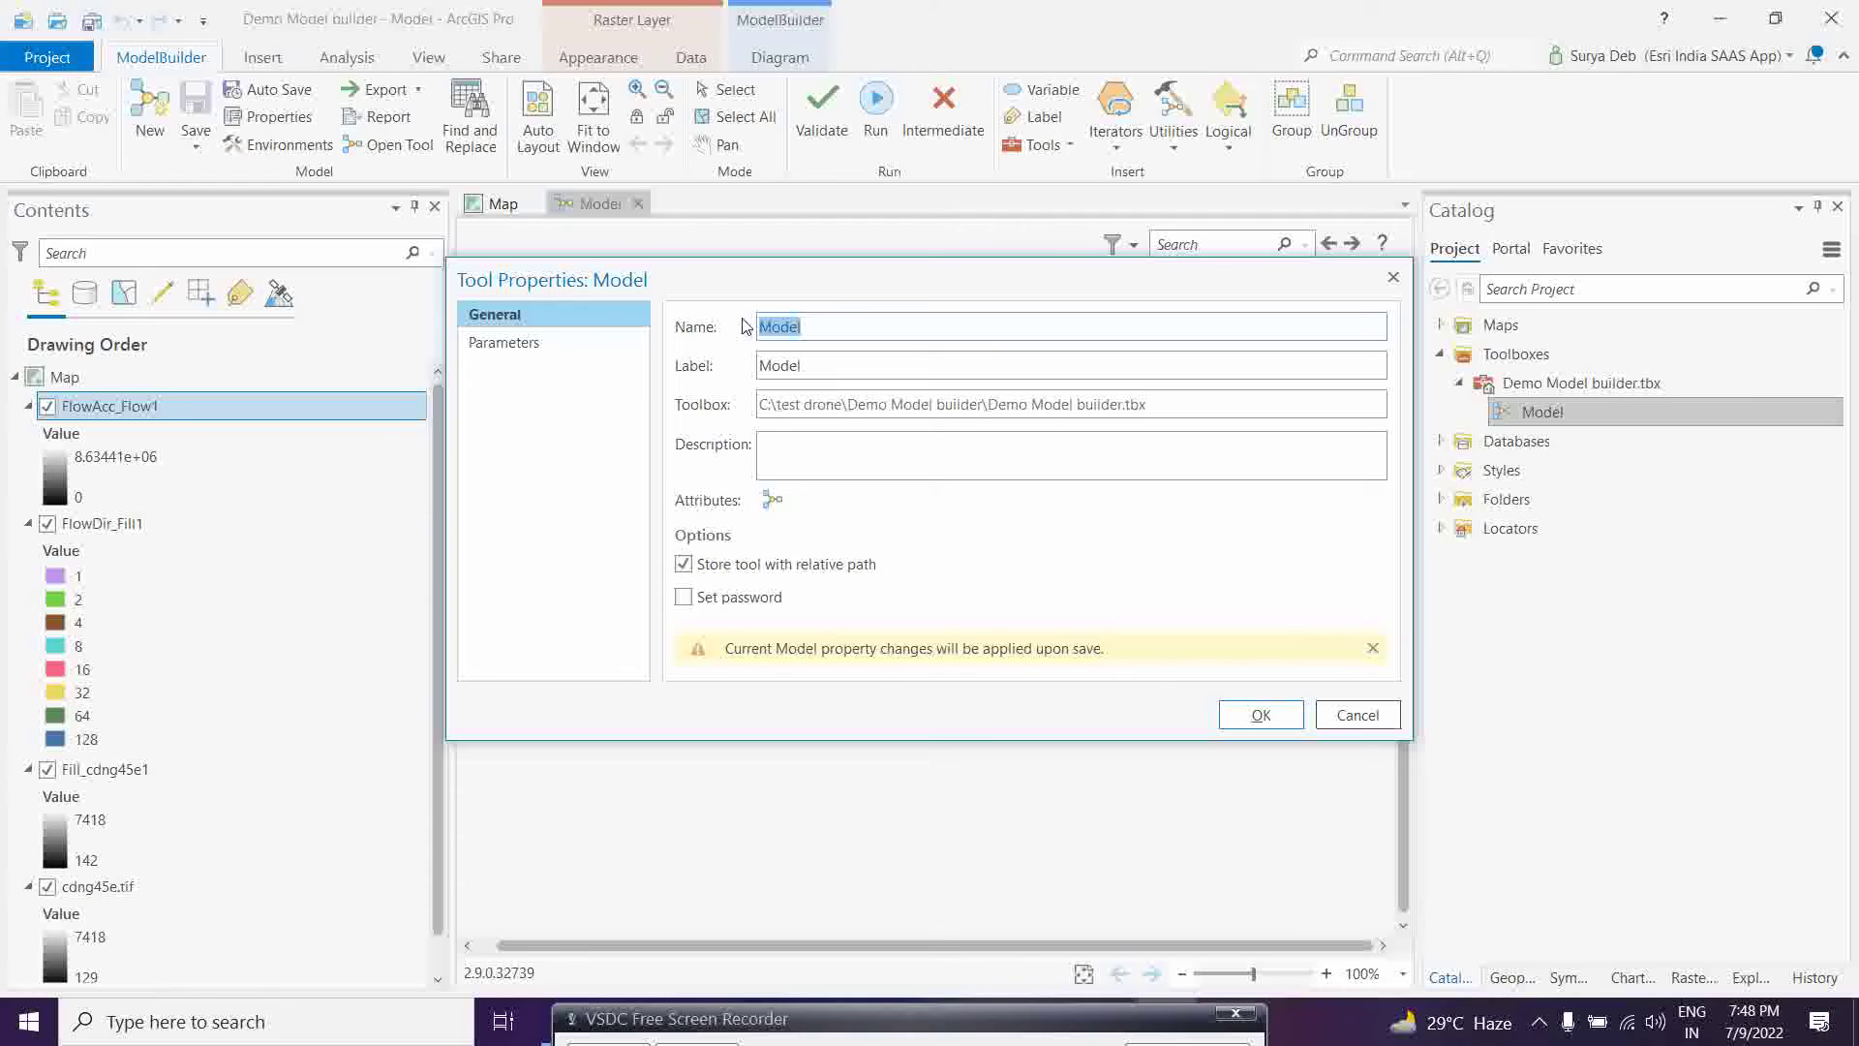
text(Hodrological)
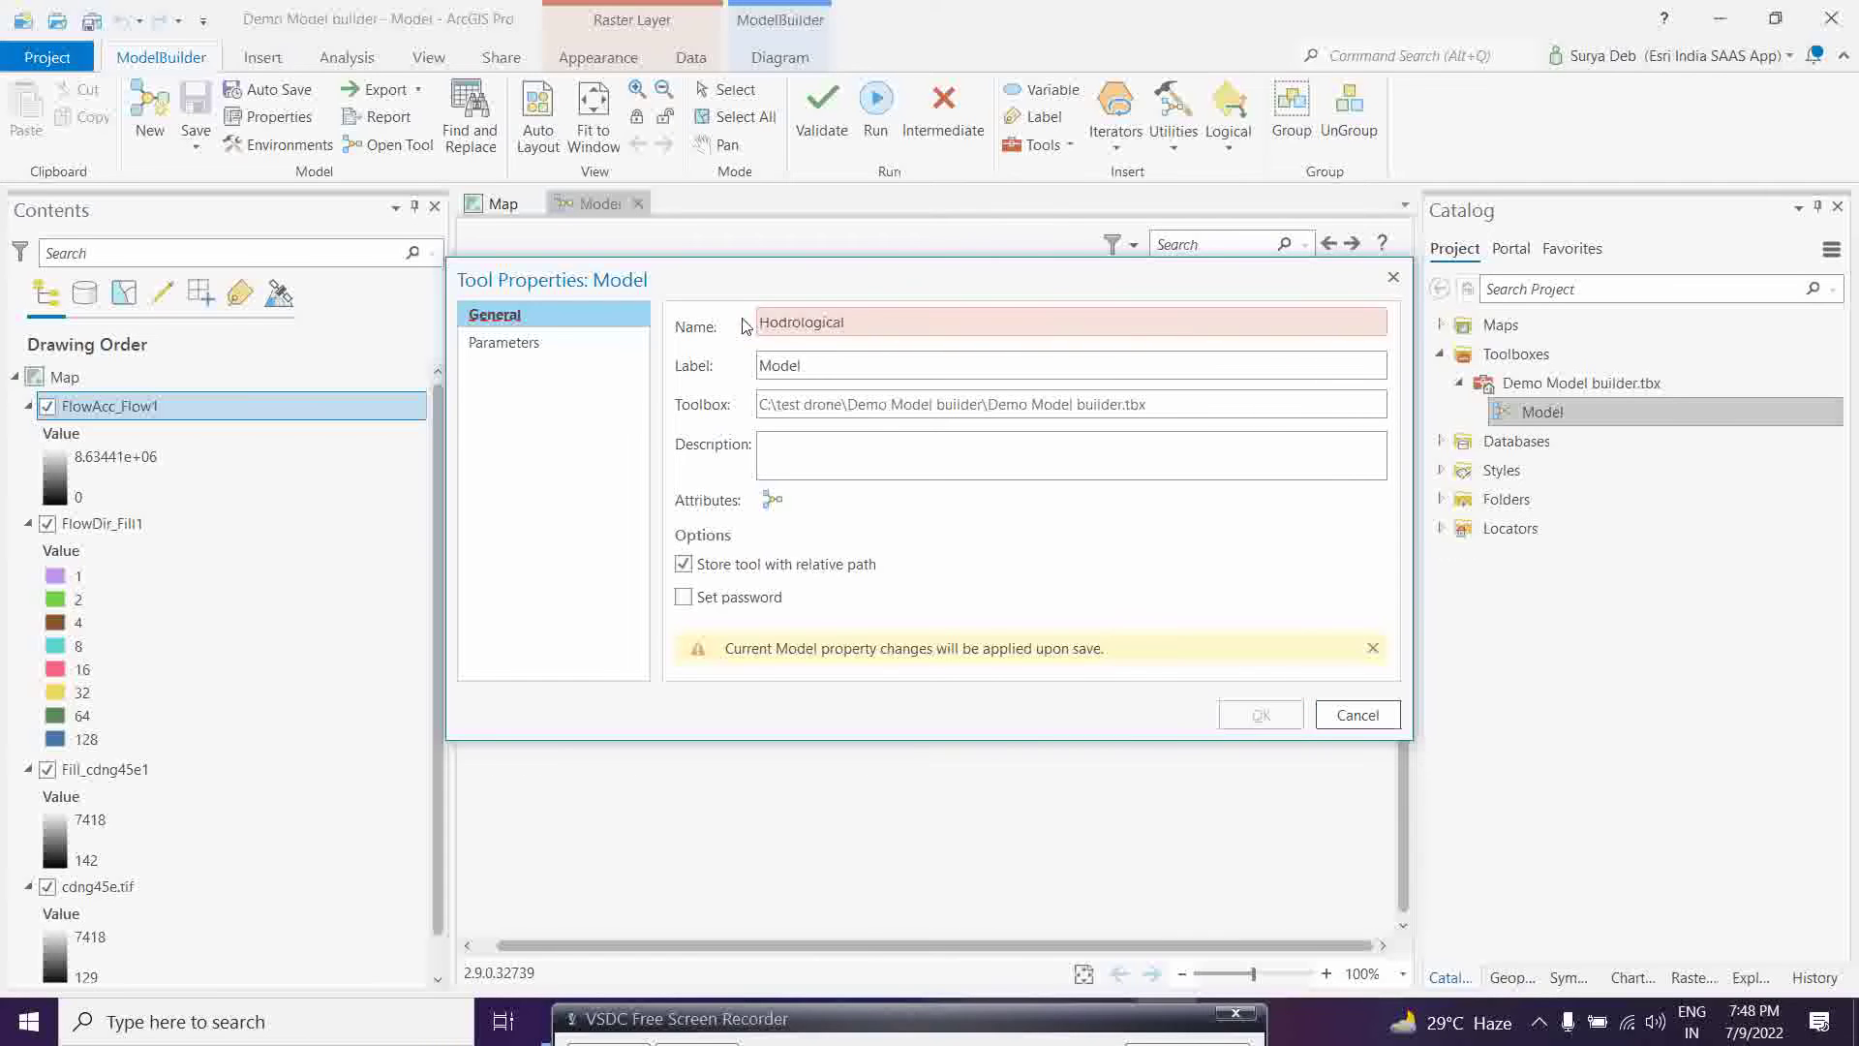
key(BackSpace)
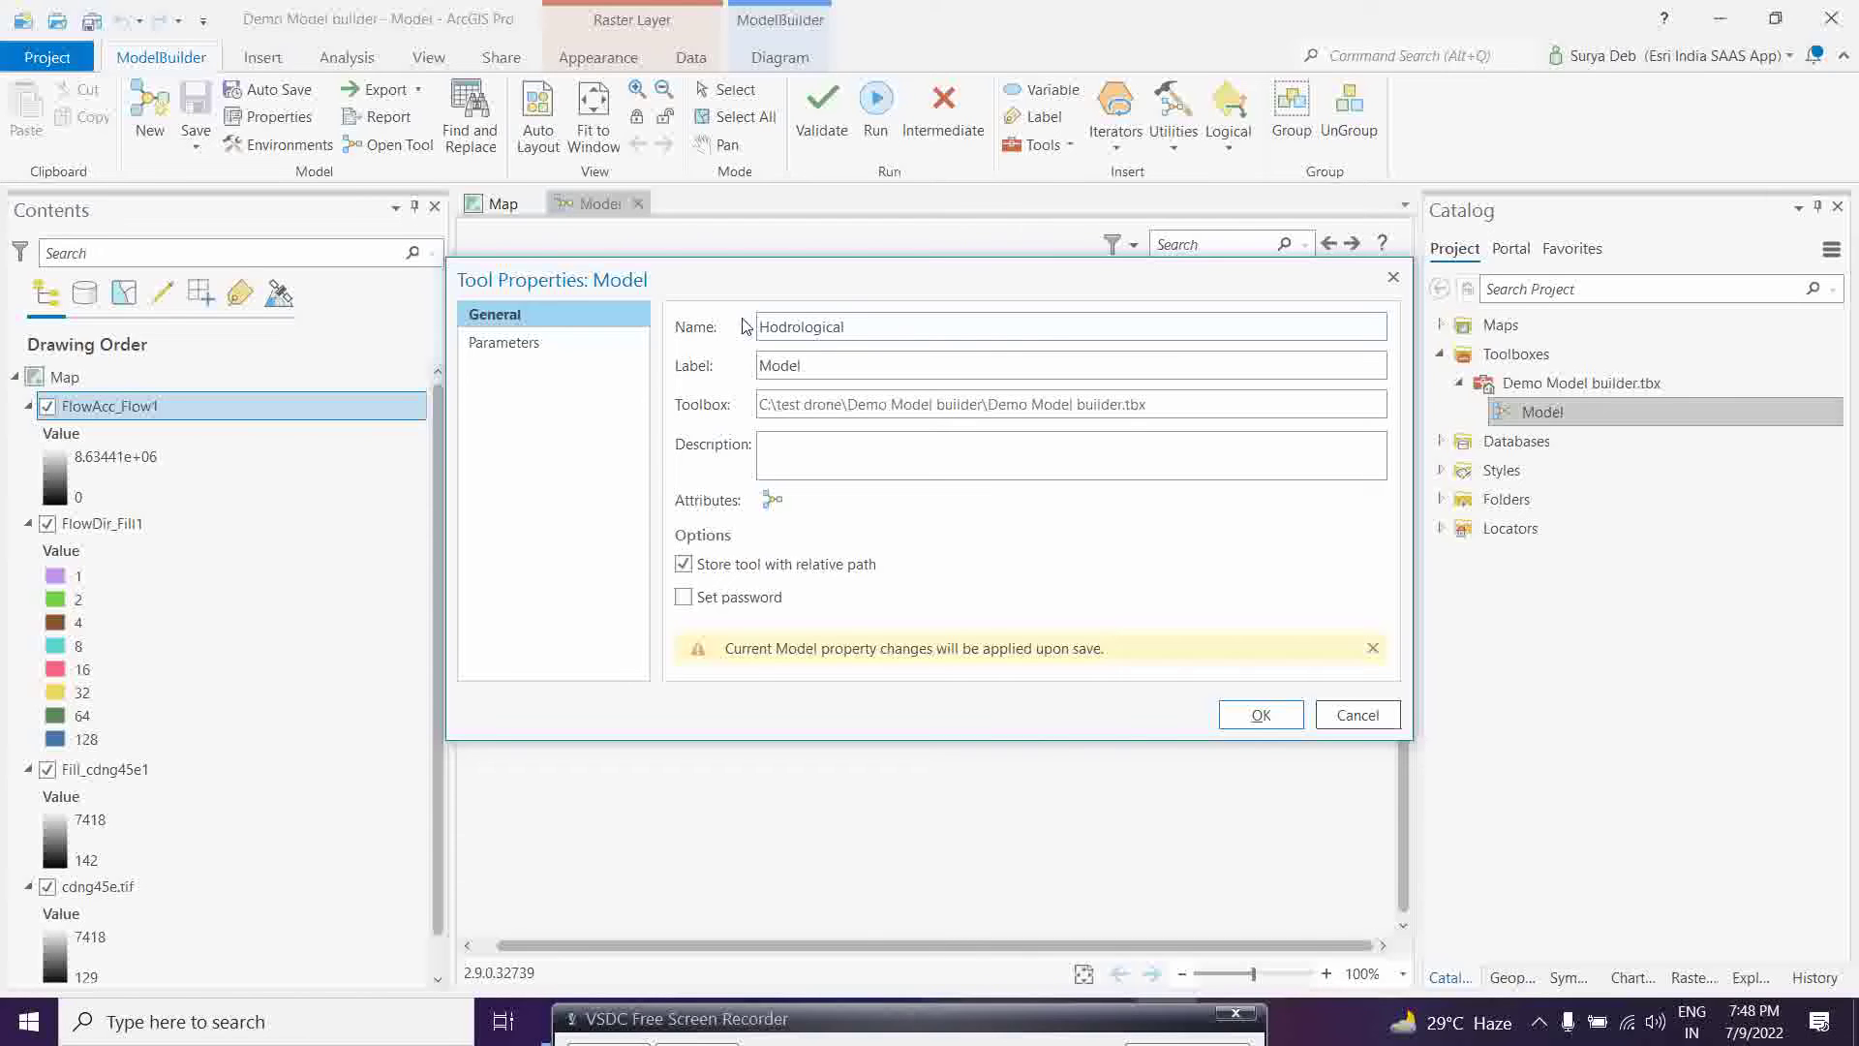
text(_Model)
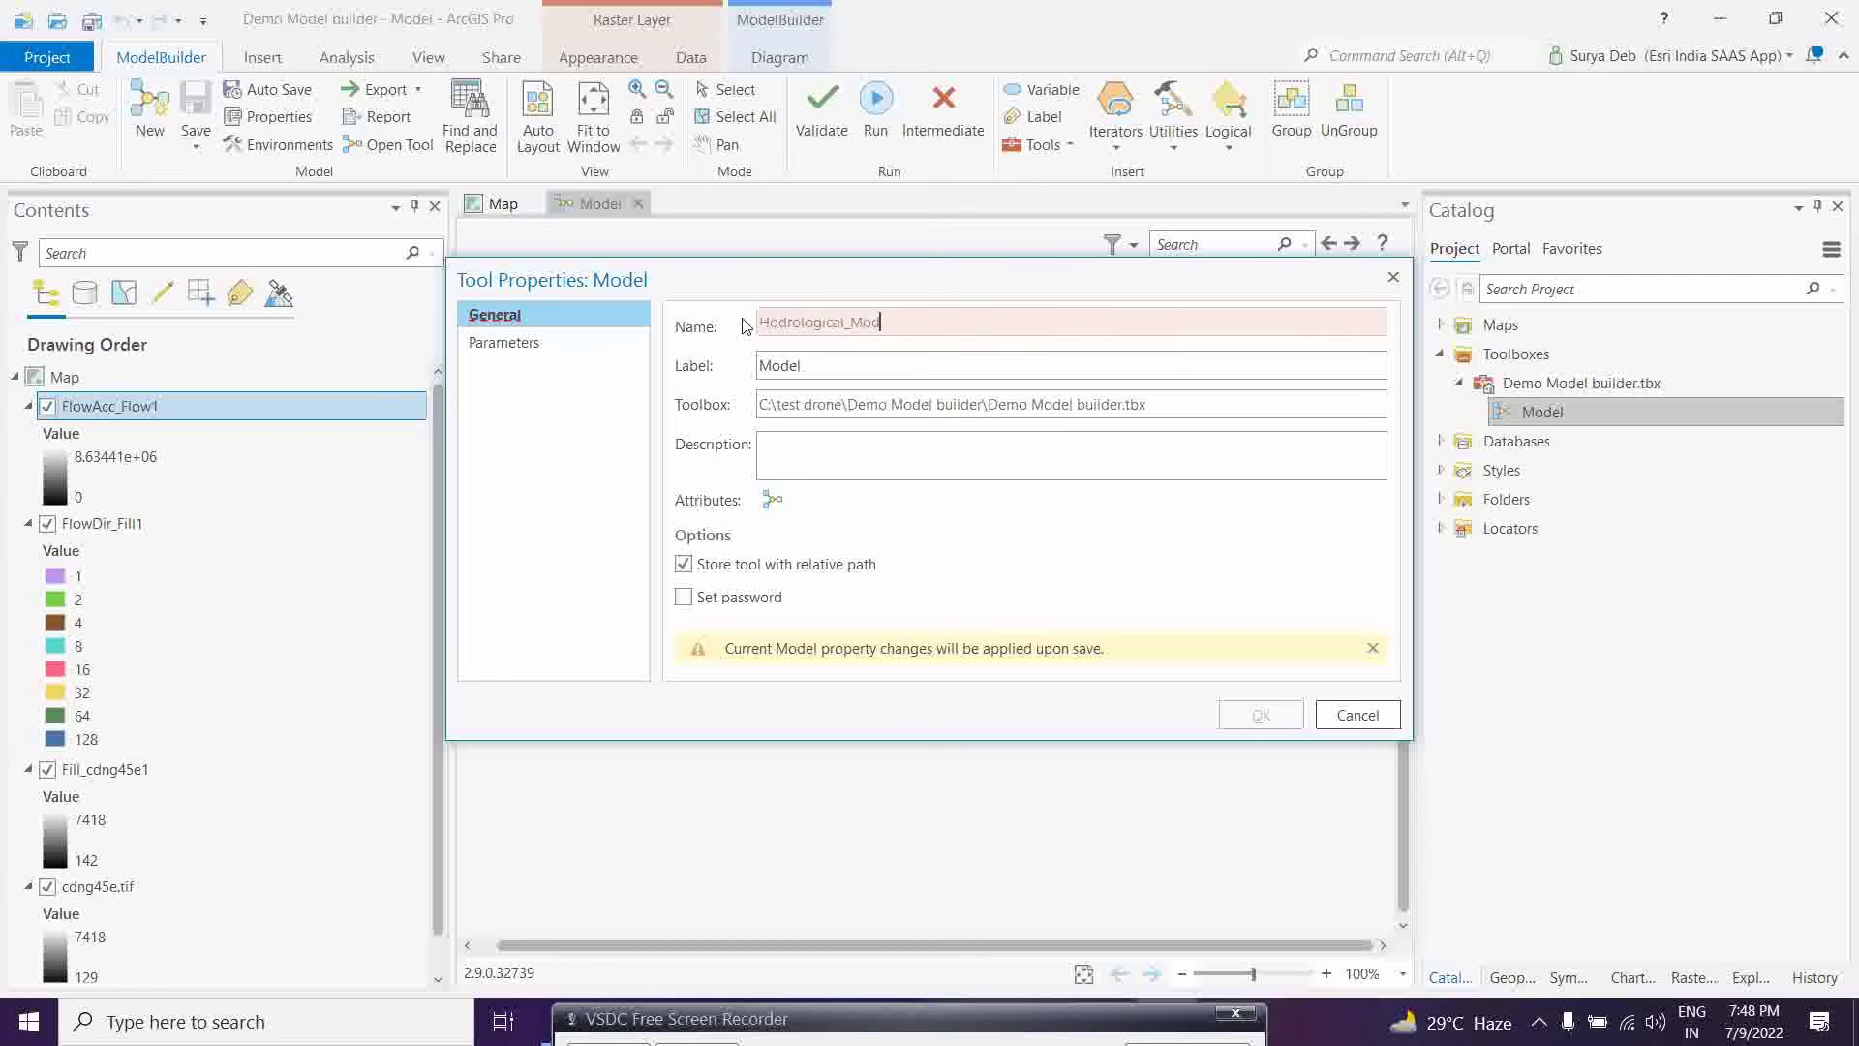
key(BackSpace)
key(BackSpace)
key(BackSpace)
key(BackSpace)
key(BackSpace)
key(BackSpace)
key(BackSpace)
key(BackSpace)
key(BackSpace)
key(BackSpace)
key(BackSpace)
key(BackSpace)
key(BackSpace)
key(BackSpace)
key(BackSpace)
key(BackSpace)
key(BackSpace)
key(BackSpace)
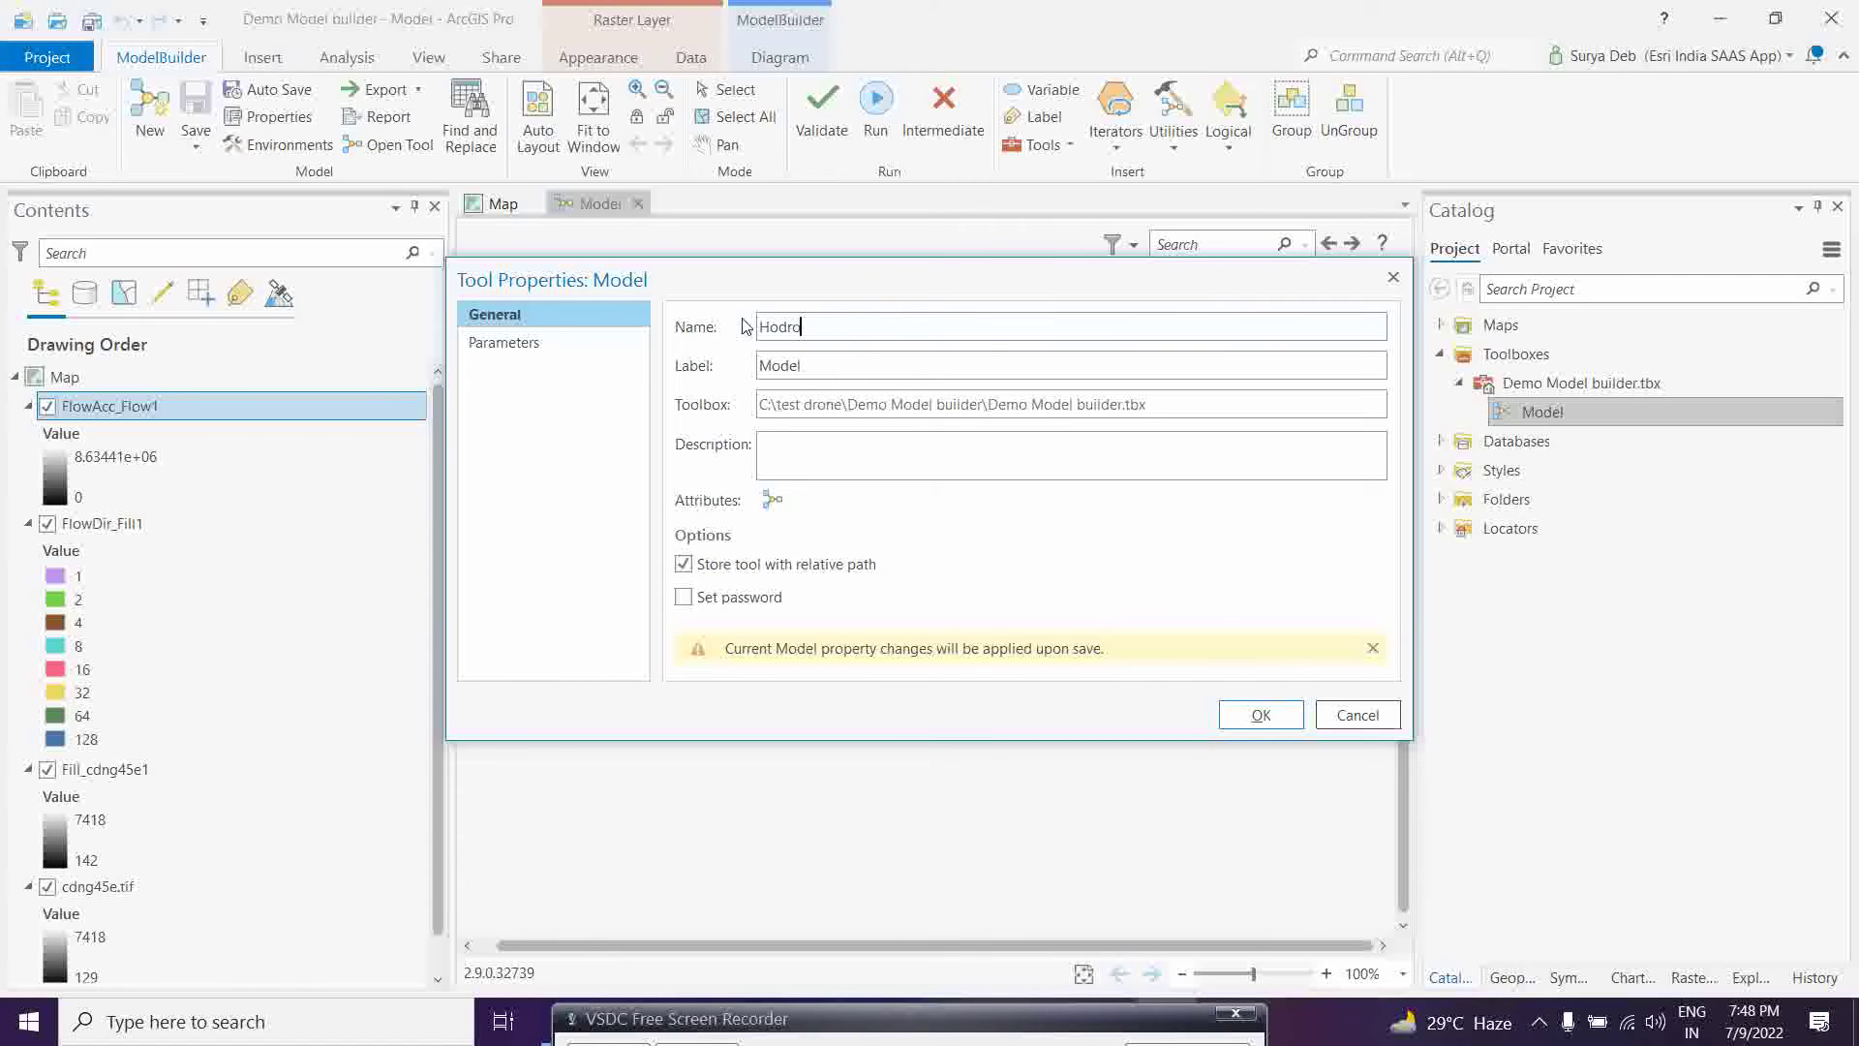
text(Hydro_model)
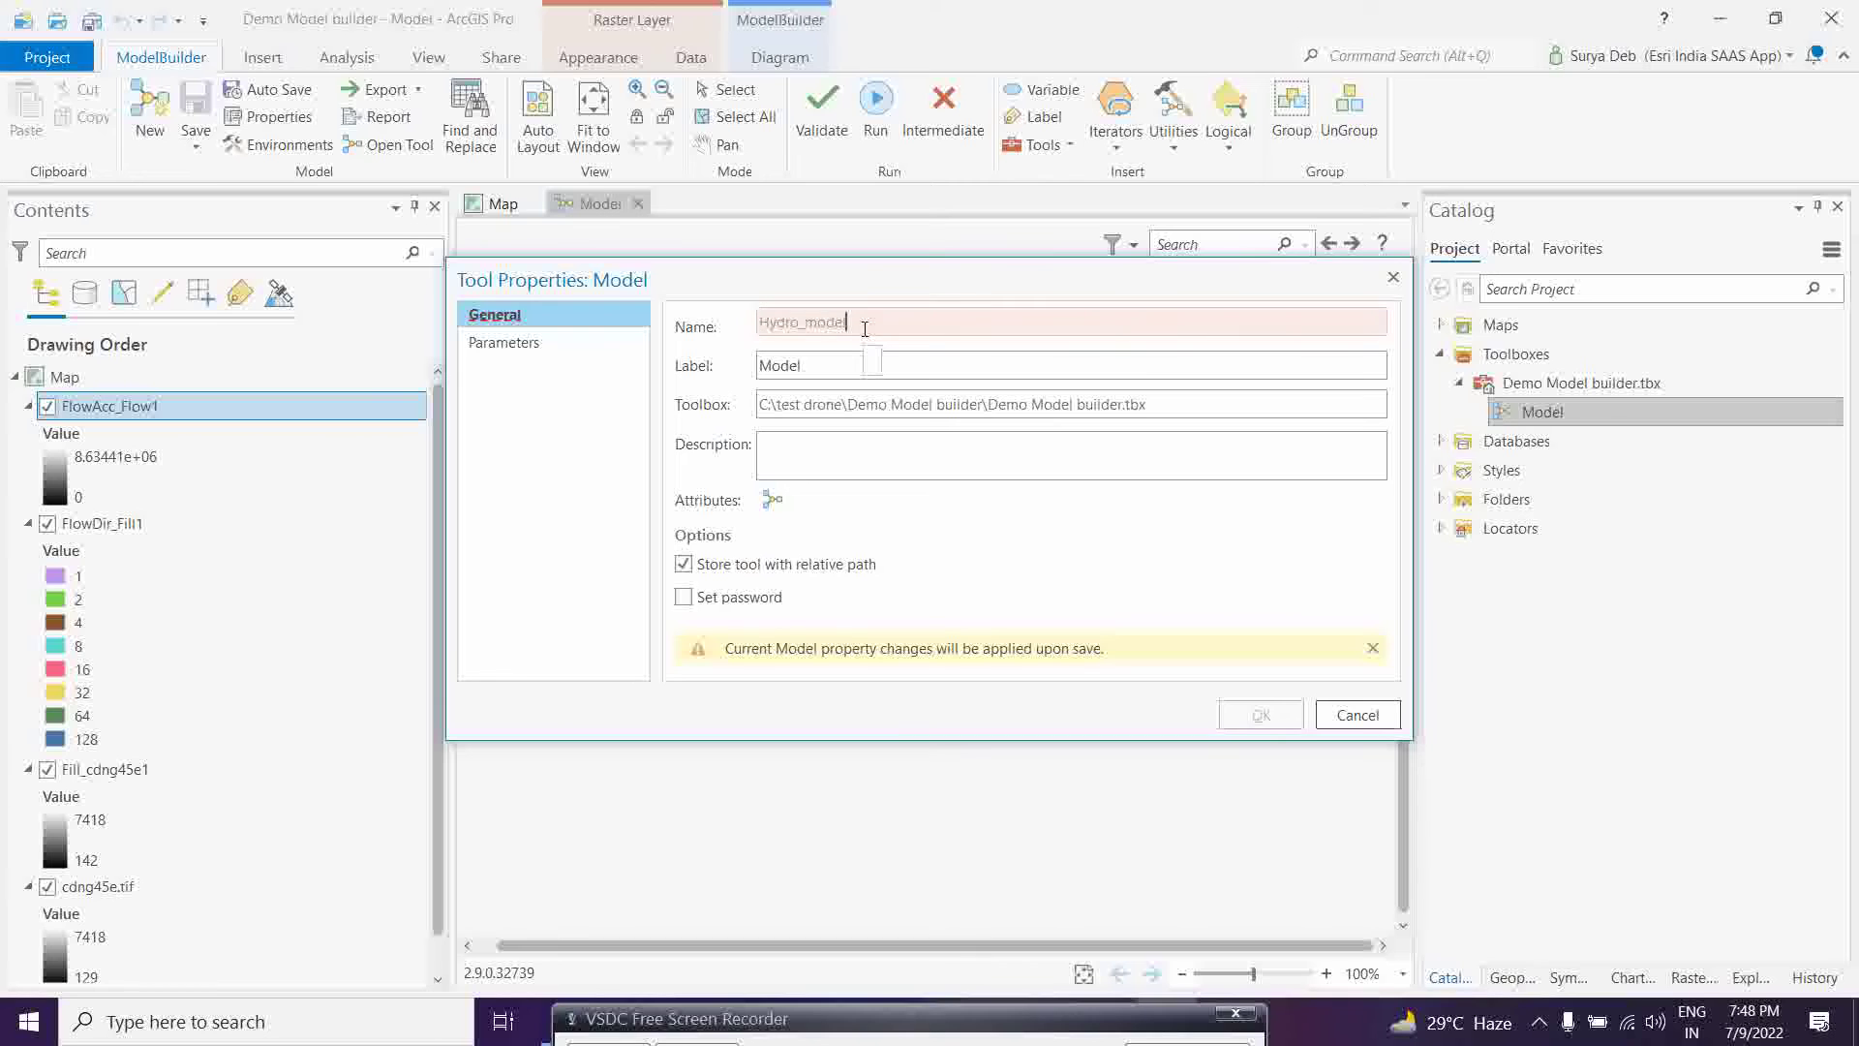
key(BackSpace)
key(BackSpace)
key(BackSpace)
key(BackSpace)
key(BackSpace)
key(BackSpace)
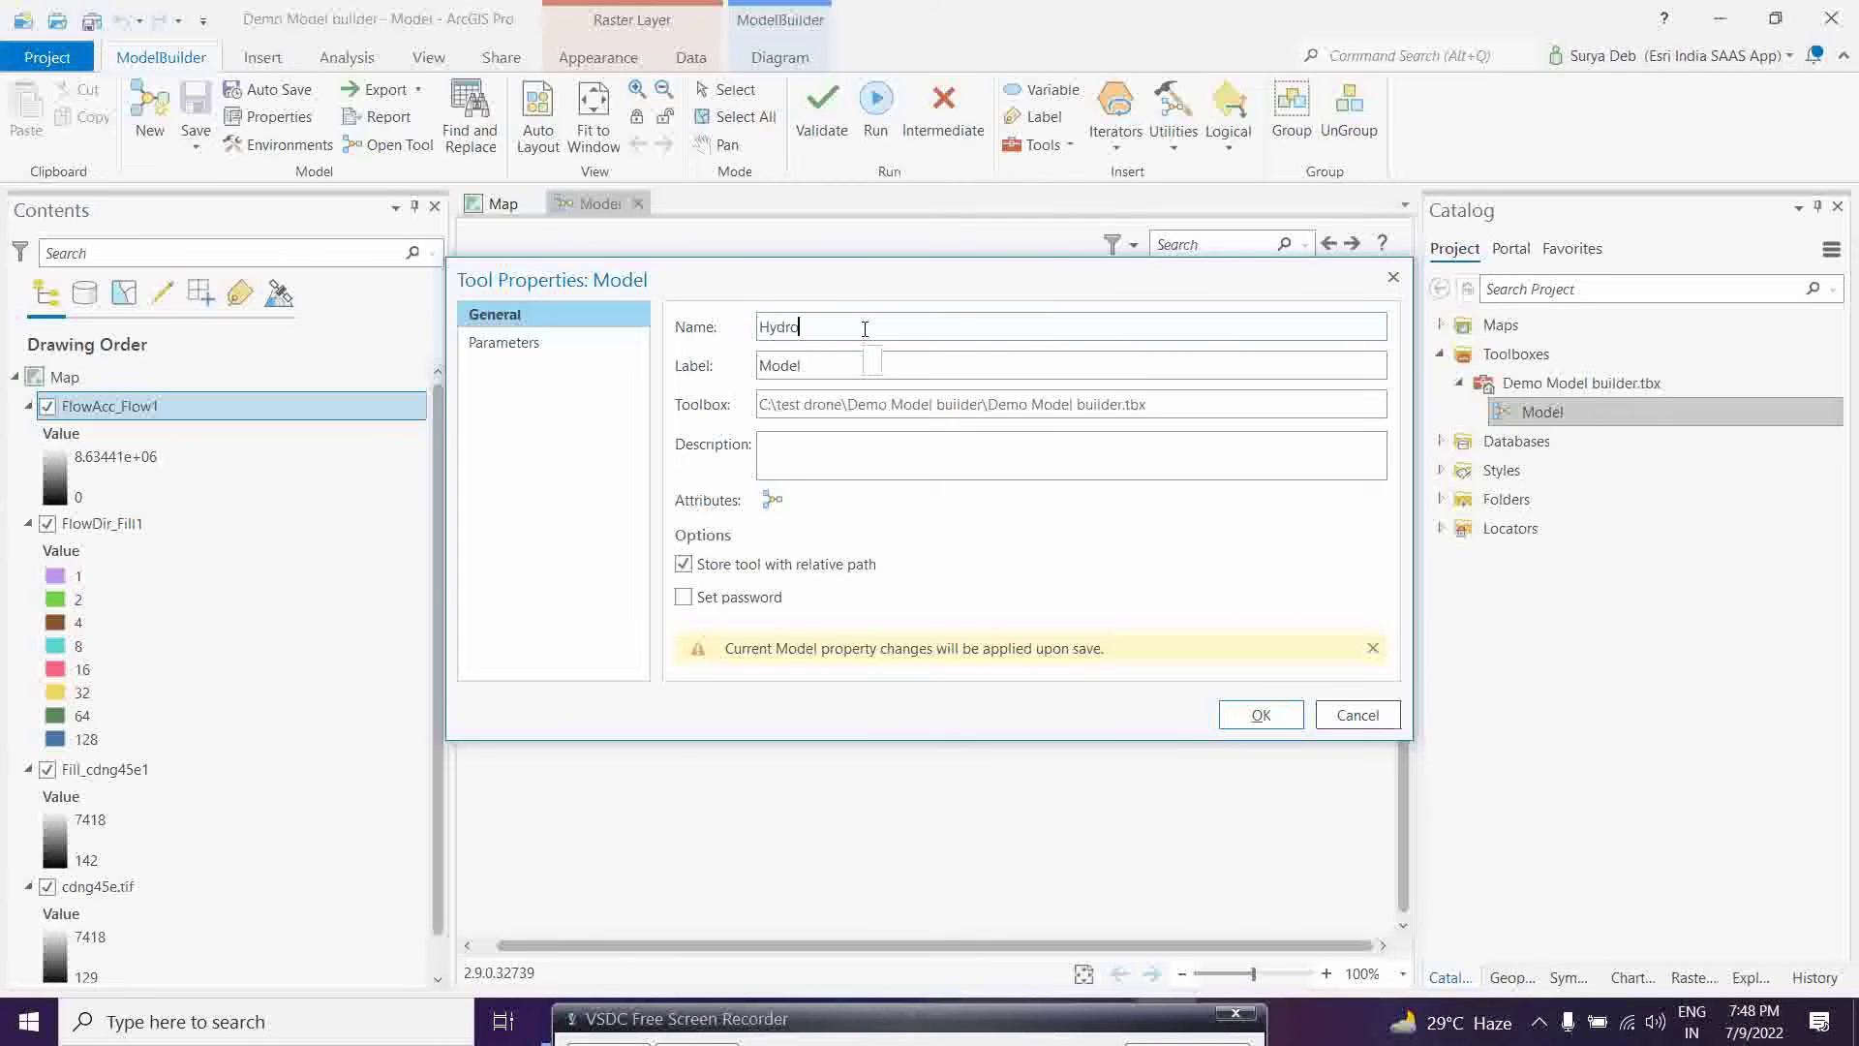
Step: Set the model's label to Hydro, apply the properties and save the model
key(Tab)
key(ctrl+a)
key(BackSpace)
text(Hydro)
click(1261, 715)
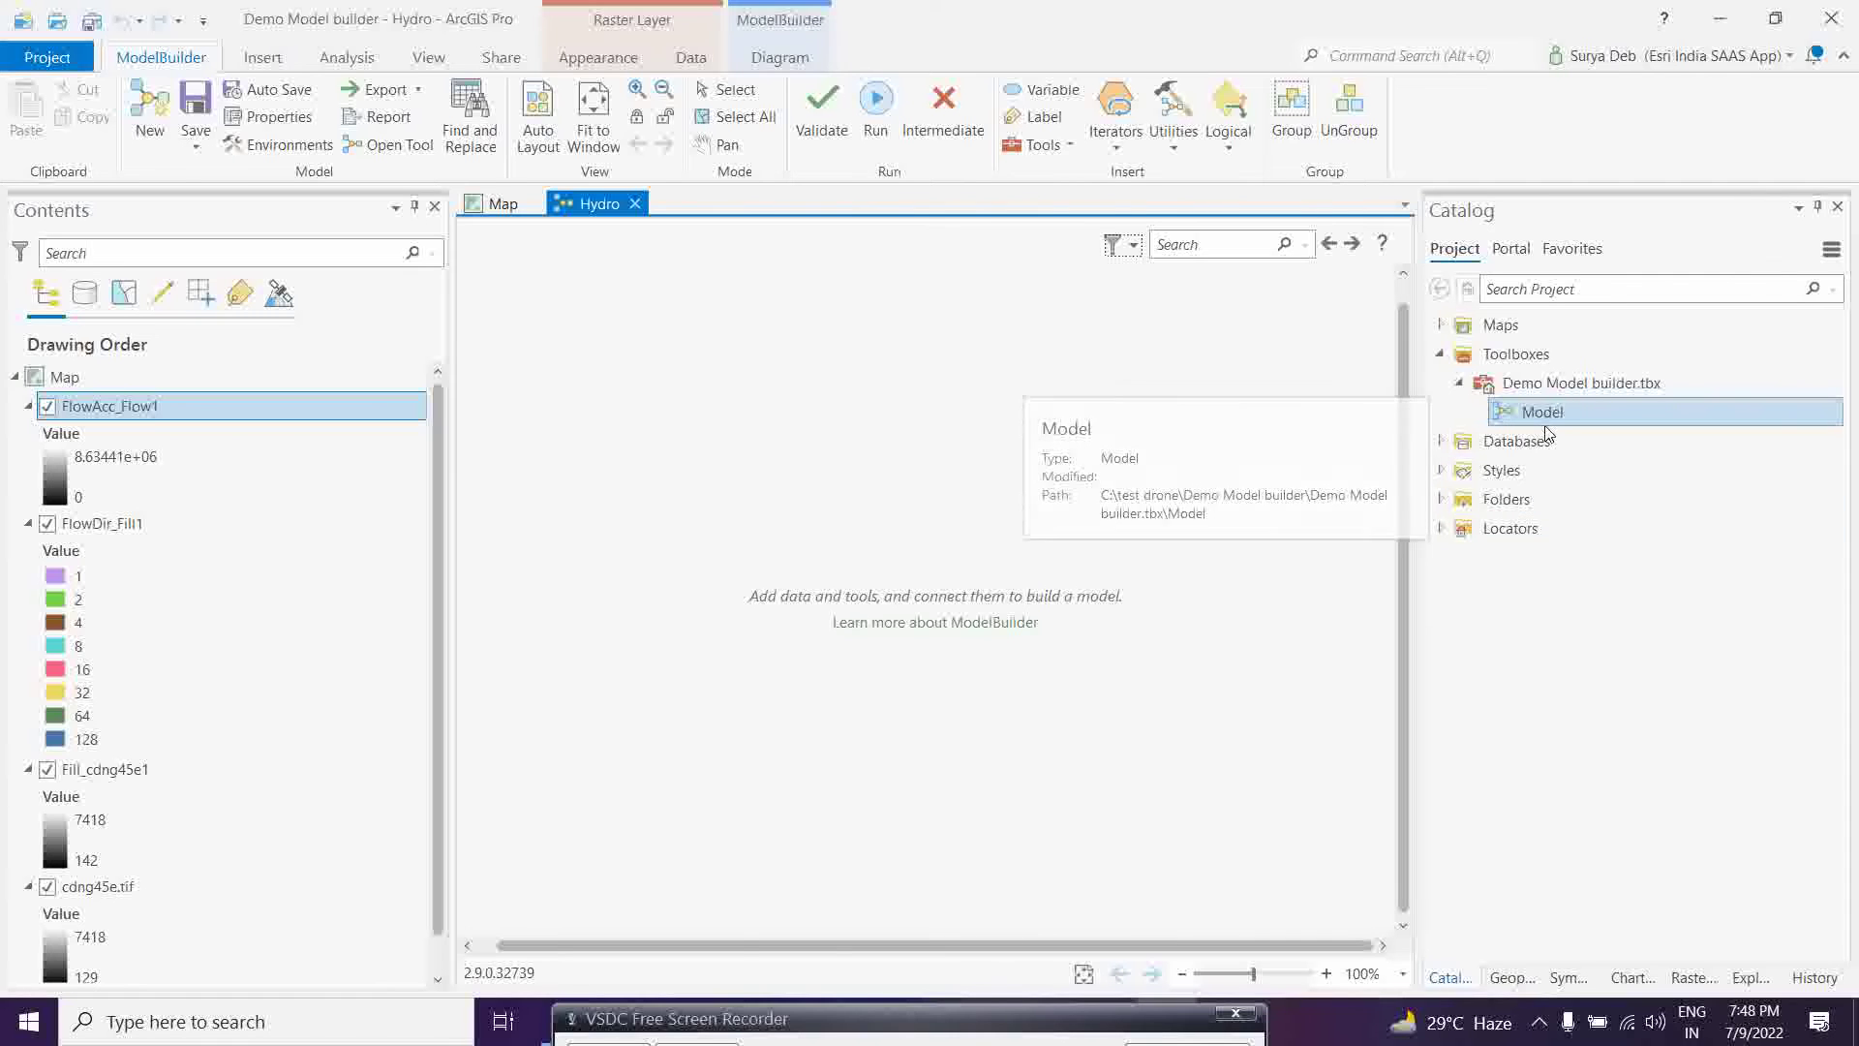
click(193, 108)
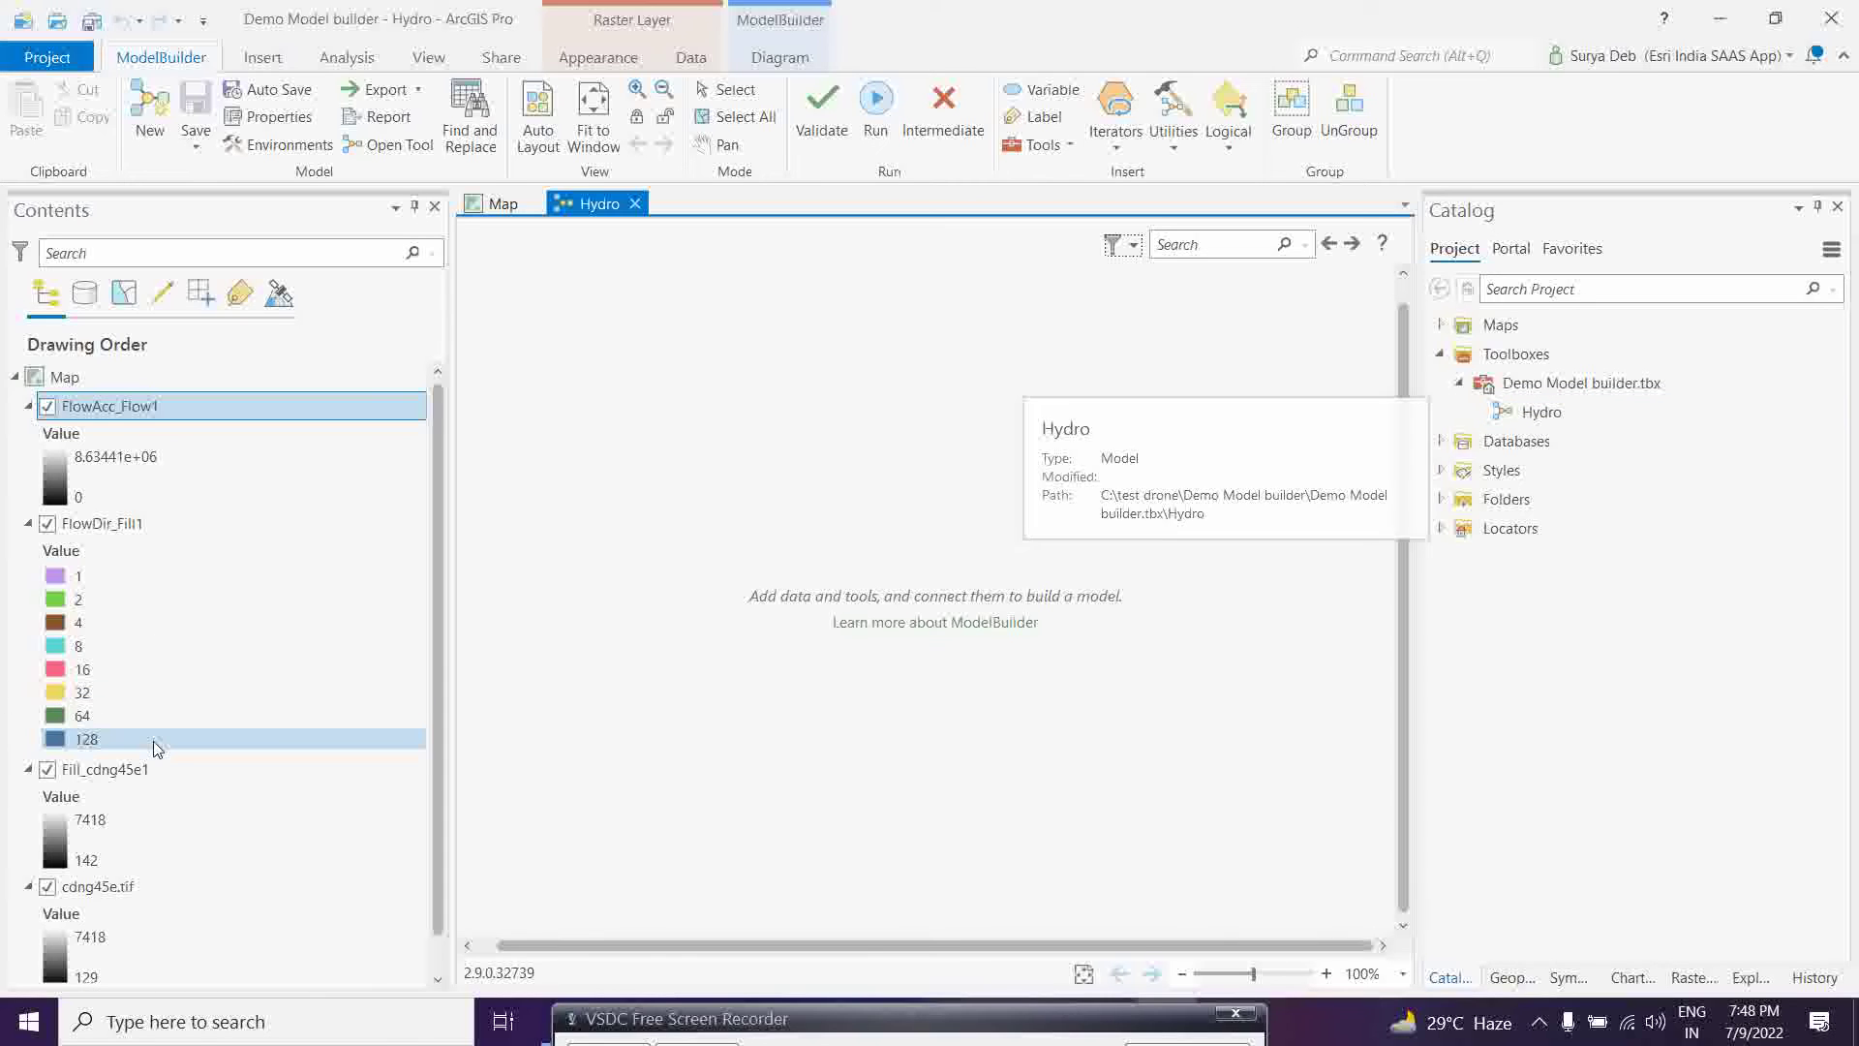
Step: Add the cdng45e.tif layer to the Hydro model as an input data element near the canvas's upper-left corner
scroll(157, 749, down, 1)
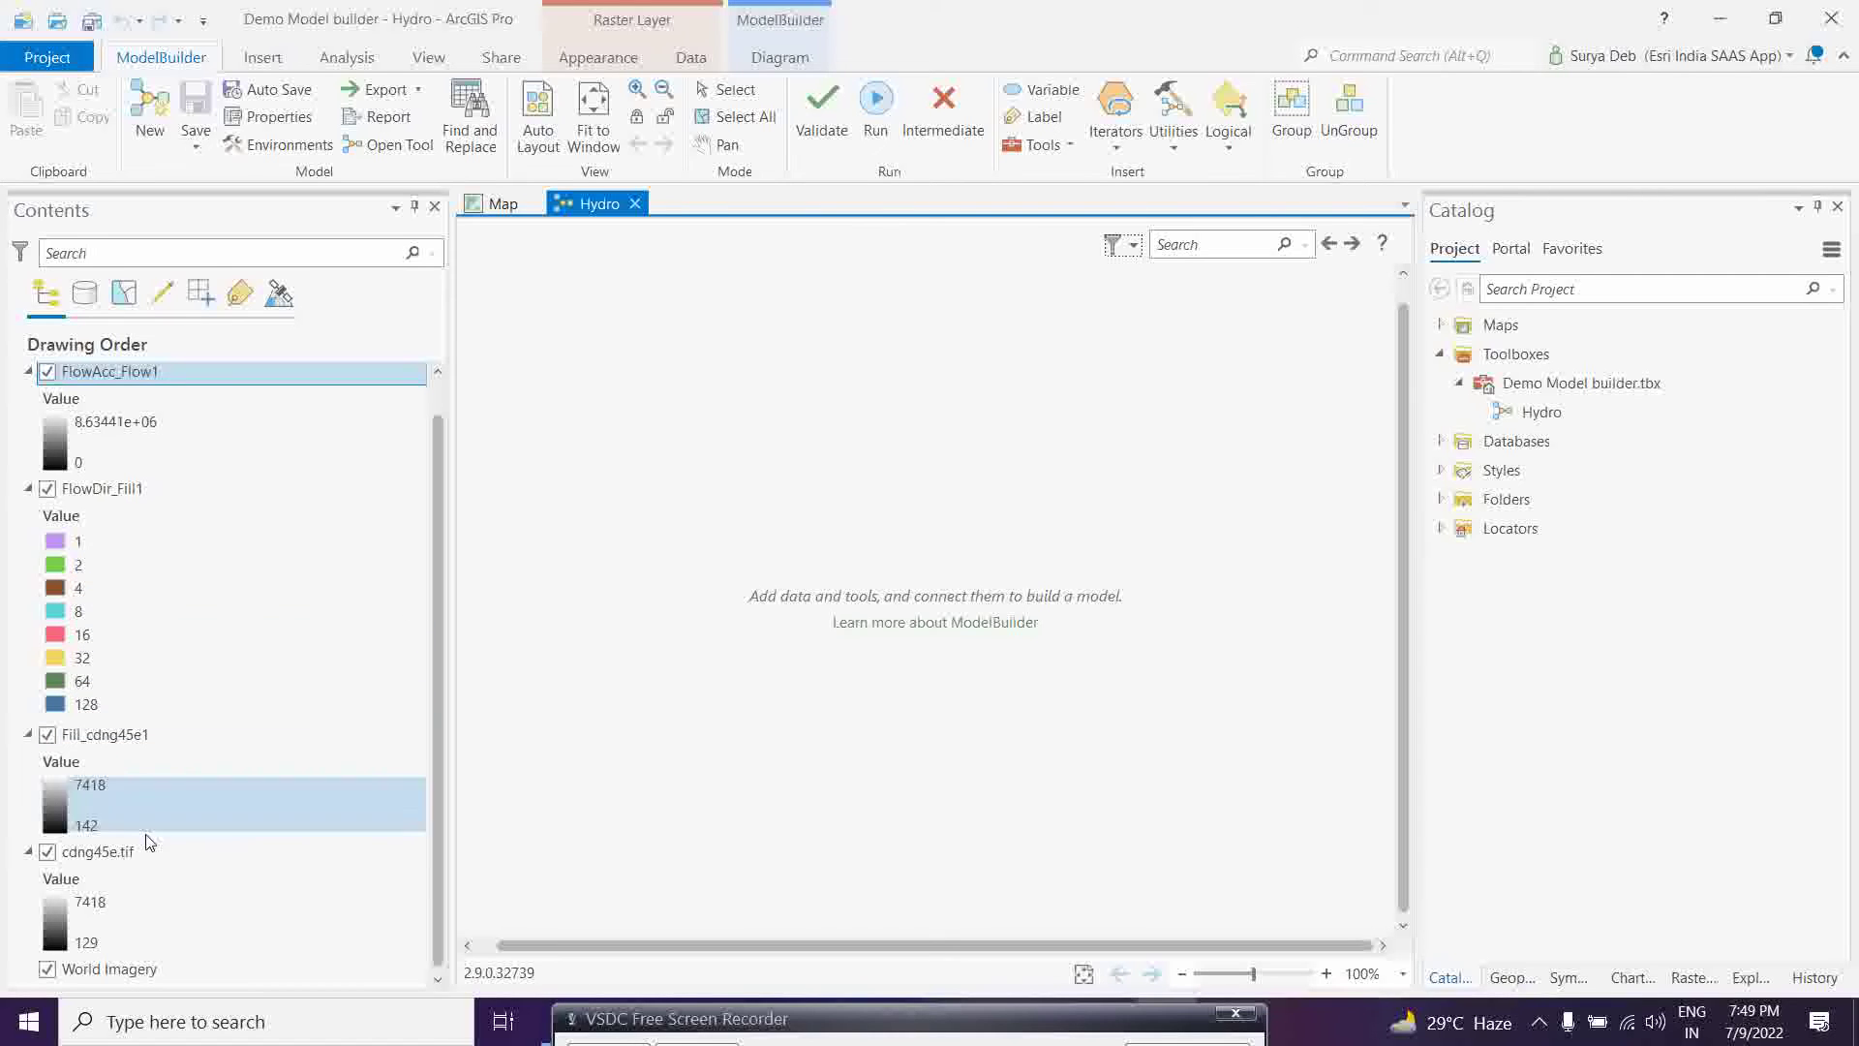
click(94, 854)
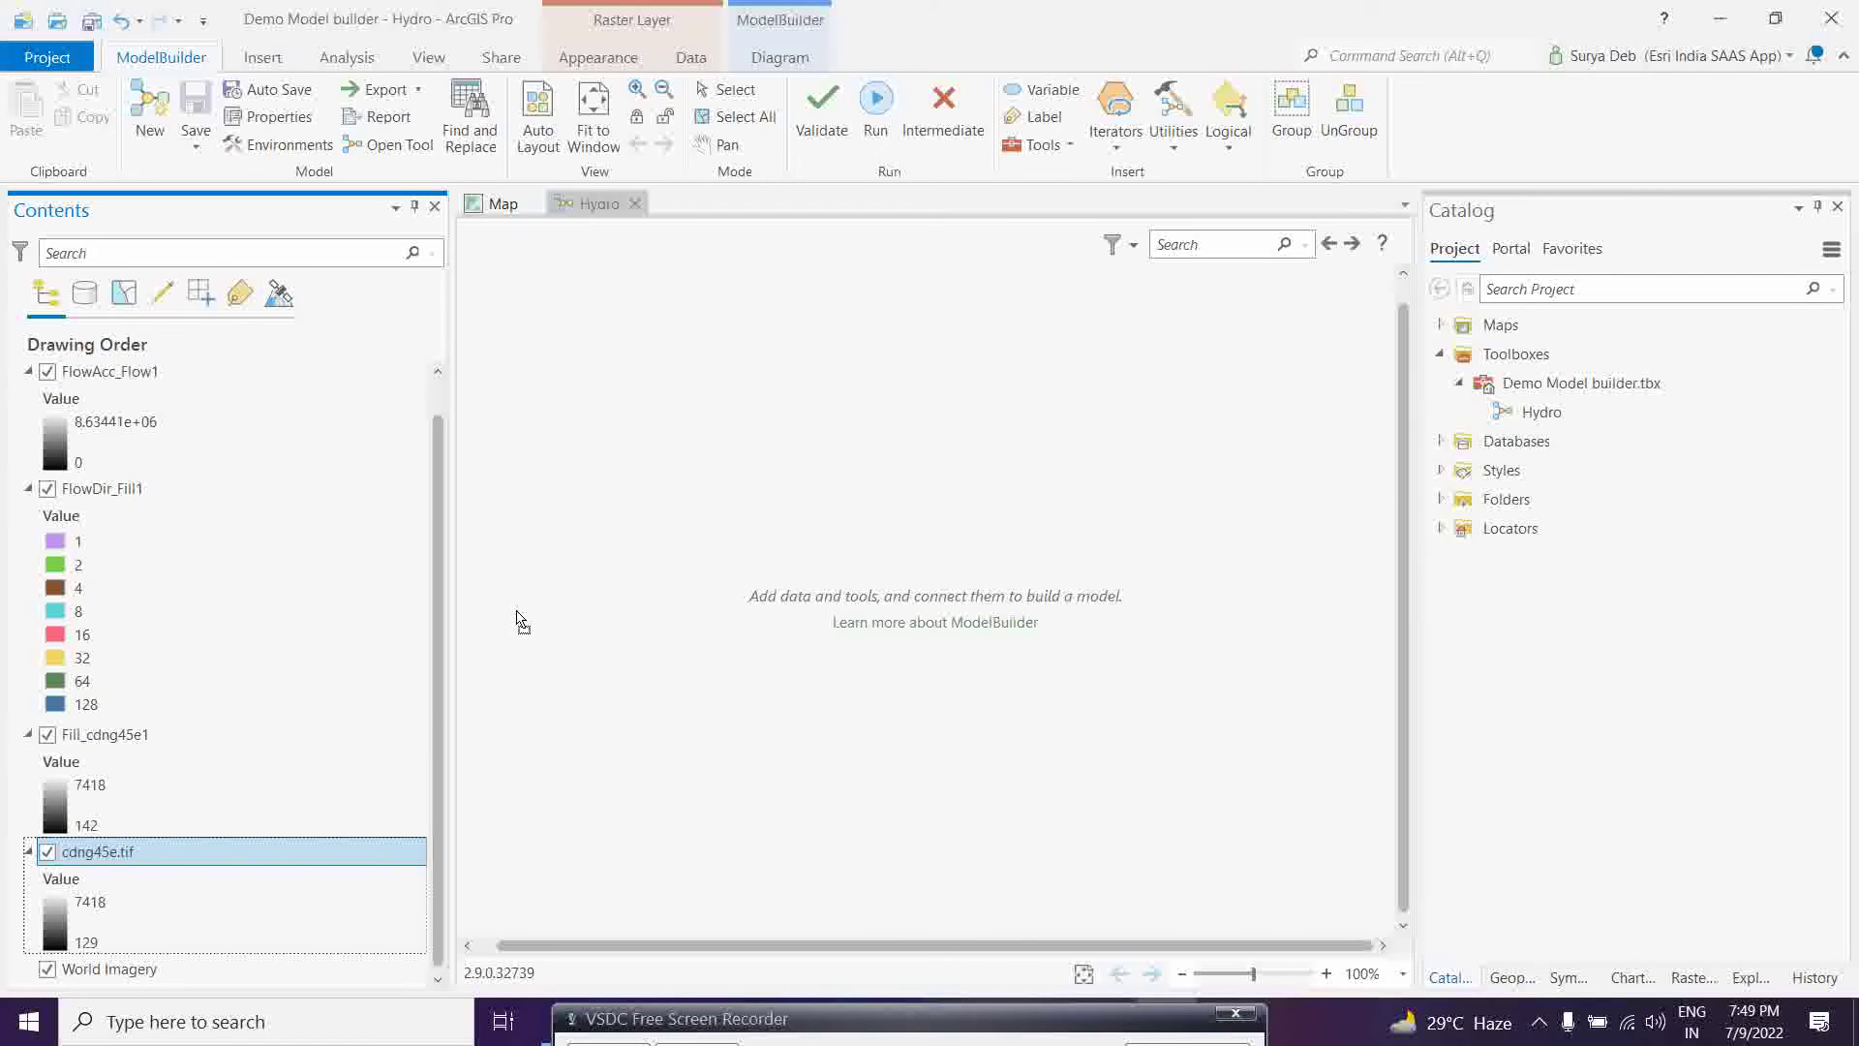
drag(555, 405, 564, 351)
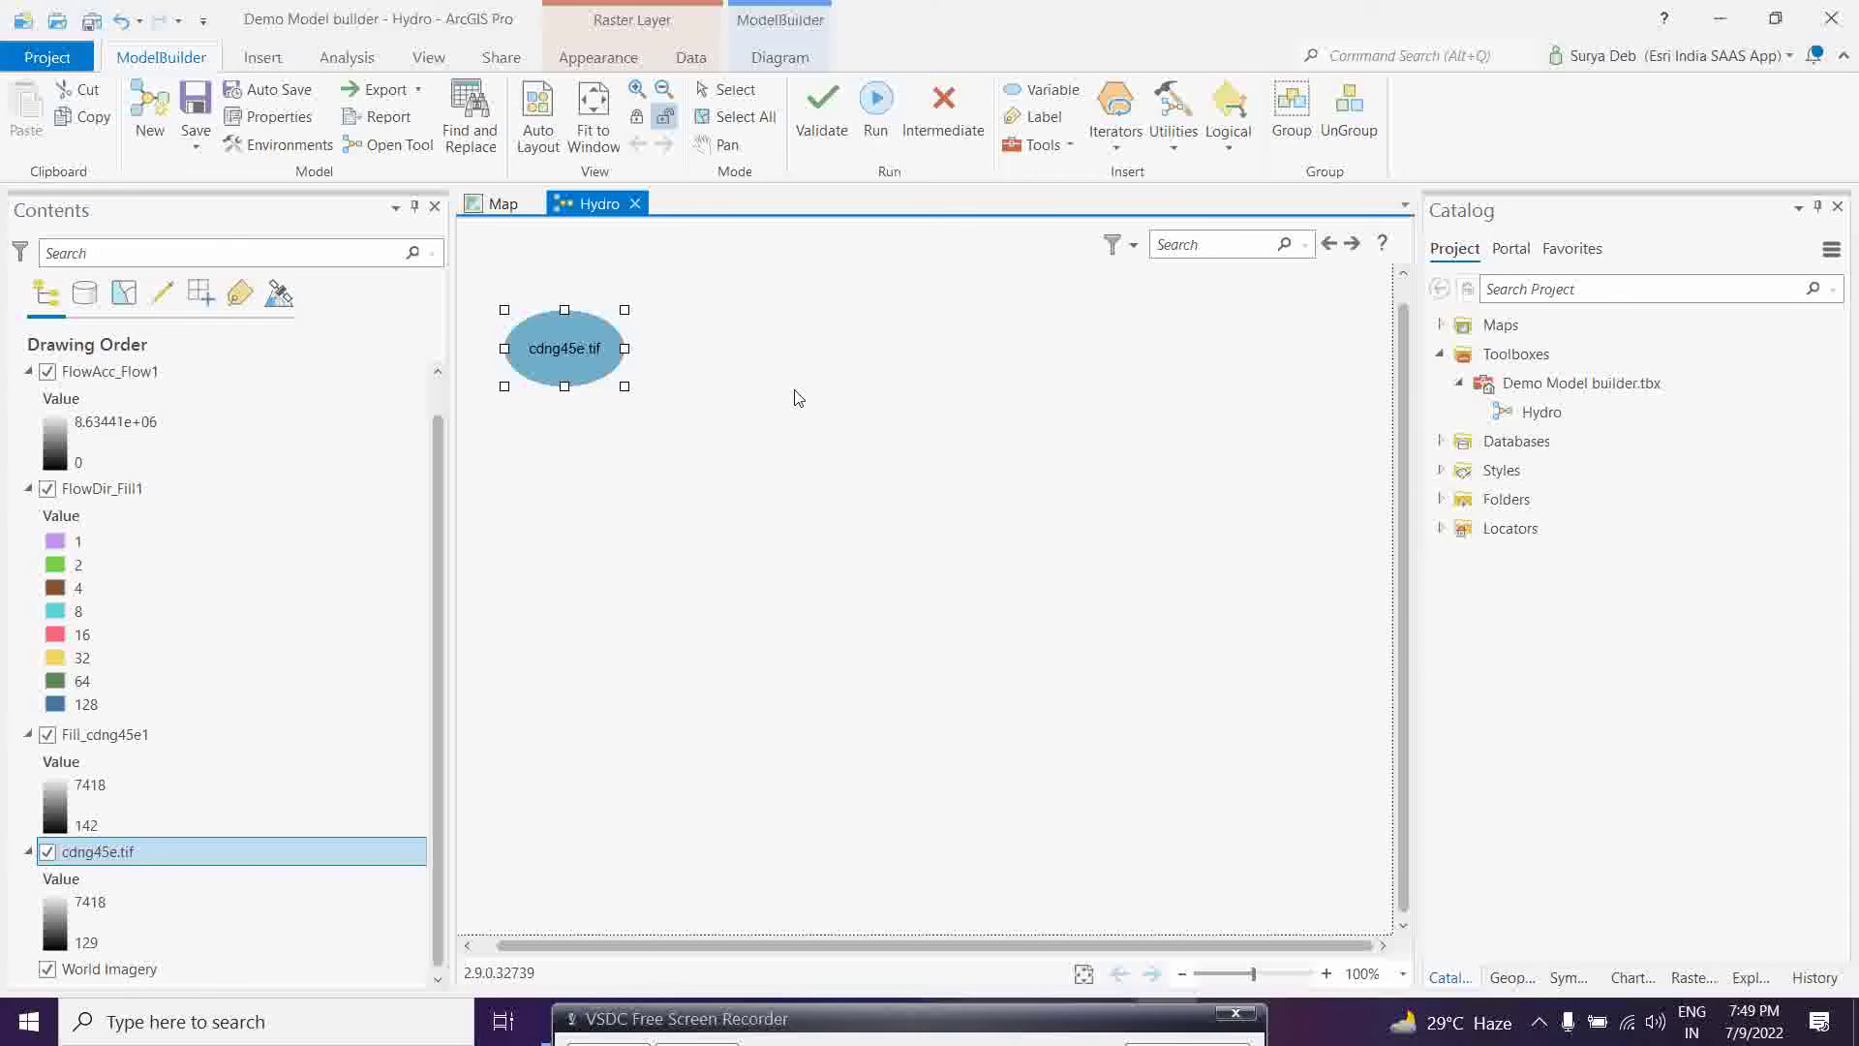
Step: Add the Fill tool beside cdng45e.tif, connect that raster as its input surface raster, and bring its output closer
click(1455, 980)
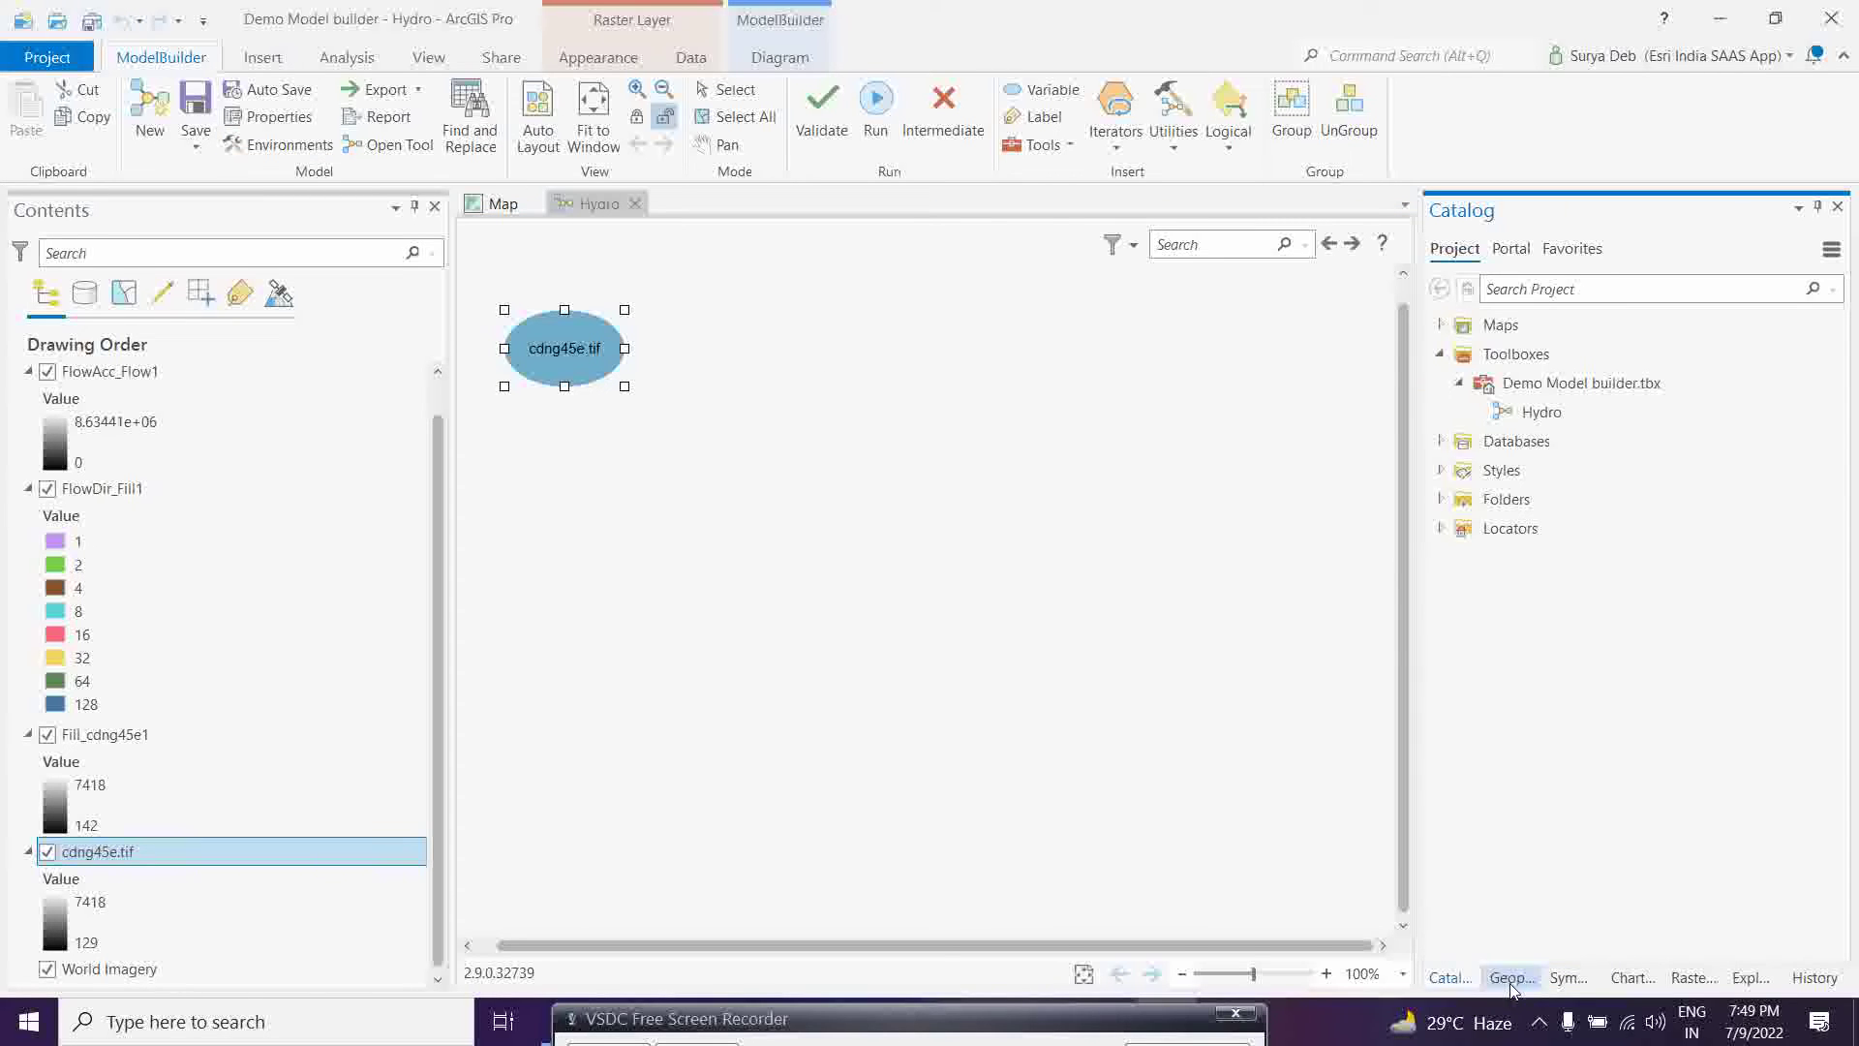
click(1513, 980)
click(1443, 253)
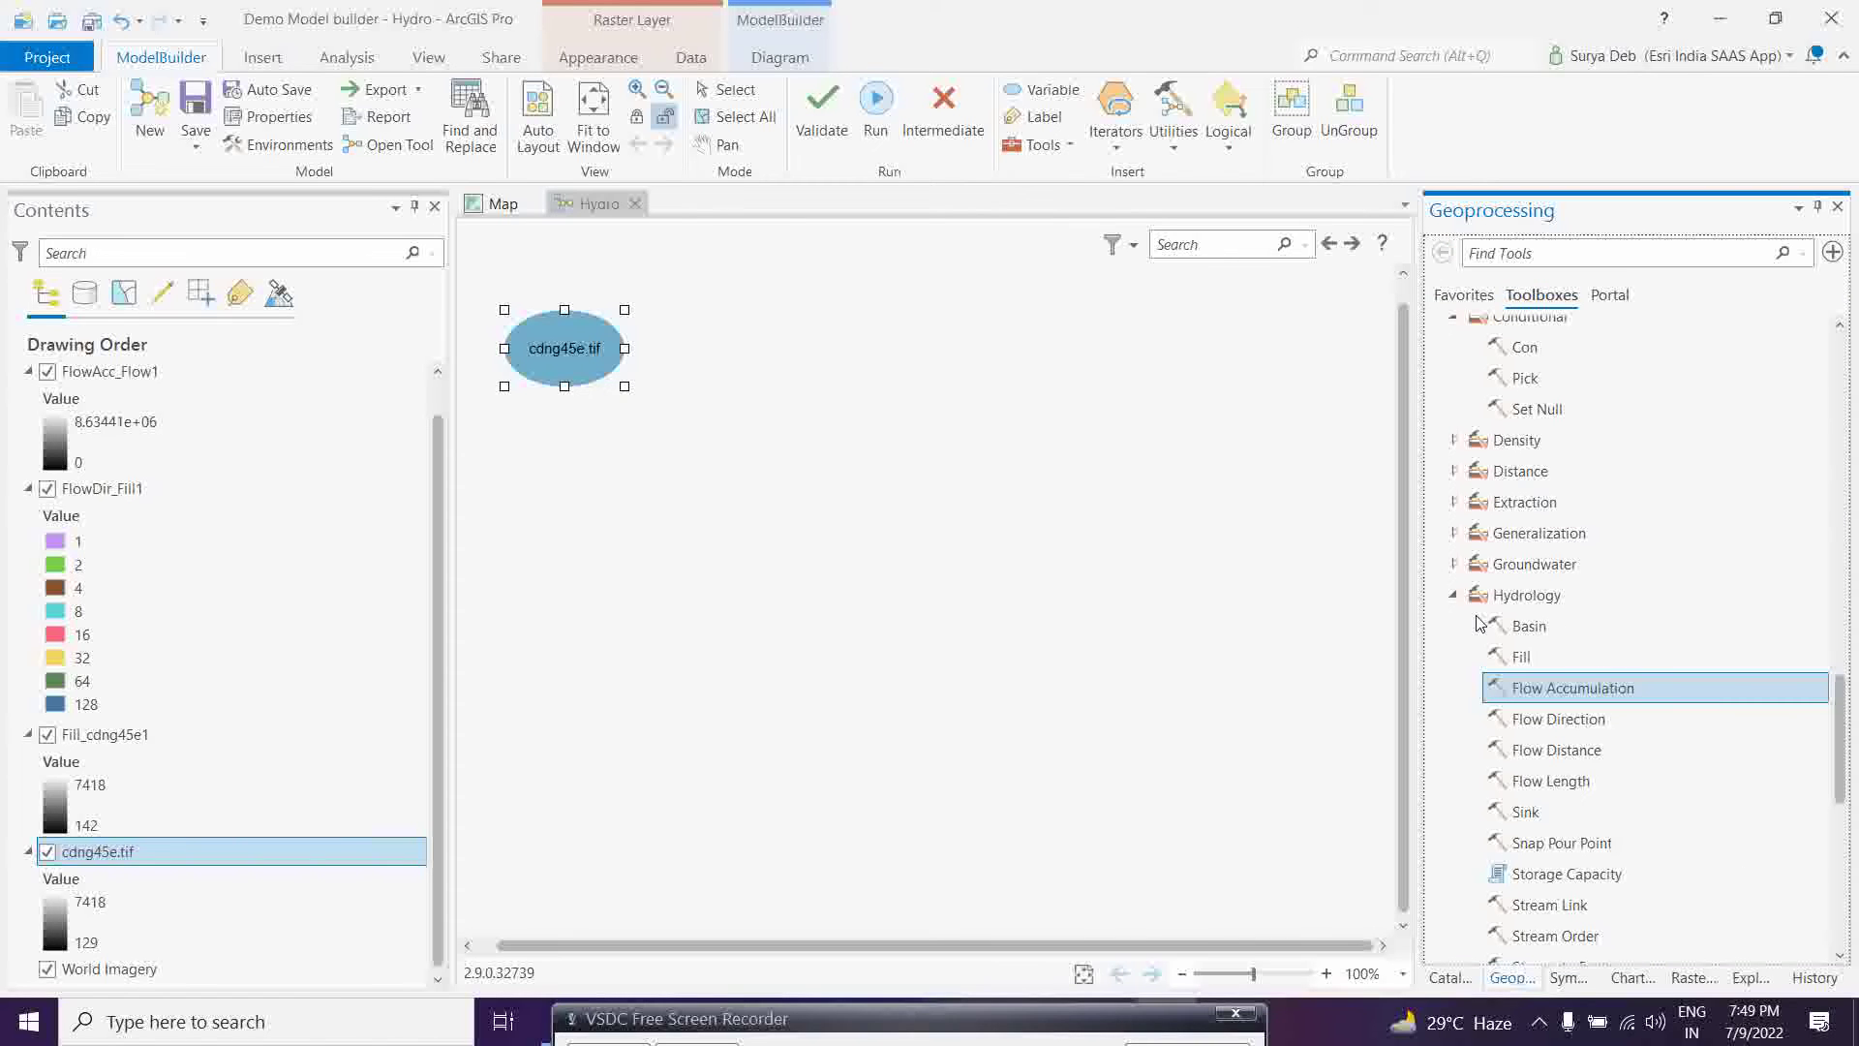
drag(1523, 658, 690, 353)
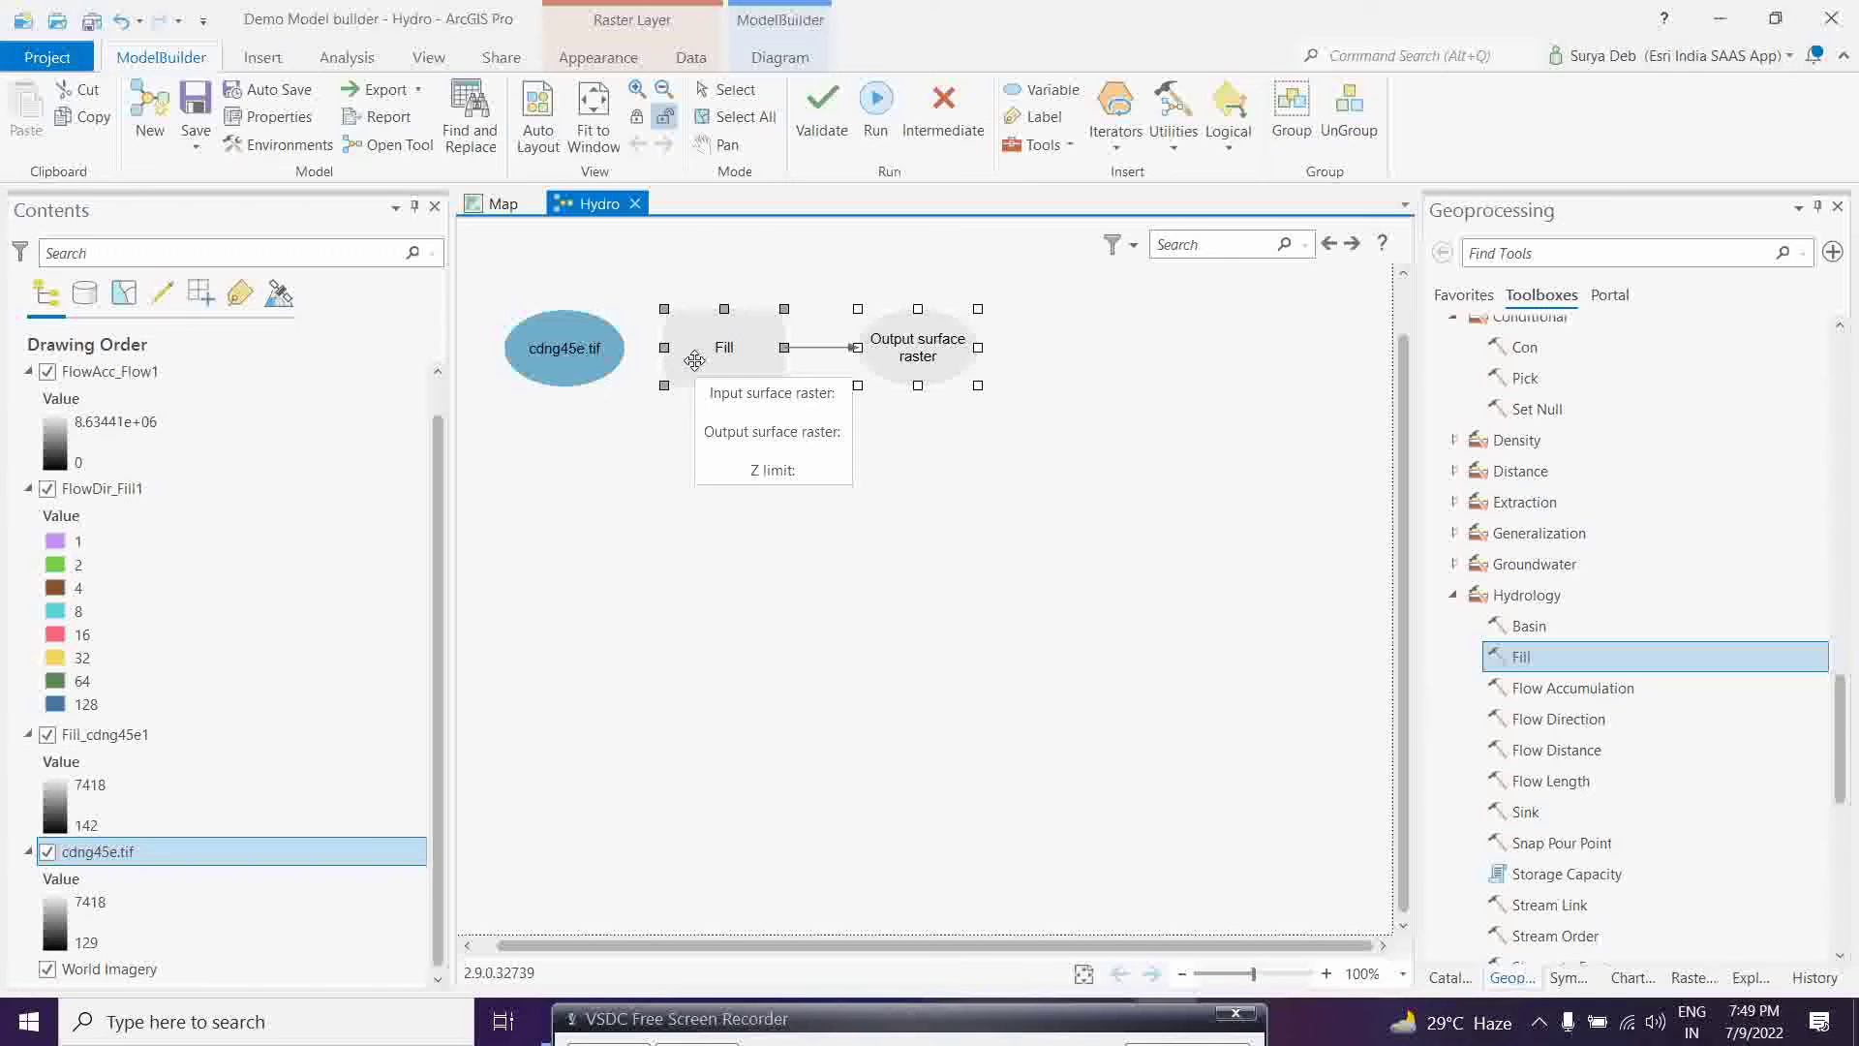
drag(610, 349, 704, 353)
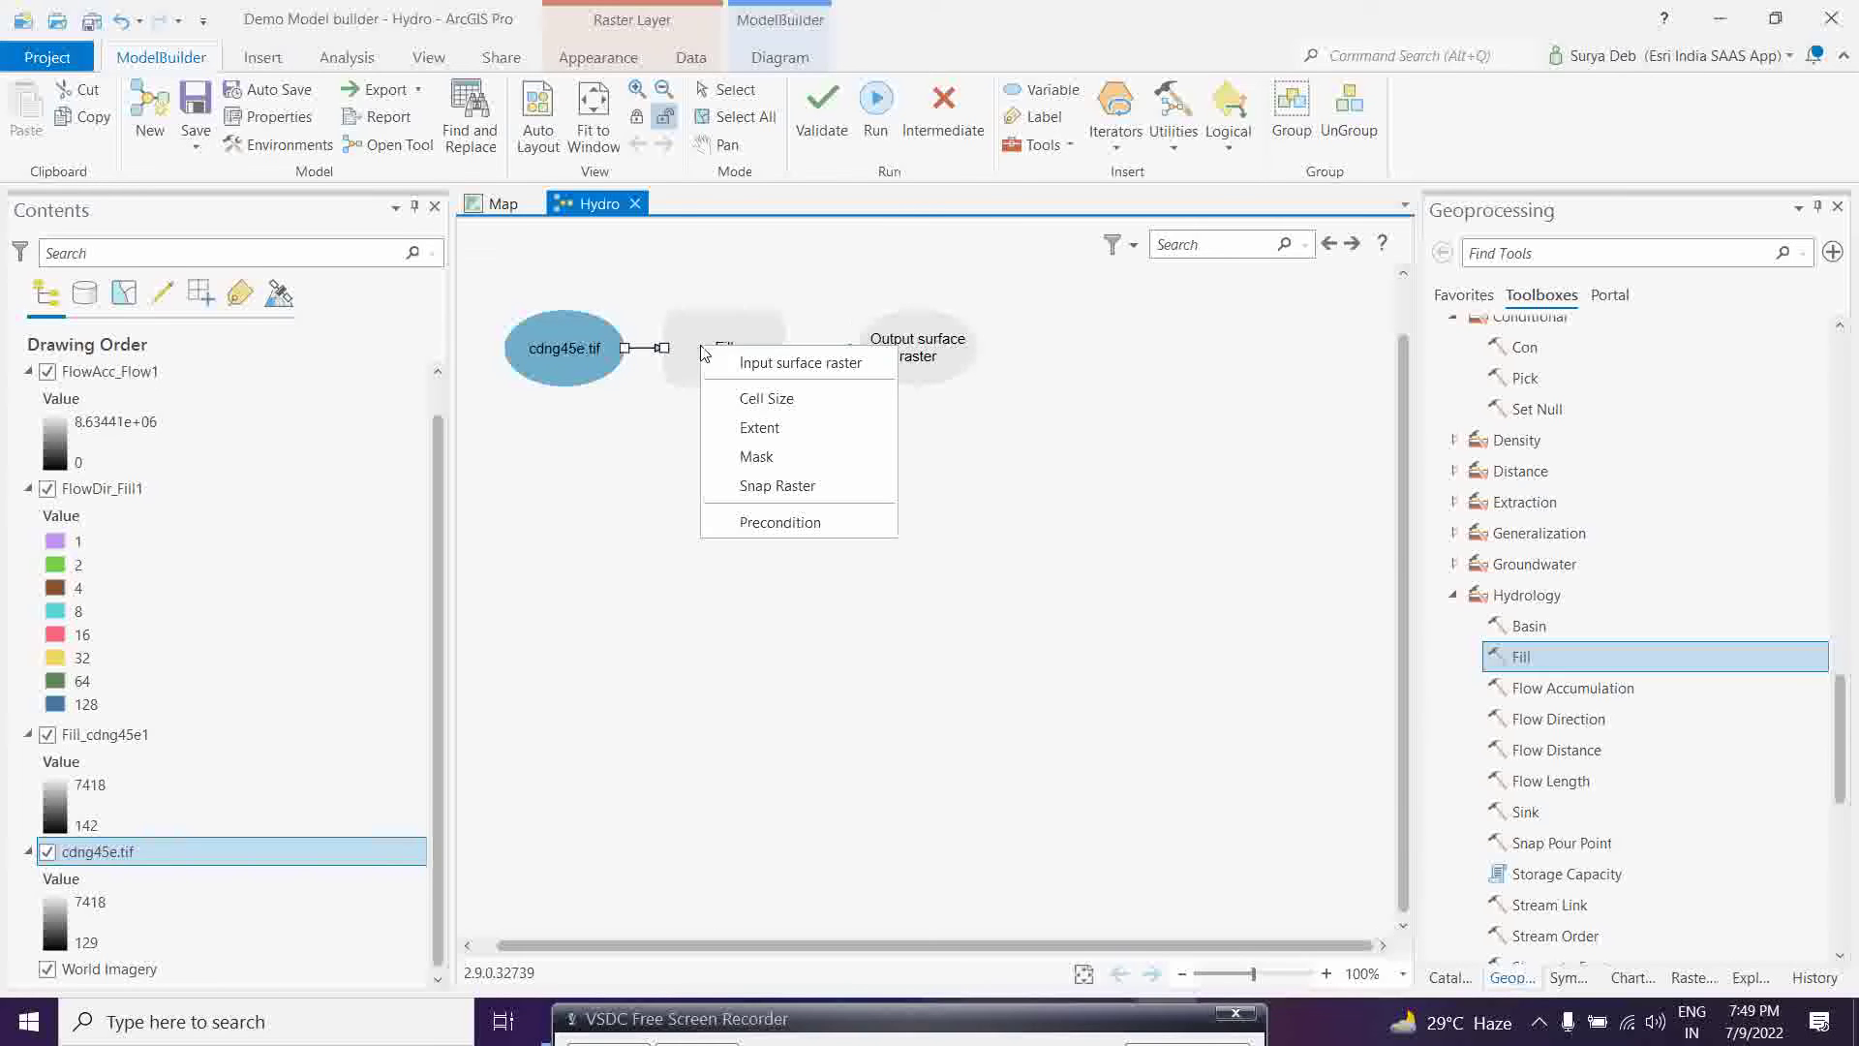
click(744, 362)
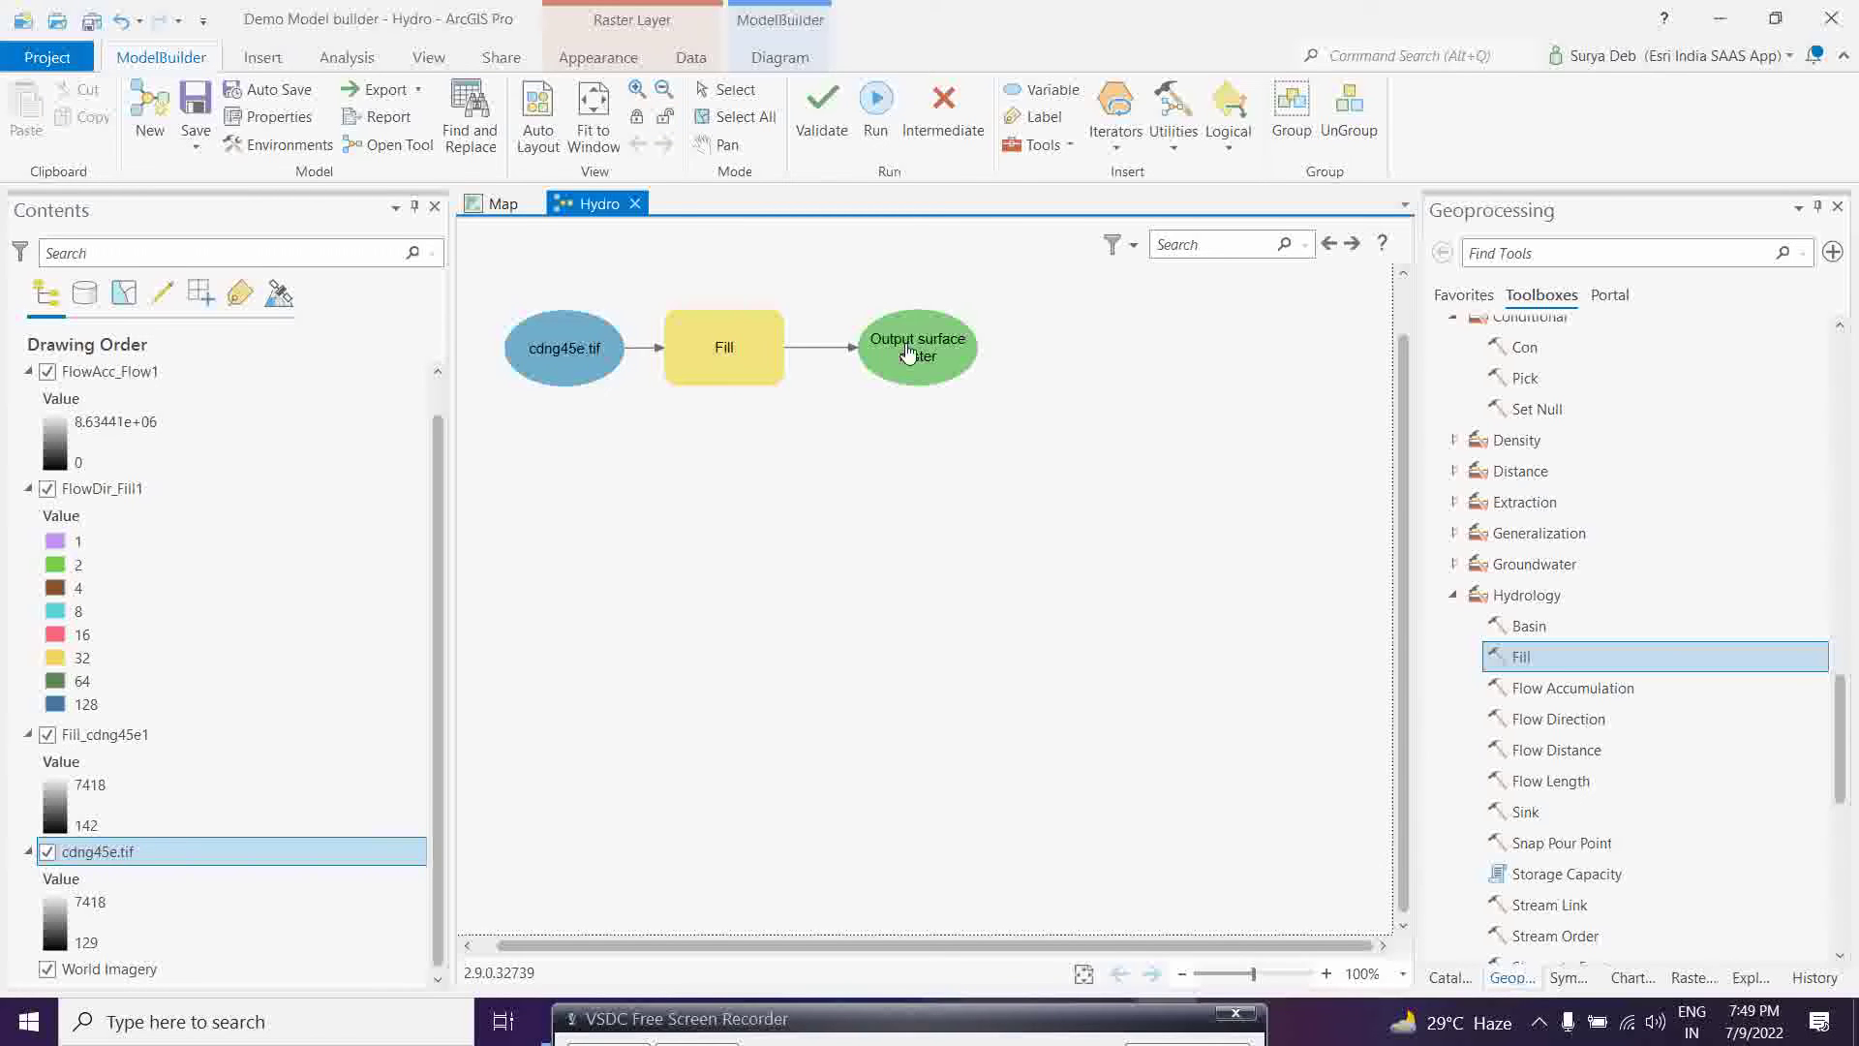
drag(929, 334, 890, 339)
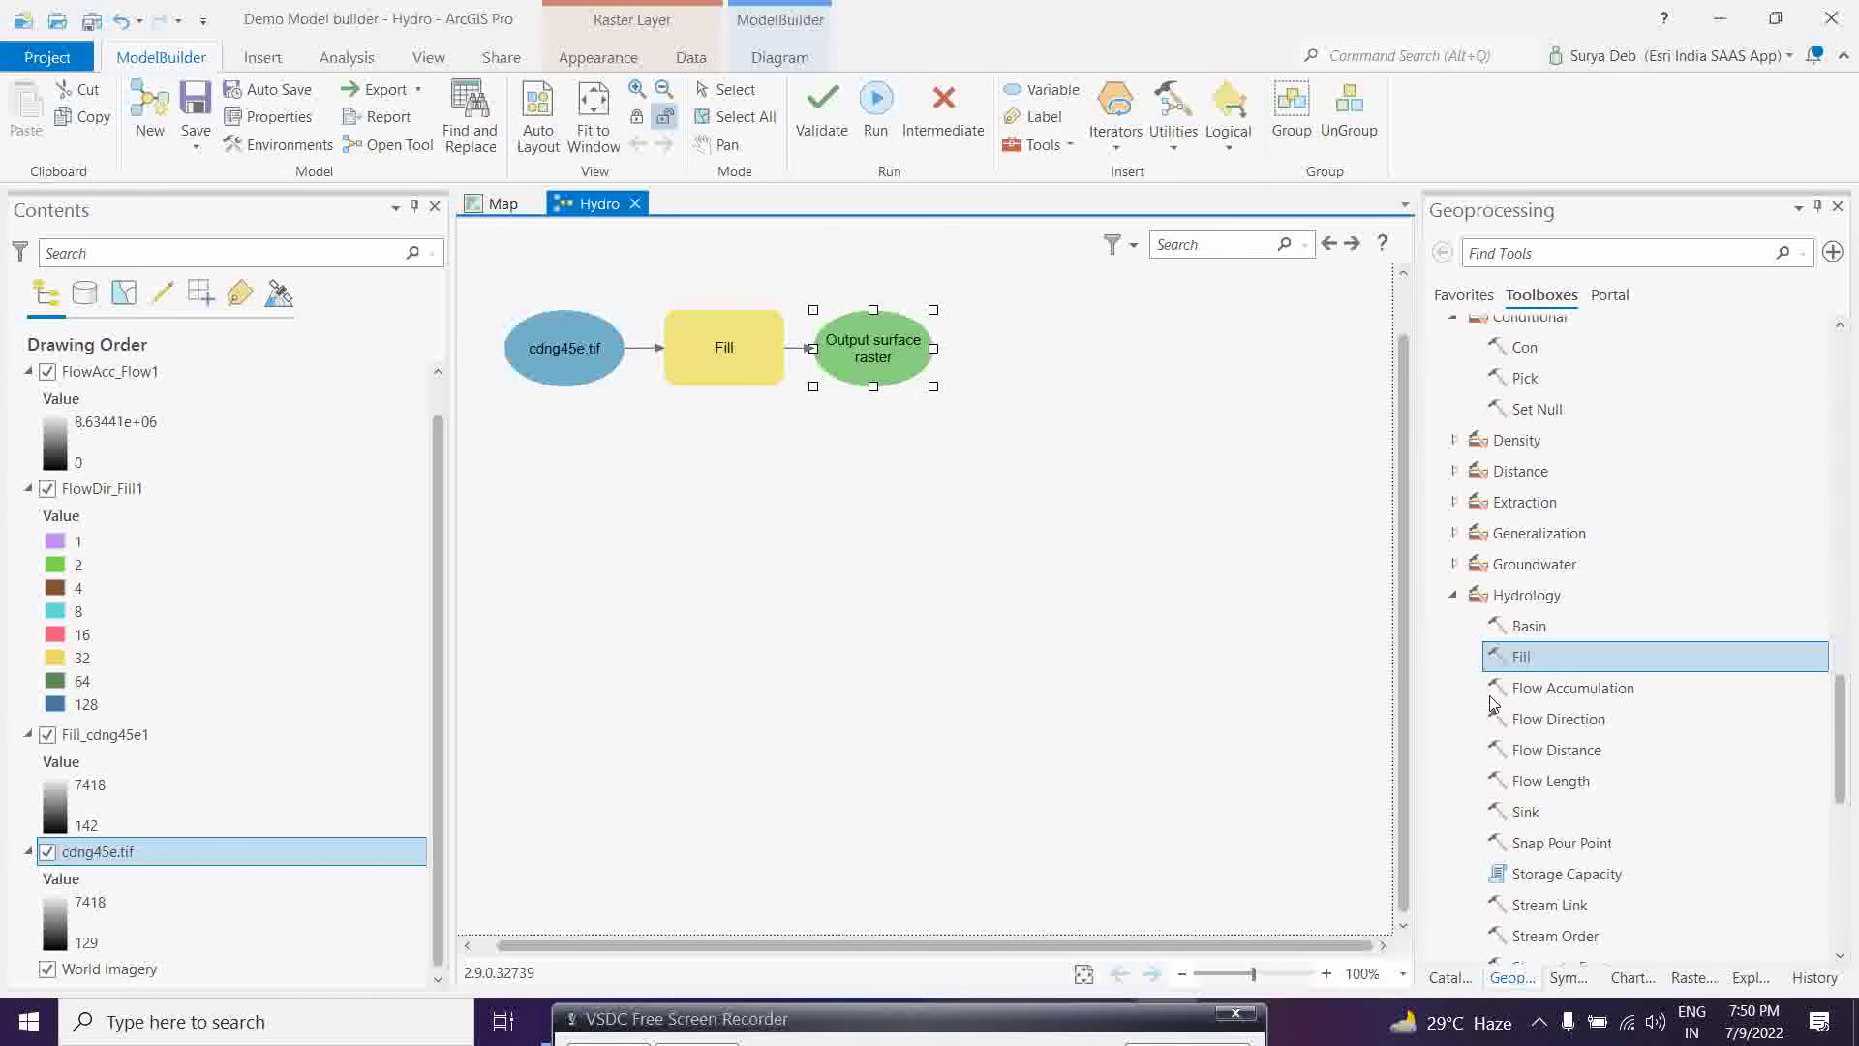
Step: Add the Flow Direction tool below Fill, move its output drop raster beside it, and connect Fill's output surface raster as input
drag(1550, 722, 741, 452)
click(948, 660)
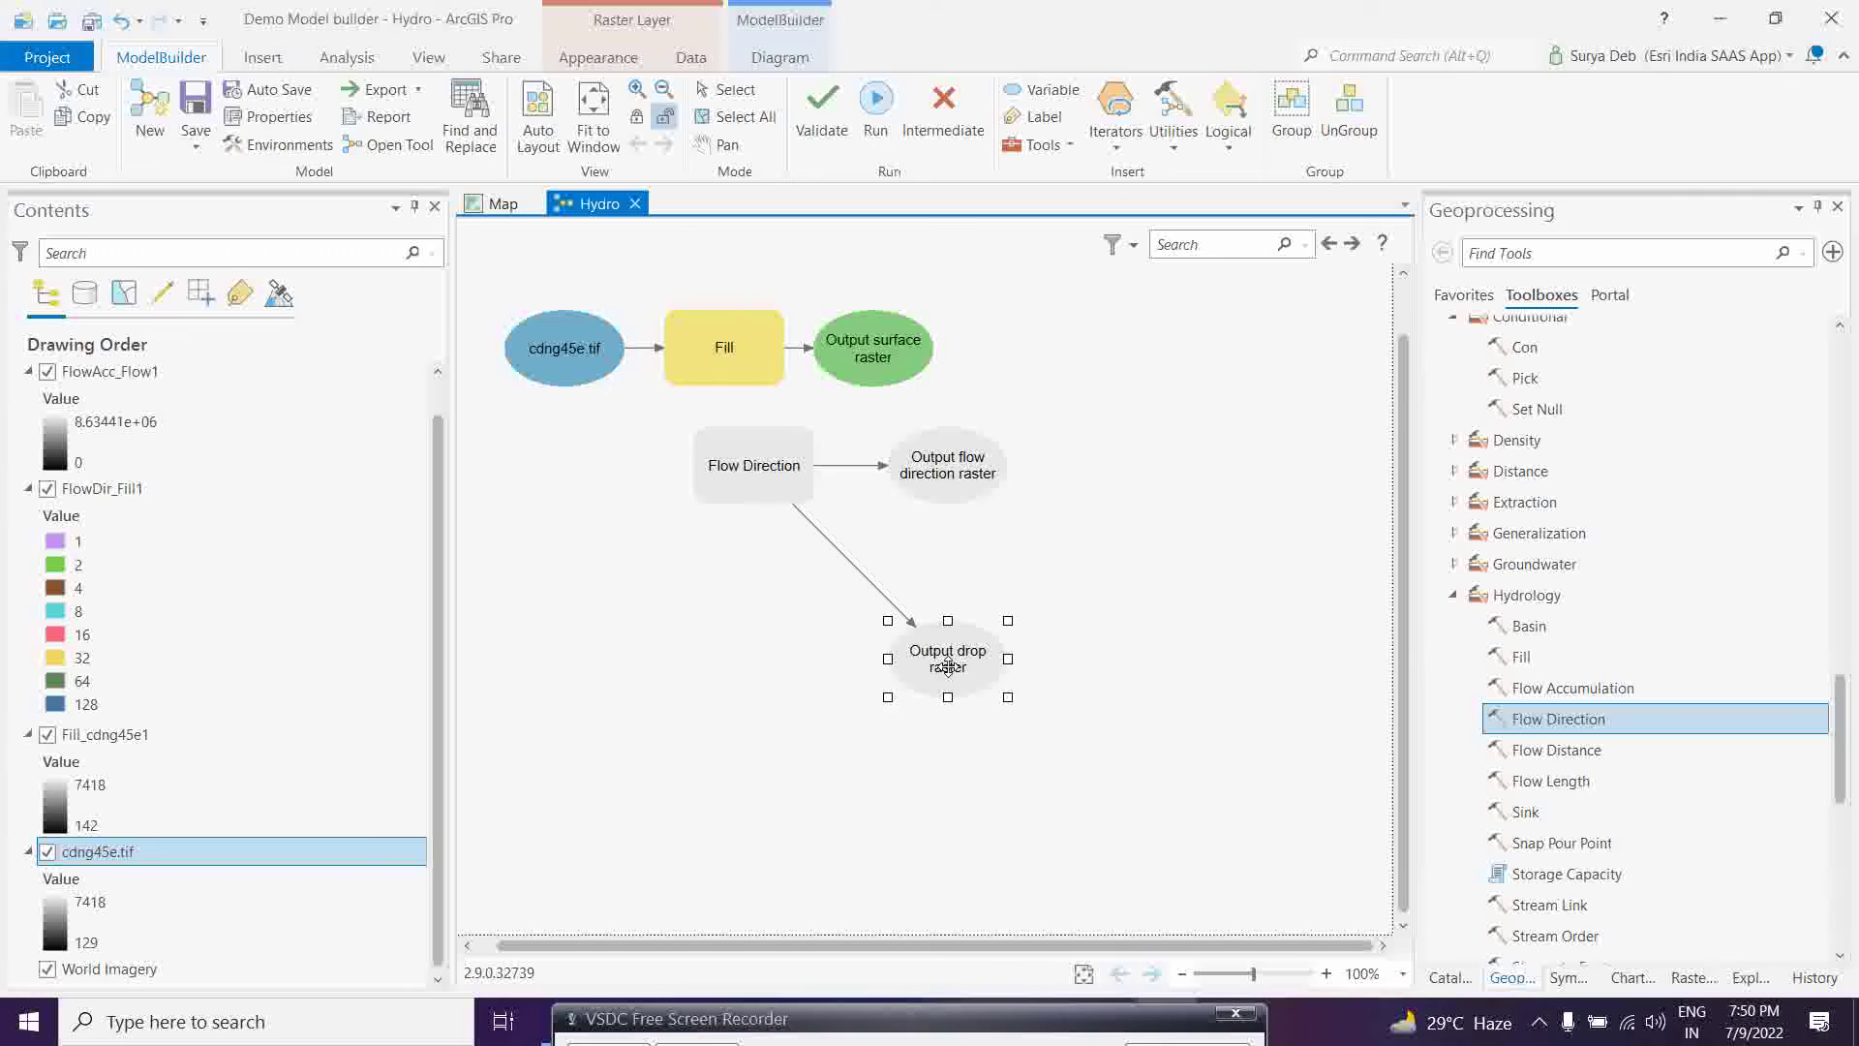
drag(949, 665, 569, 471)
drag(860, 357, 754, 455)
click(800, 467)
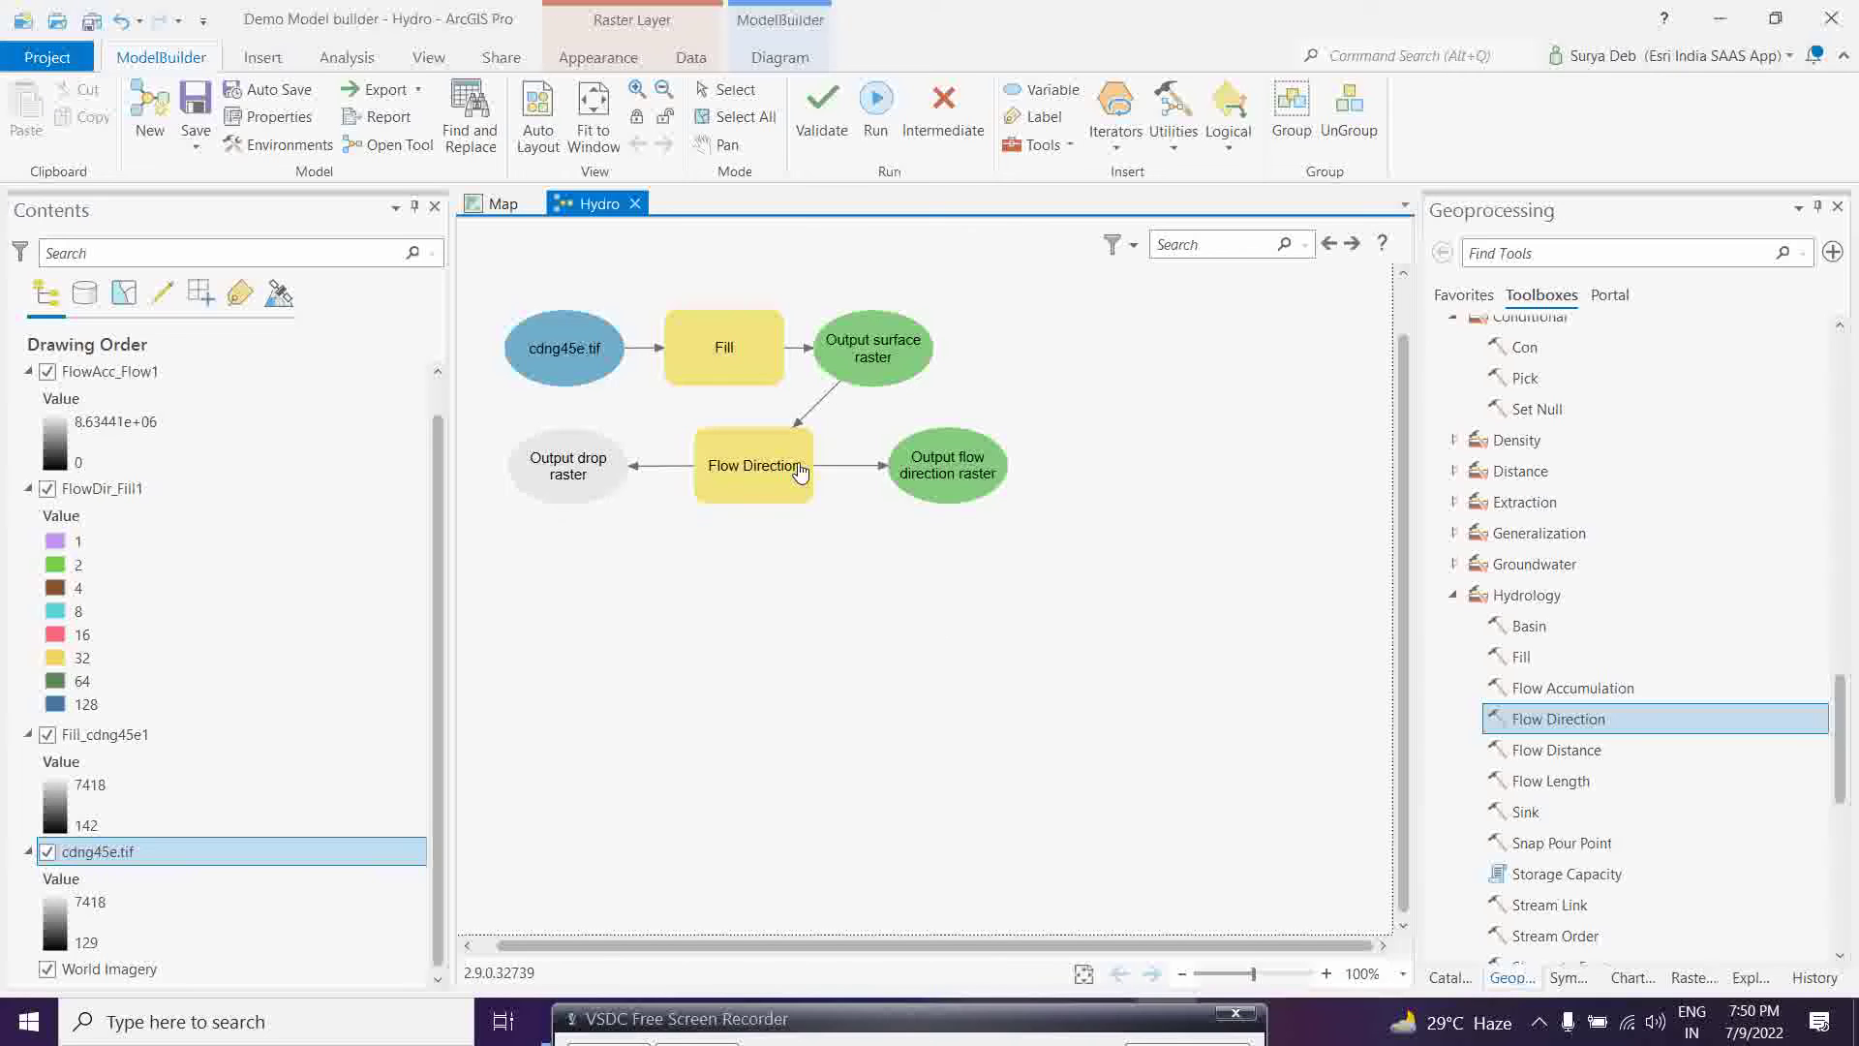
Step: Shift the Flow Direction tool and its output flow direction raster slightly left to tidy the second row of the model
click(945, 463)
drag(962, 456, 930, 450)
click(775, 474)
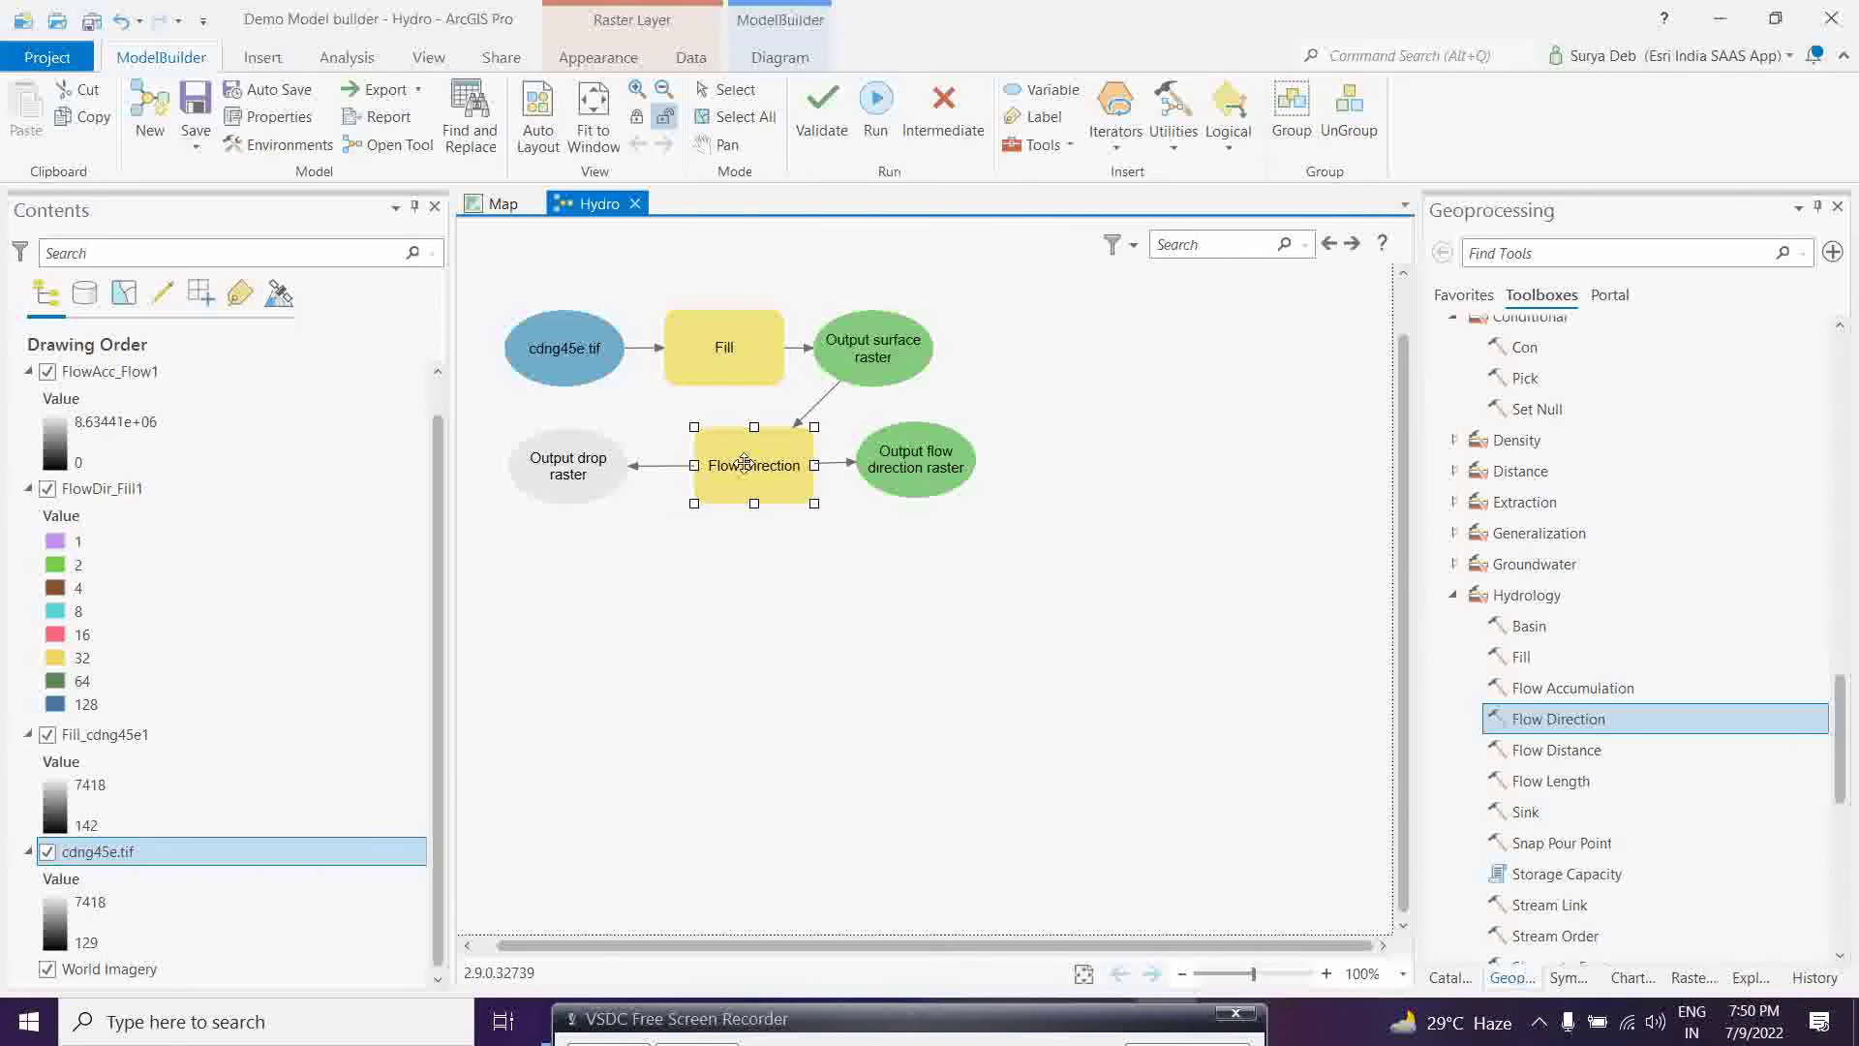
drag(744, 463, 720, 460)
click(918, 456)
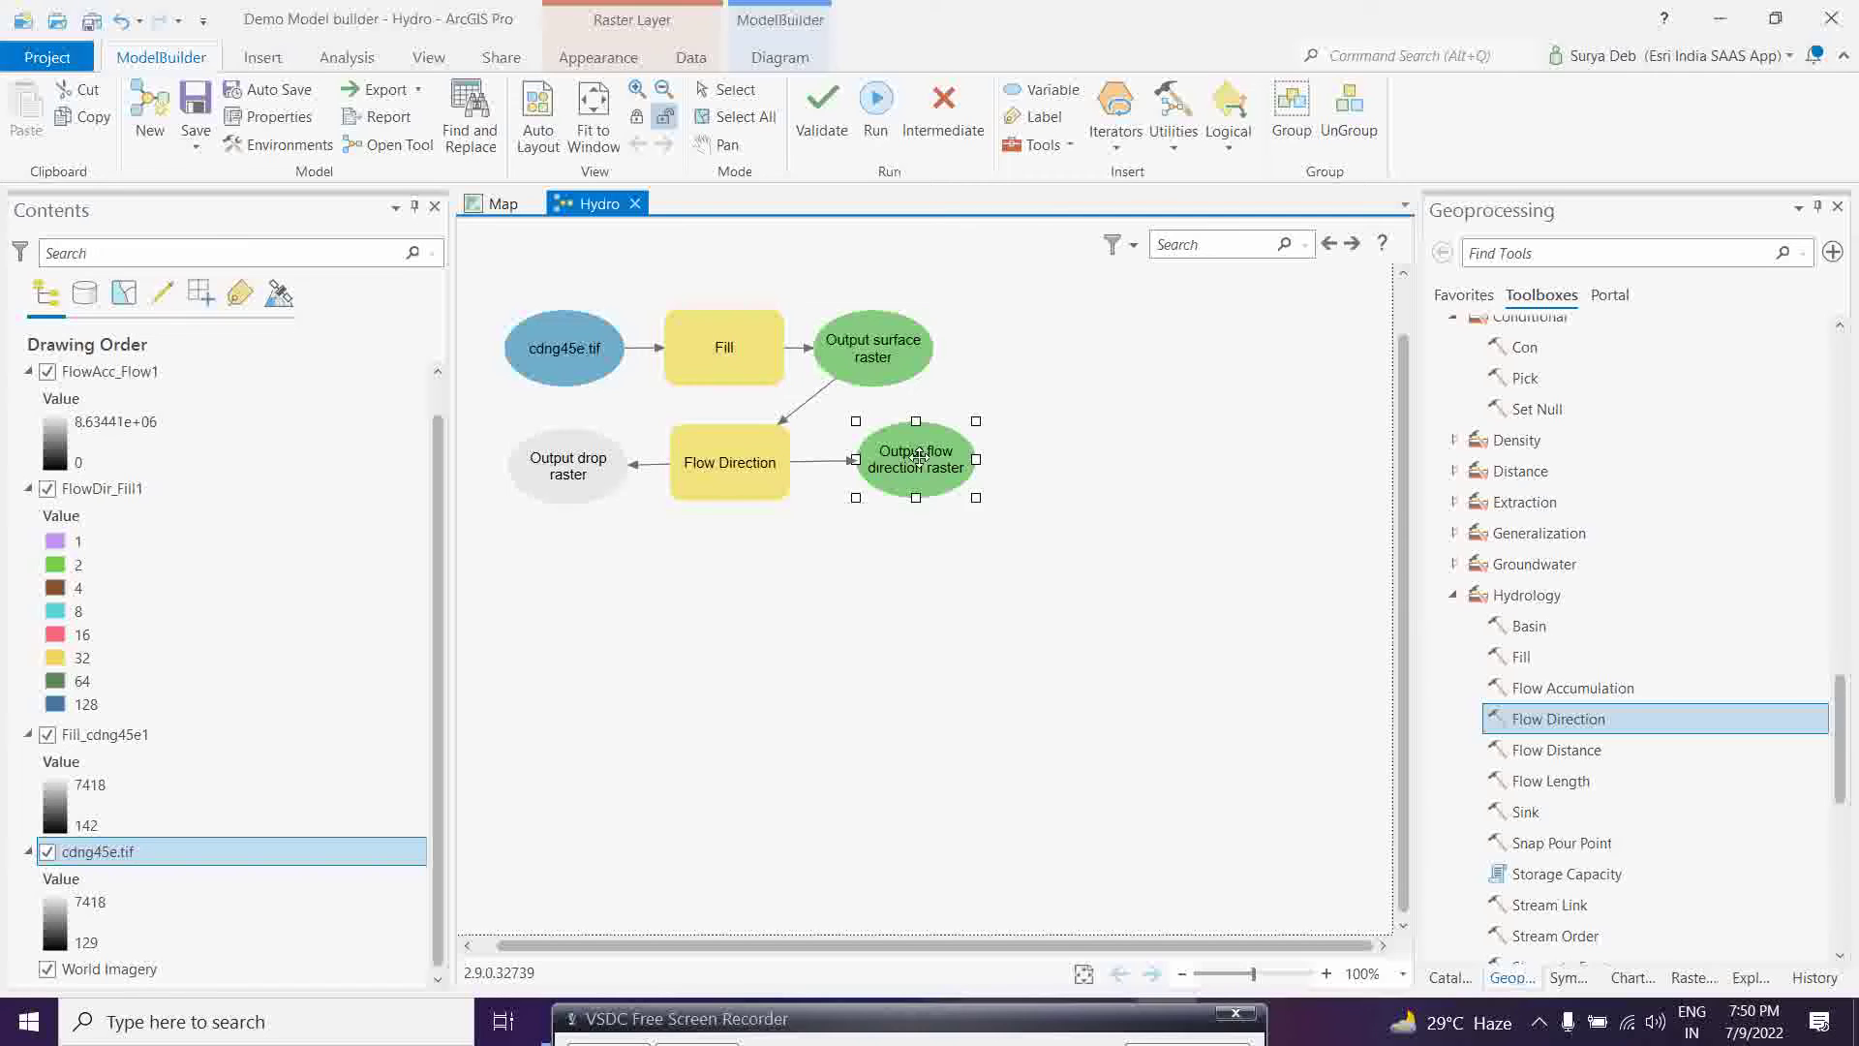
drag(918, 455, 902, 456)
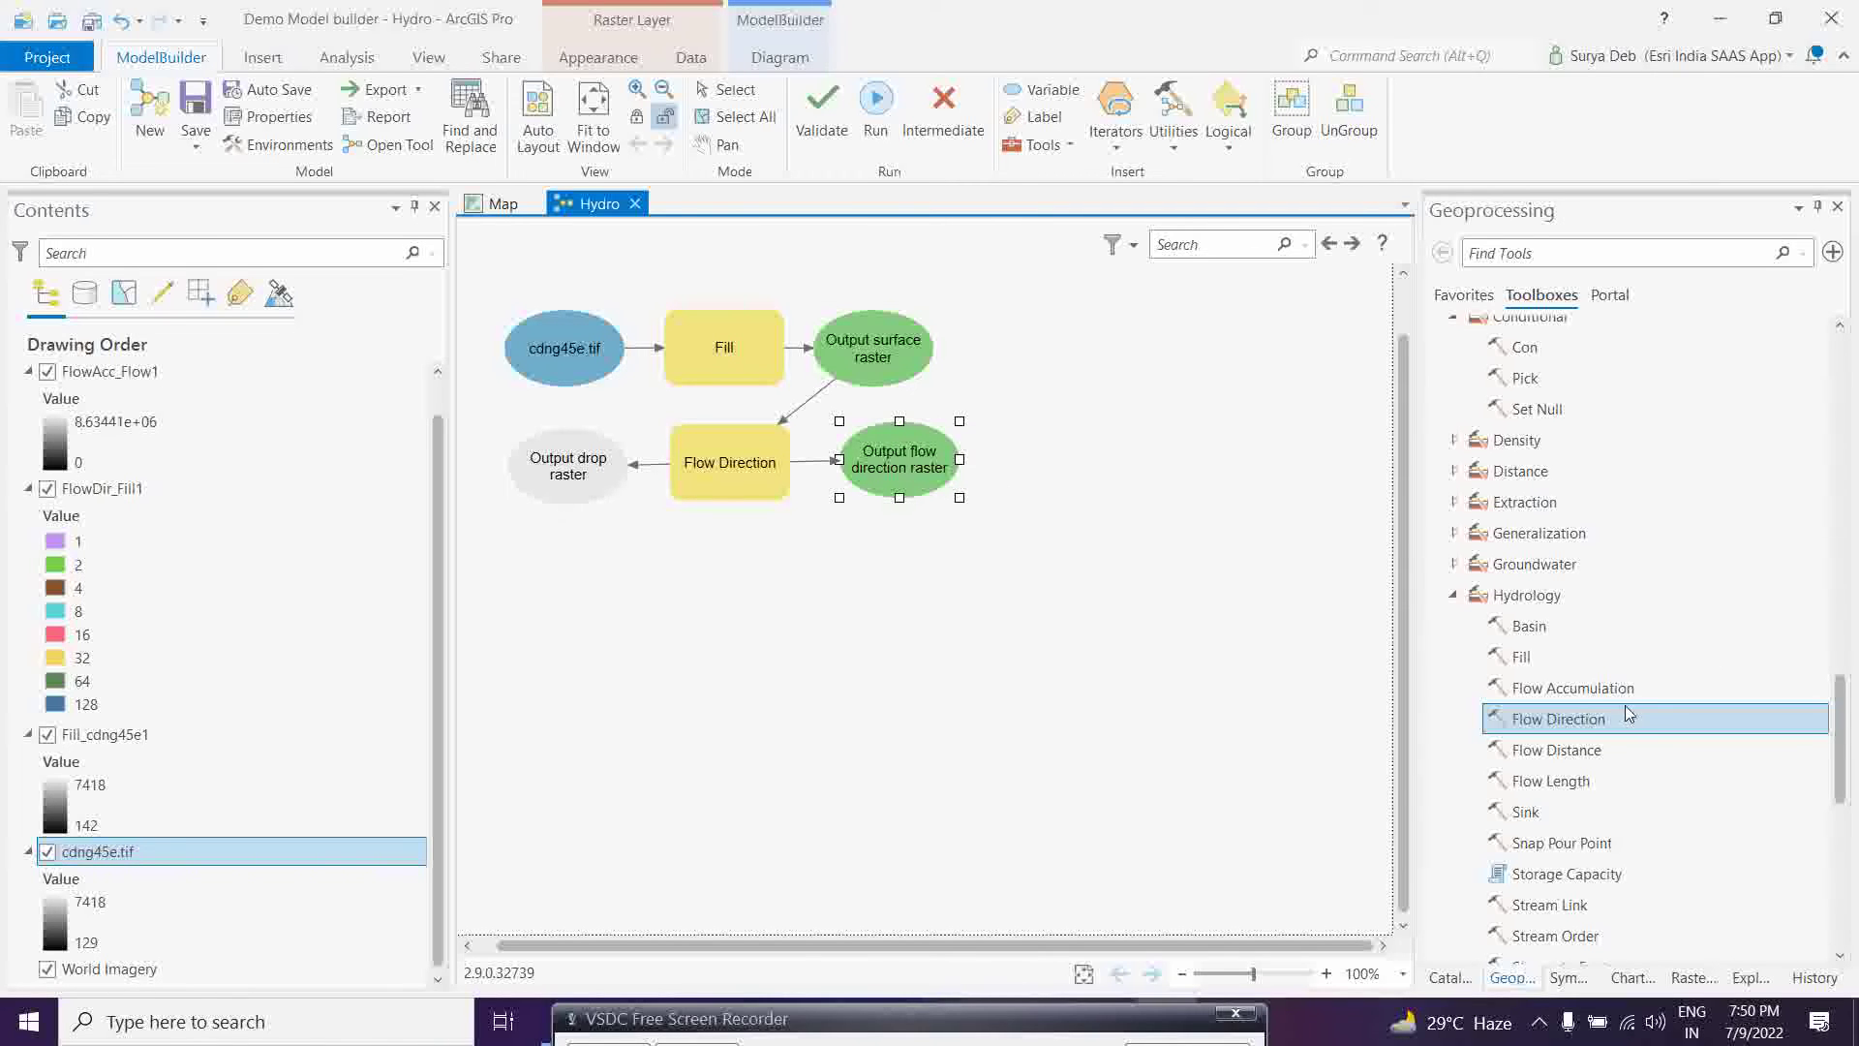
Step: Add the Flow Accumulation tool beside the output flow direction raster and connect that raster as its input
drag(1577, 689, 1049, 472)
click(1095, 481)
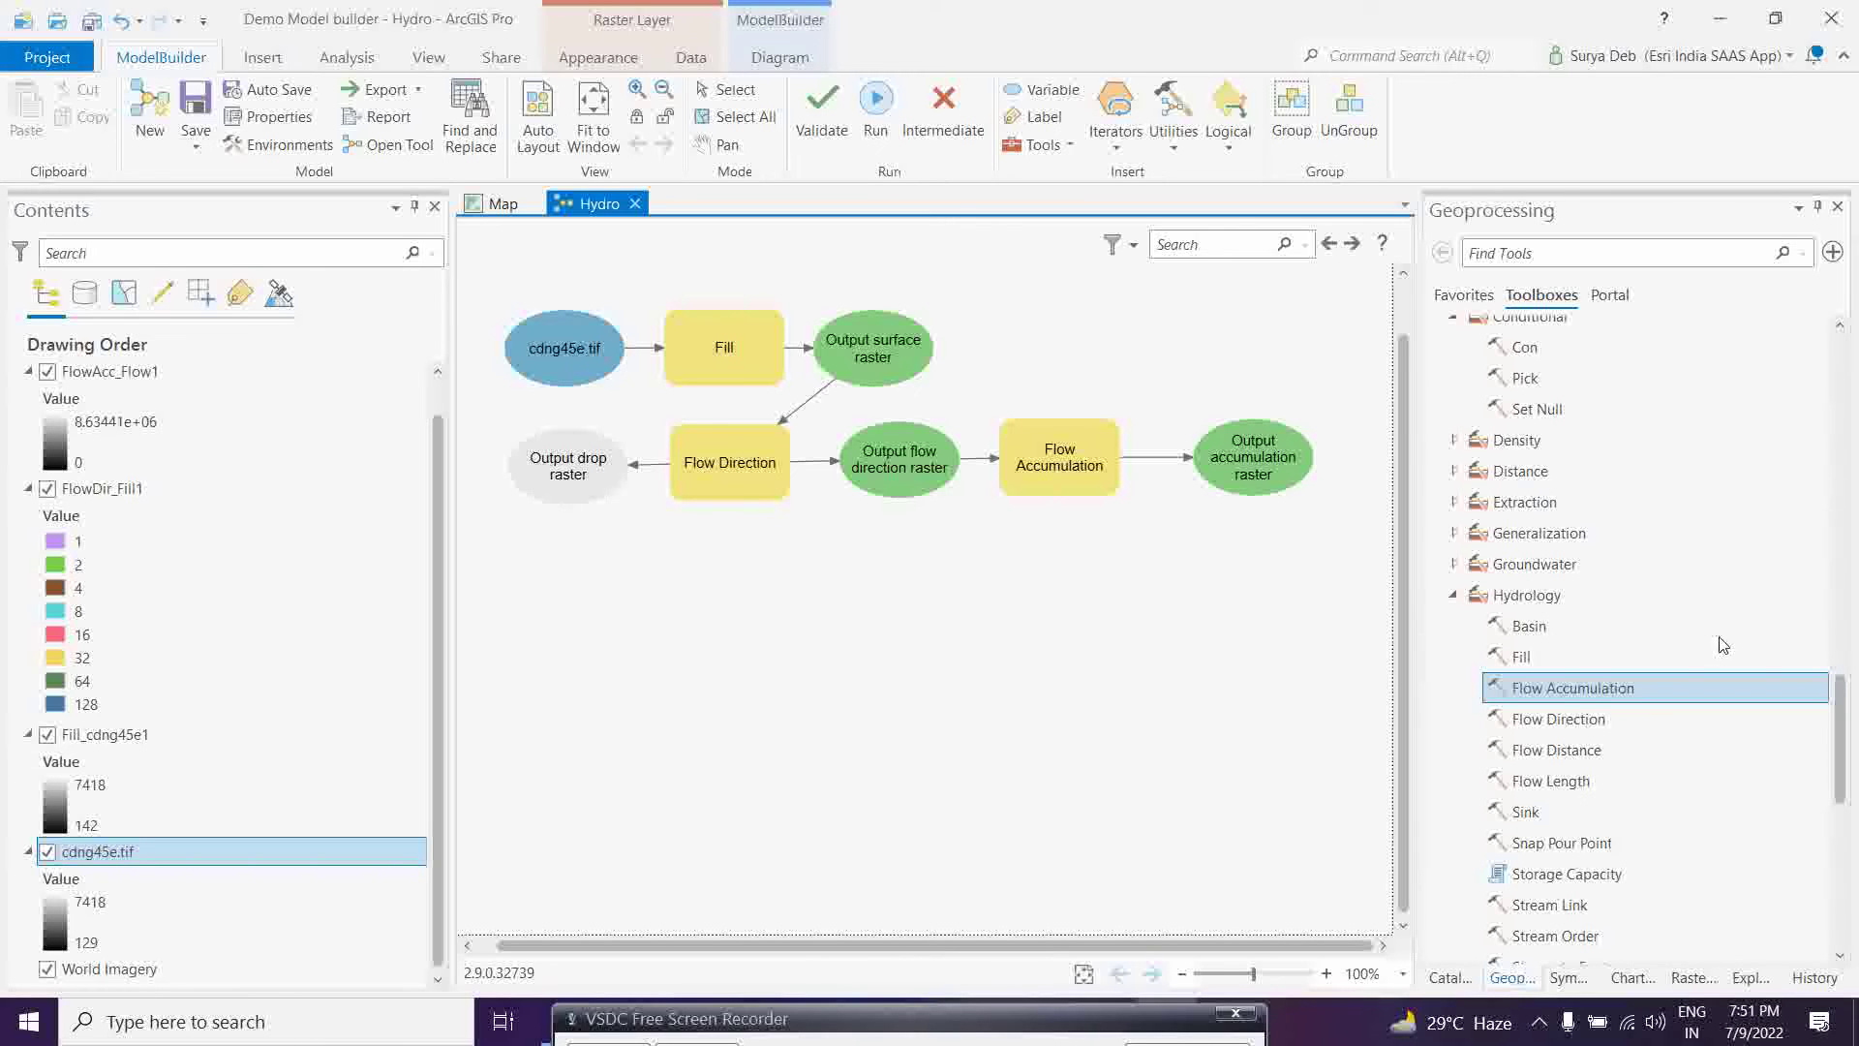
Step: Add the Con tool below Flow Accumulation and connect the output accumulation raster as its input conditional raster
scroll(1724, 644, up, 1)
drag(1526, 405, 1044, 577)
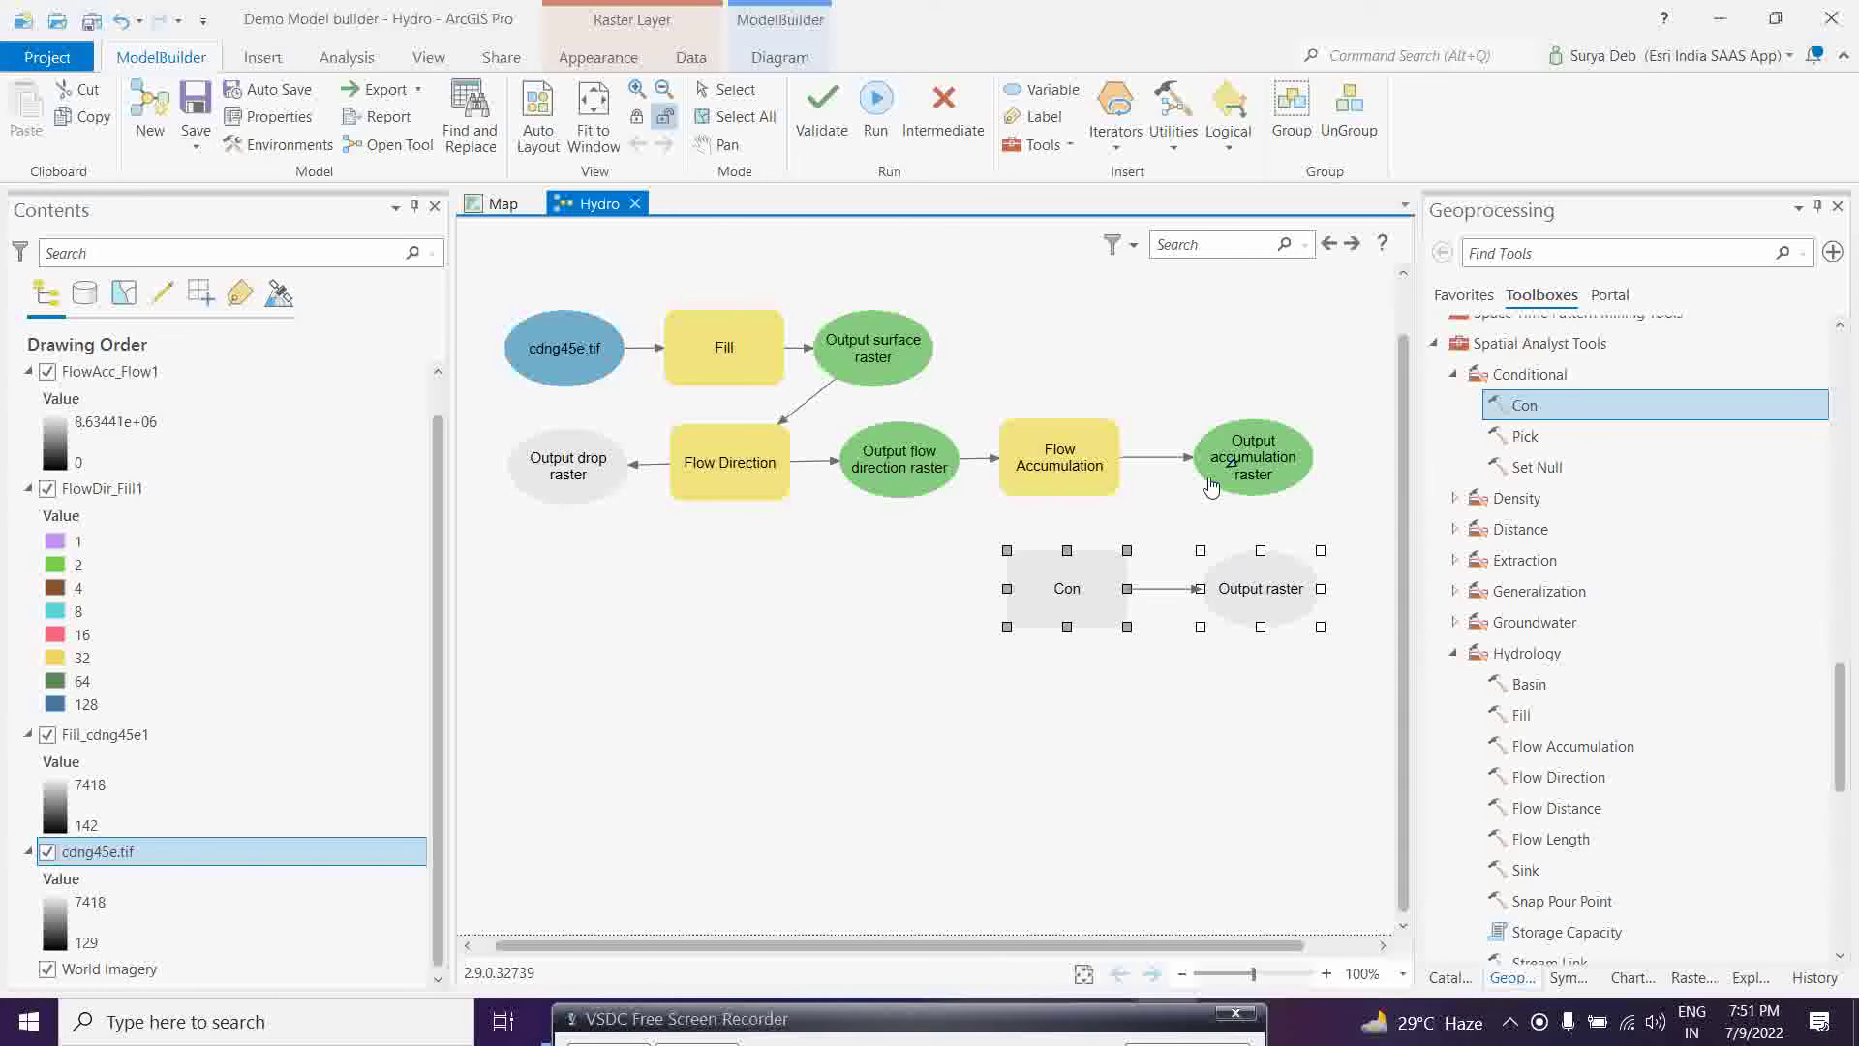
drag(1219, 487, 1089, 581)
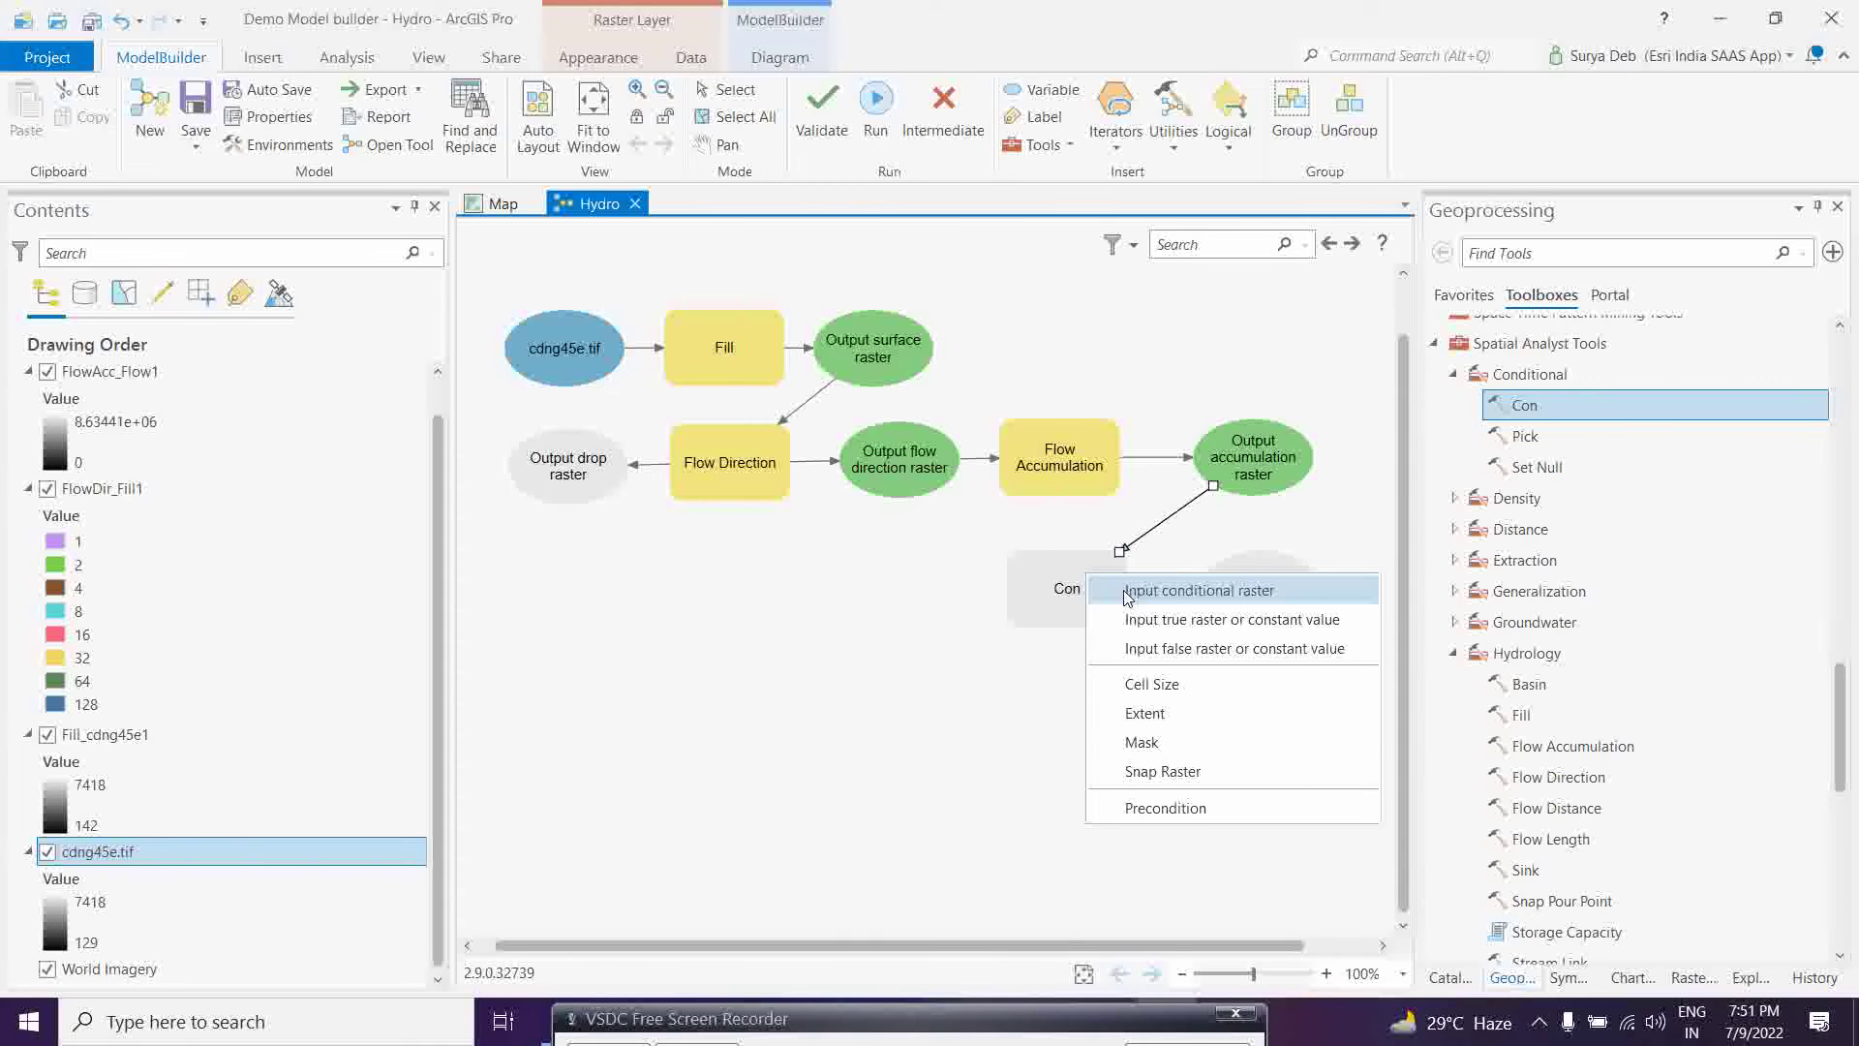
click(1126, 591)
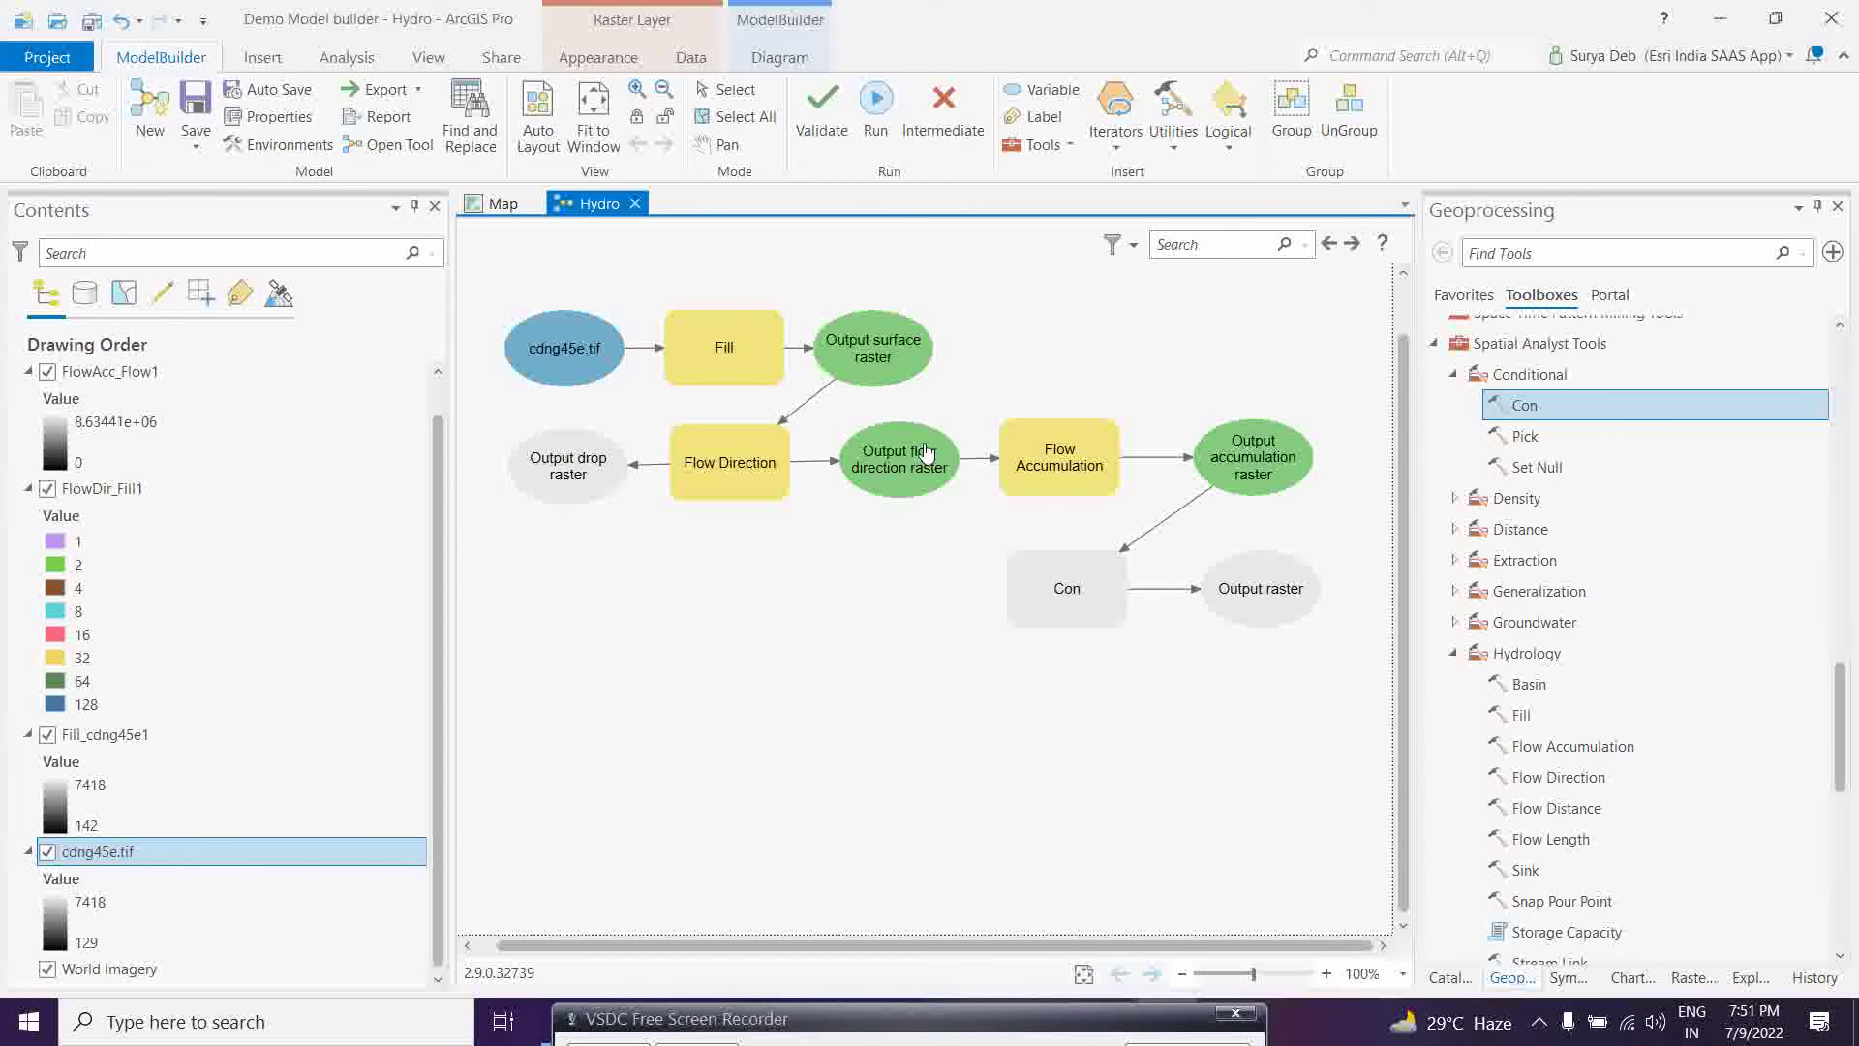
Step: Connect the output flow direction raster to Con as both its input true raster and its input false raster
drag(910, 472, 1016, 576)
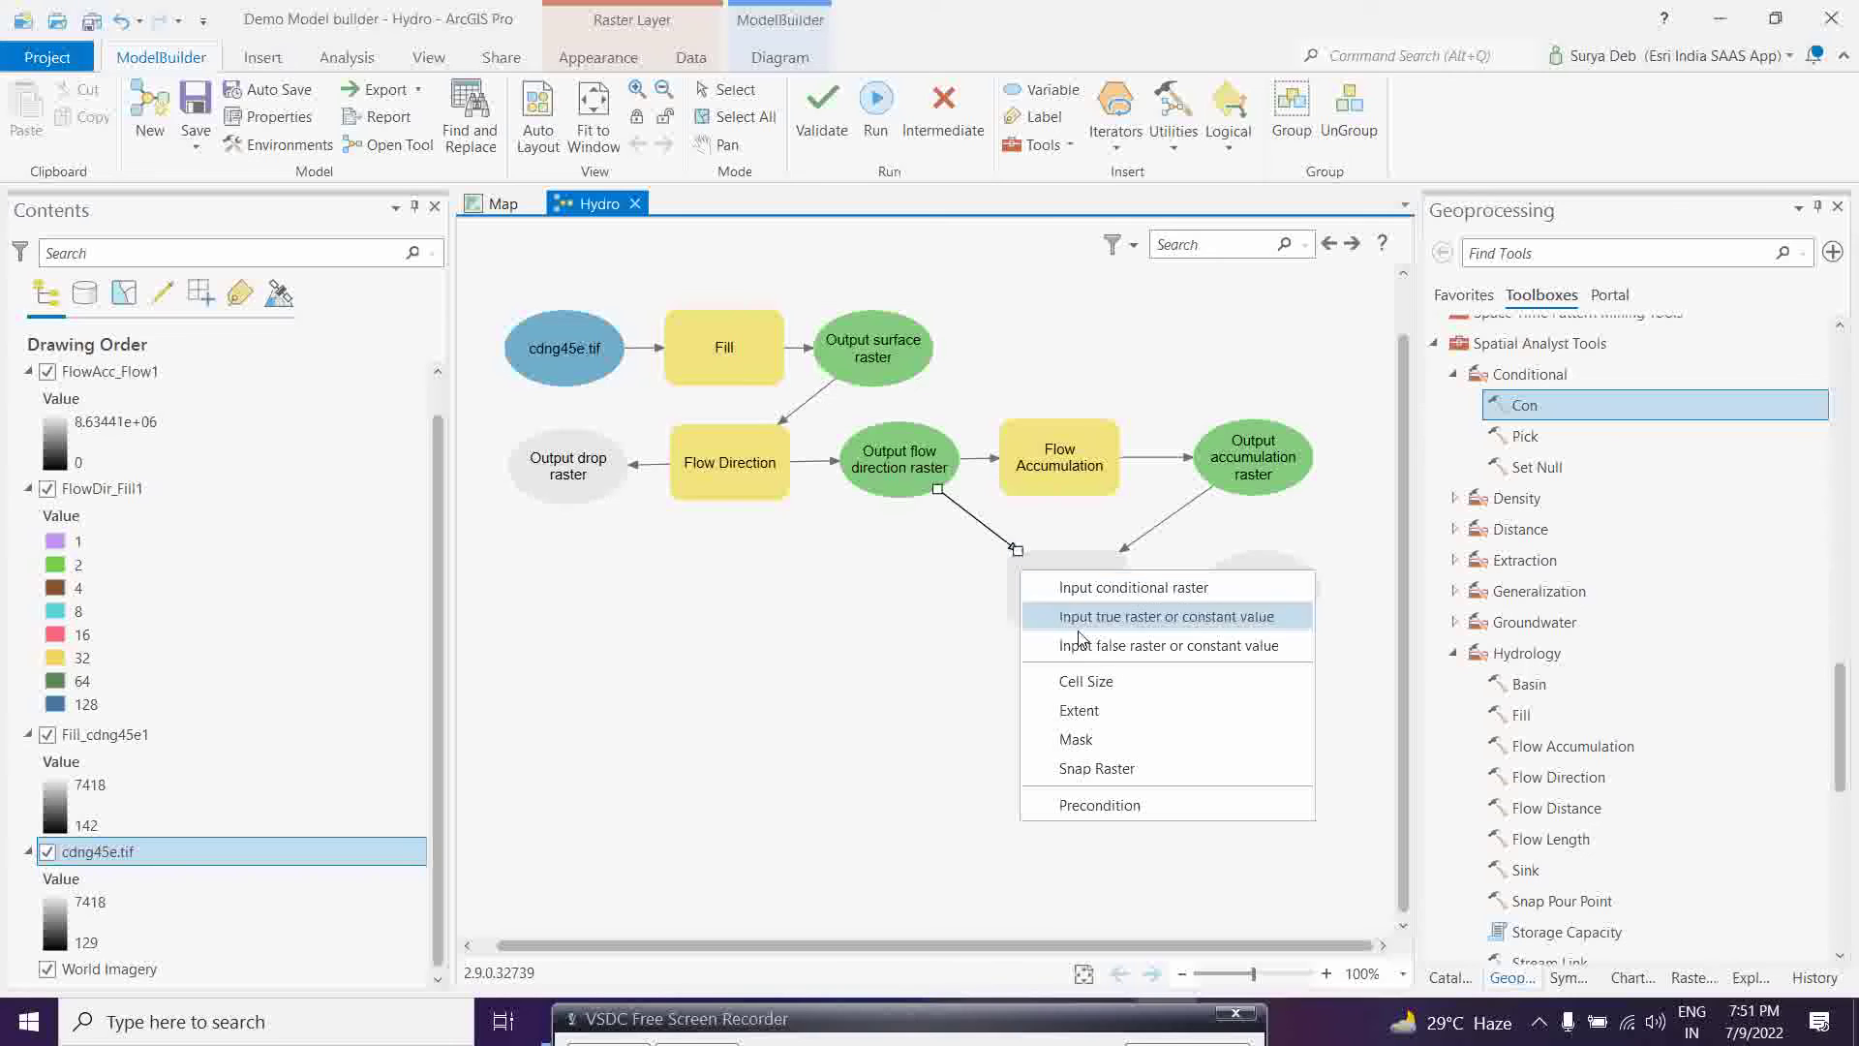
click(1143, 626)
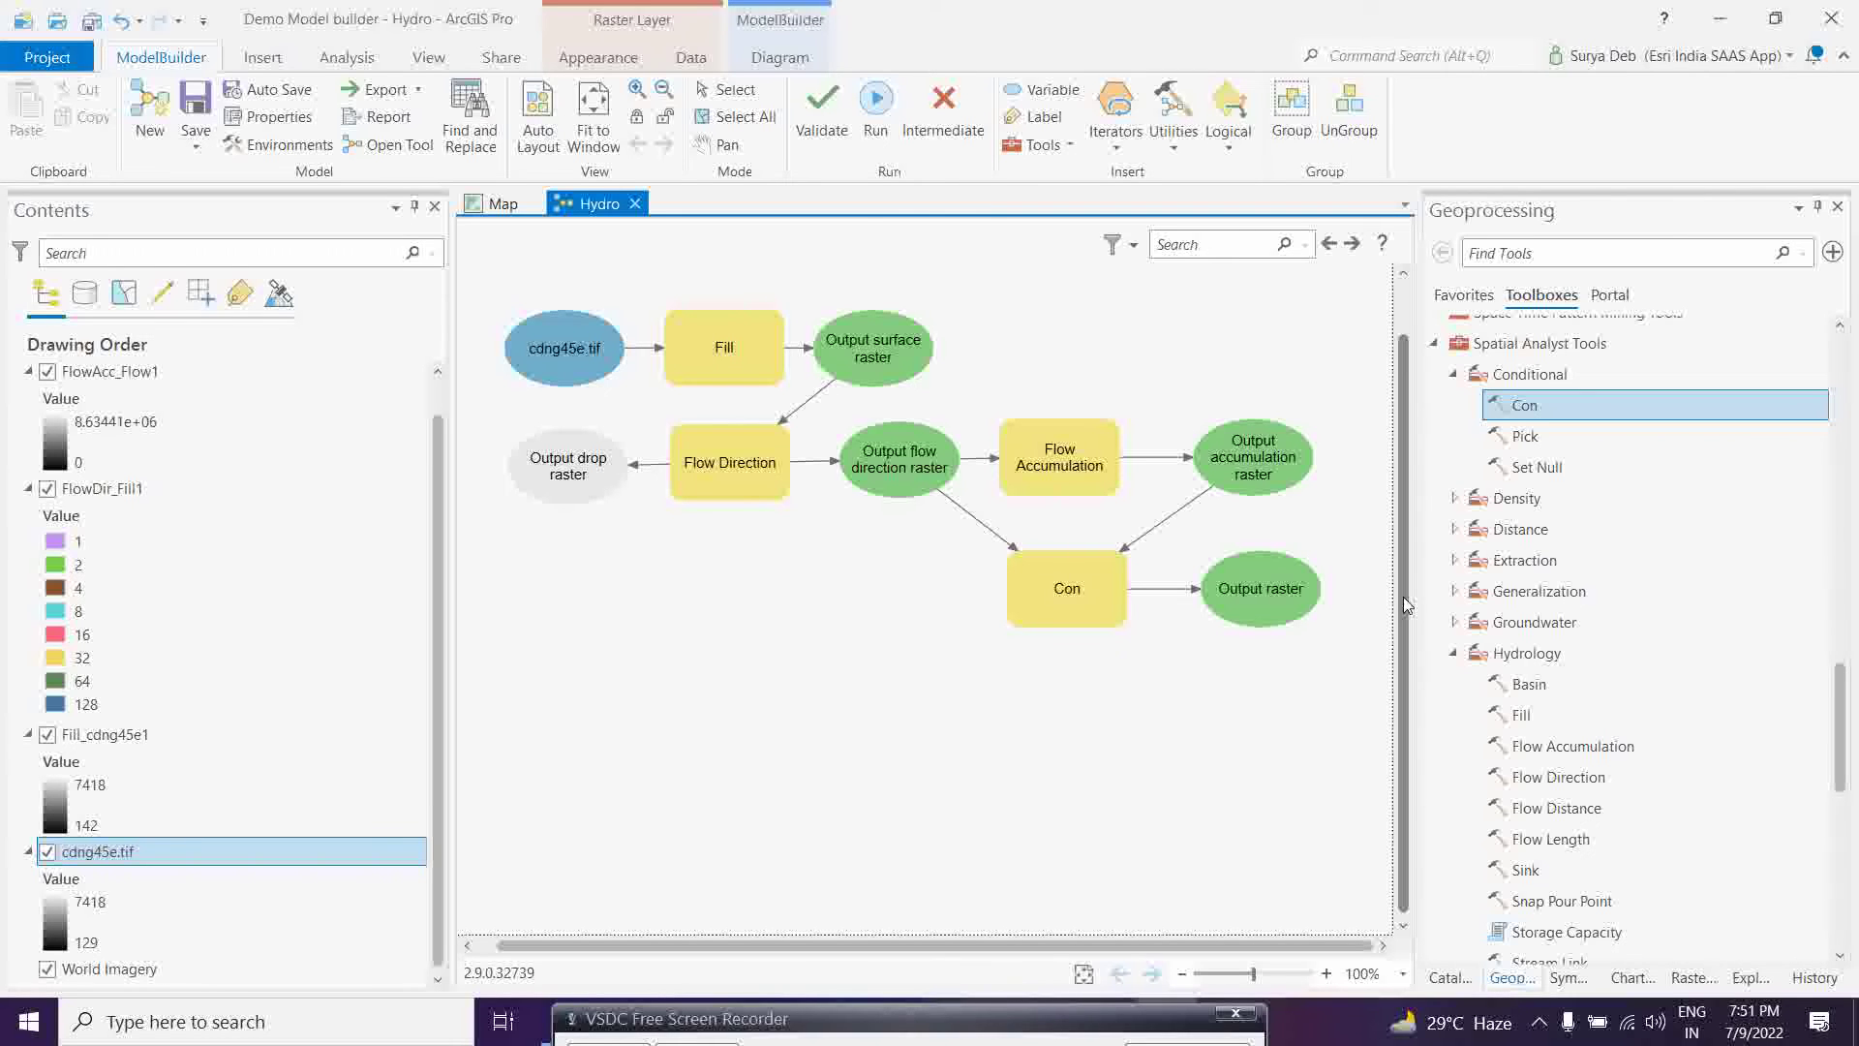
drag(895, 489, 1043, 615)
click(1133, 689)
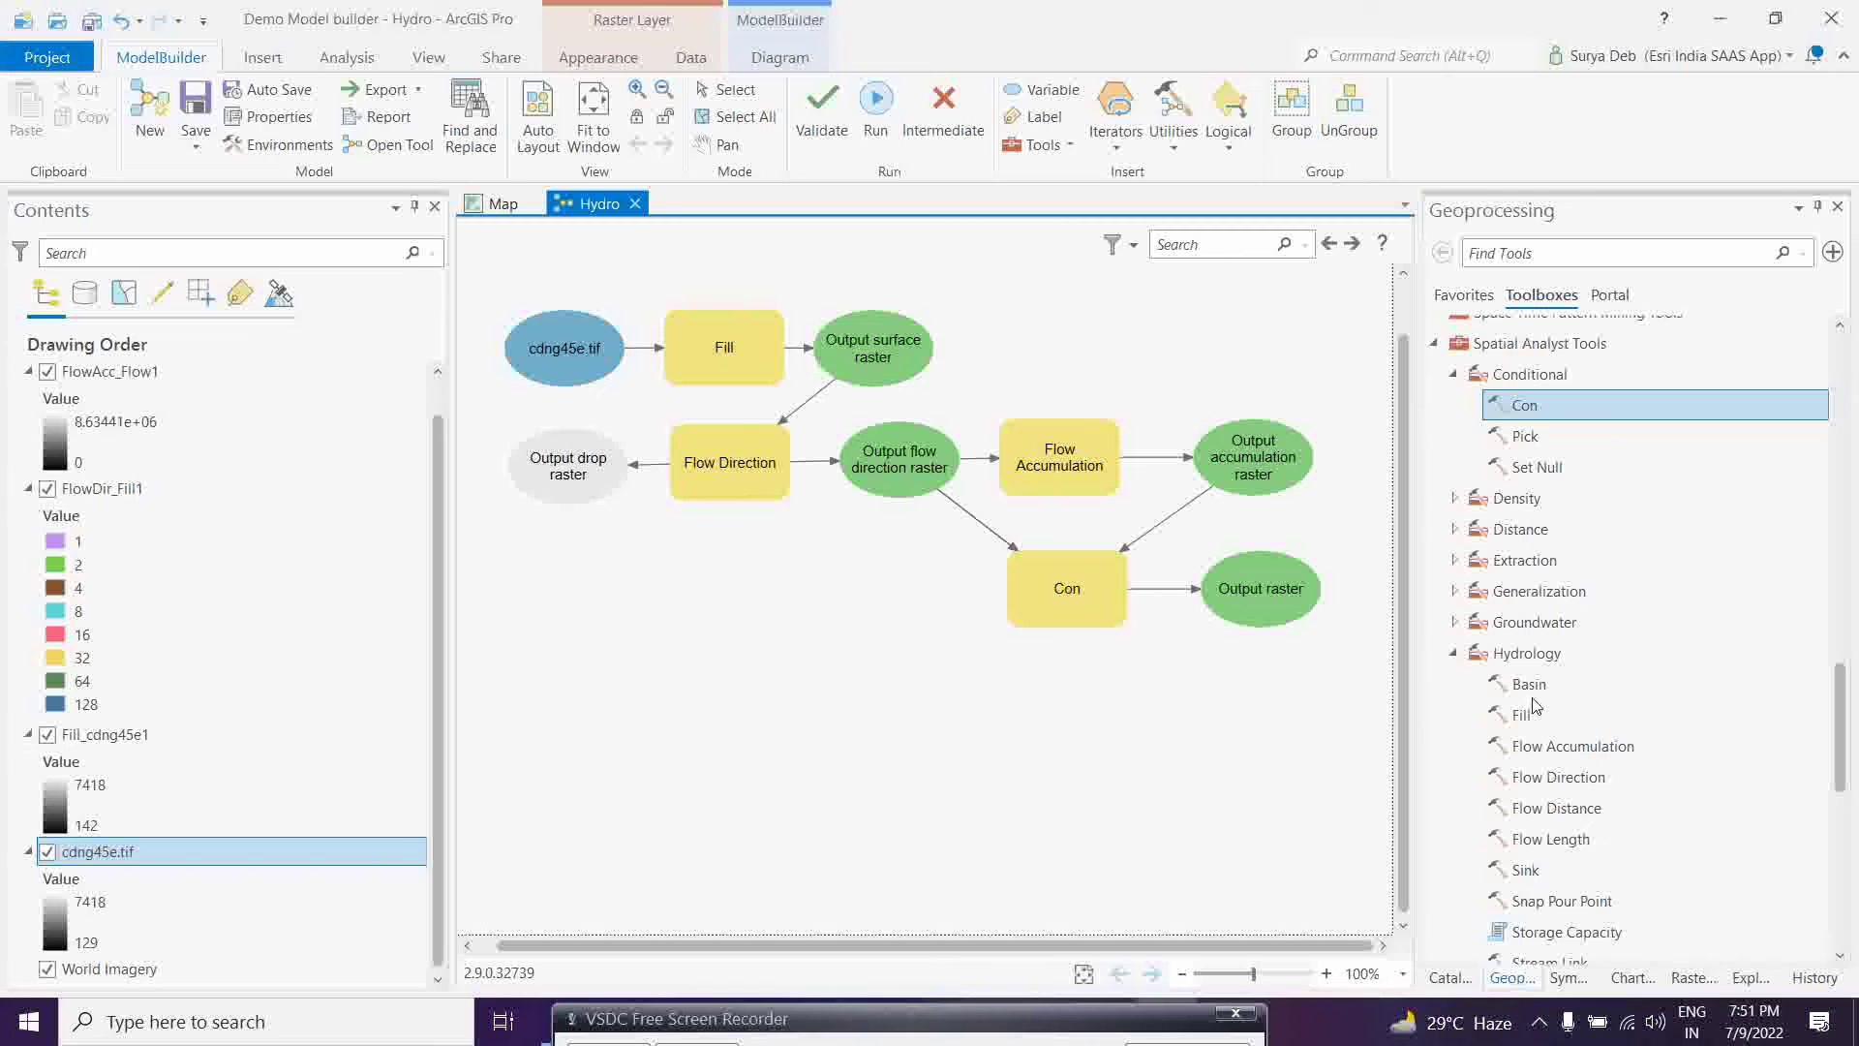
Step: Add the Stream Order tool below Con and connect Con's output raster as its input stream raster
scroll(1651, 711, down, 2)
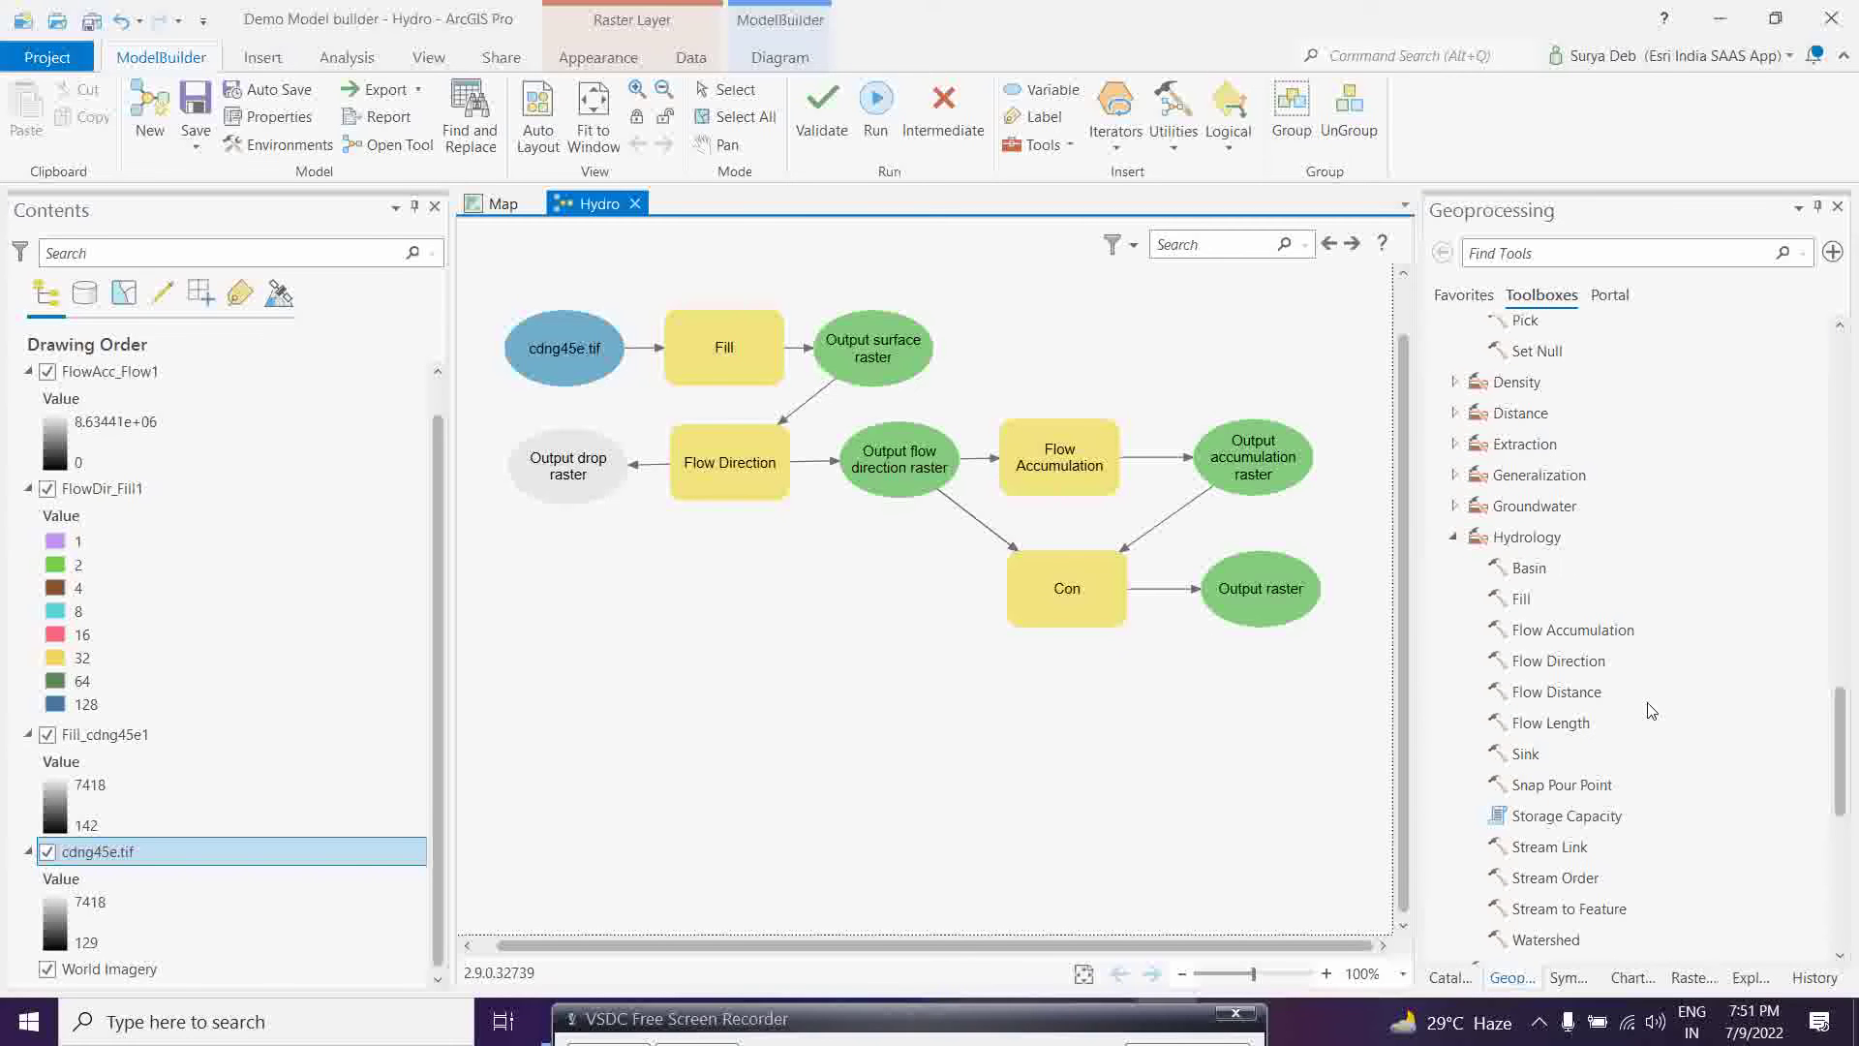
scroll(1651, 711, down, 1)
click(1539, 823)
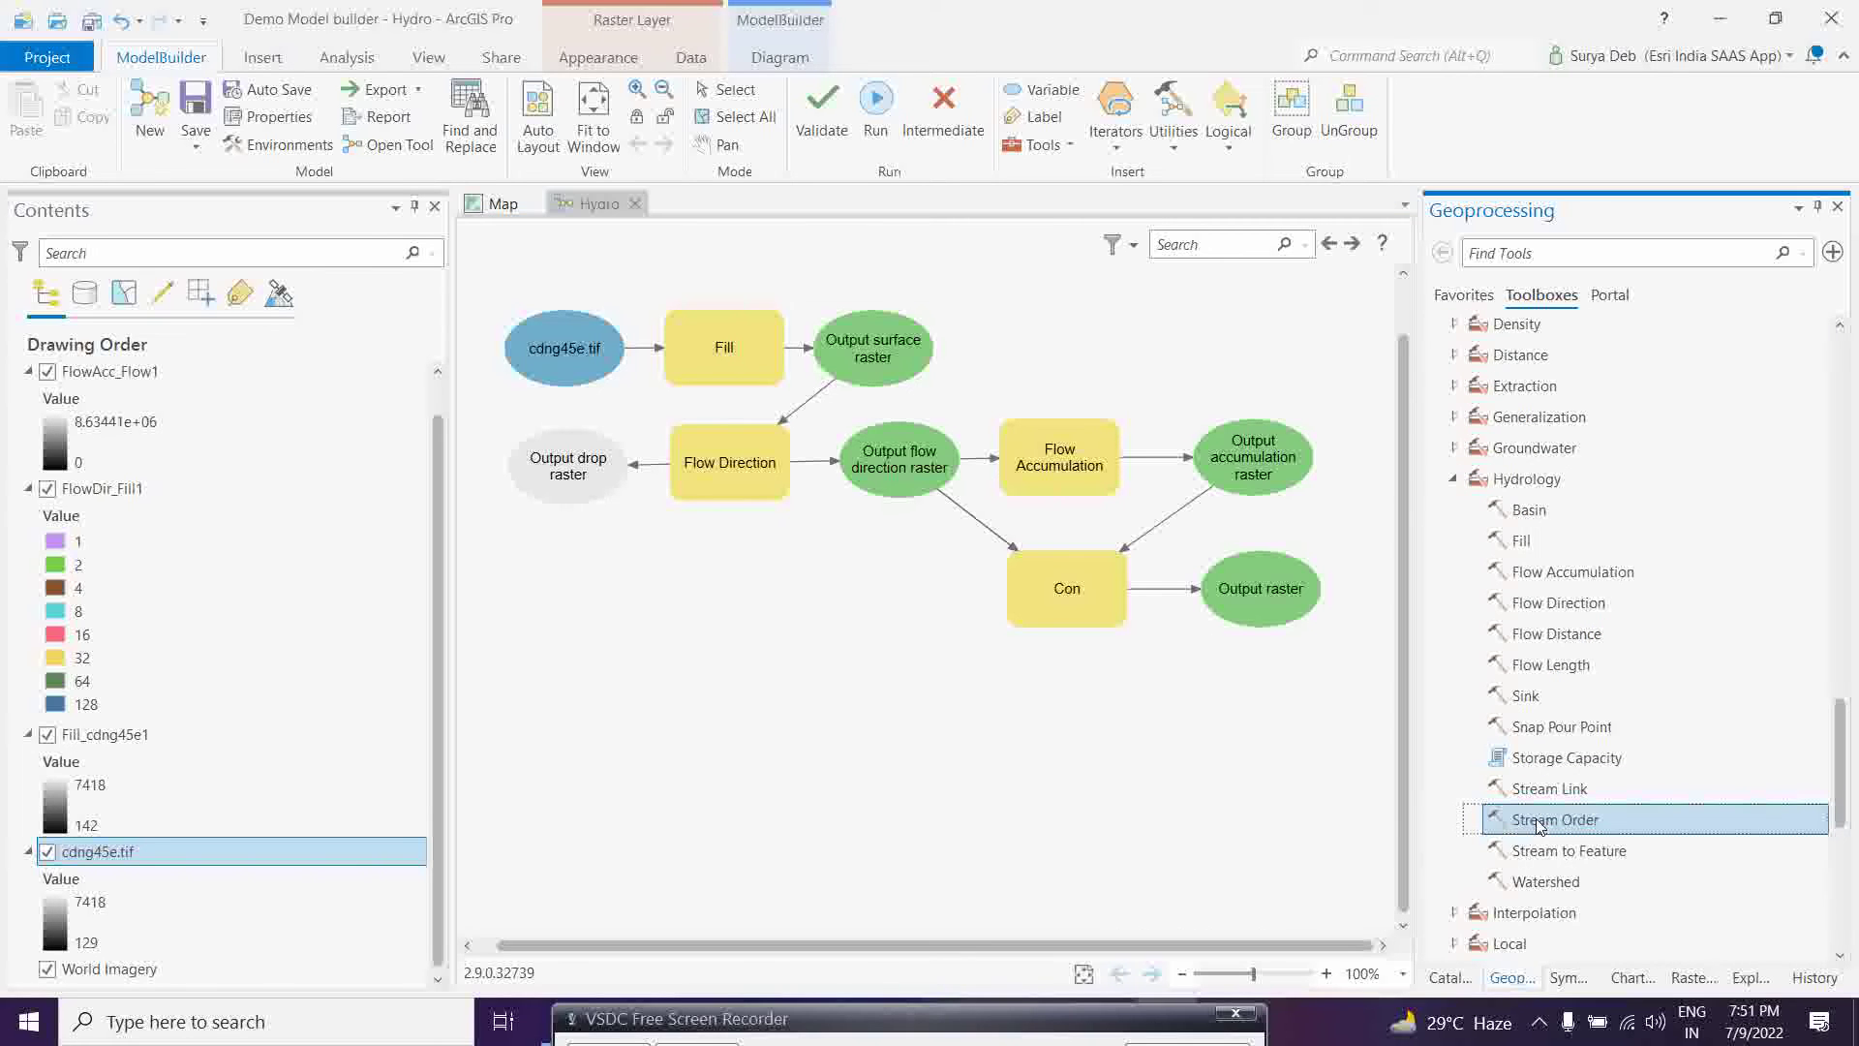
drag(1539, 823, 1082, 698)
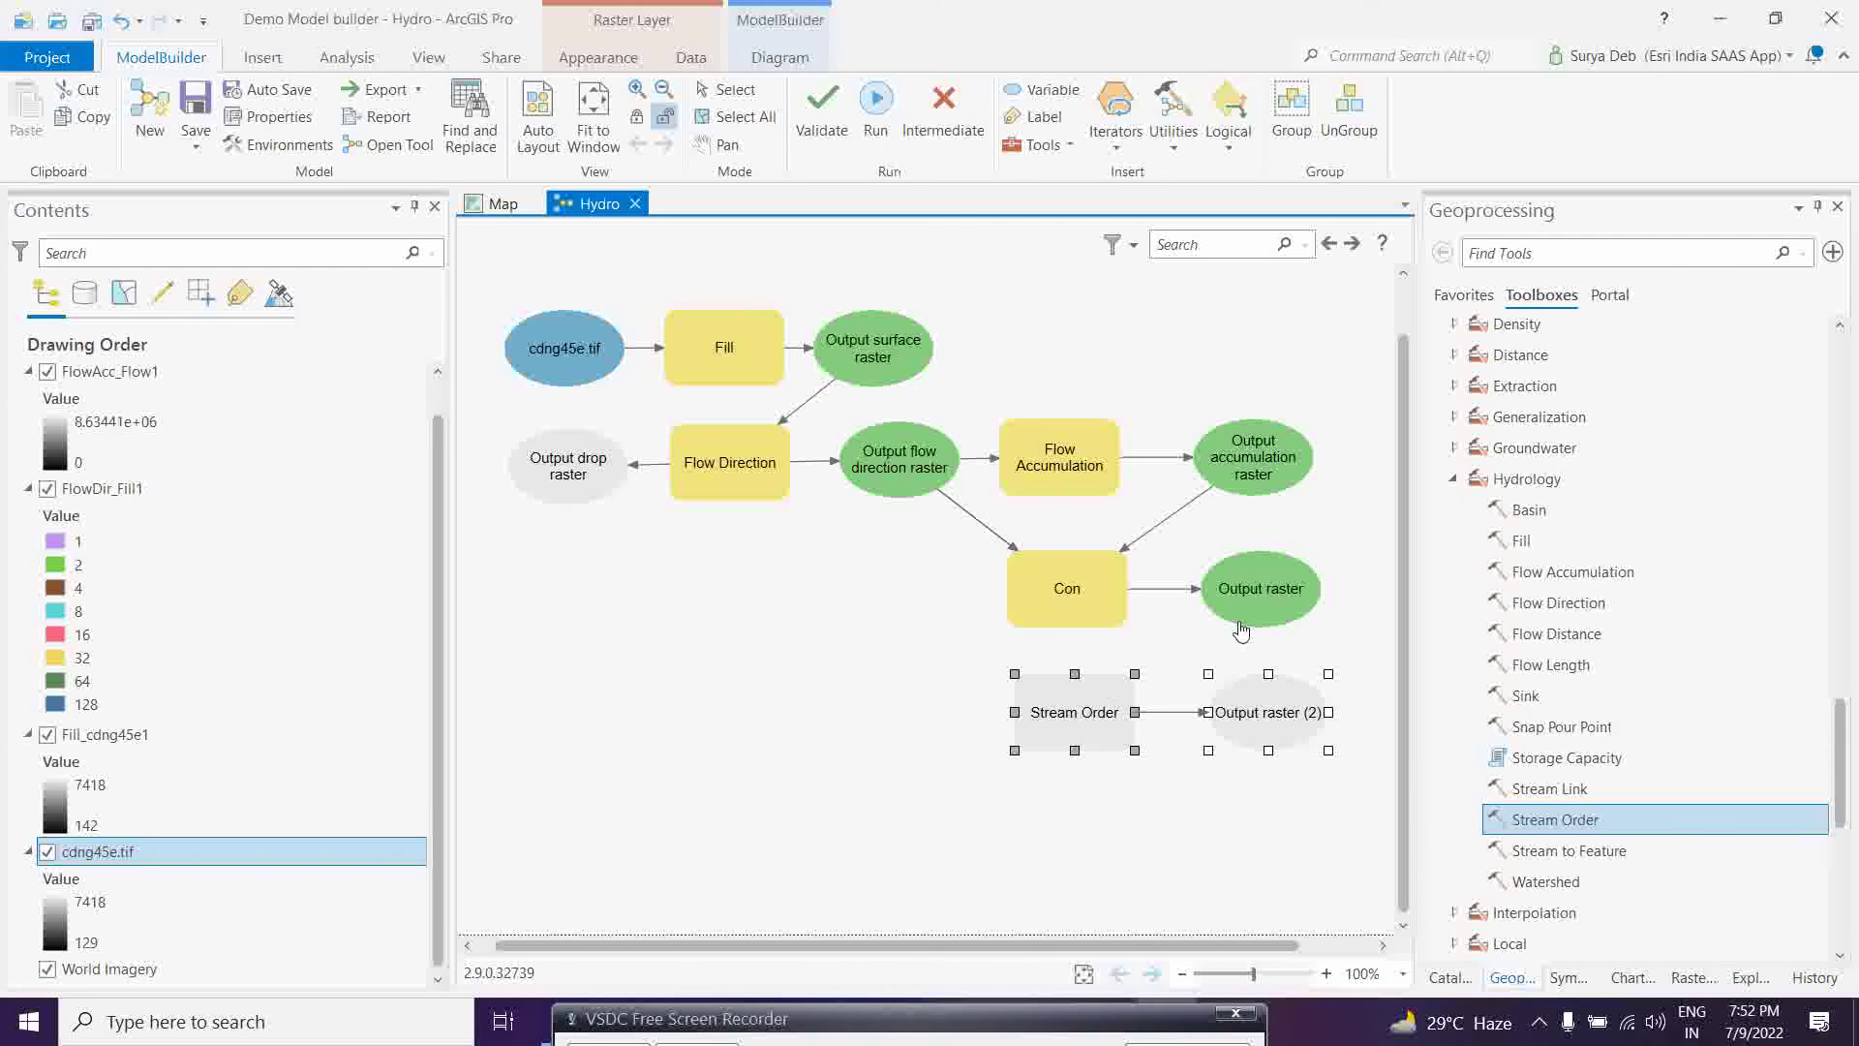
mouse_move(1238, 595)
mouse_down()
mouse_move(1174, 620)
mouse_move(1097, 701)
mouse_up()
click(1149, 717)
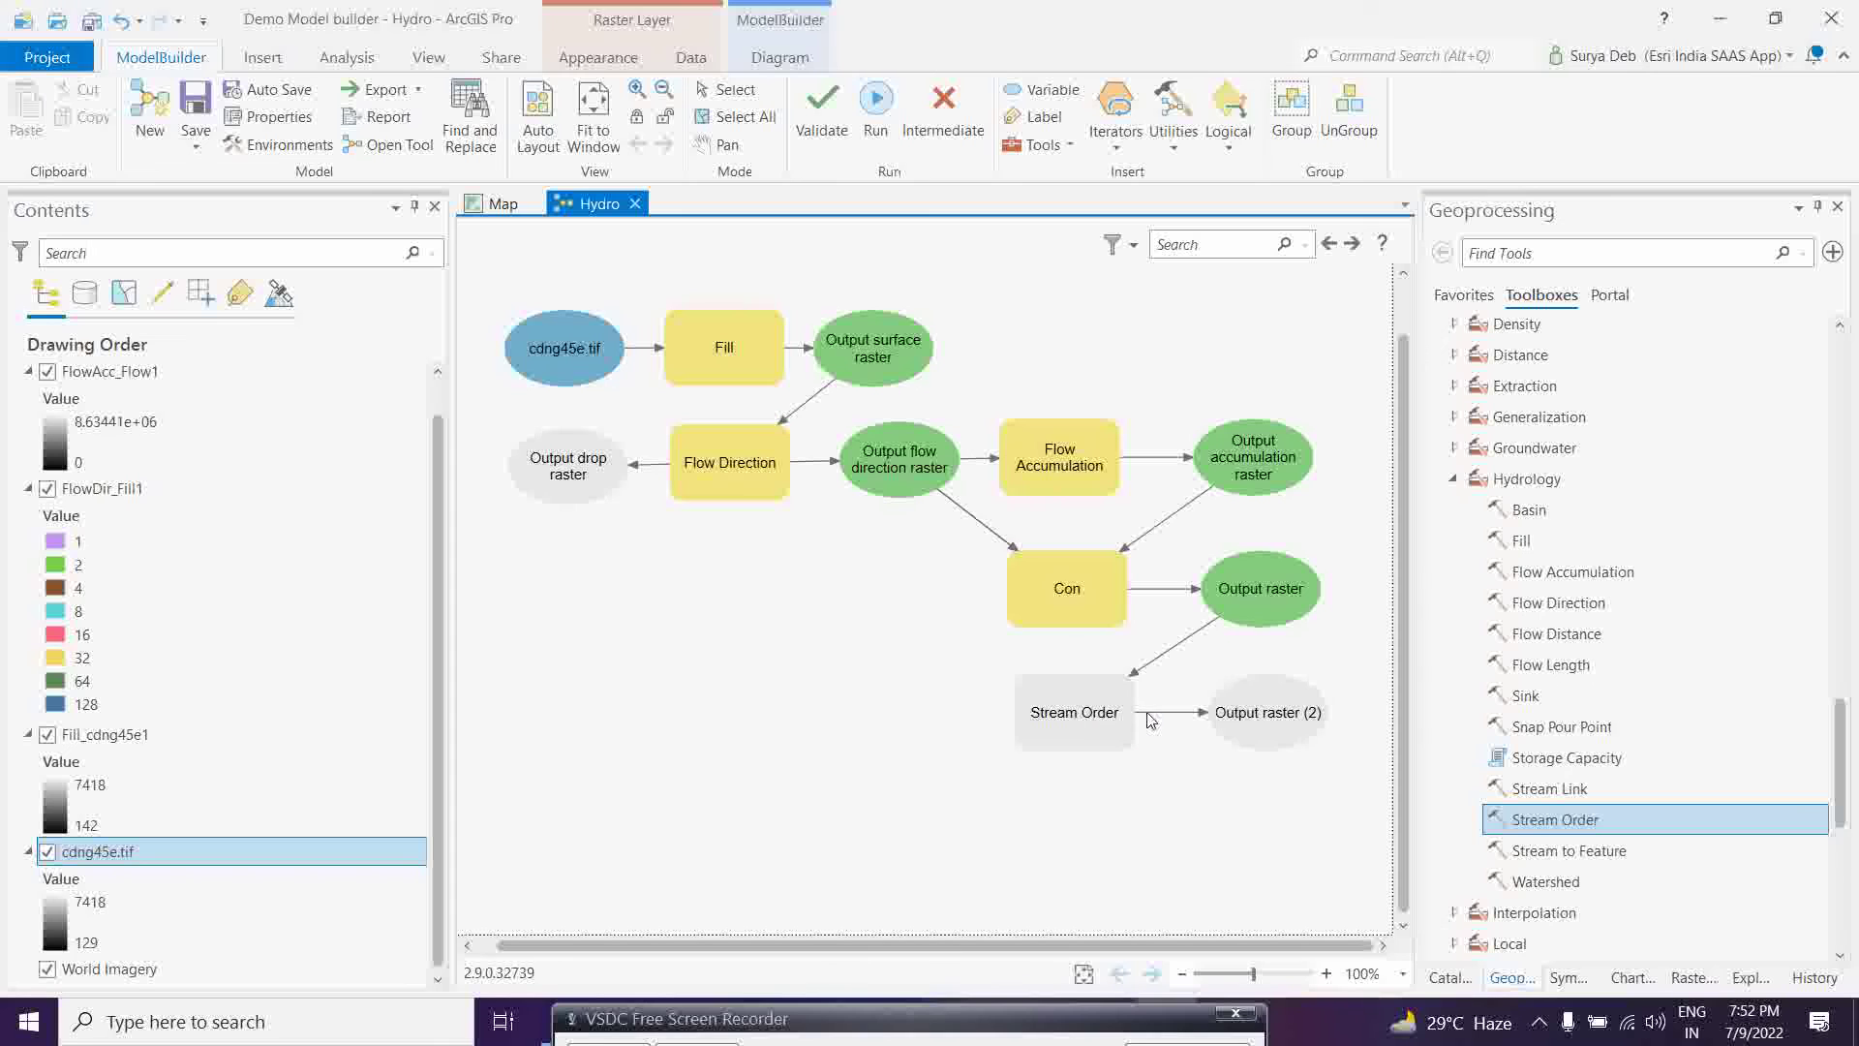
Step: Connect the output flow direction raster to Stream Order as its input flow direction raster and bend the connector around Con
drag(903, 473, 1034, 709)
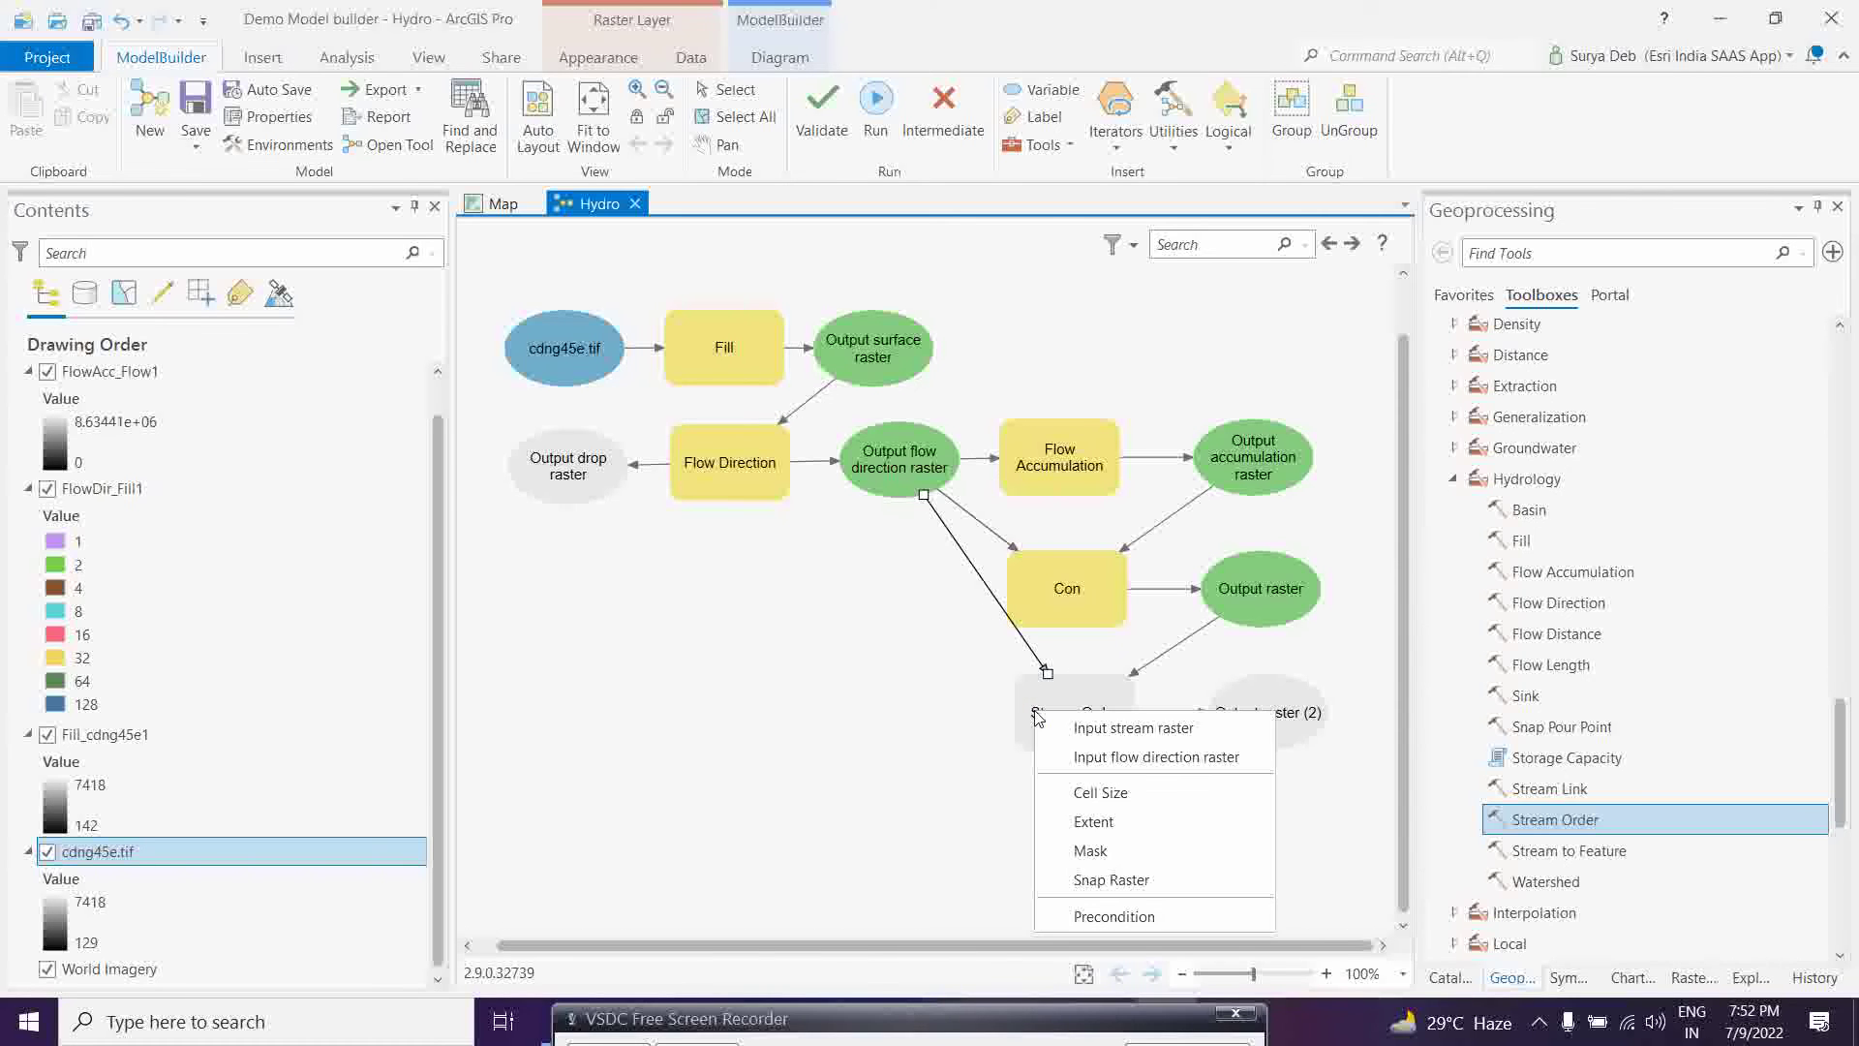
click(1101, 759)
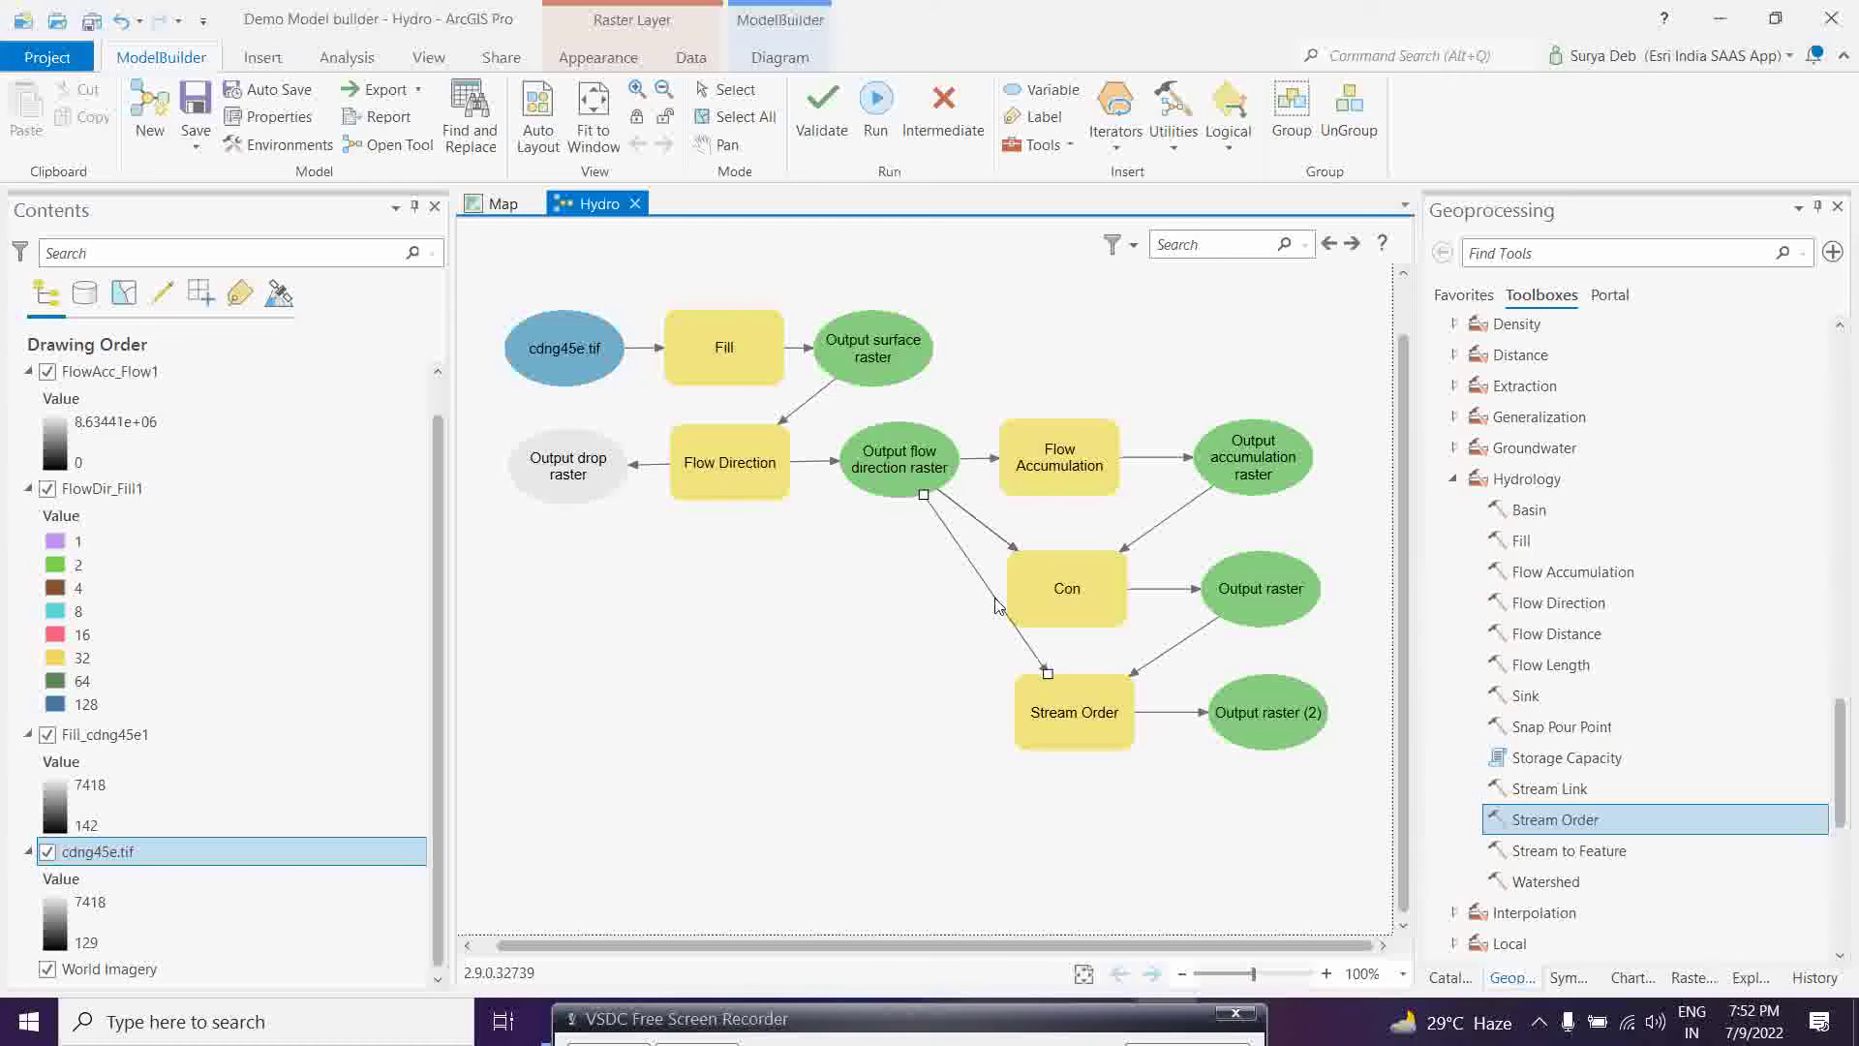
drag(997, 605, 989, 619)
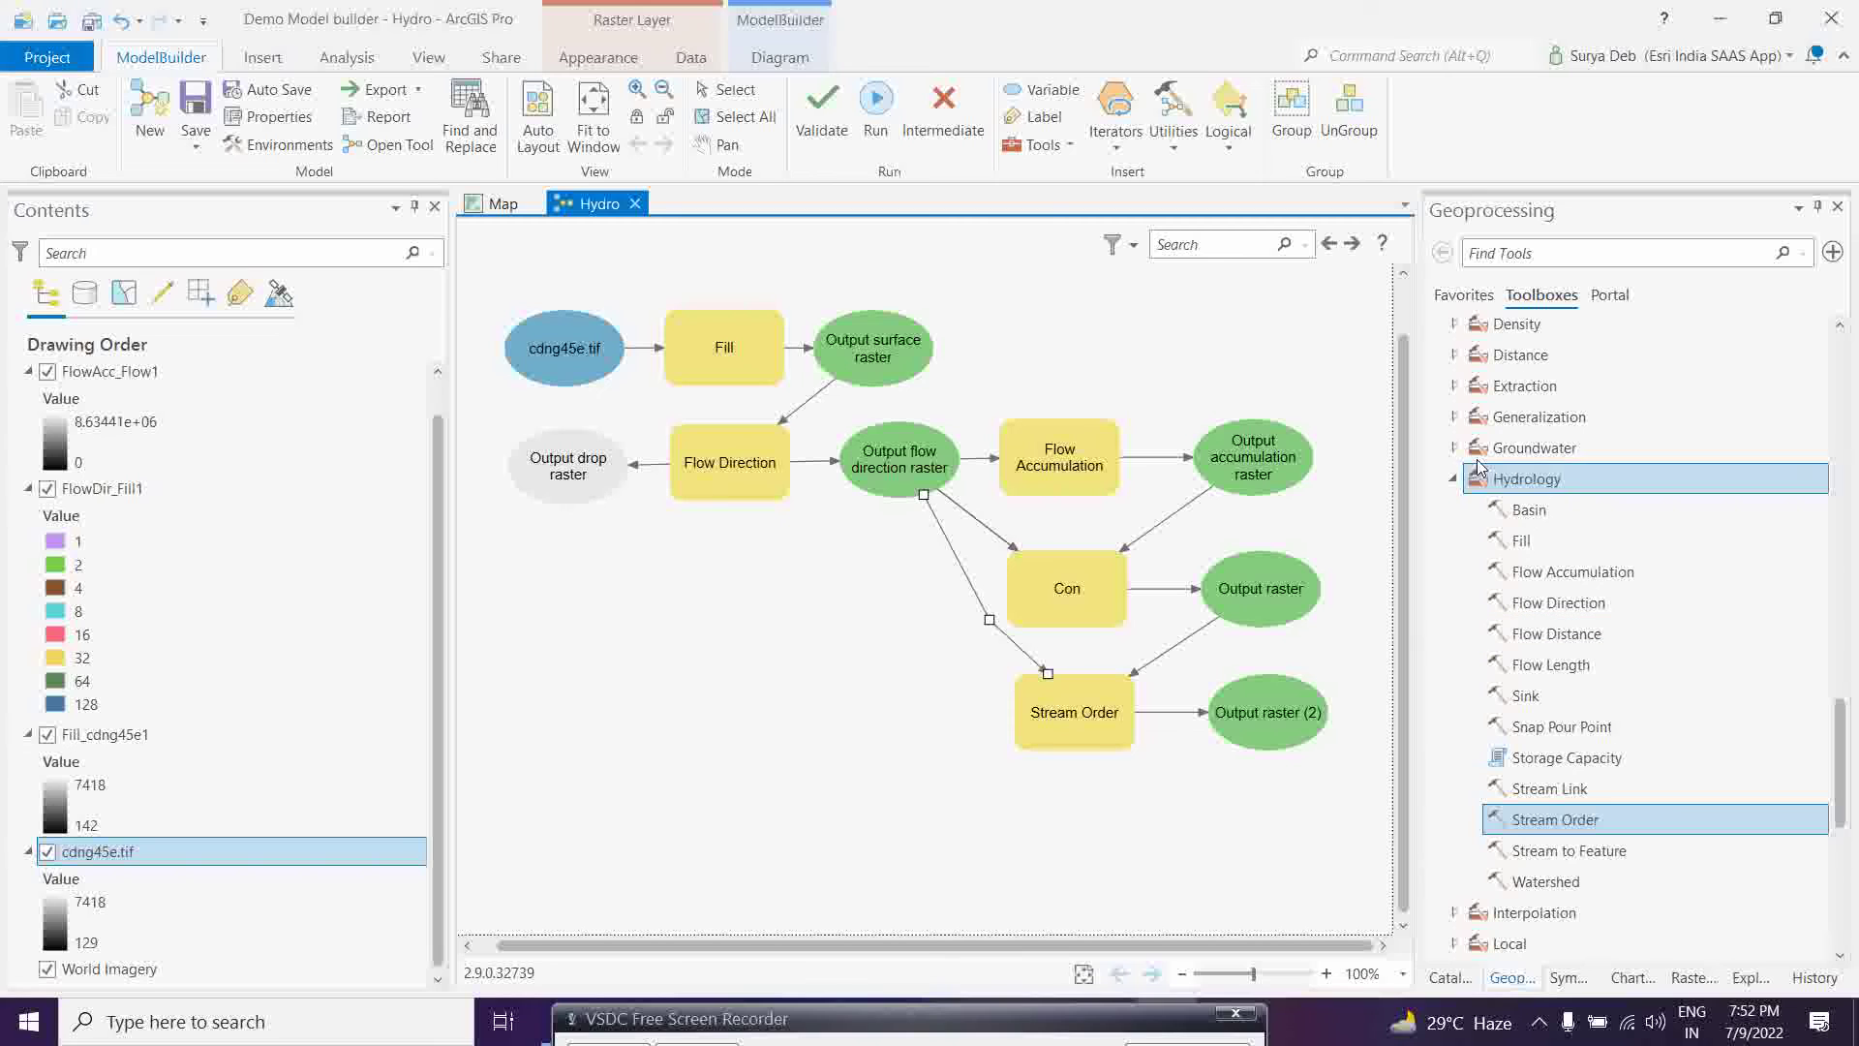
Step: Add the Raster to Polyline tool below Stream Order and connect Stream Order's output raster as its input raster
click(1071, 148)
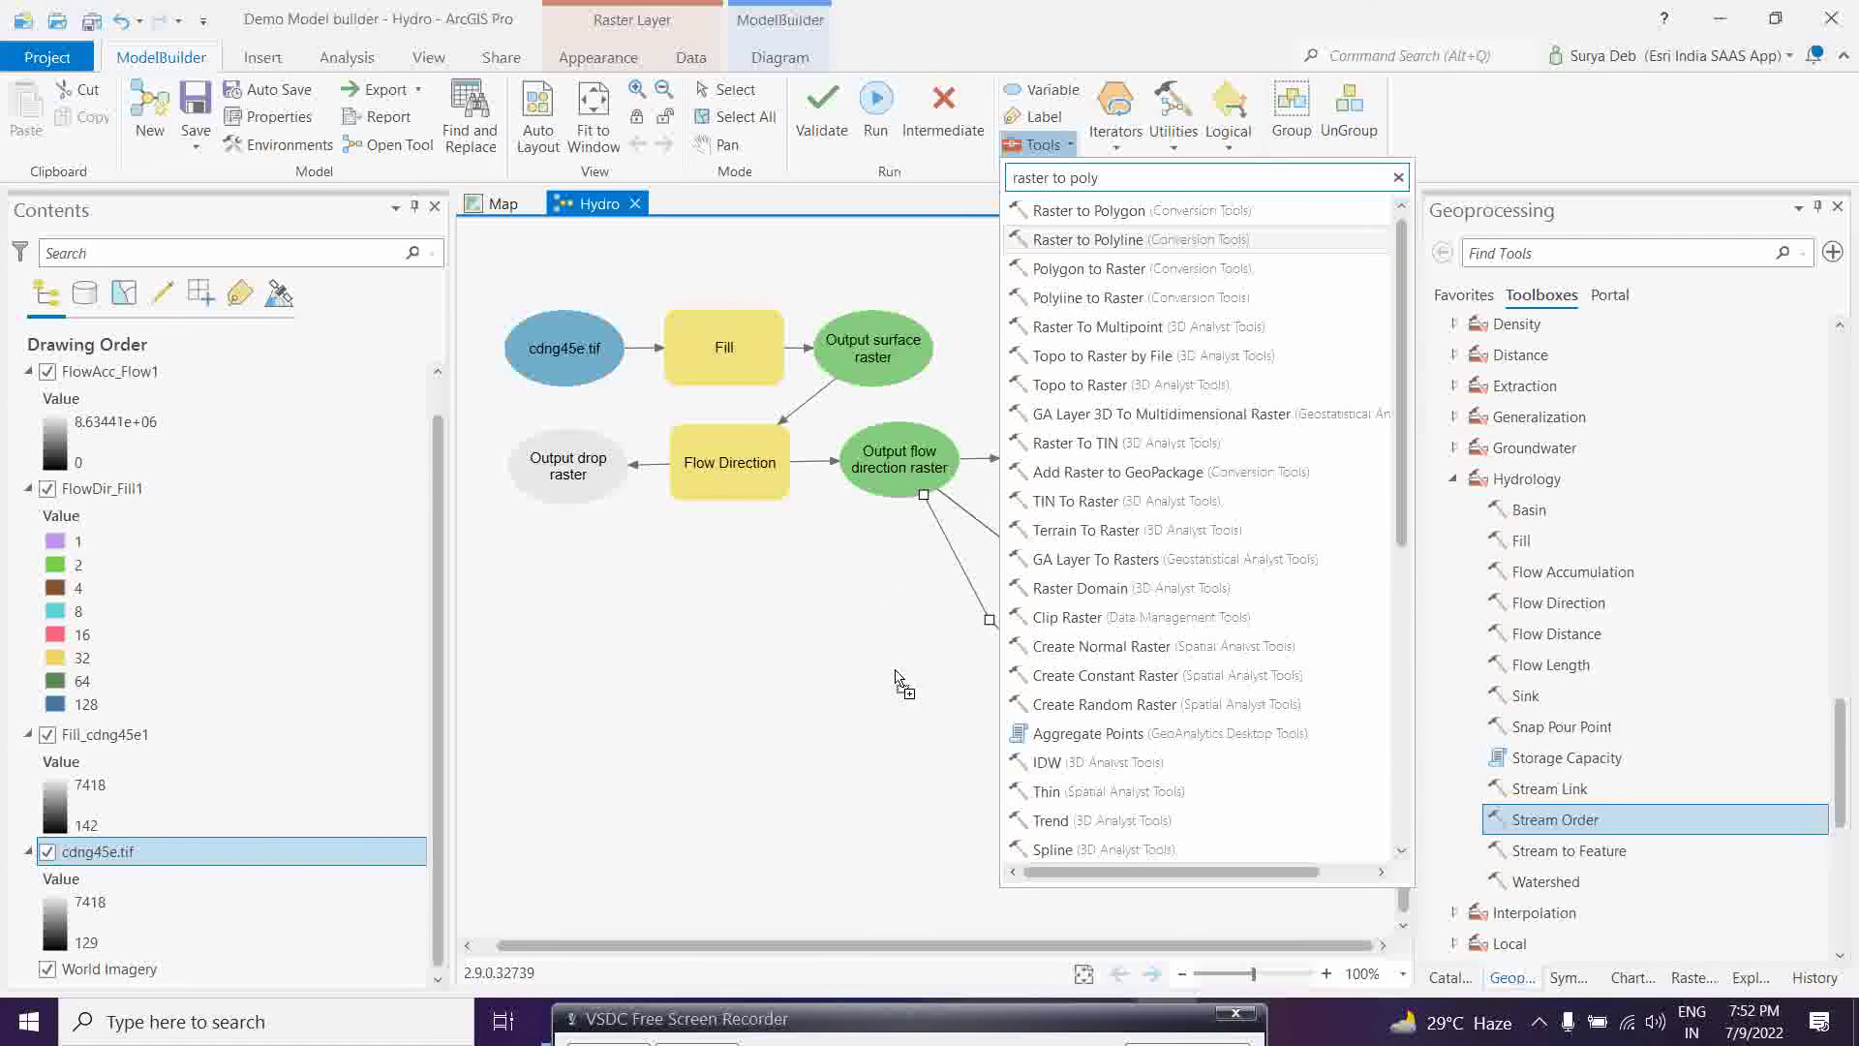
drag(957, 781, 1087, 812)
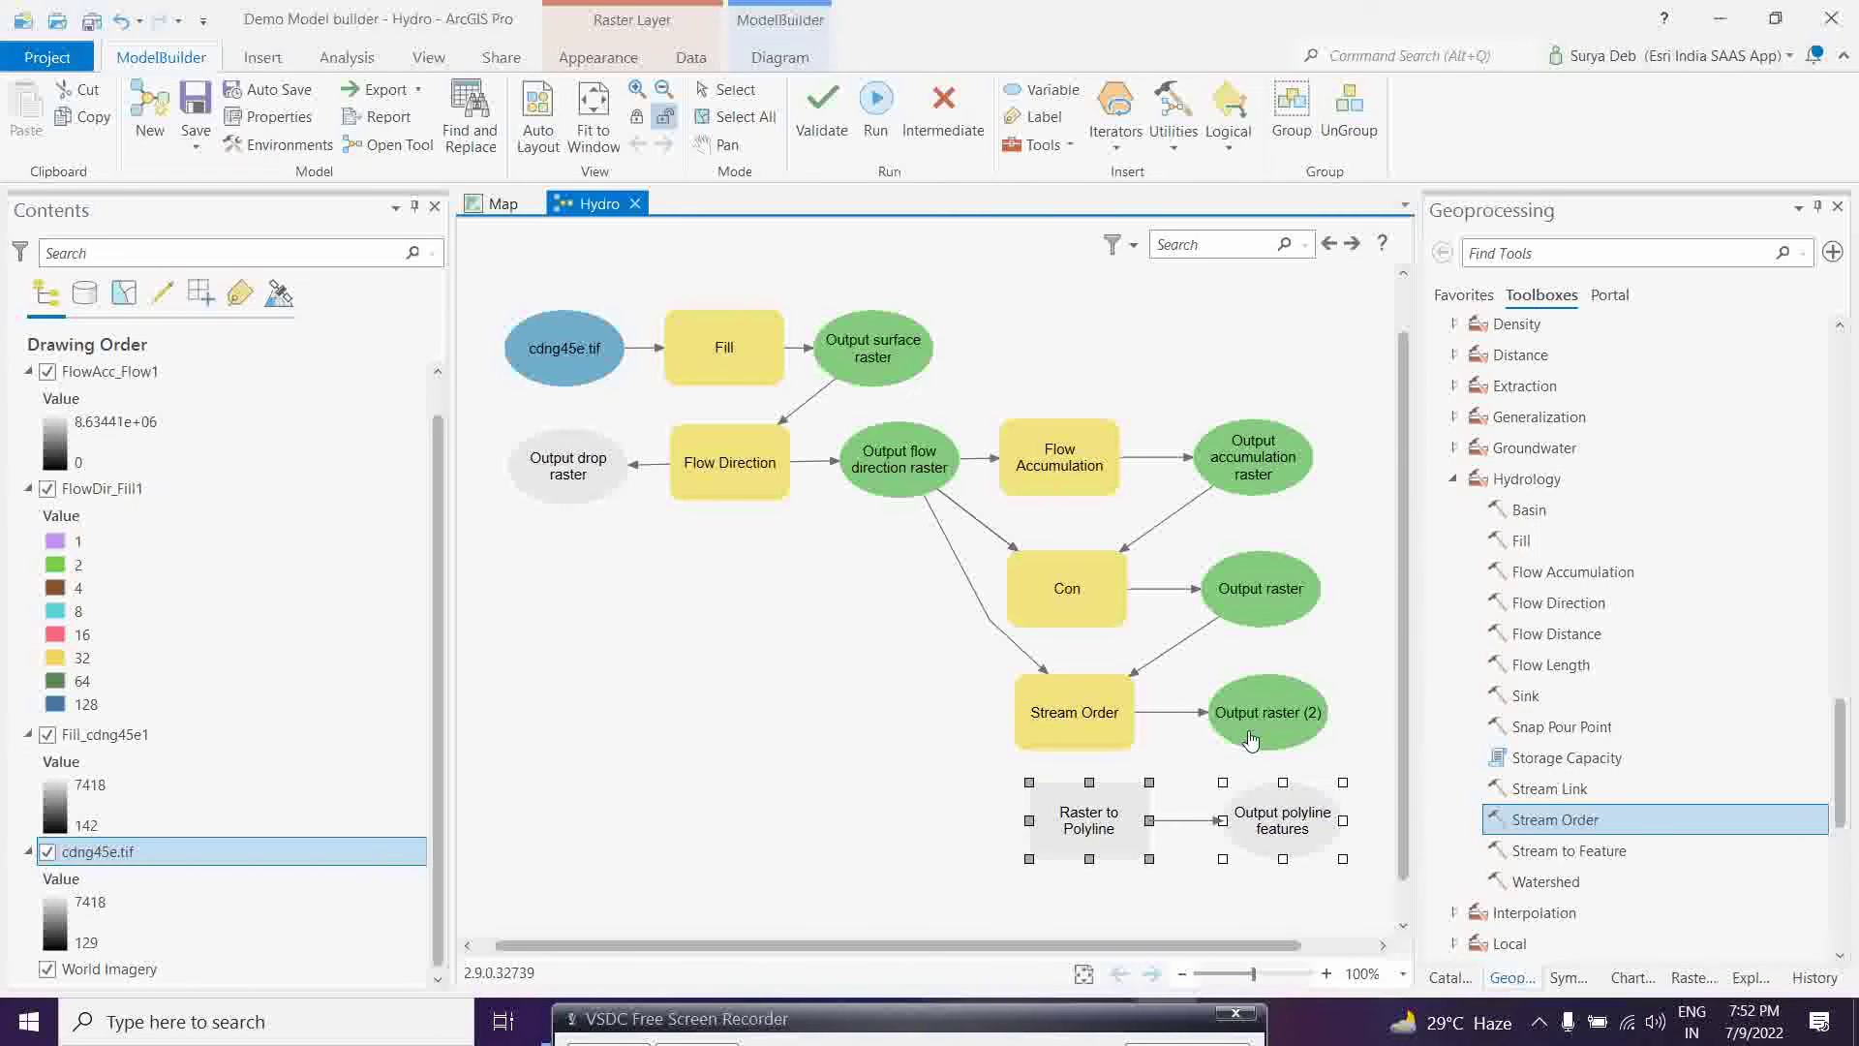
drag(1250, 727, 1099, 818)
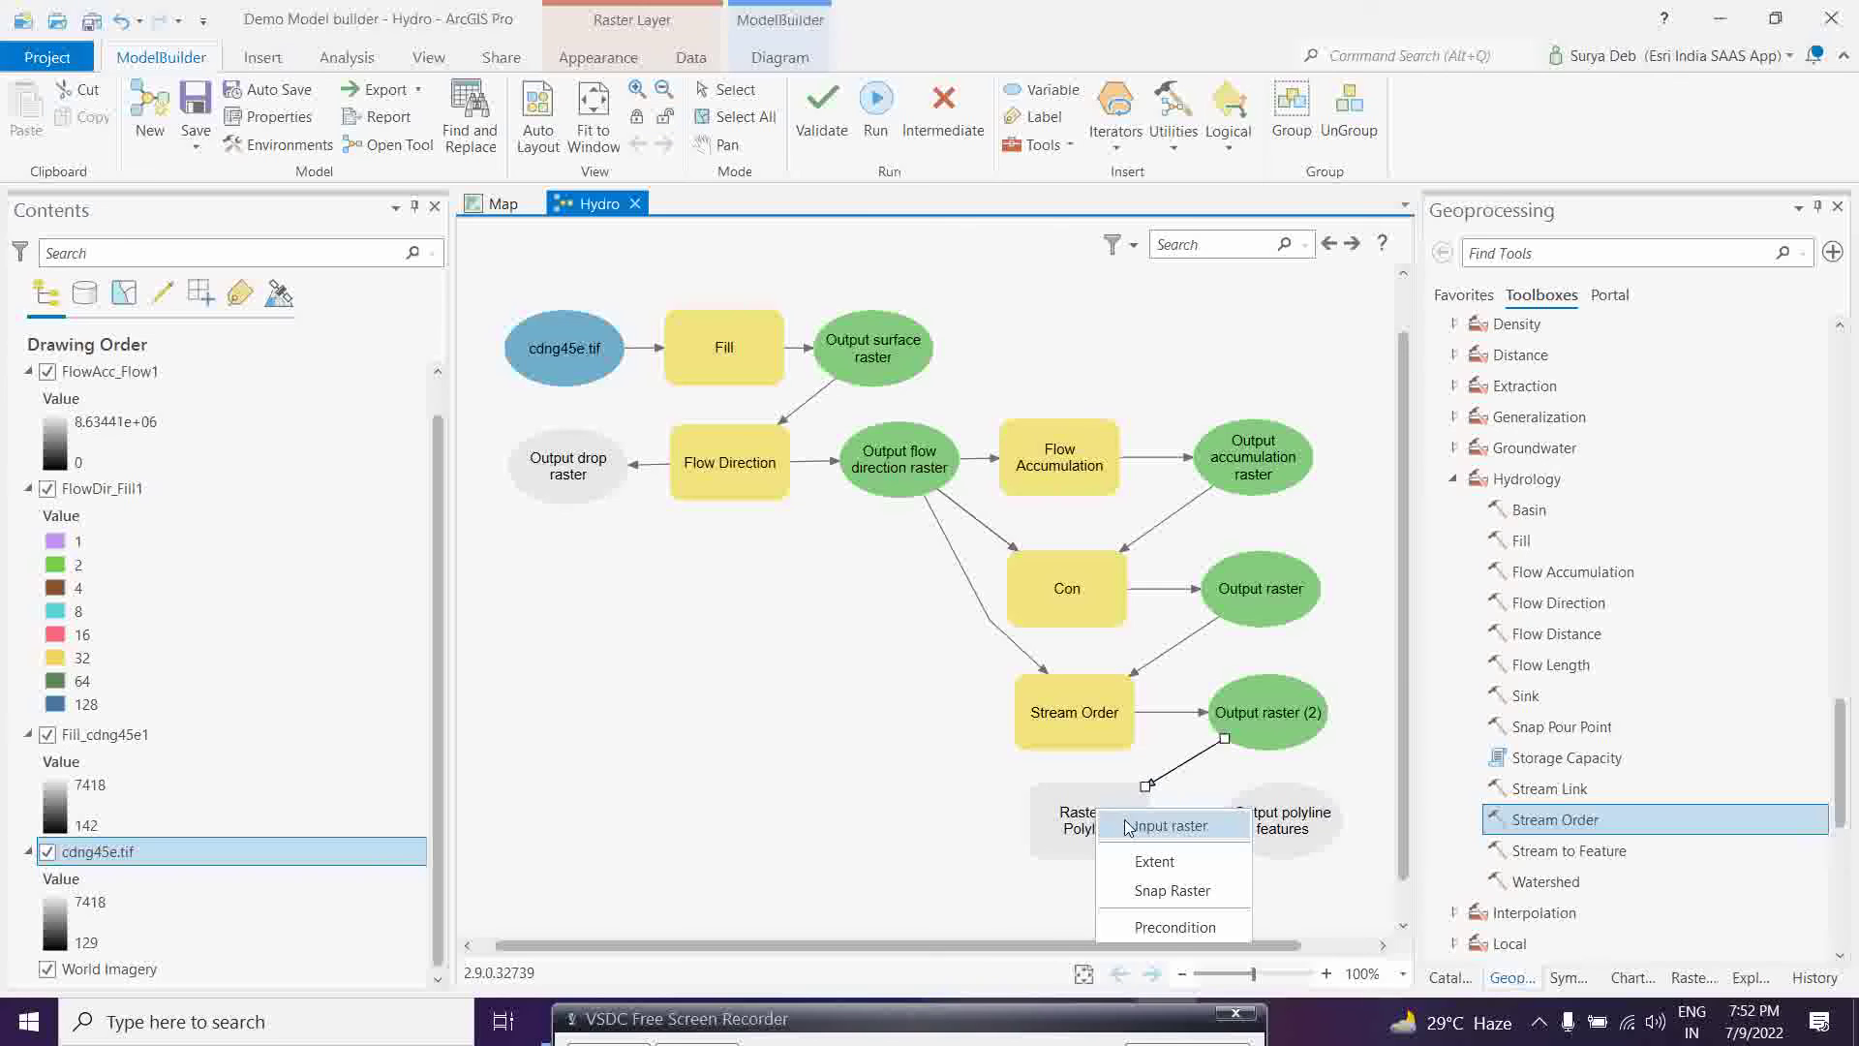
click(1162, 825)
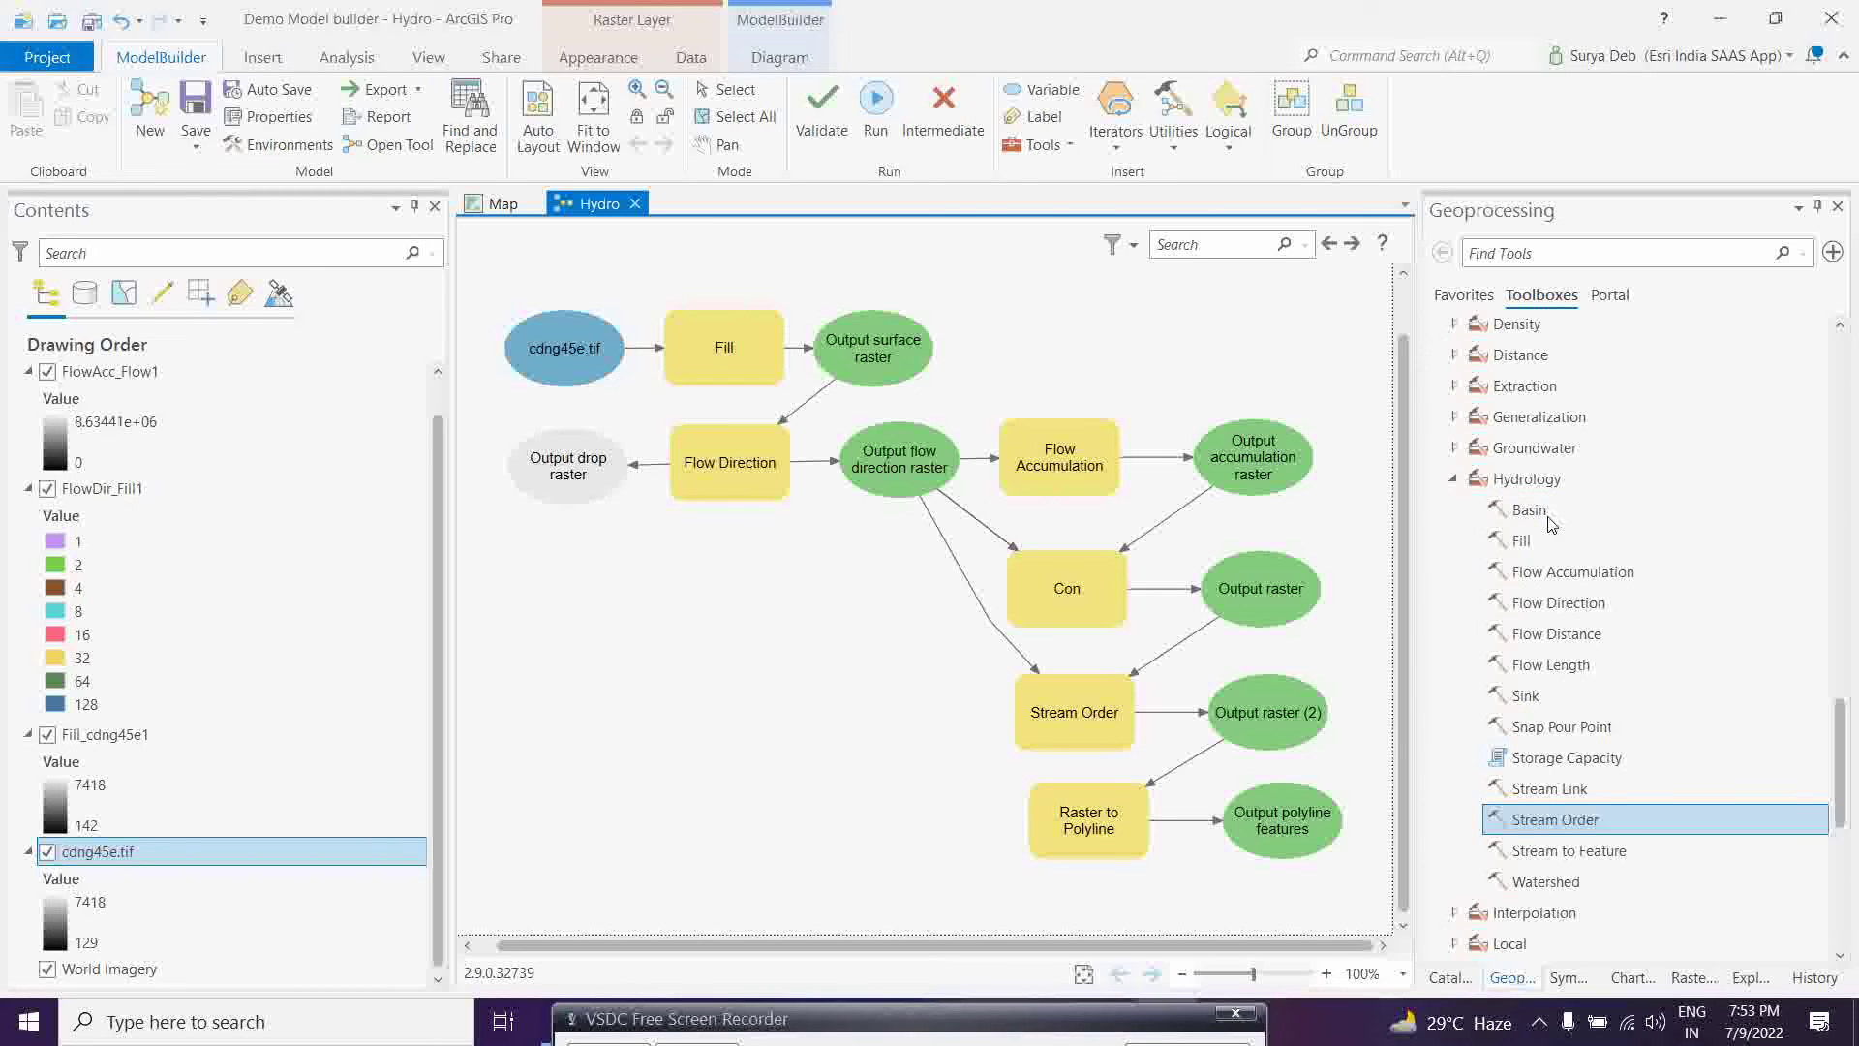
Step: Add the Basin tool in the free area left of Stream Order and connect the output flow direction raster as its input
drag(1528, 510, 696, 697)
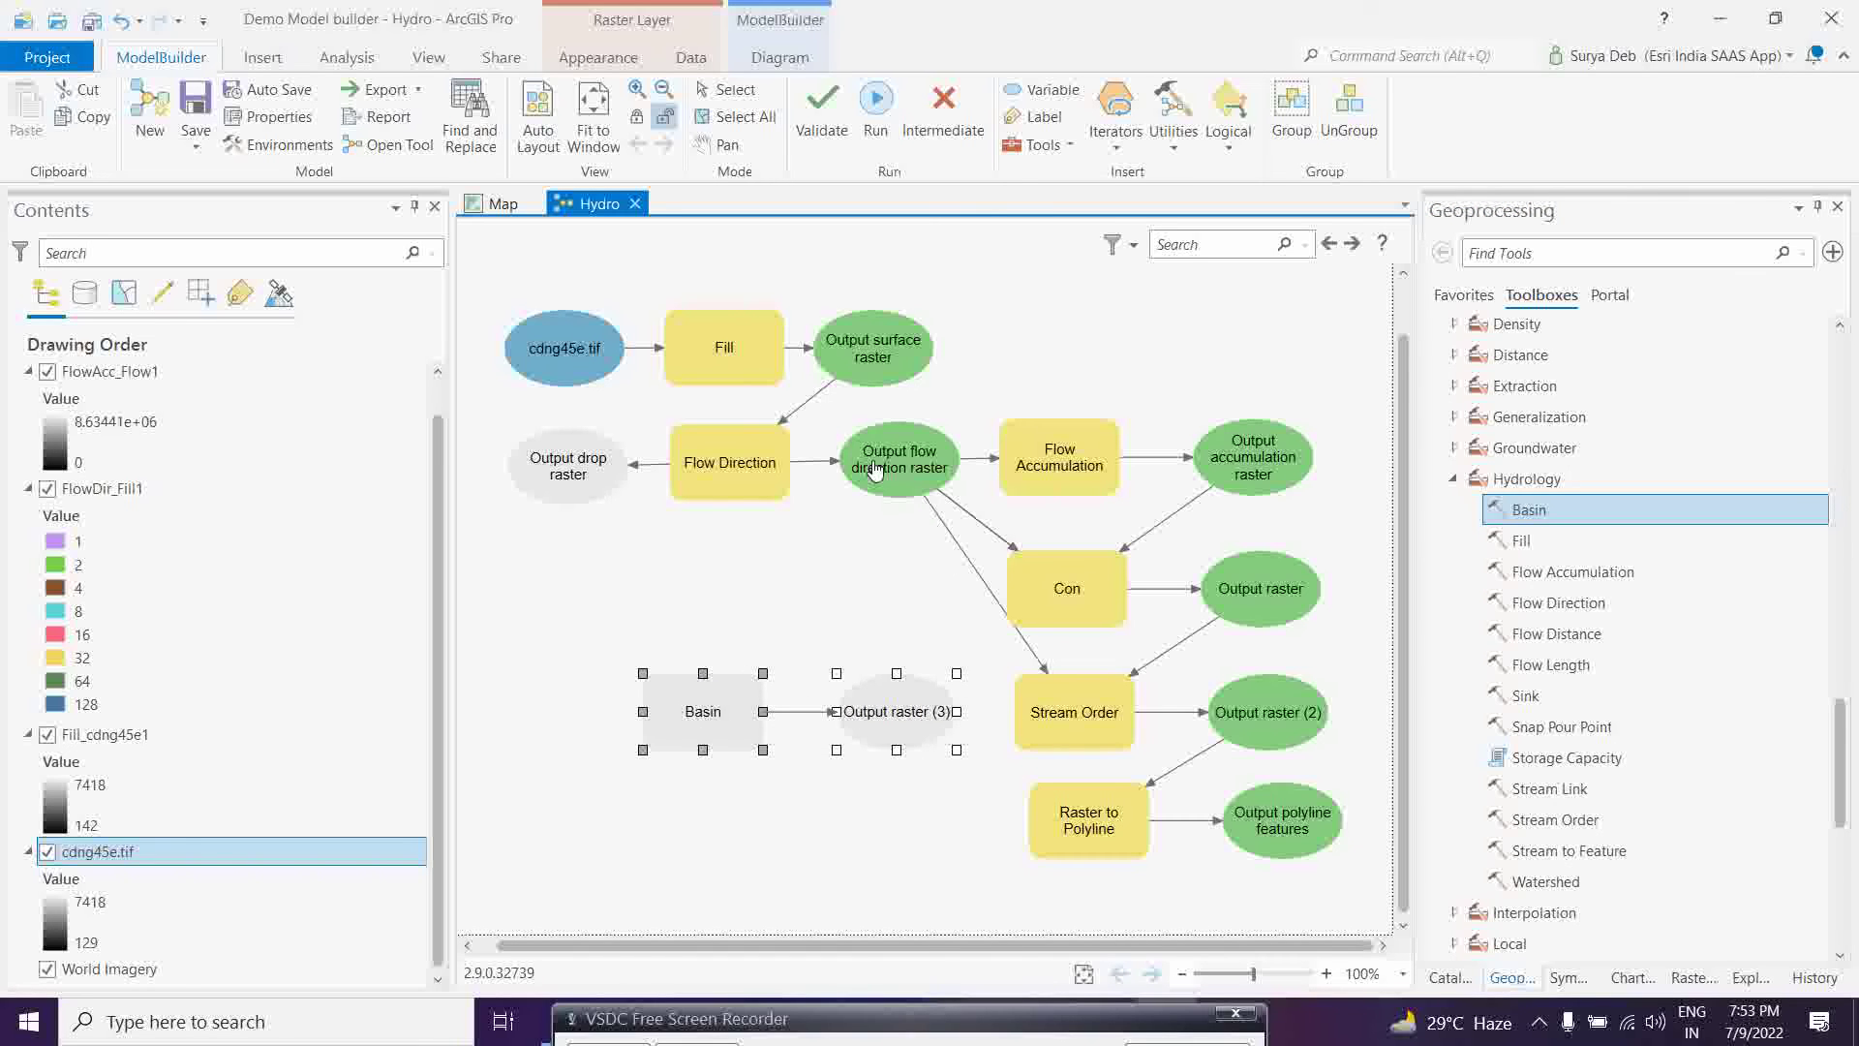
drag(874, 470, 696, 712)
click(744, 722)
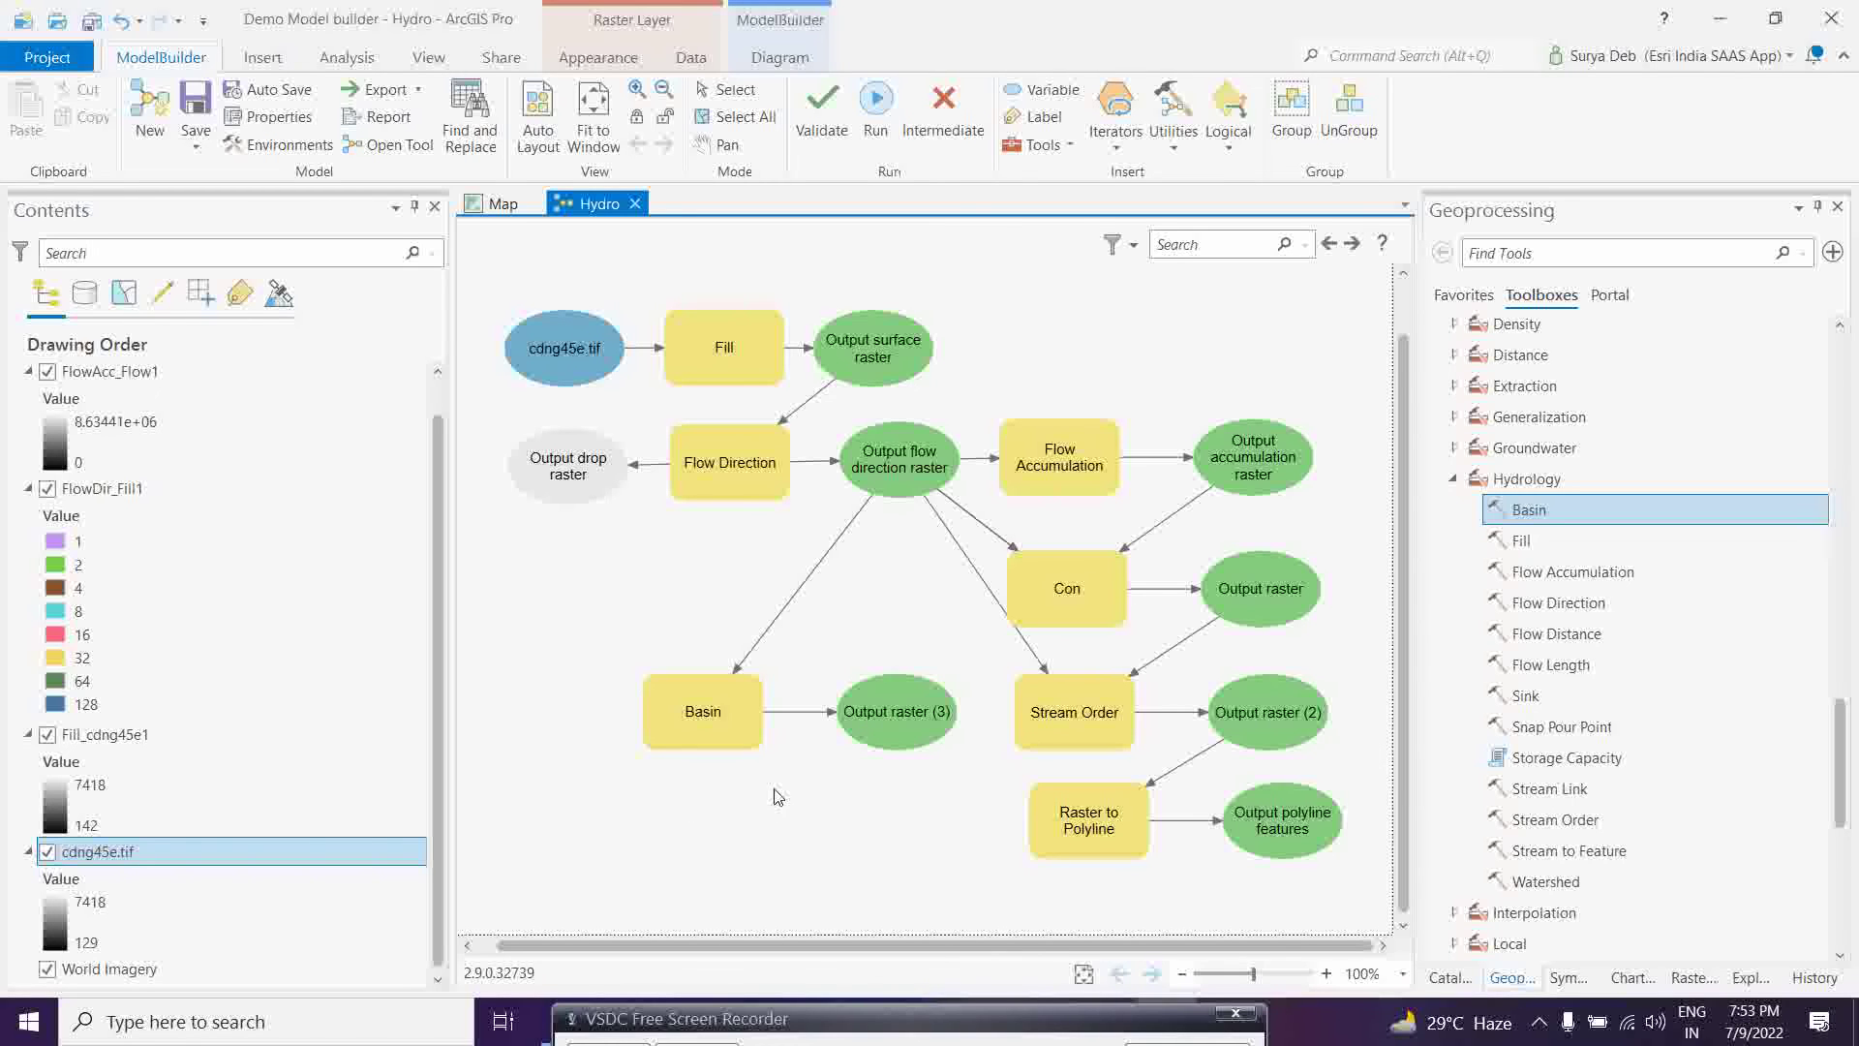
Step: Add the Raster to Polygon tool below Basin and connect Basin's output raster as its input raster
mouse_move(858, 935)
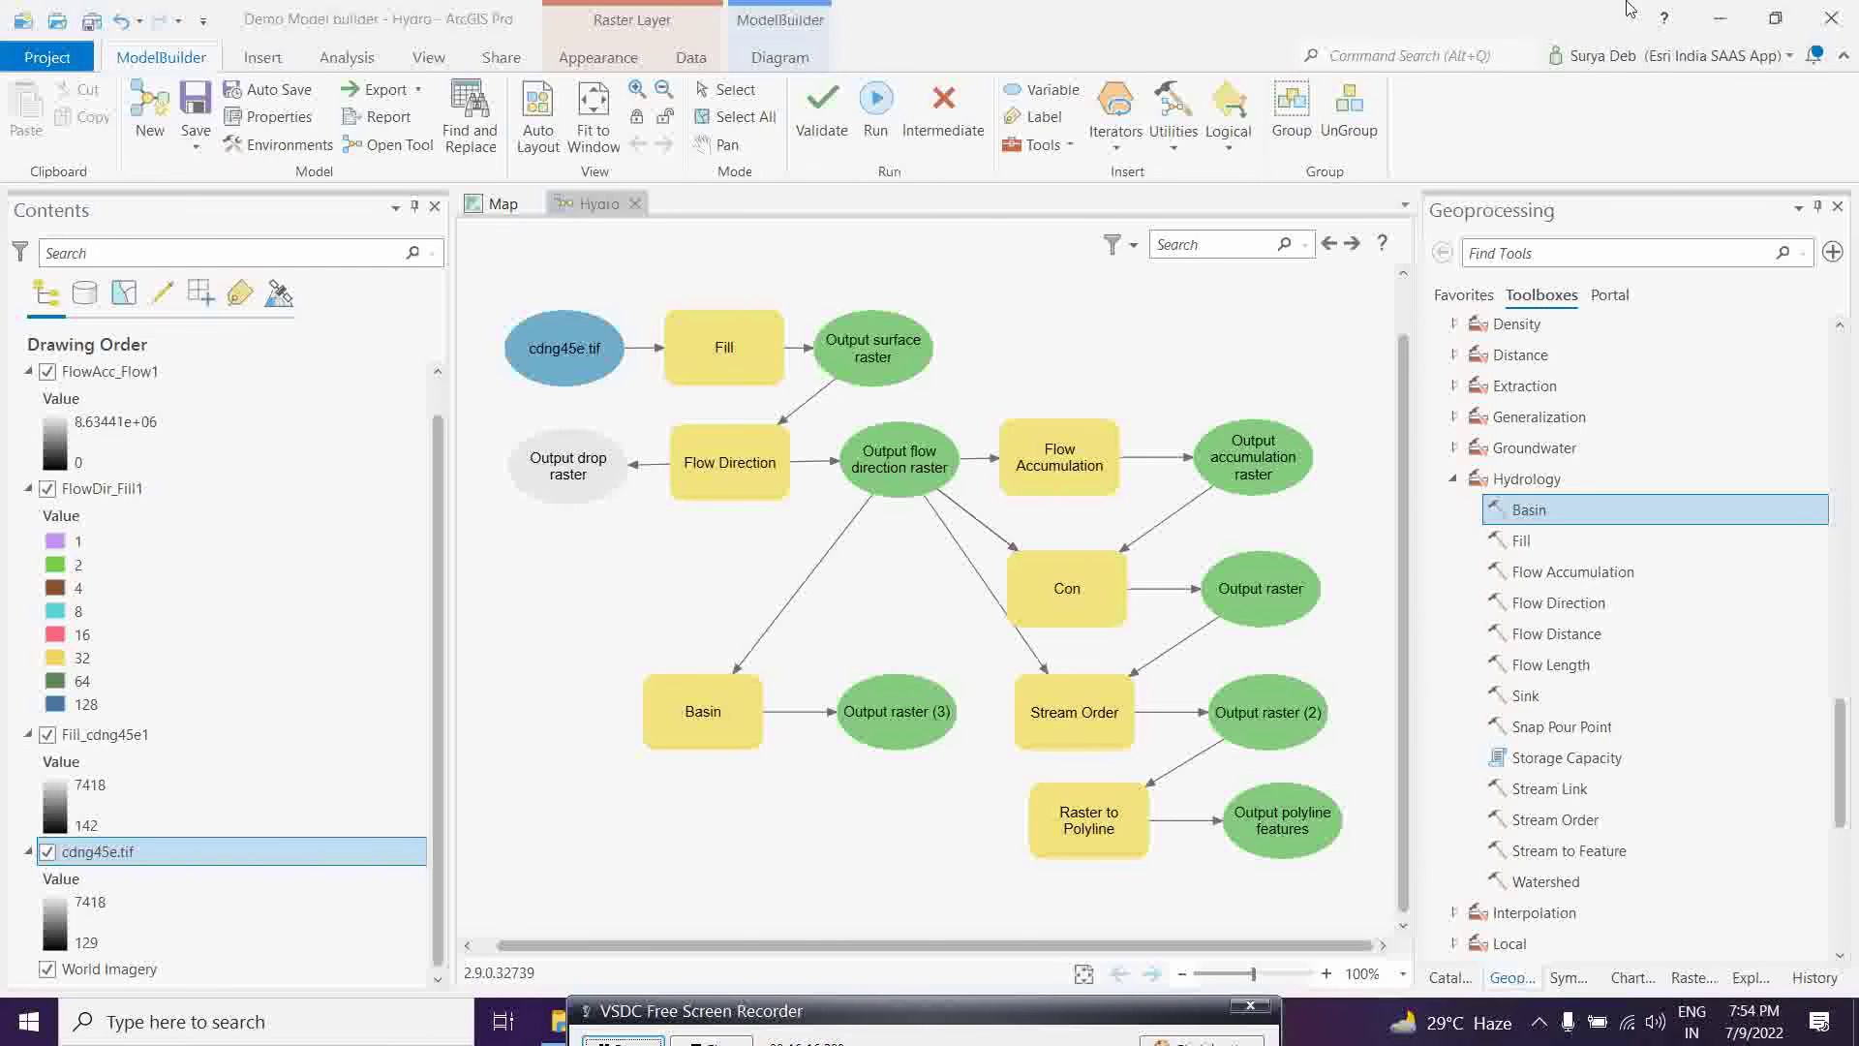
click(1069, 157)
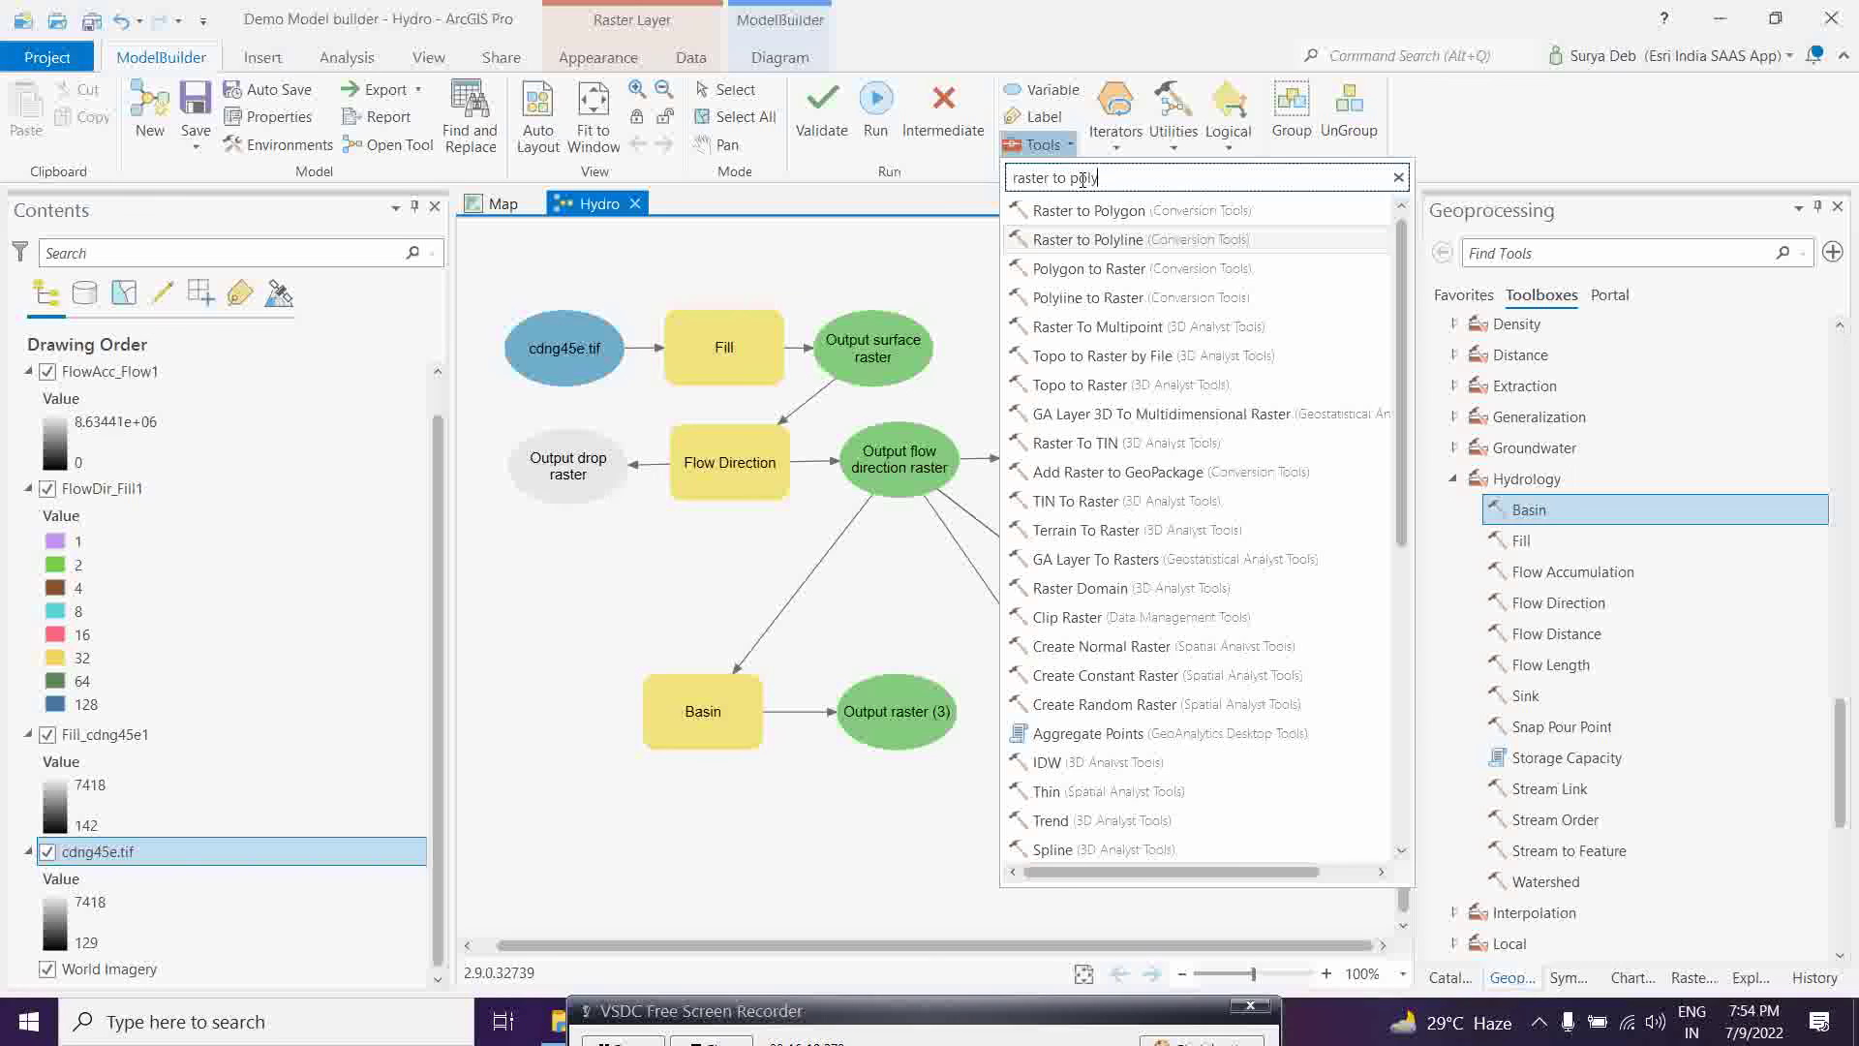
drag(1055, 211, 692, 826)
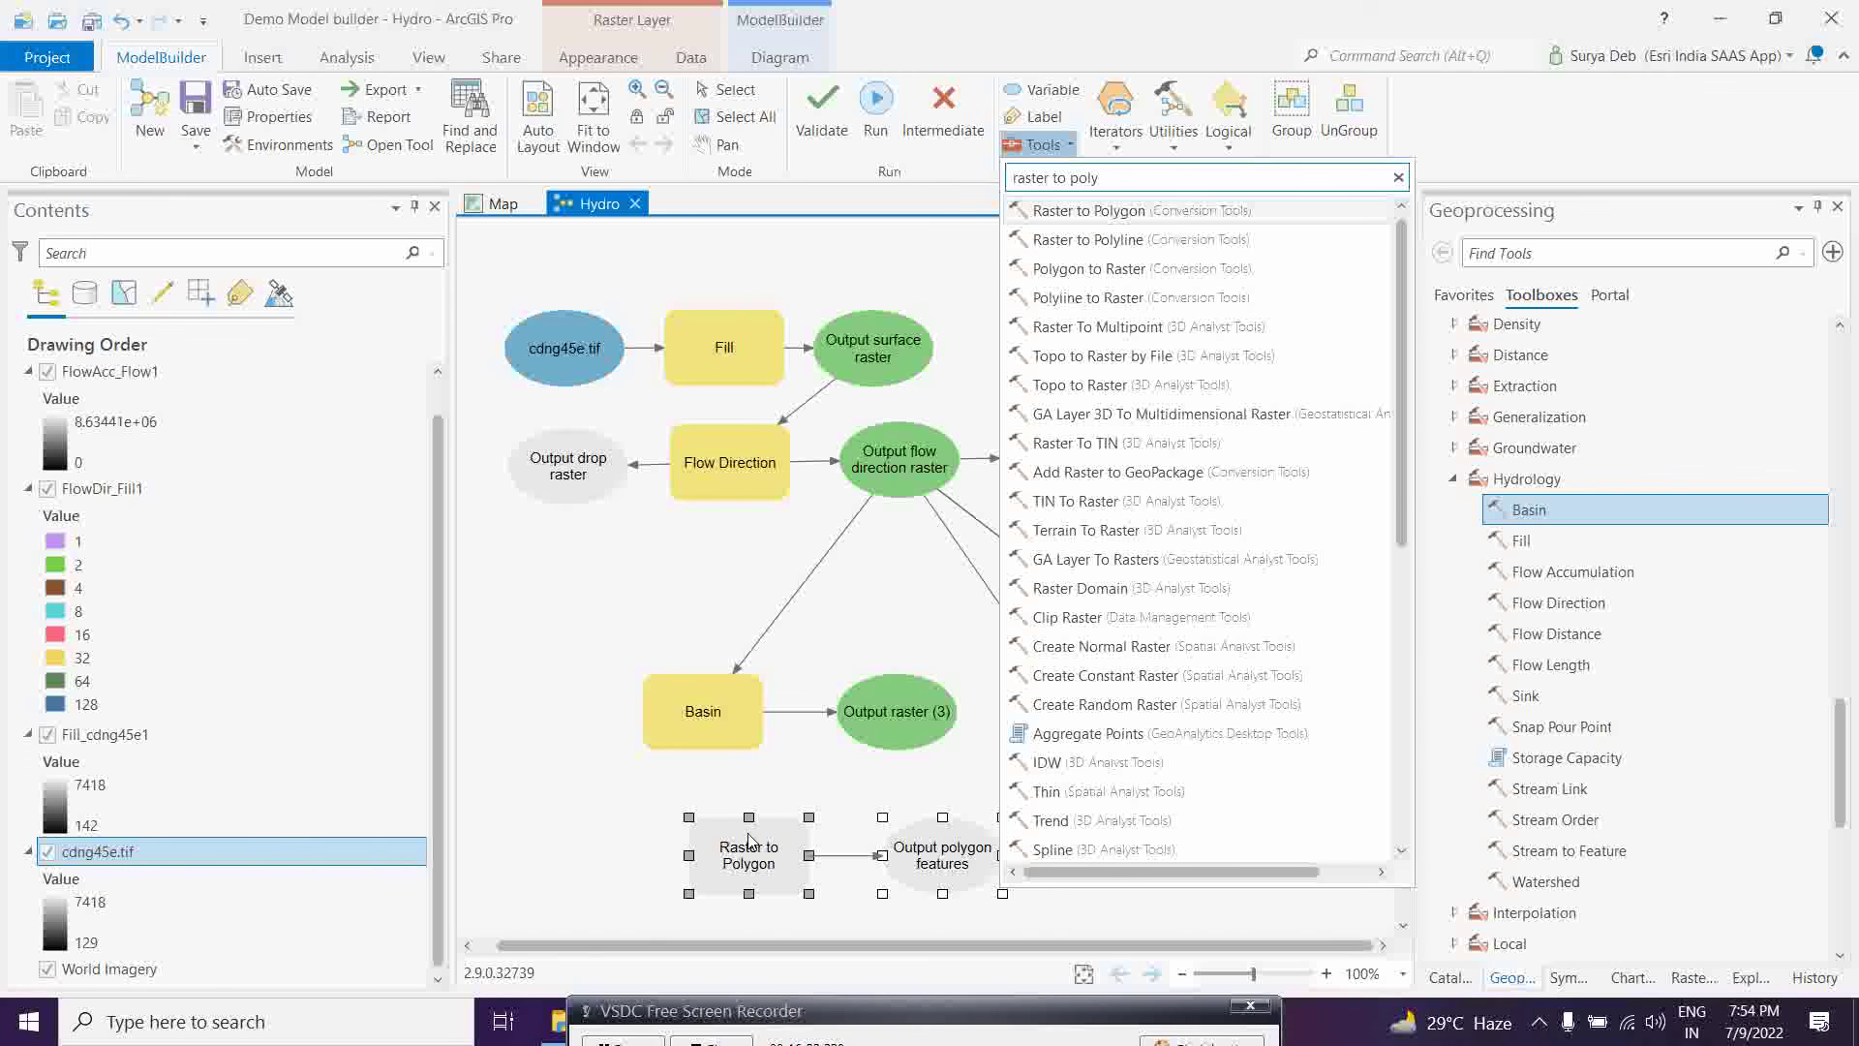
right_click(747, 841)
click(744, 819)
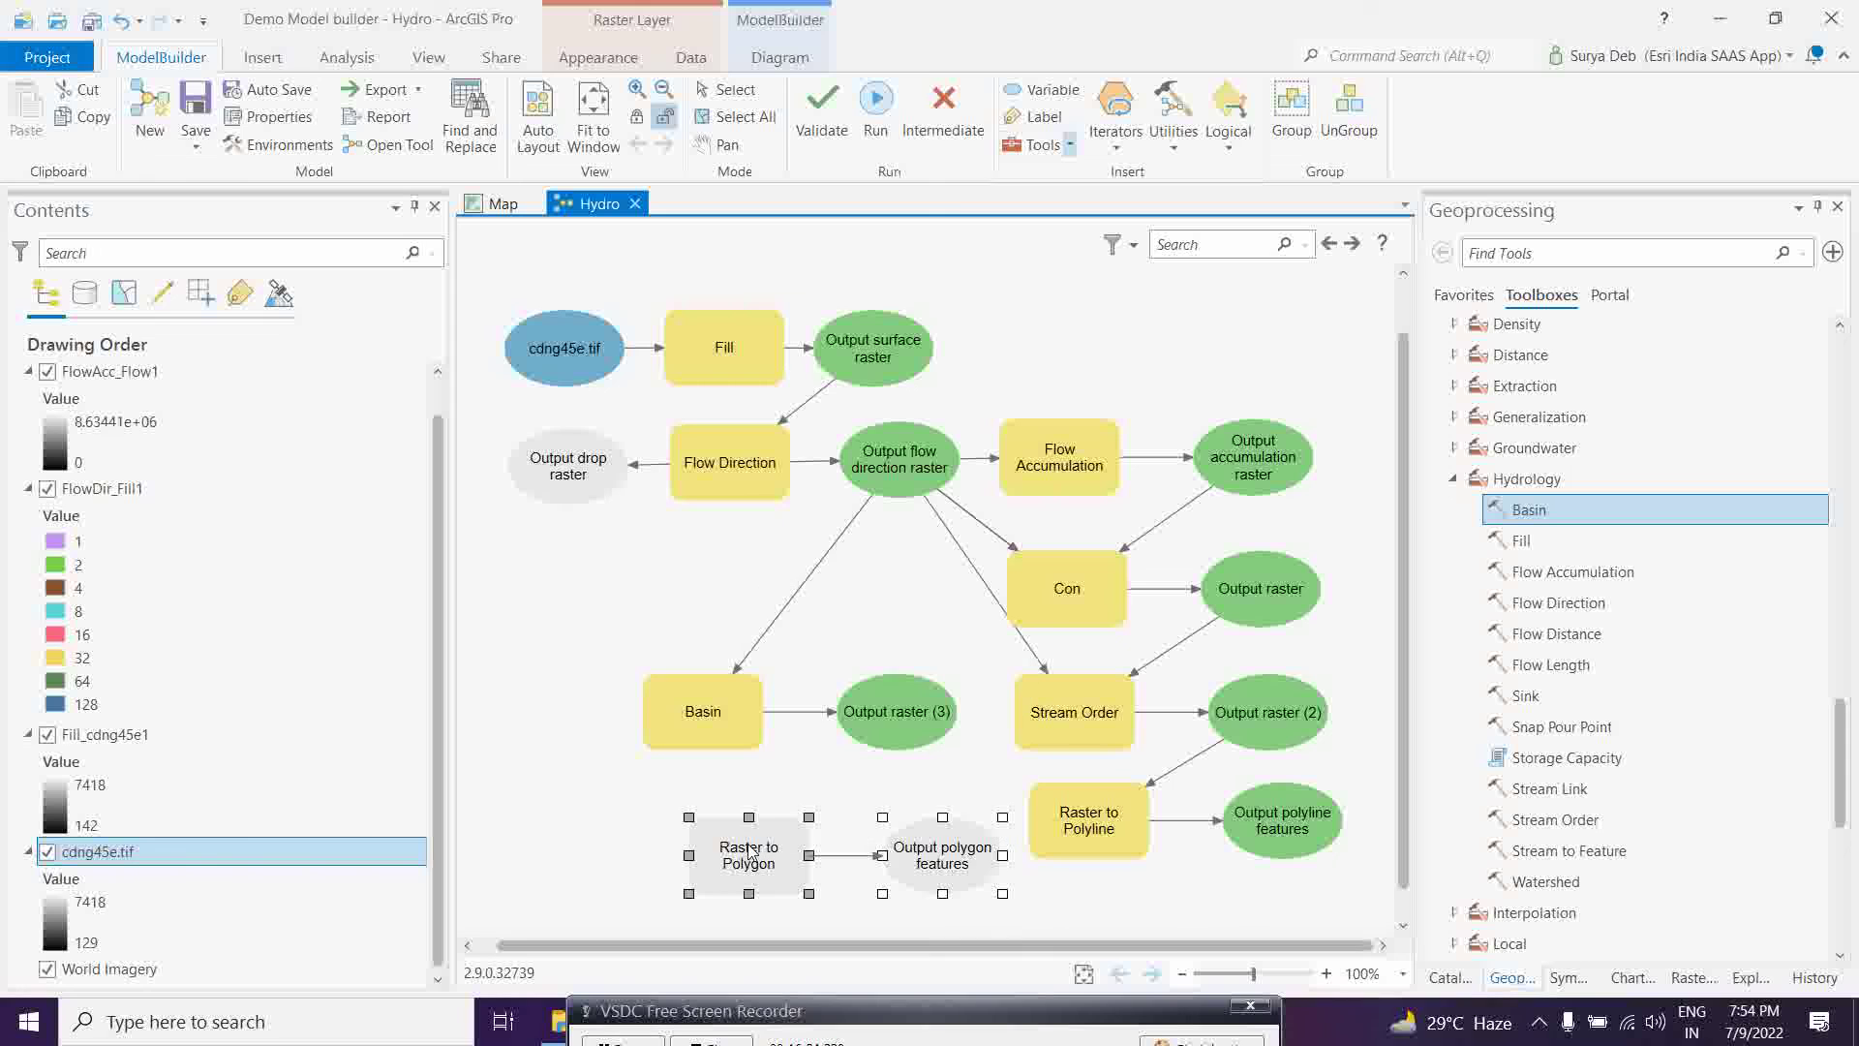
drag(748, 840, 708, 826)
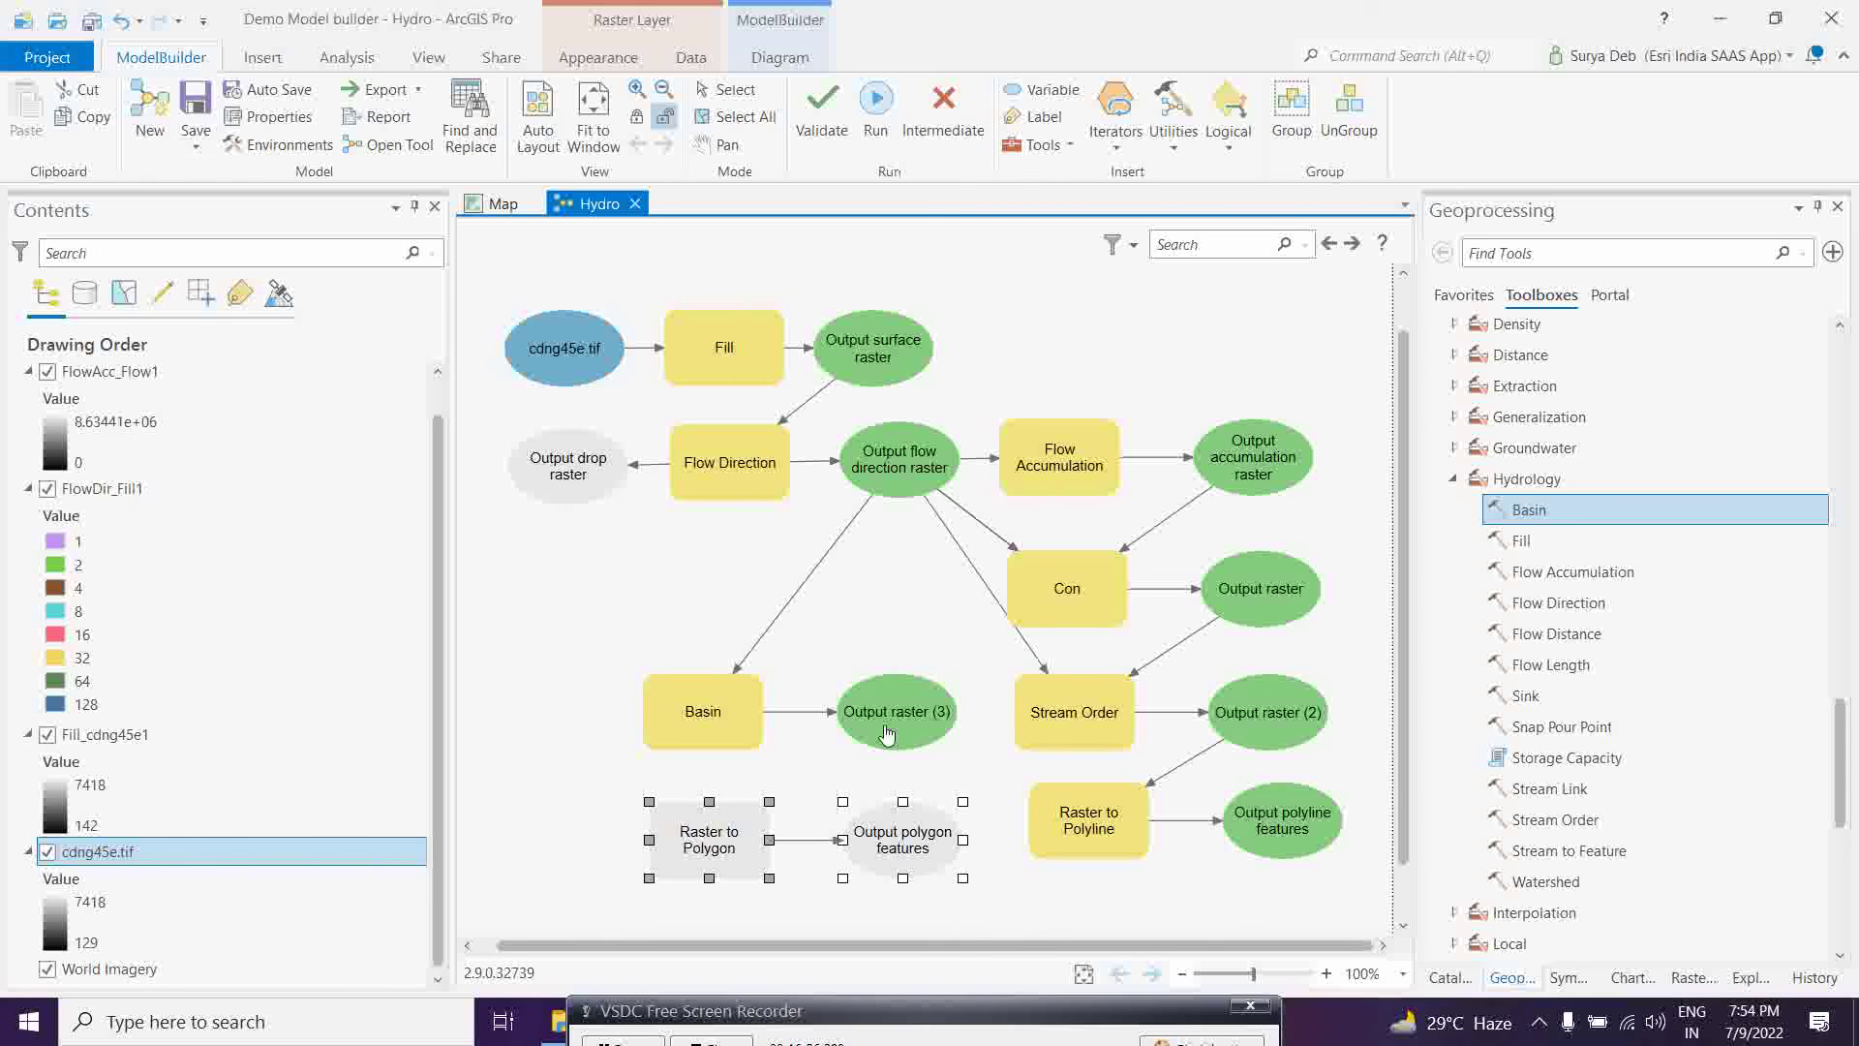
drag(886, 734, 703, 837)
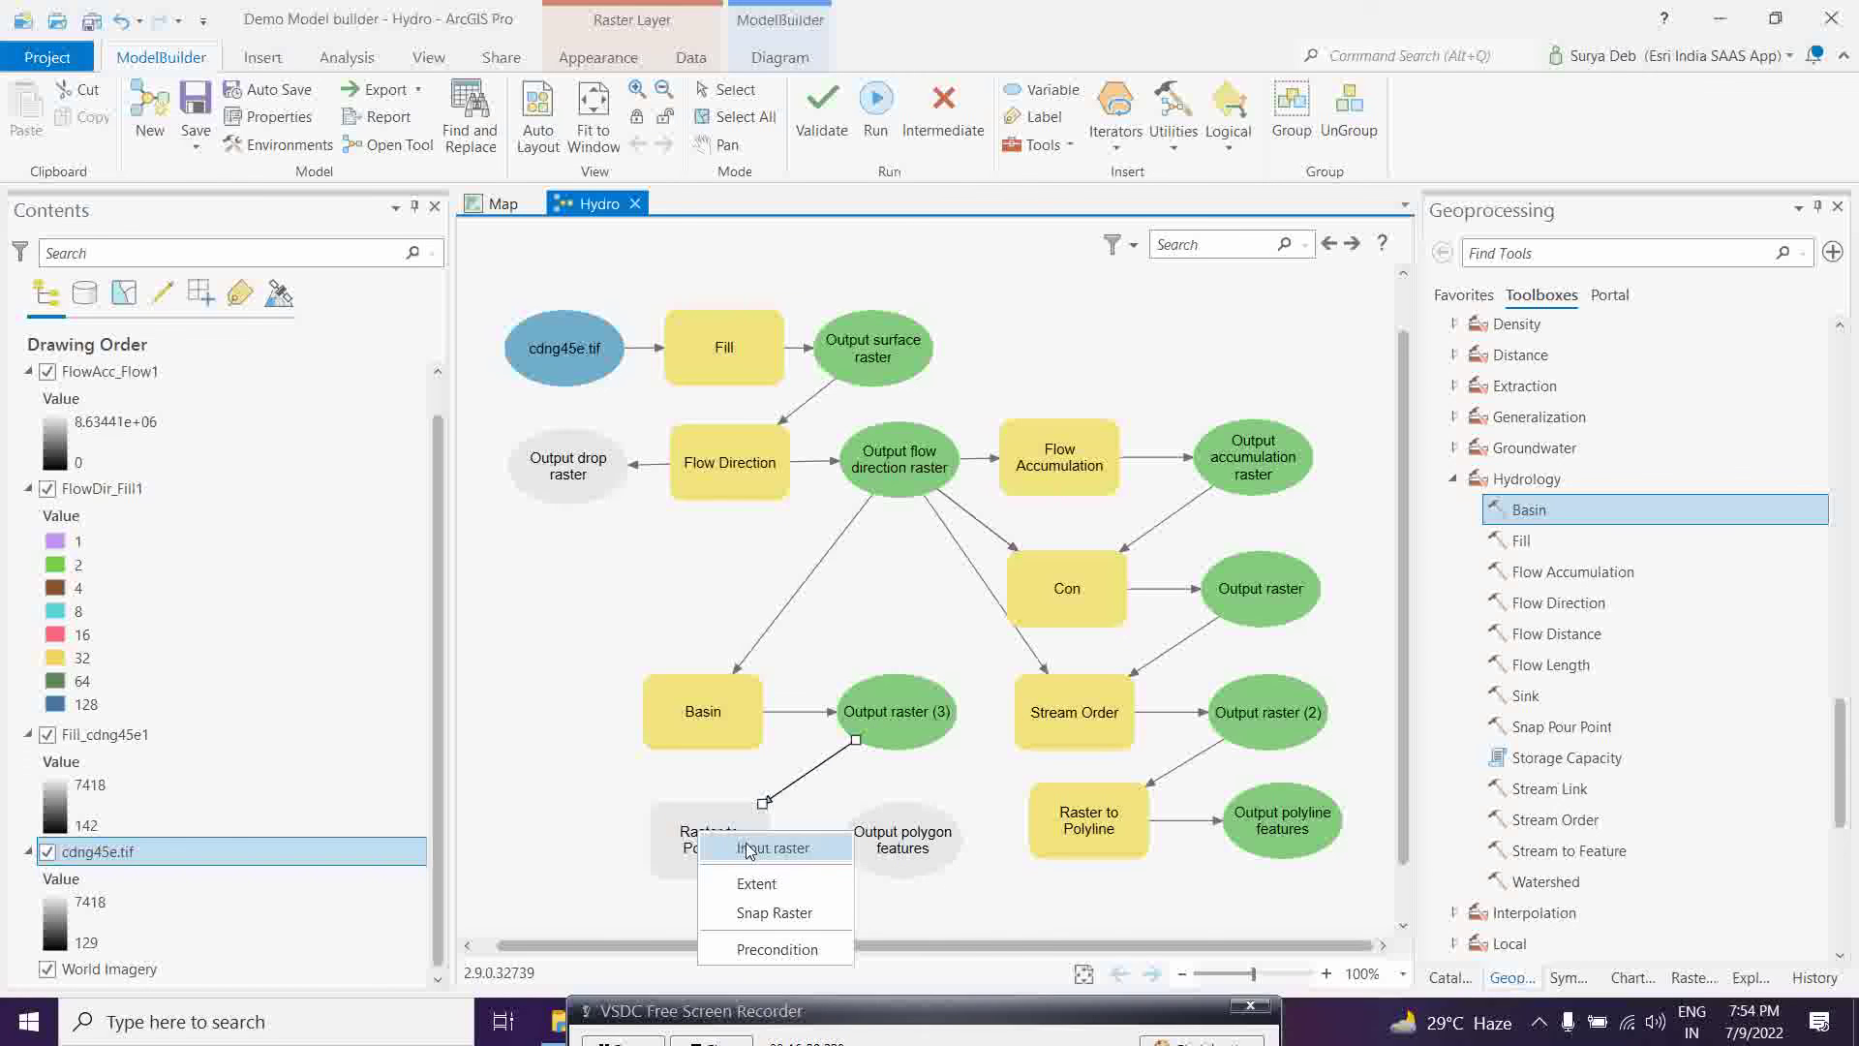
click(731, 876)
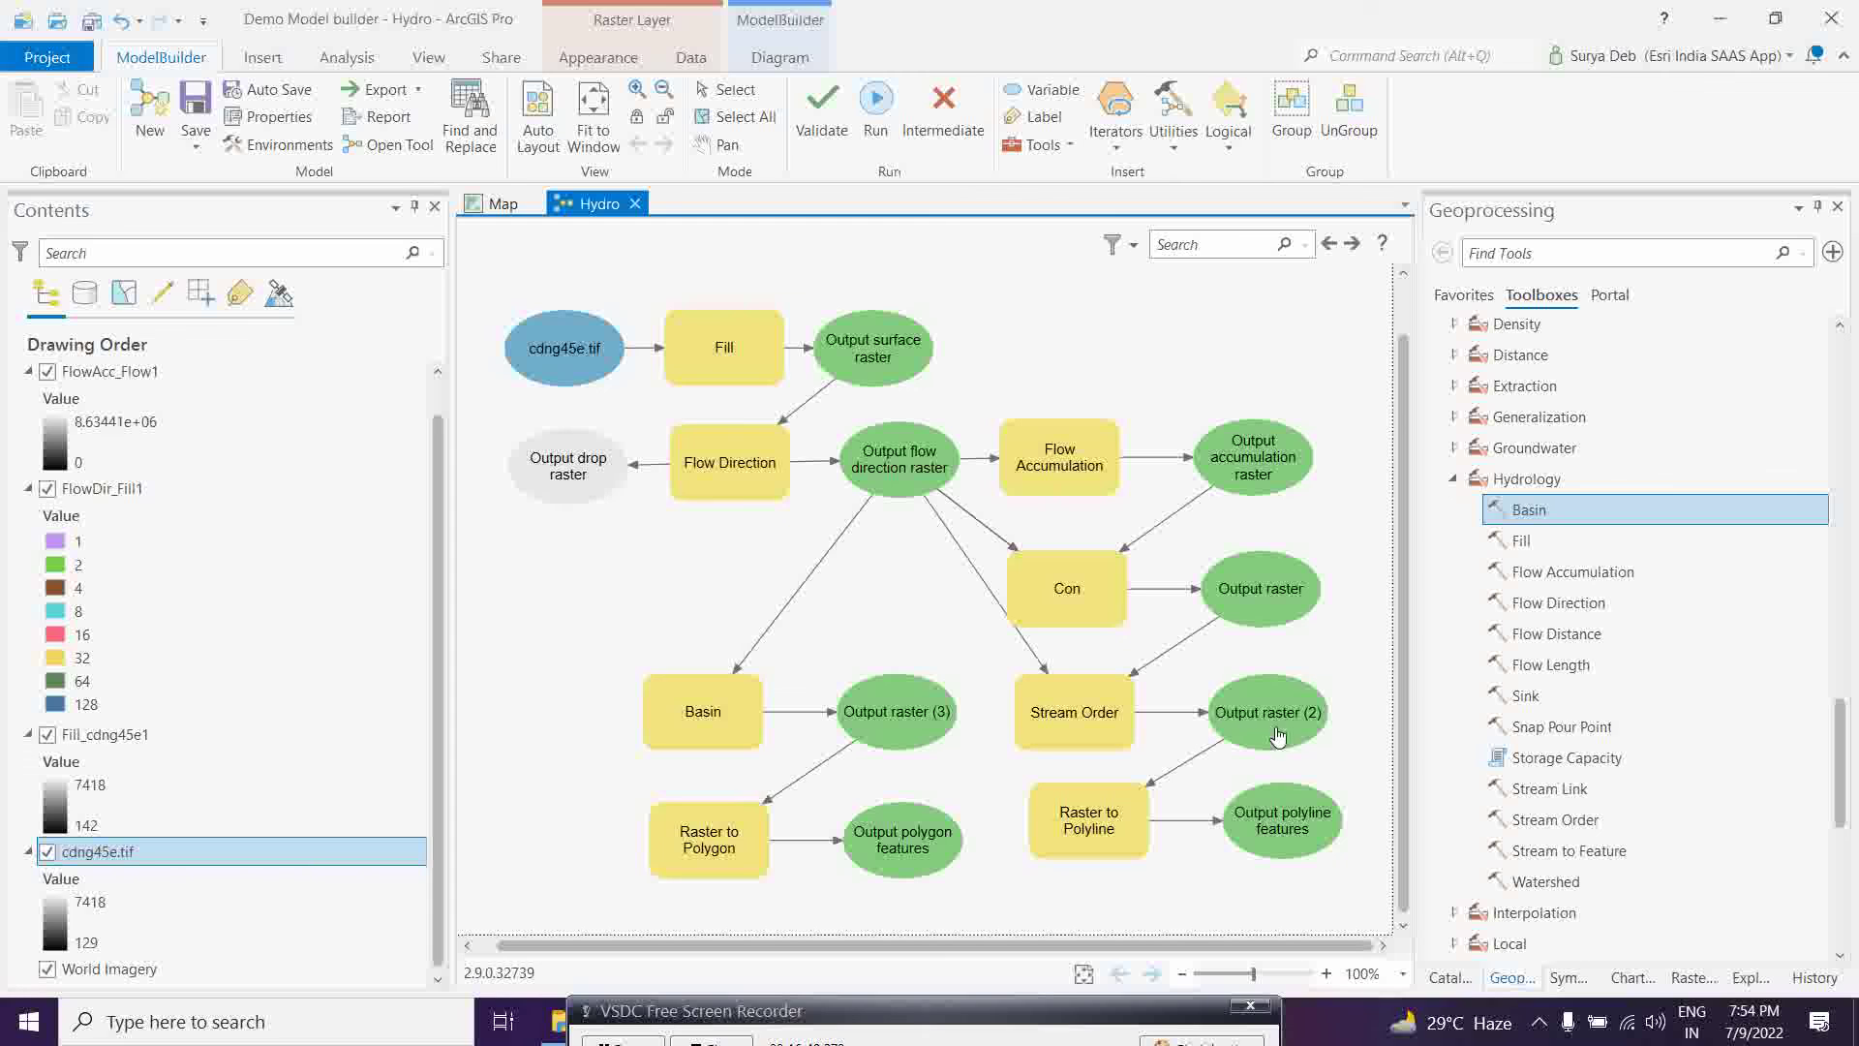
Step: Set the output polygon features and the output polyline features to be added to the display
mouse_move(1118, 825)
right_click(889, 849)
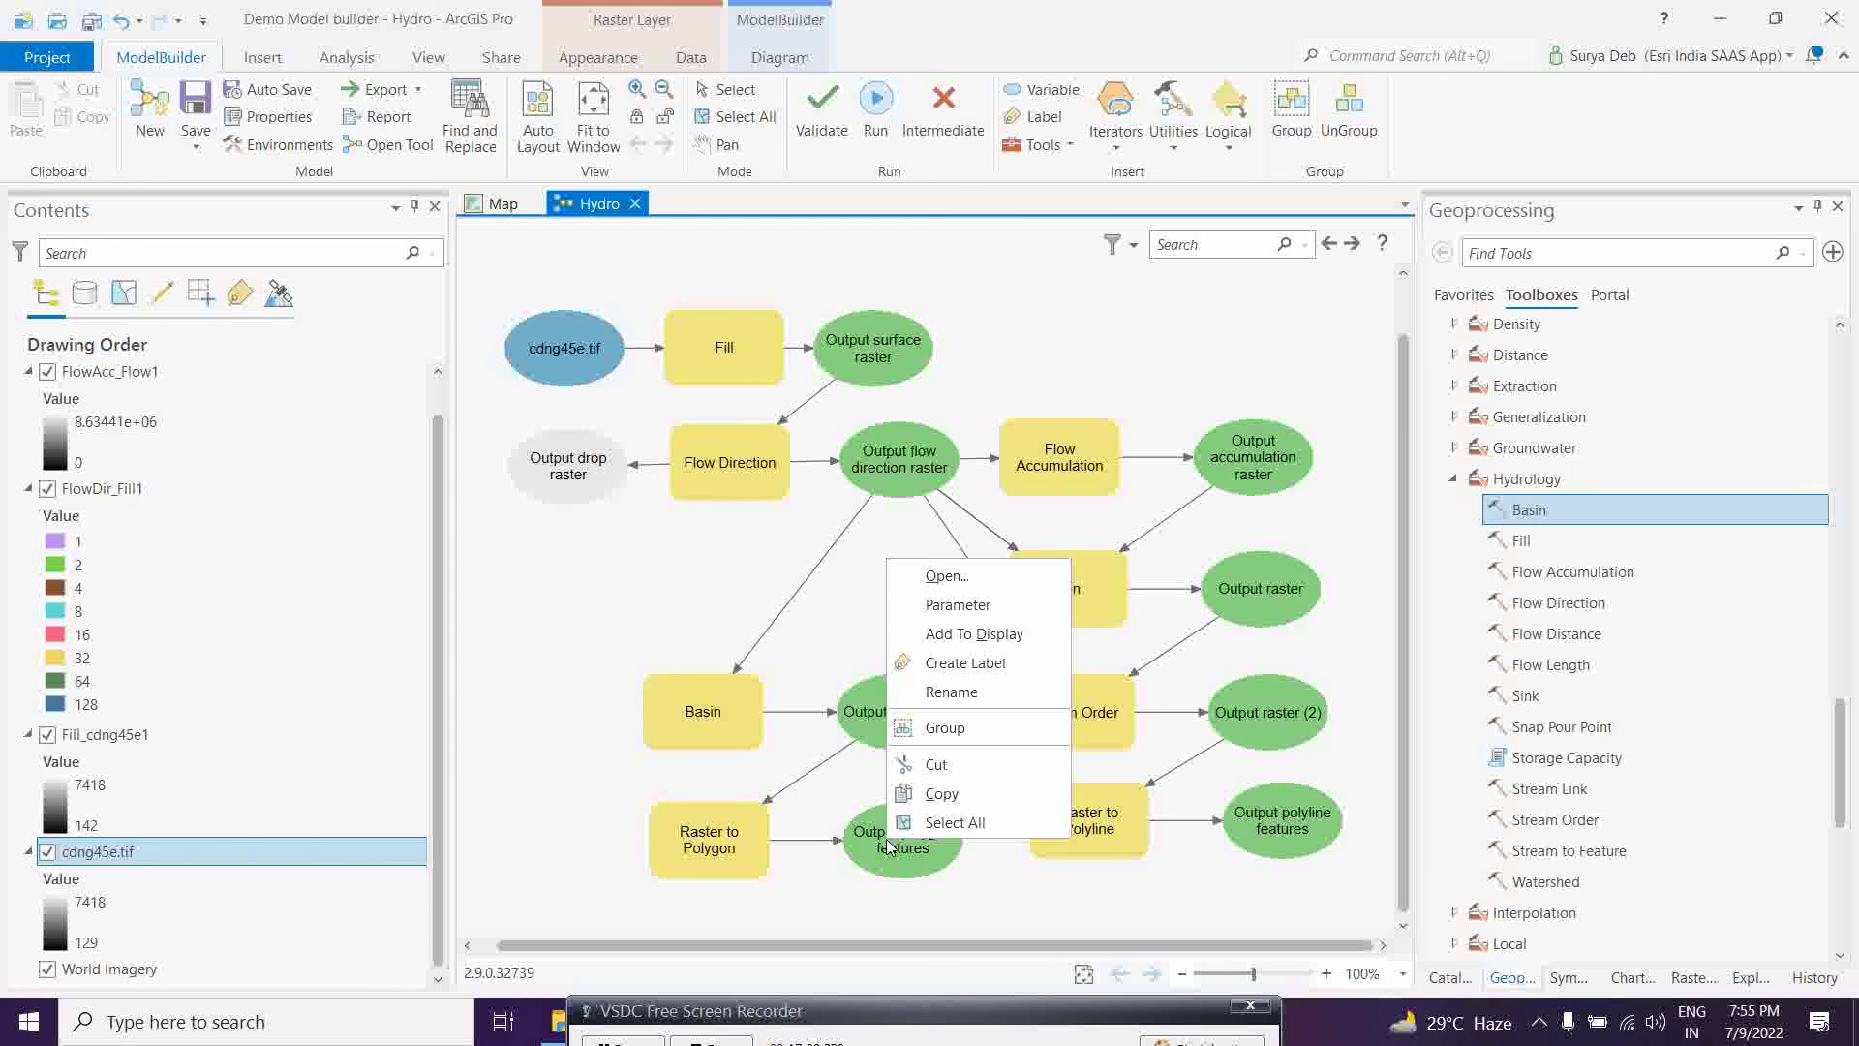
click(972, 635)
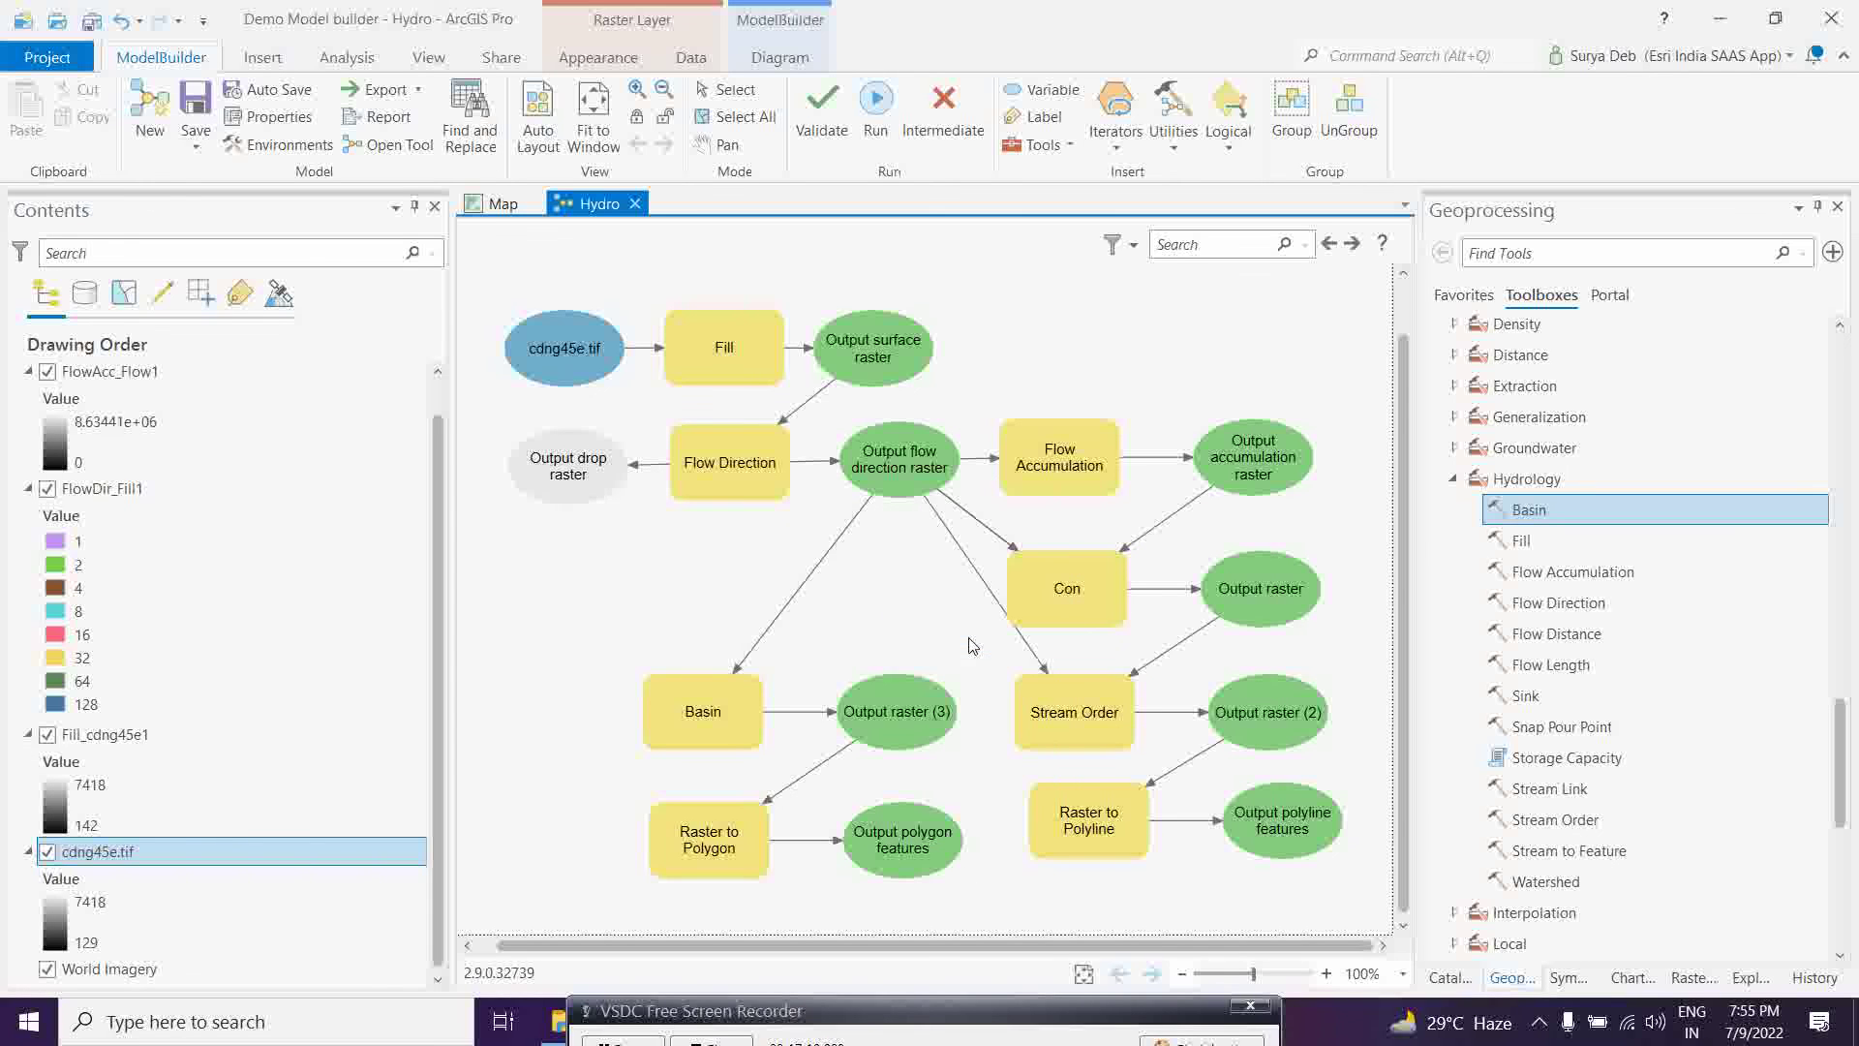
right_click(1269, 821)
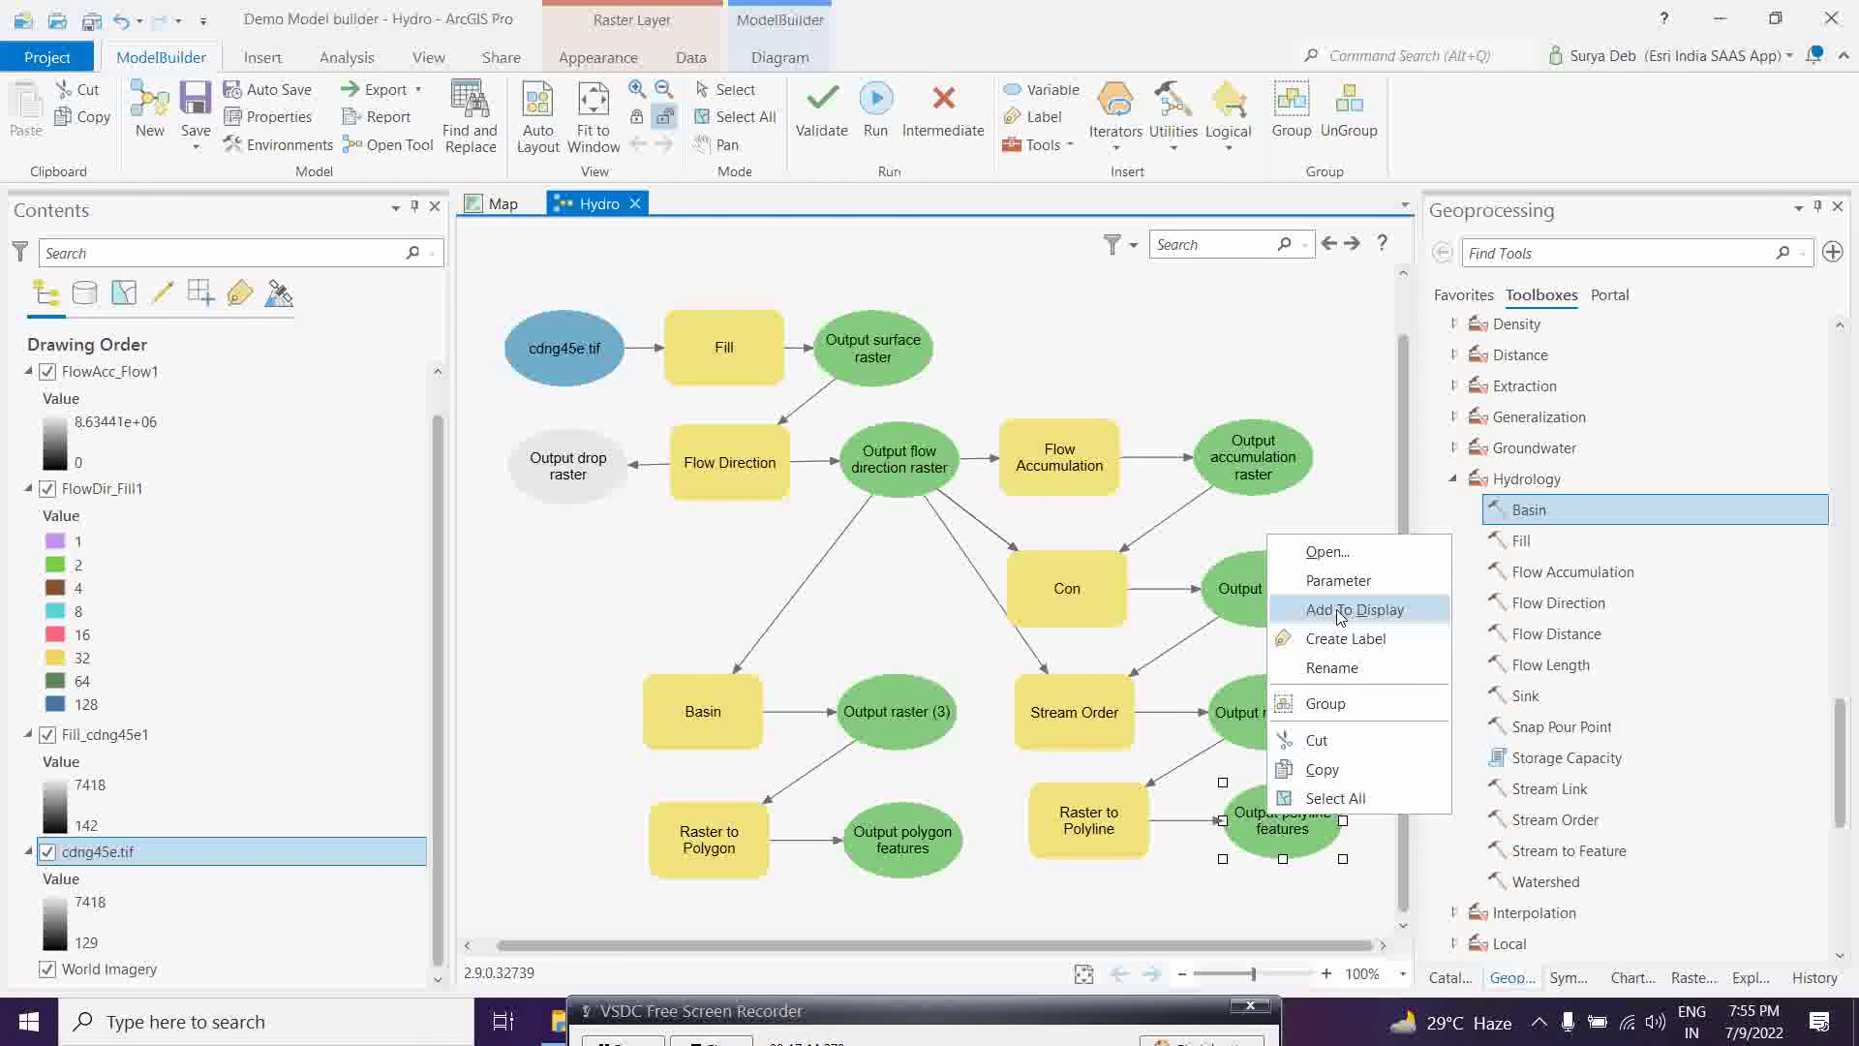
click(1341, 615)
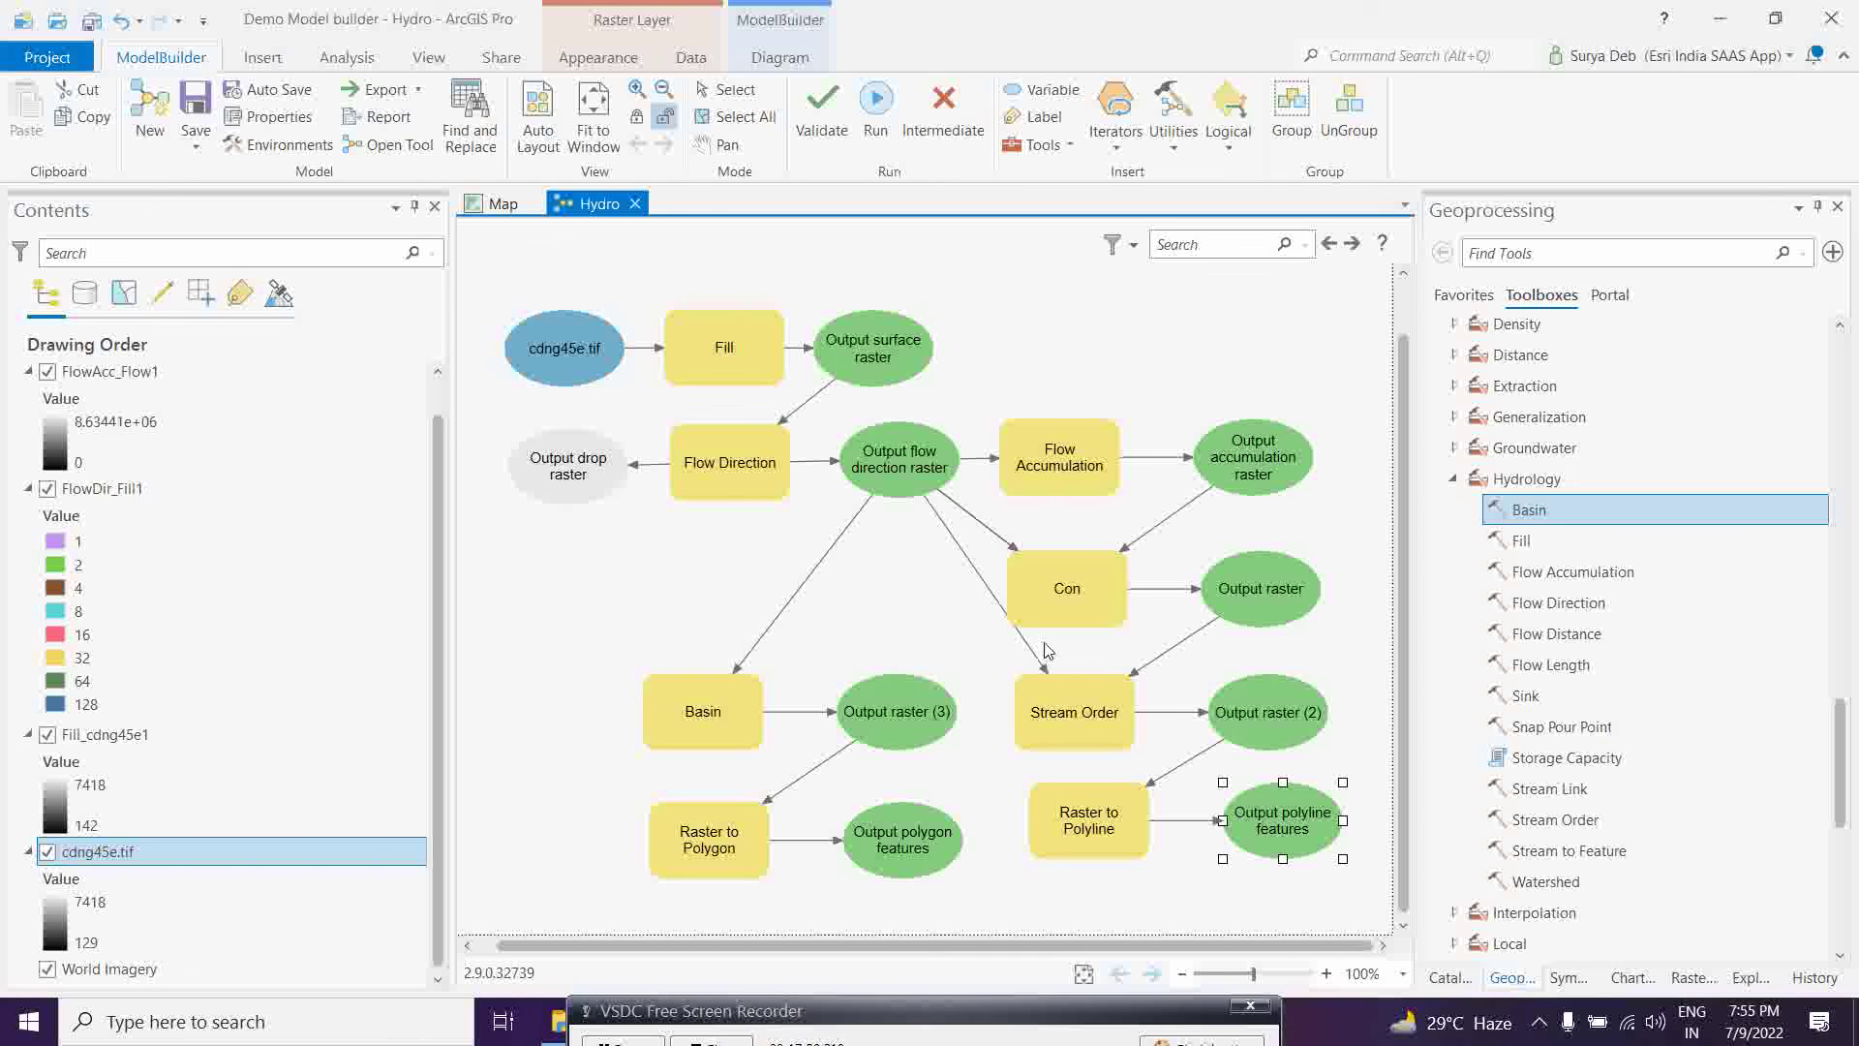
drag(952, 1013, 973, 938)
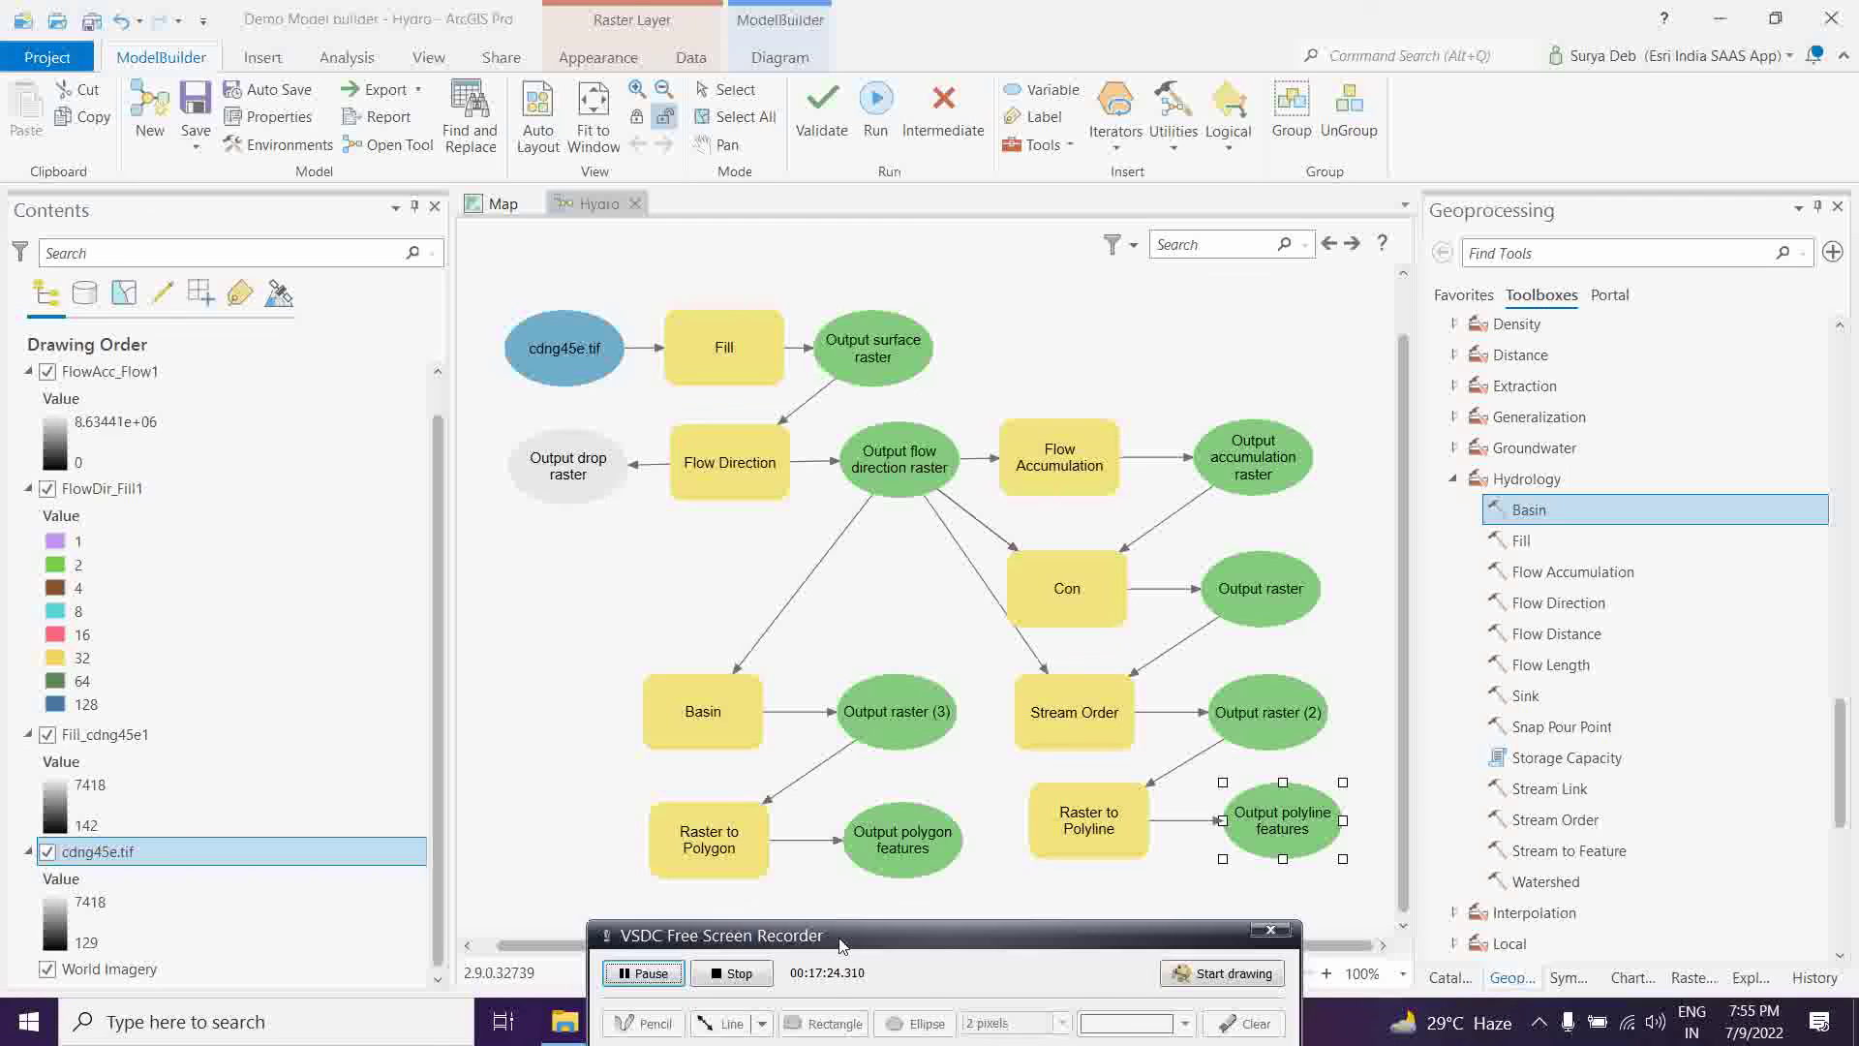
drag(839, 942, 828, 1005)
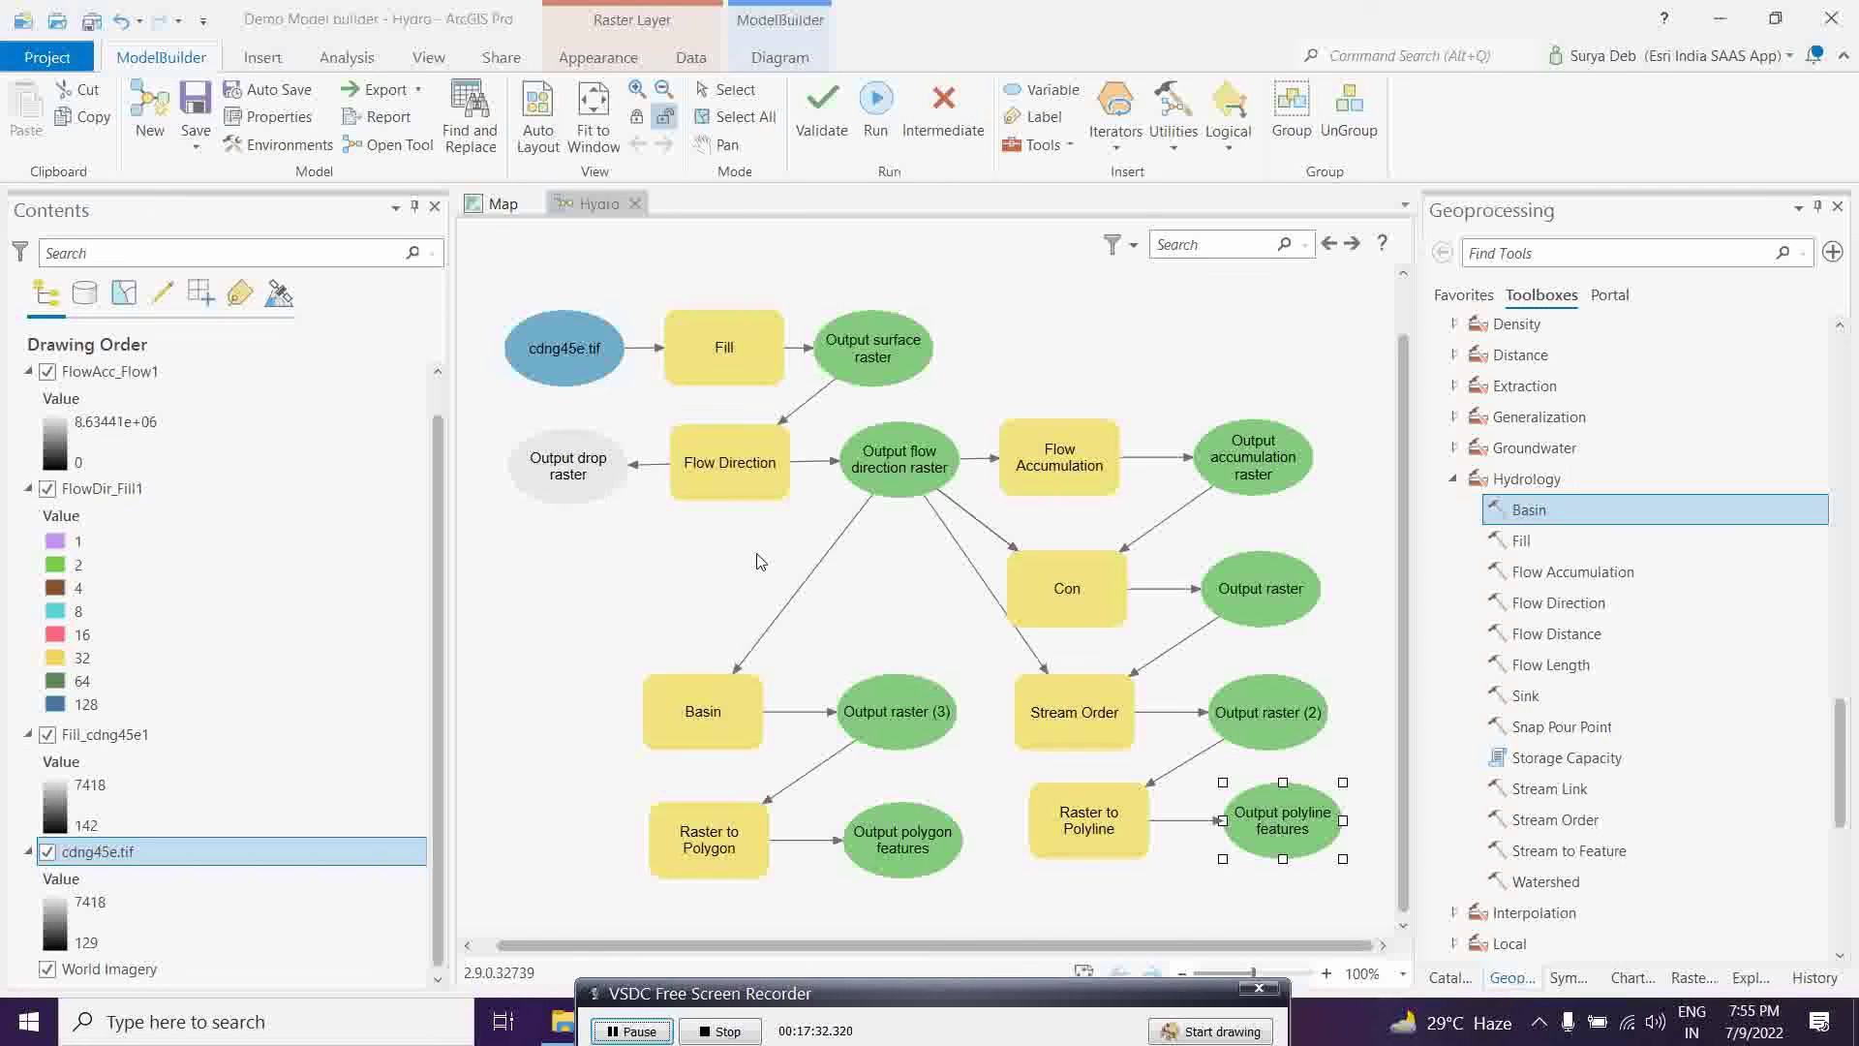
Step: Validate the Hydro model and run it
click(817, 112)
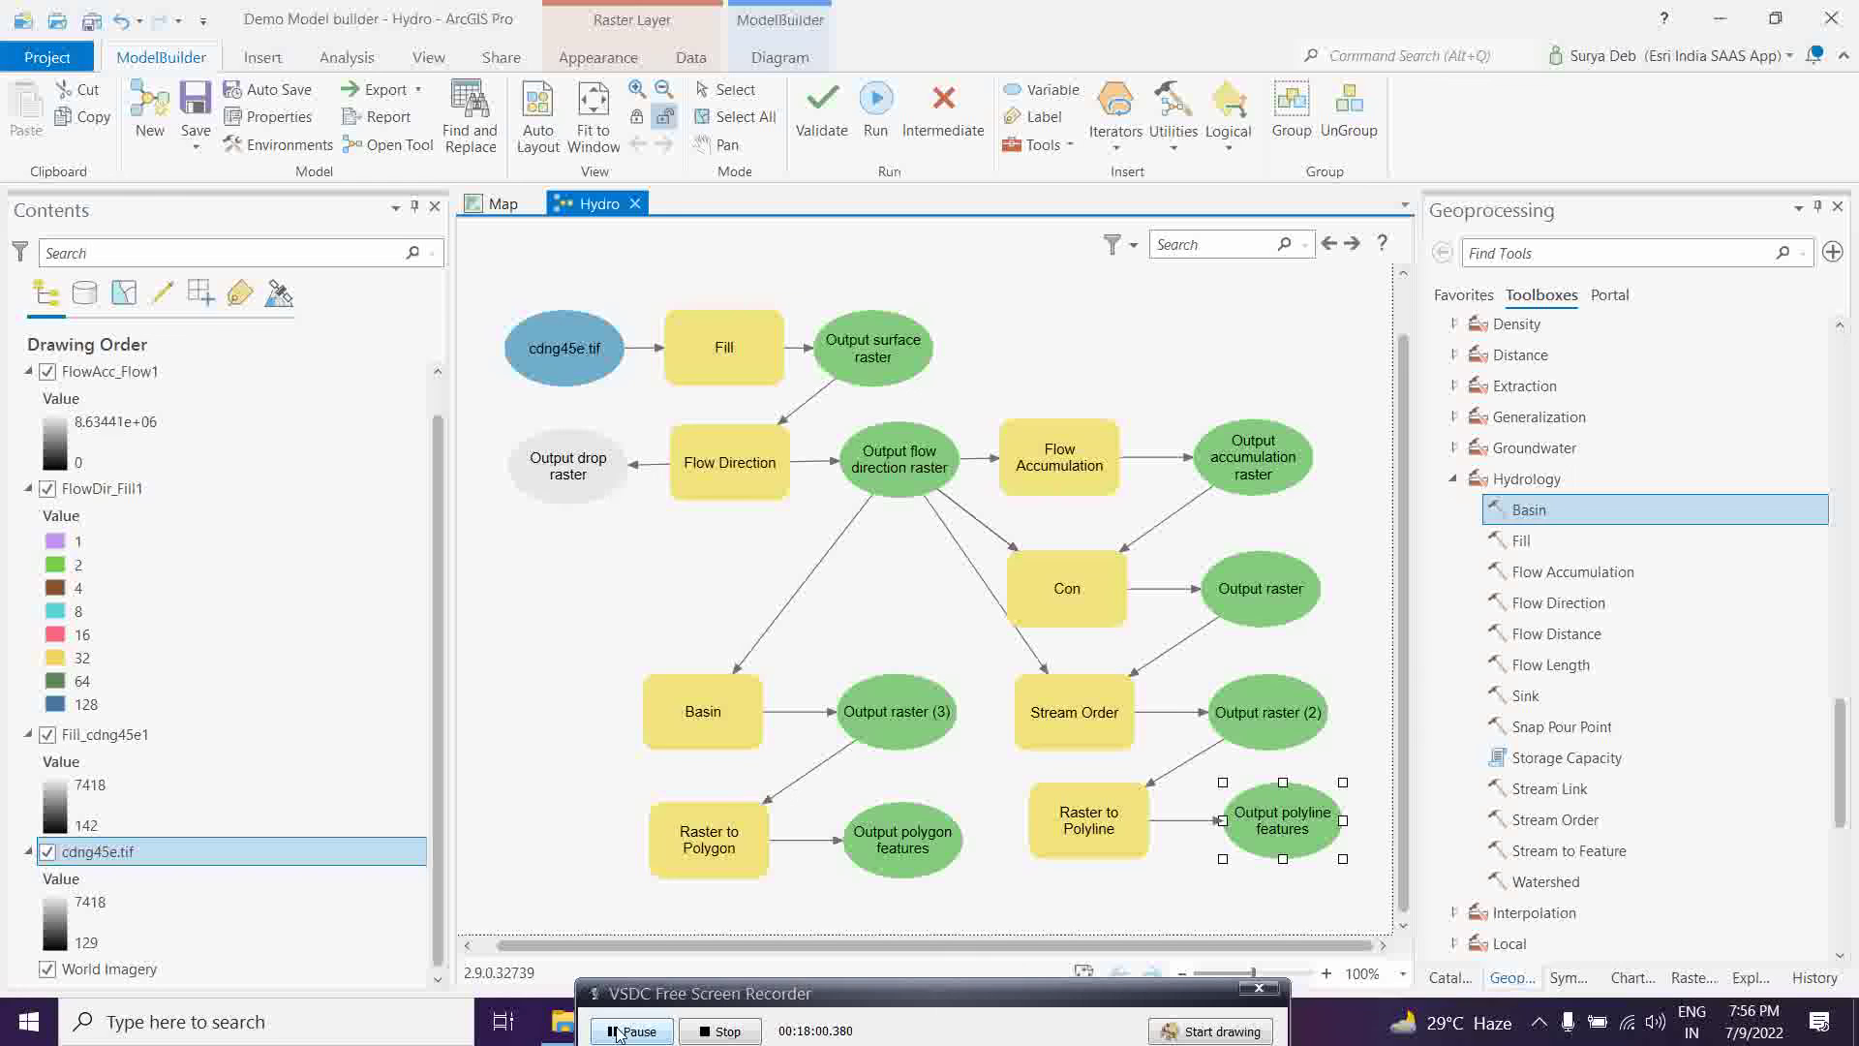
click(876, 106)
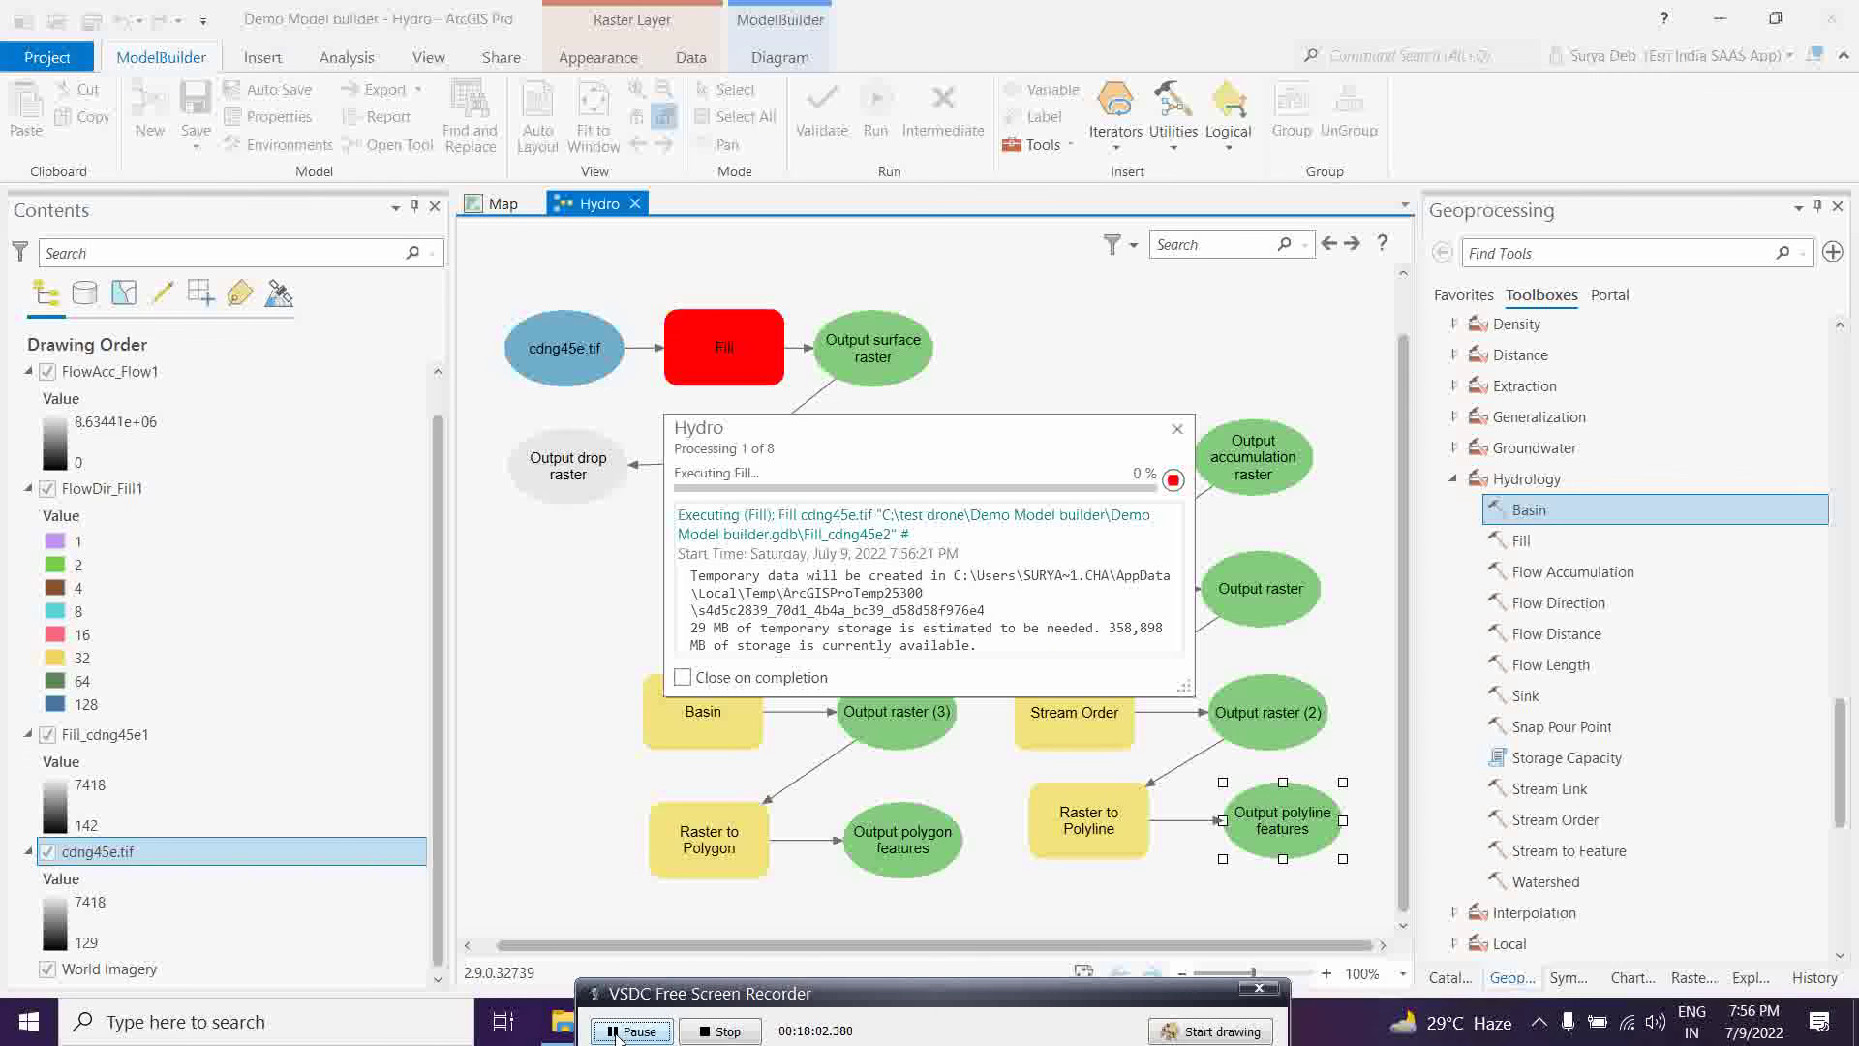